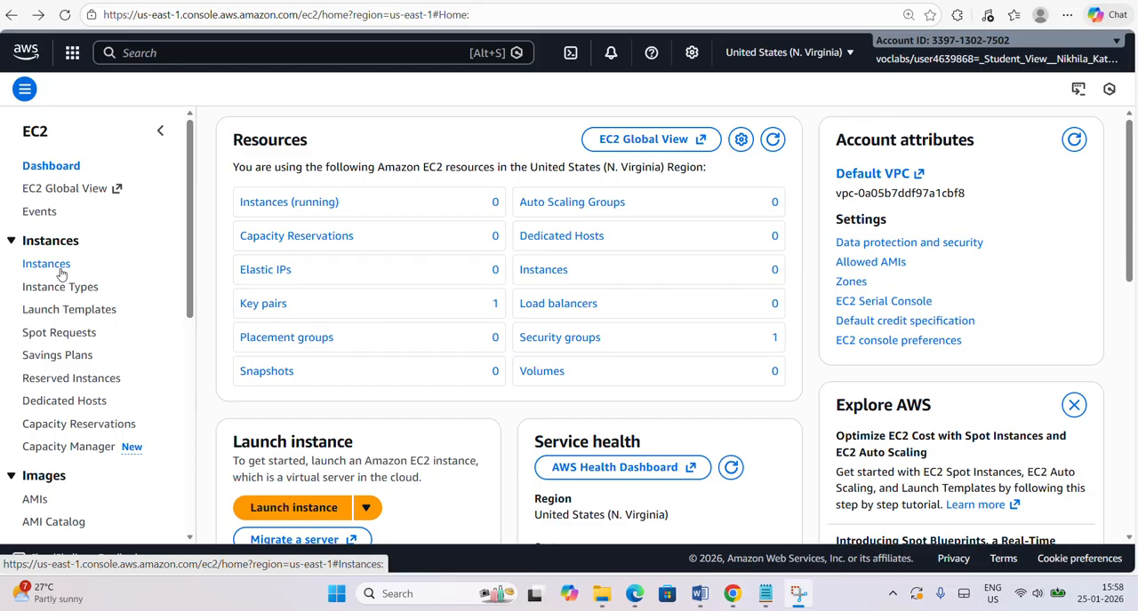
Start launching a new EC2 instance and name it "Instance1 Linux", copying the name from the open Notepad note.
click(59, 271)
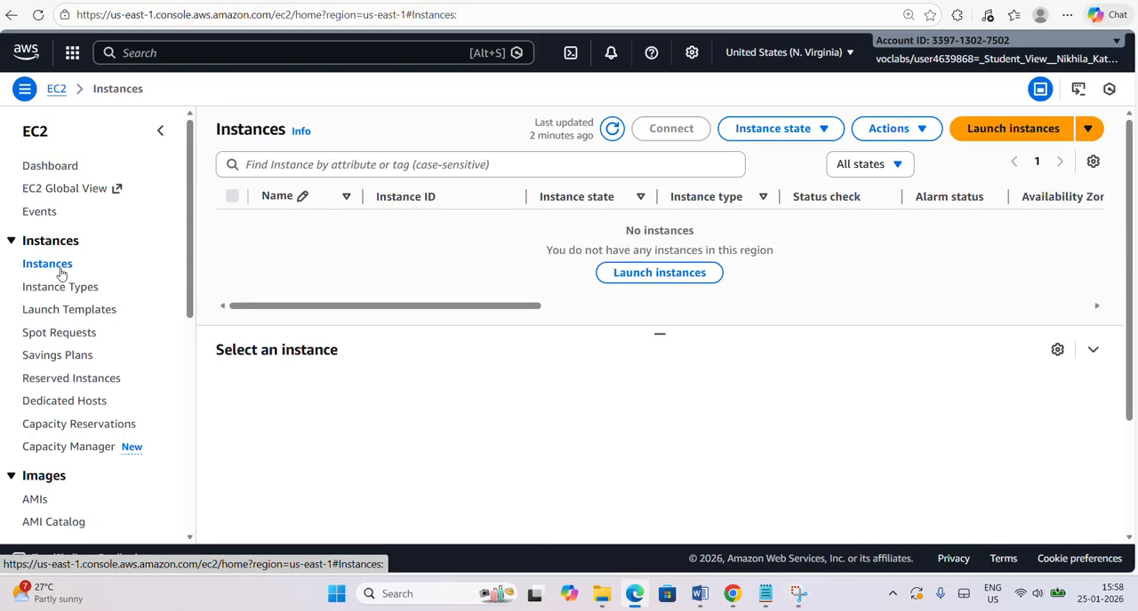
click(1013, 129)
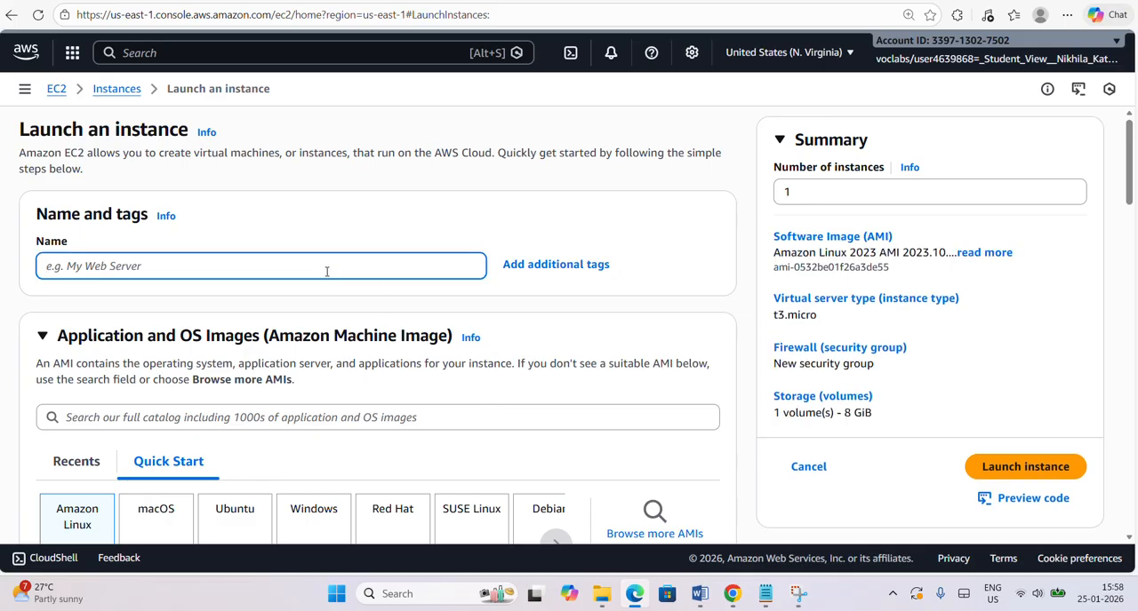
click(795, 600)
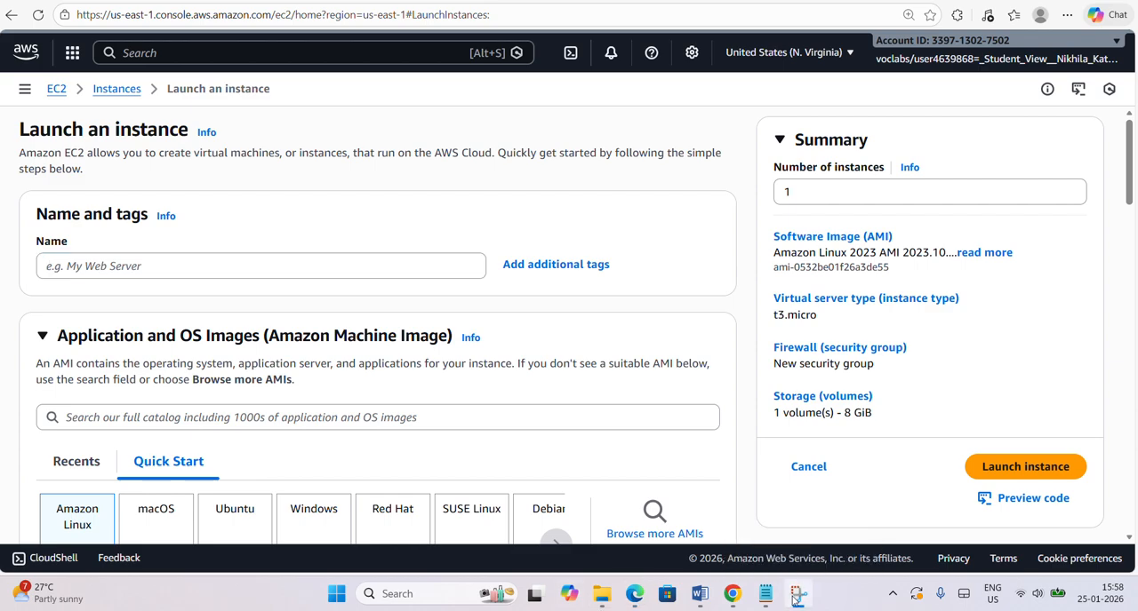
click(764, 594)
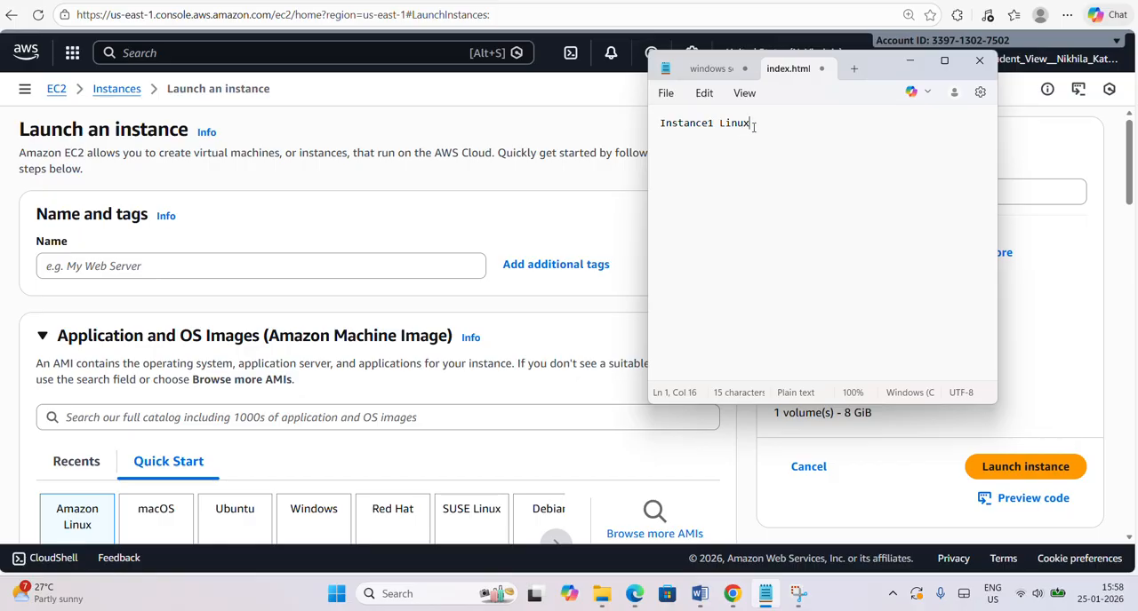
drag(753, 127, 631, 157)
key(ctrl+c)
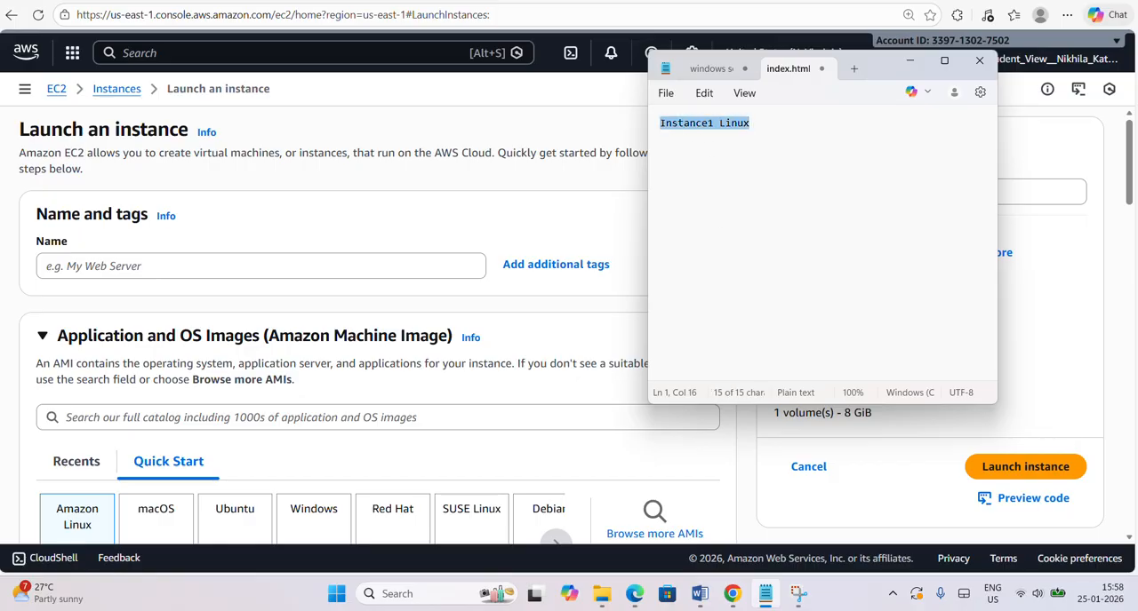
click(193, 264)
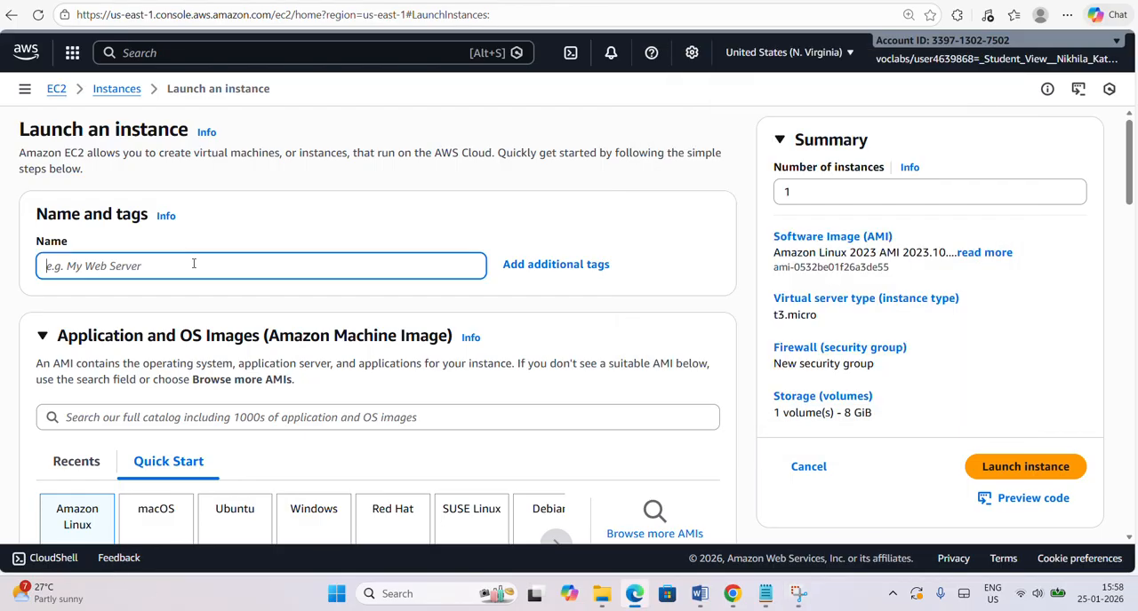
key(ctrl+v)
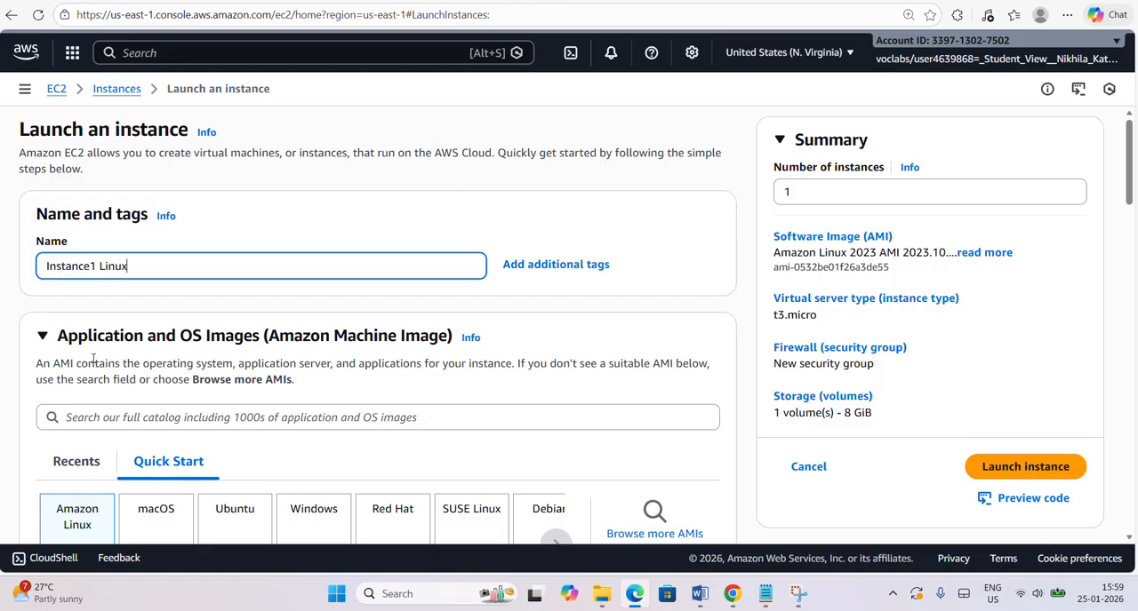
Choose Amazon Linux as the operating system with the Amazon Linux 2023 kernel-6.1 AMI.
scroll(90, 367, down, 2)
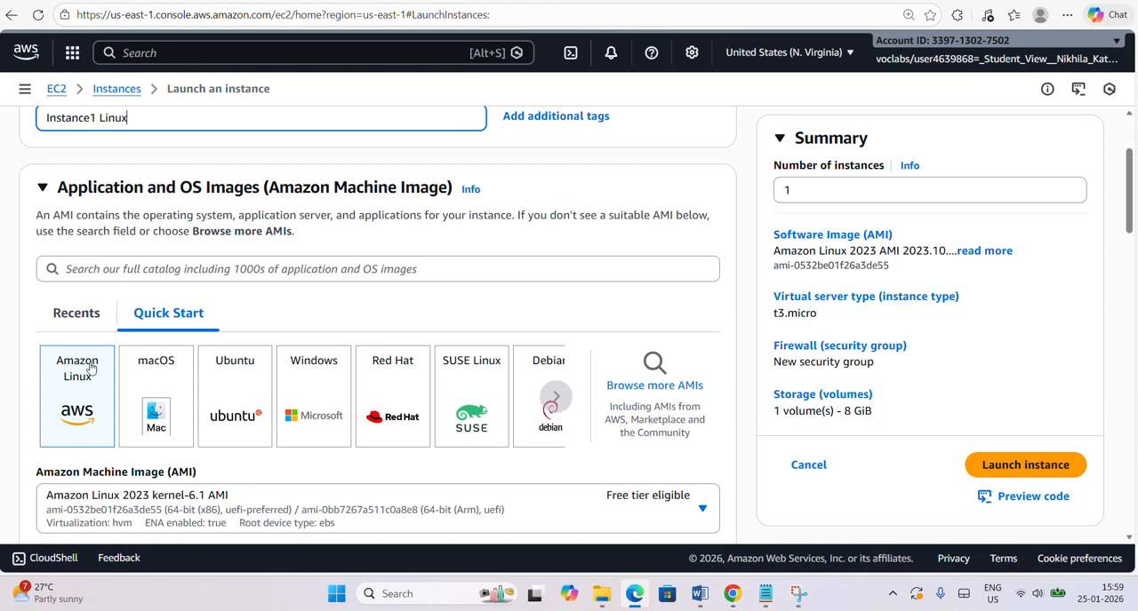
click(90, 367)
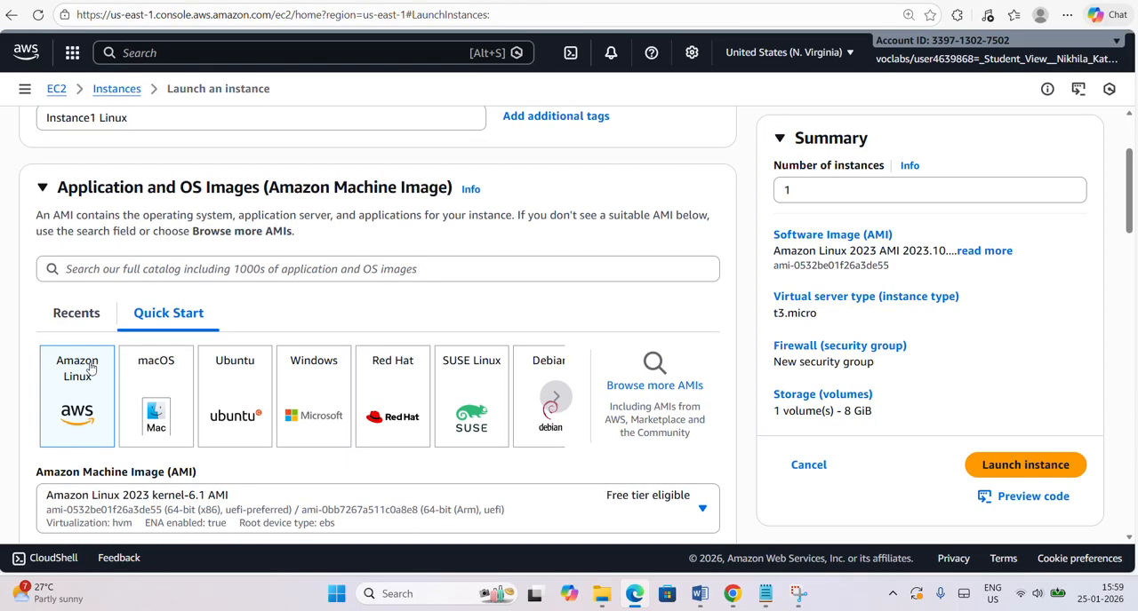
scroll(90, 367, down, 3)
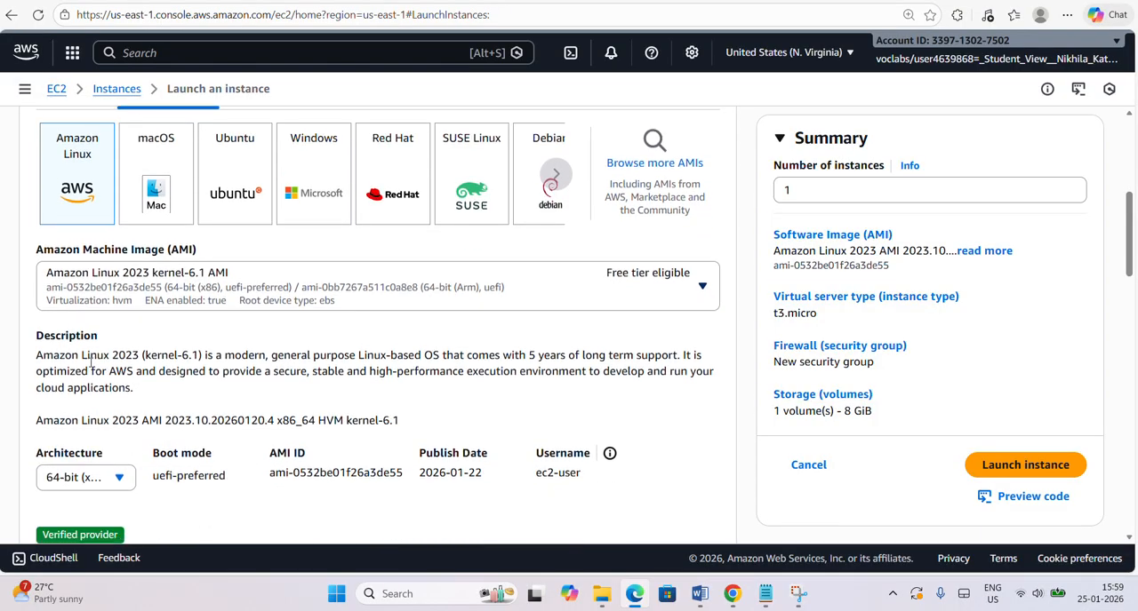
click(107, 292)
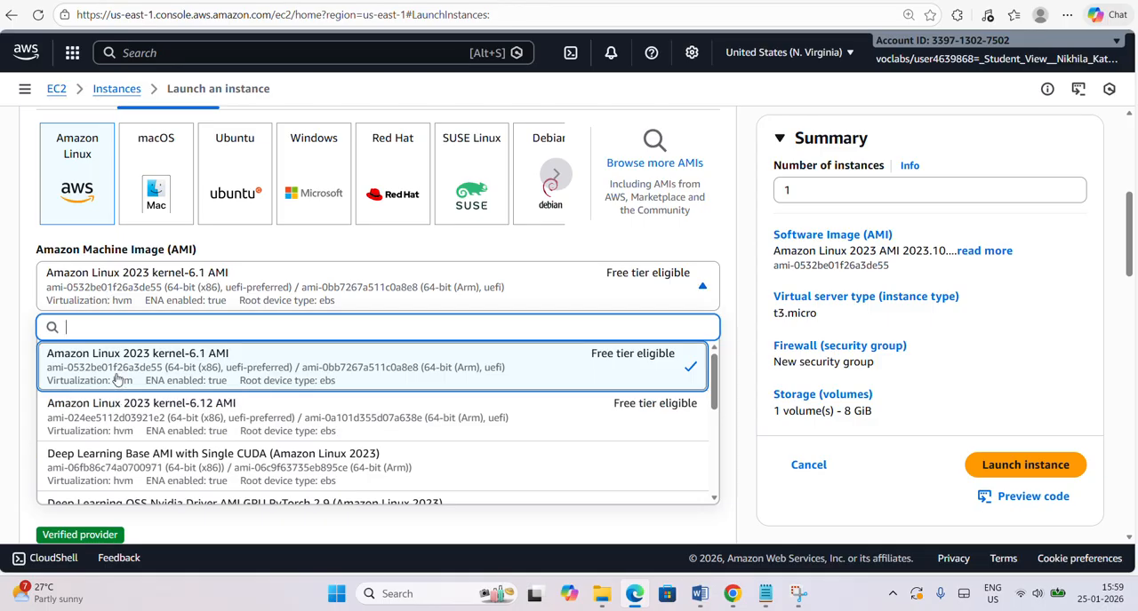
click(453, 282)
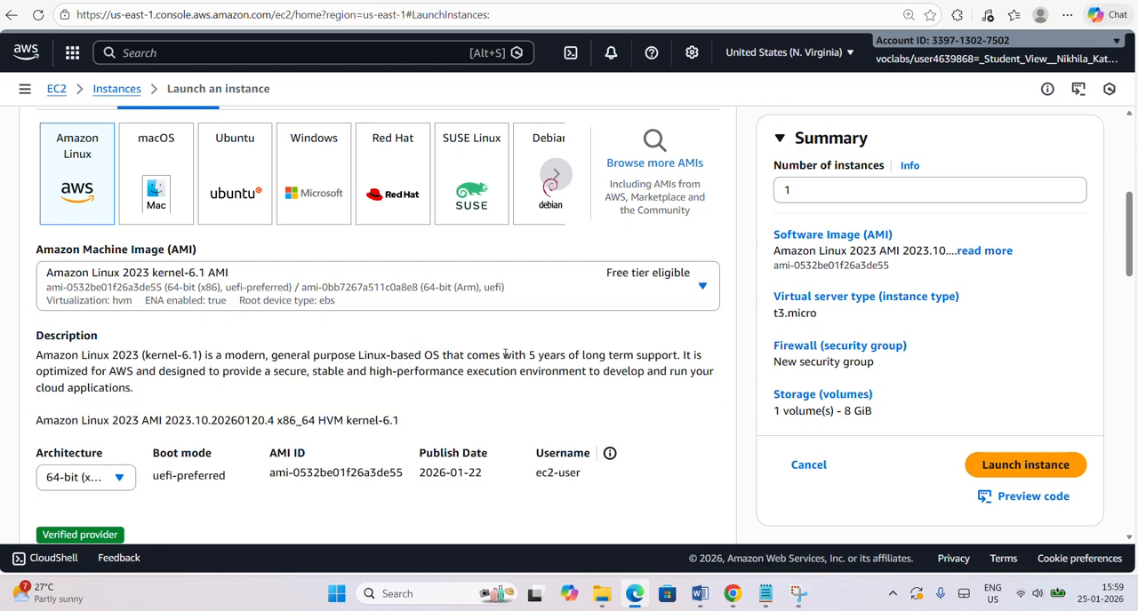
Set the instance type to t2.micro.
scroll(385, 349, down, 2)
scroll(385, 349, down, 3)
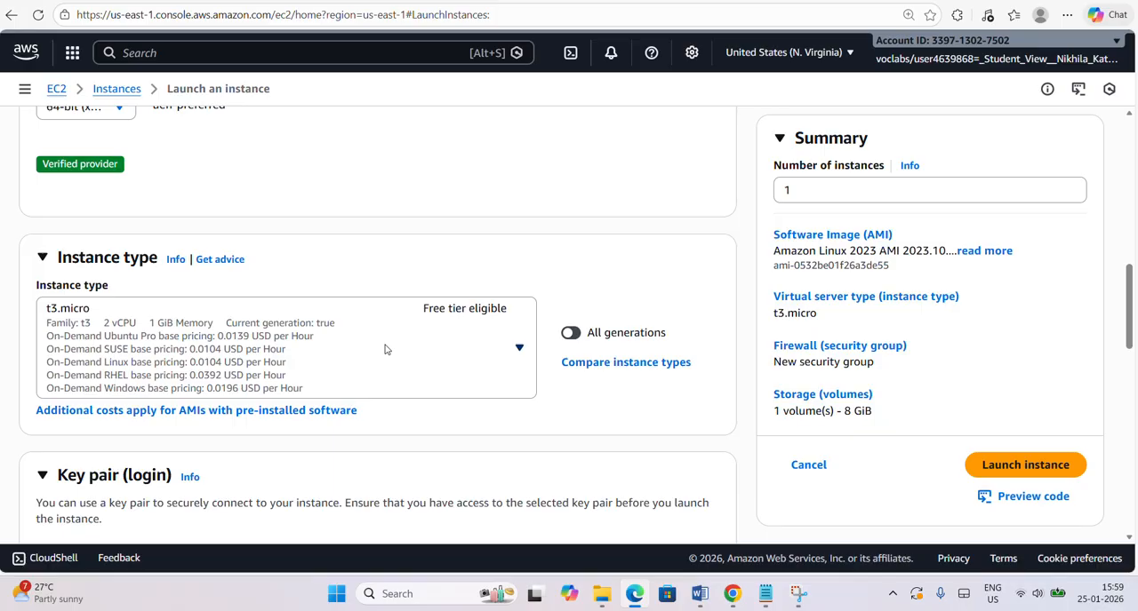
click(384, 349)
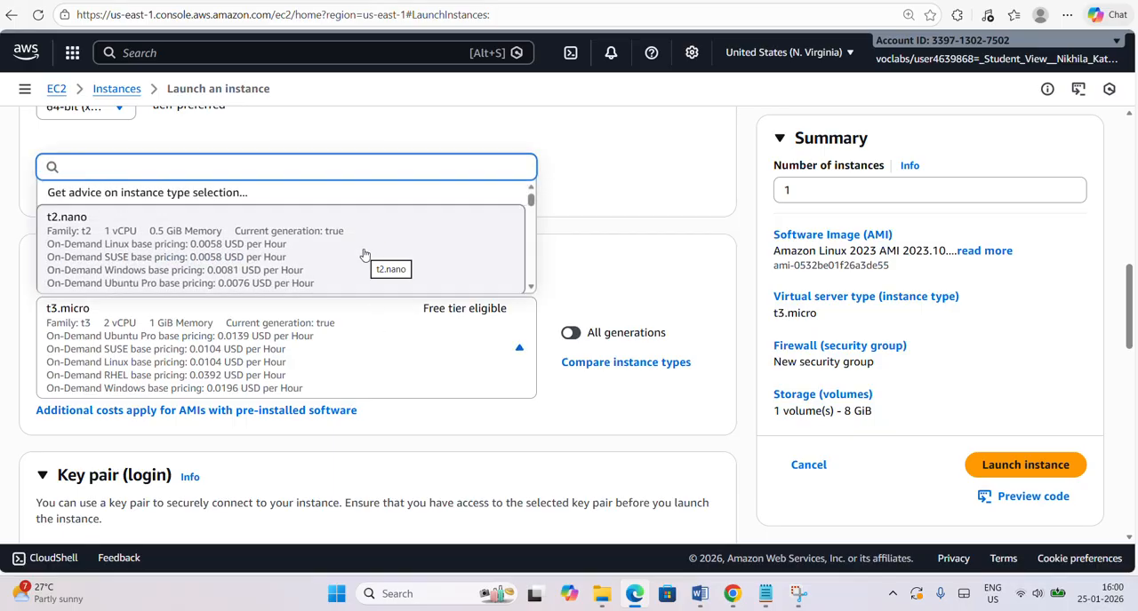
scroll(362, 257, down, 2)
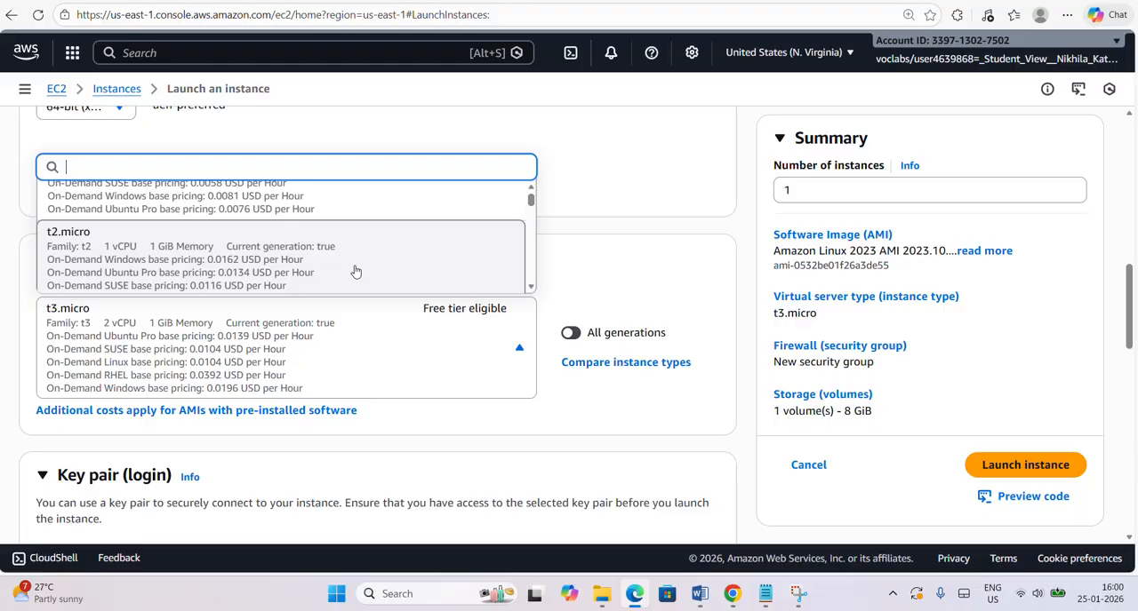
click(355, 271)
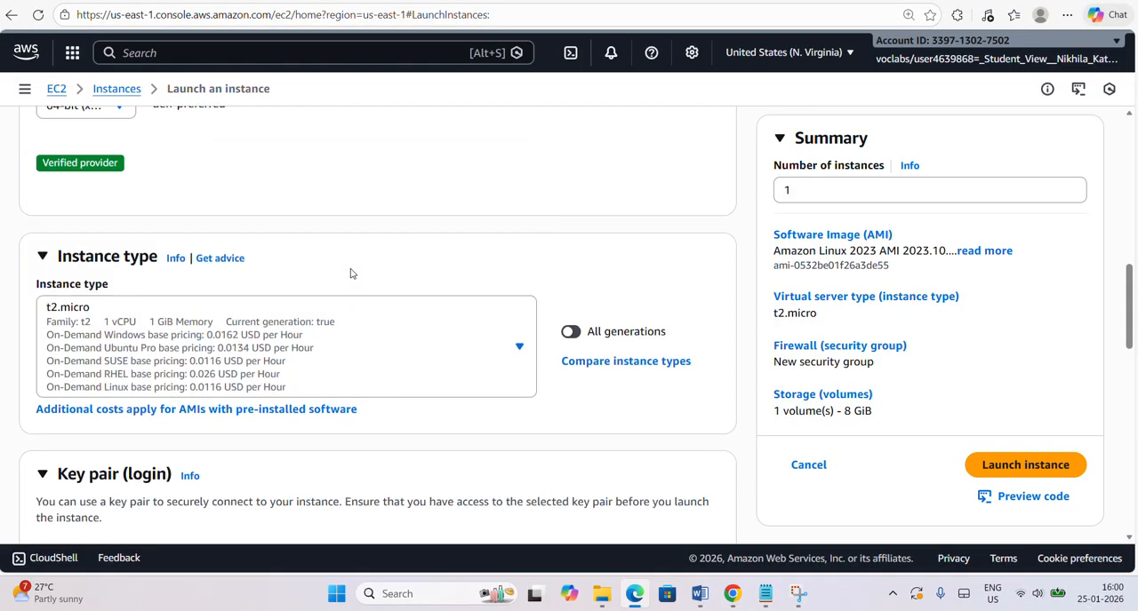
Create a new RSA key pair named "Instance1 Linux-key" in .pem format for the instance login.
scroll(350, 273, down, 2)
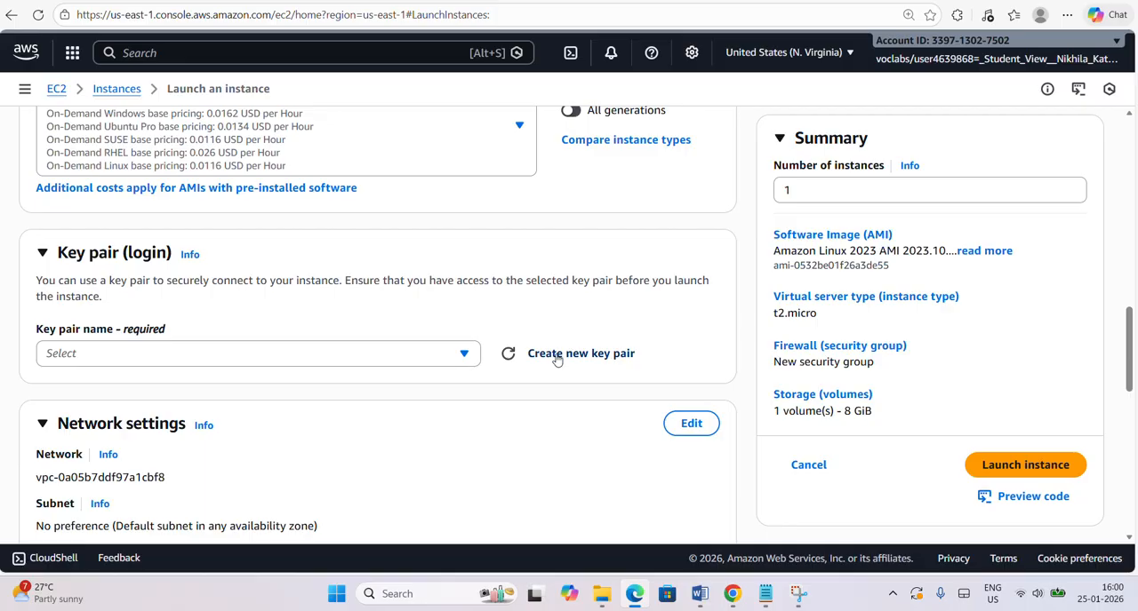
click(557, 358)
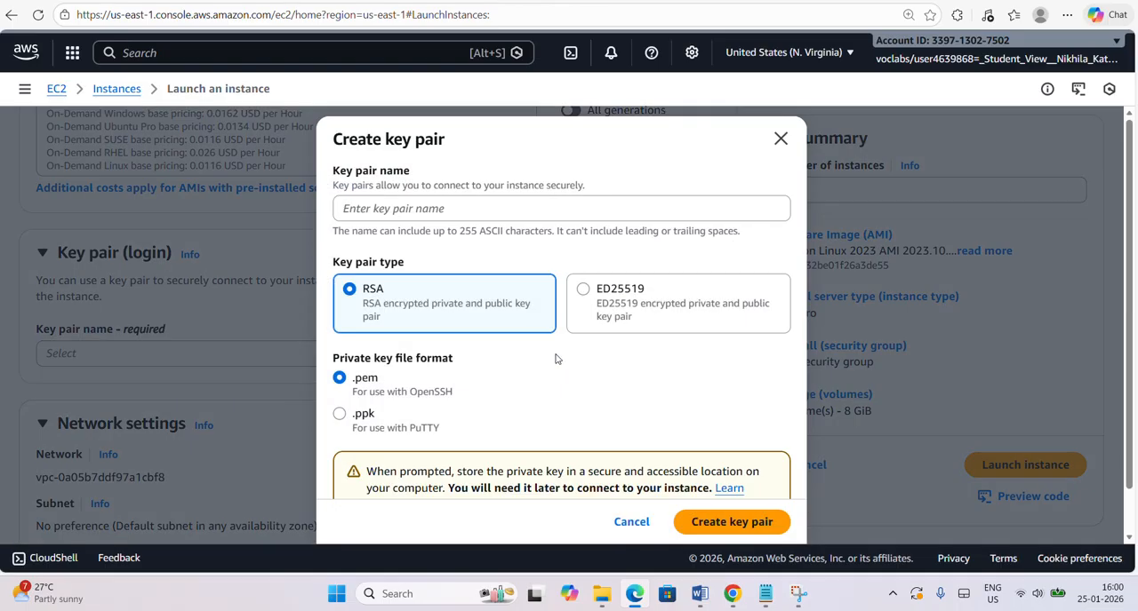
click(397, 208)
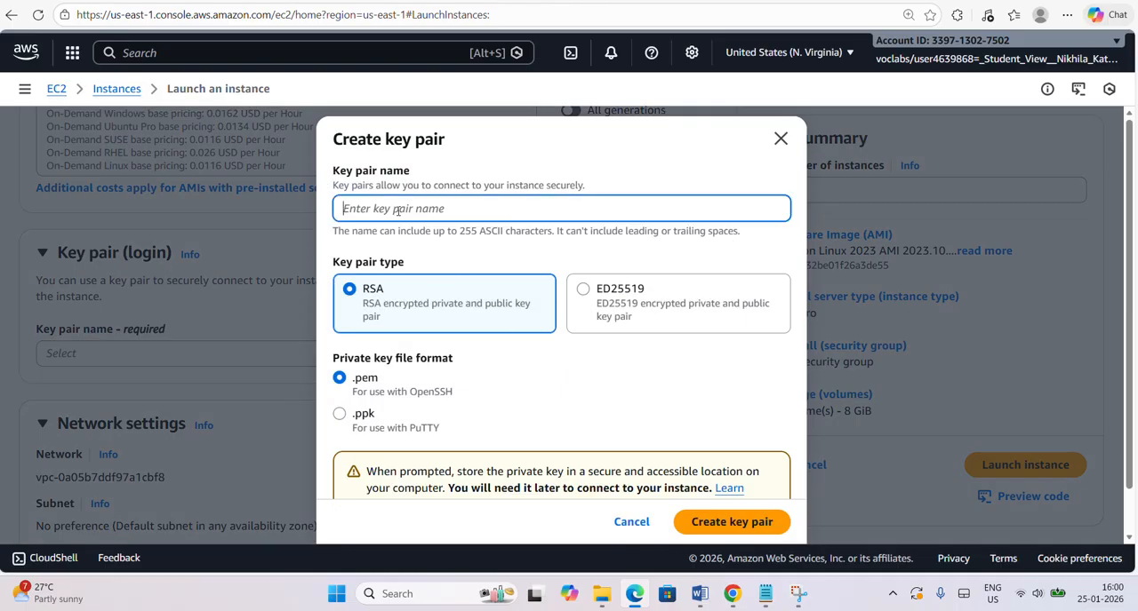
text(Instance1 Linux-k)
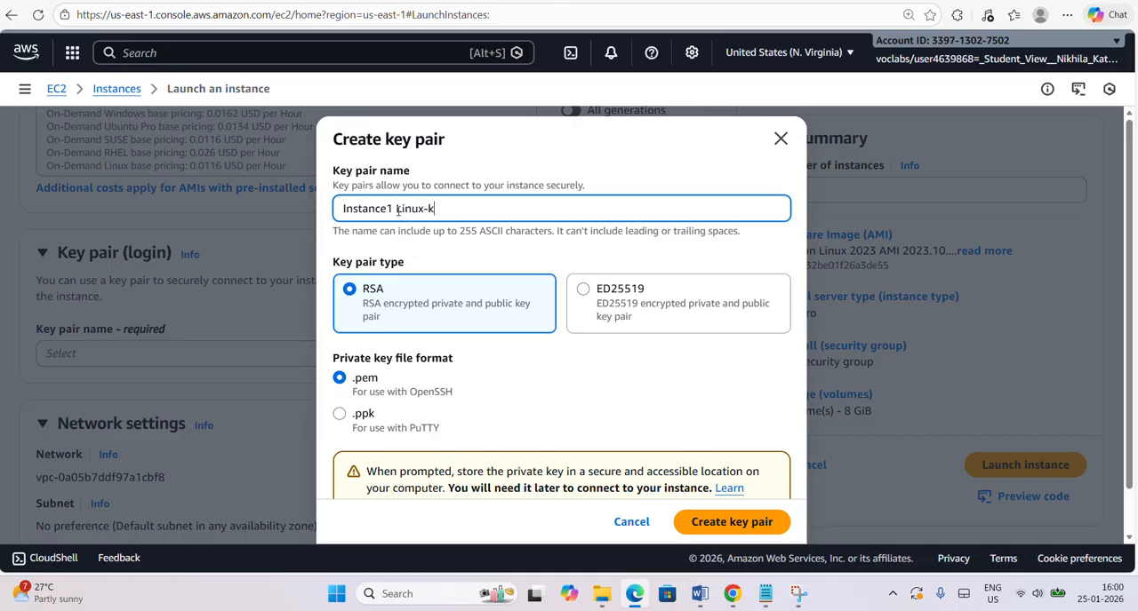
text(ey)
click(761, 525)
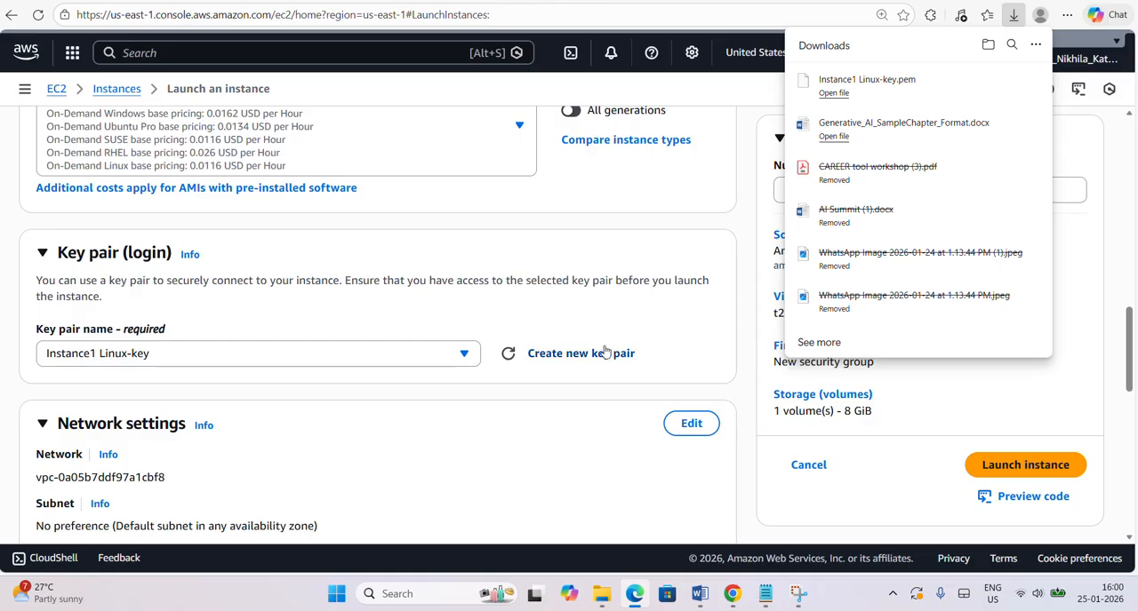
Edit the network settings and name the new security group "Instance1 Linux-SG".
scroll(605, 351, down, 3)
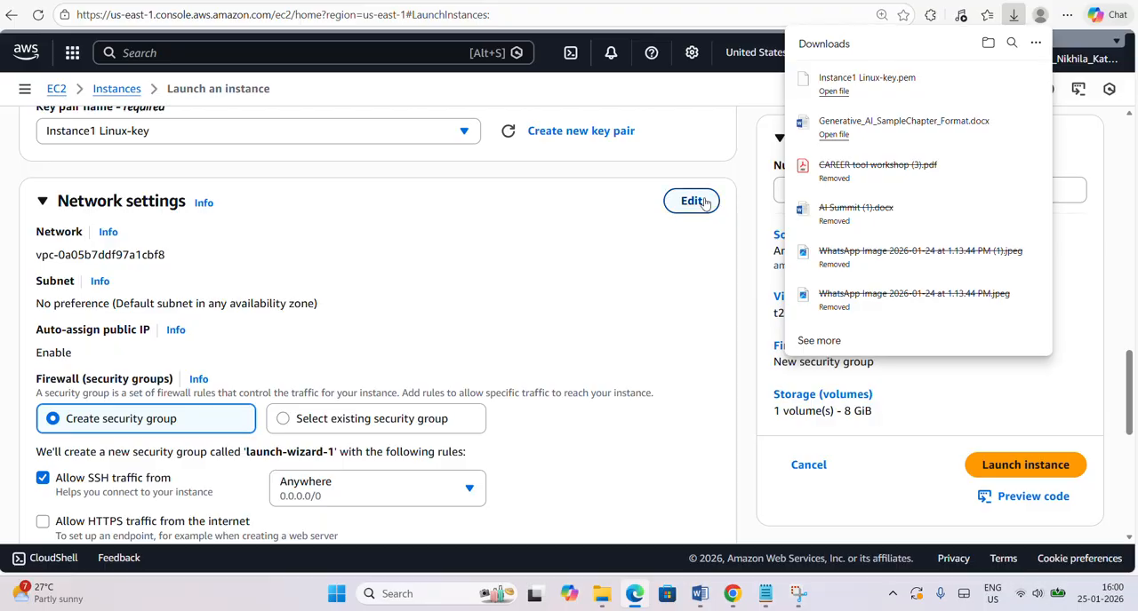
click(692, 201)
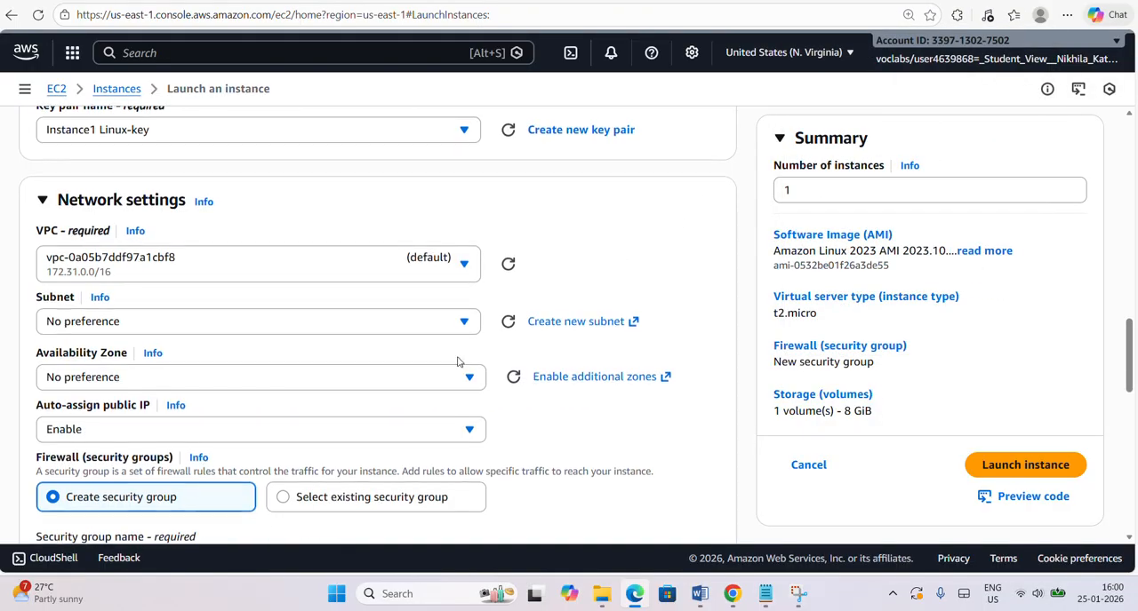
scroll(459, 361, down, 2)
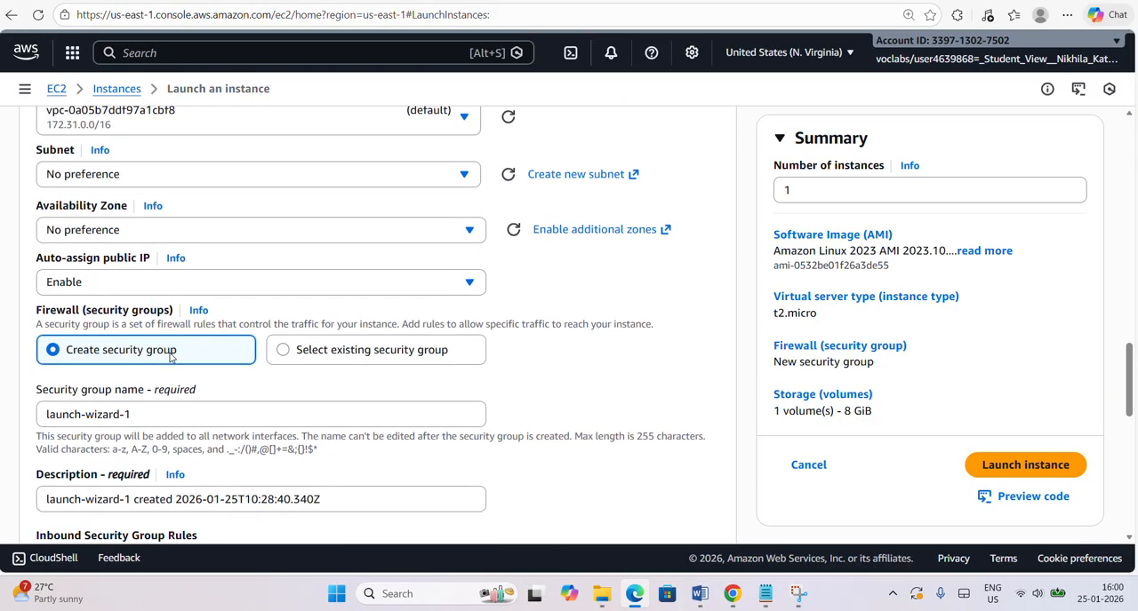
click(162, 410)
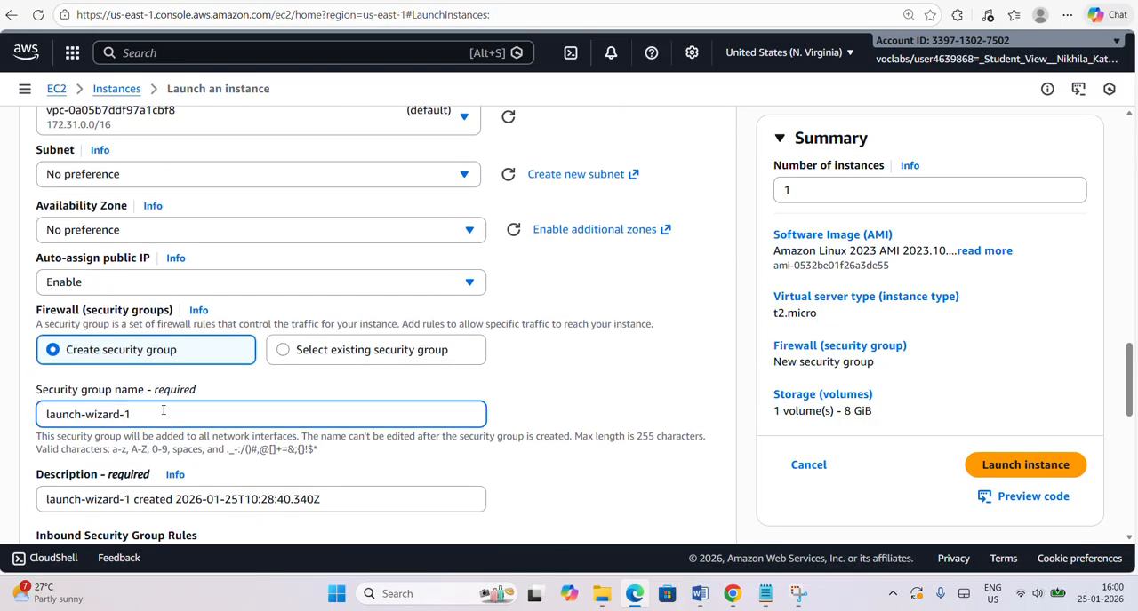
key(ctrl+a)
text(Instance1 Linux-SG)
Copy the security group name into its description, replacing the default text with "Instance1 Linux-SG".
key(ctrl+a)
key(ctrl+c)
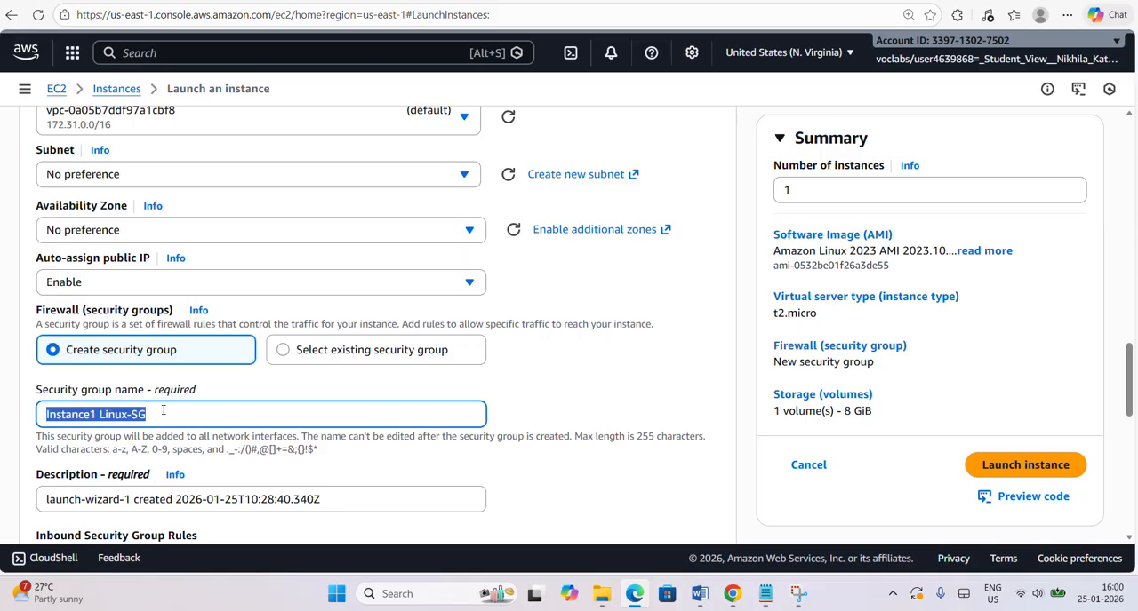
click(233, 503)
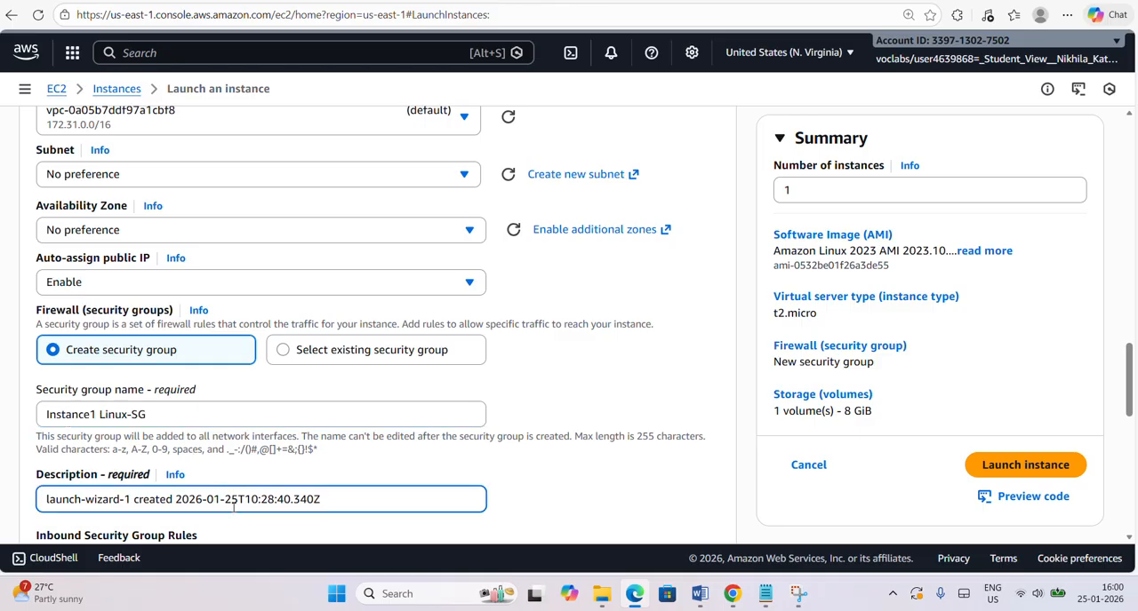
key(ctrl+a)
key(ctrl+v)
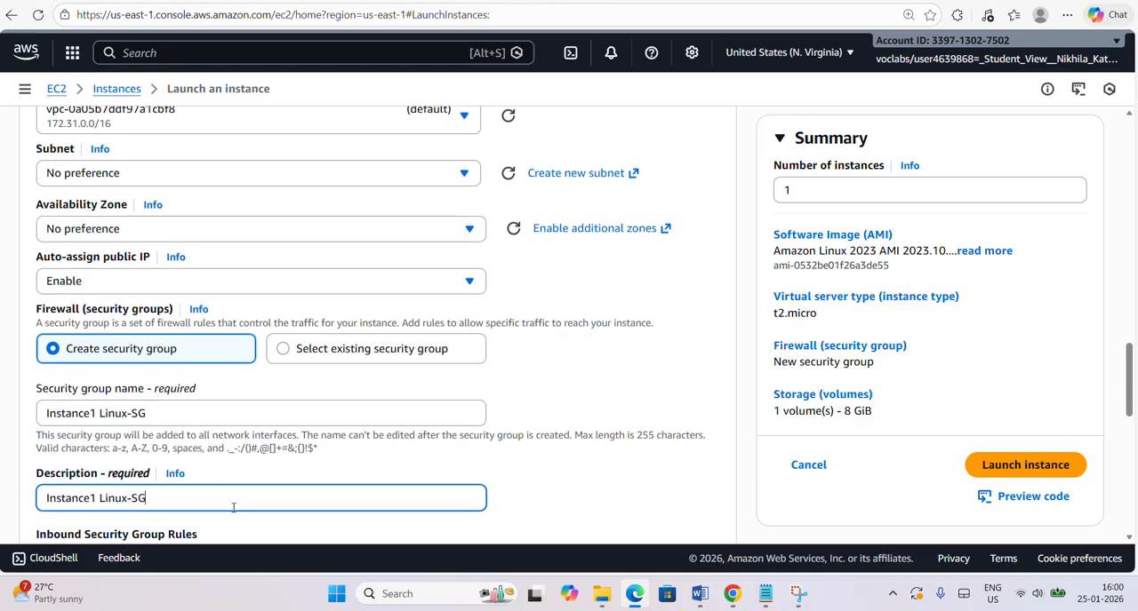
Add a second inbound security group rule of type HTTP with its source type set to Anywhere.
scroll(233, 506, down, 3)
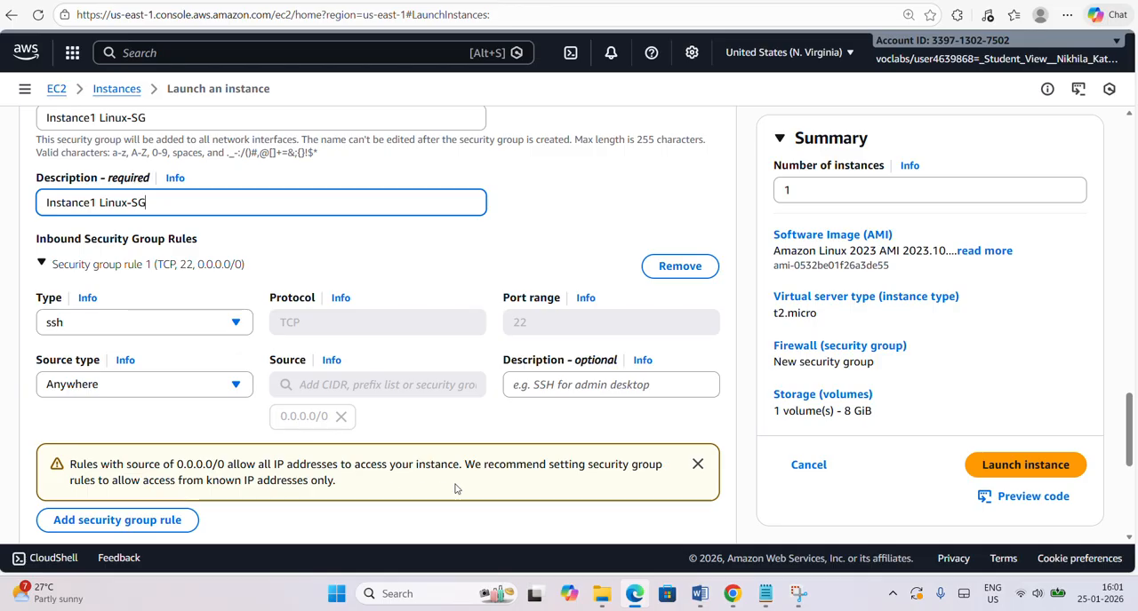
click(698, 465)
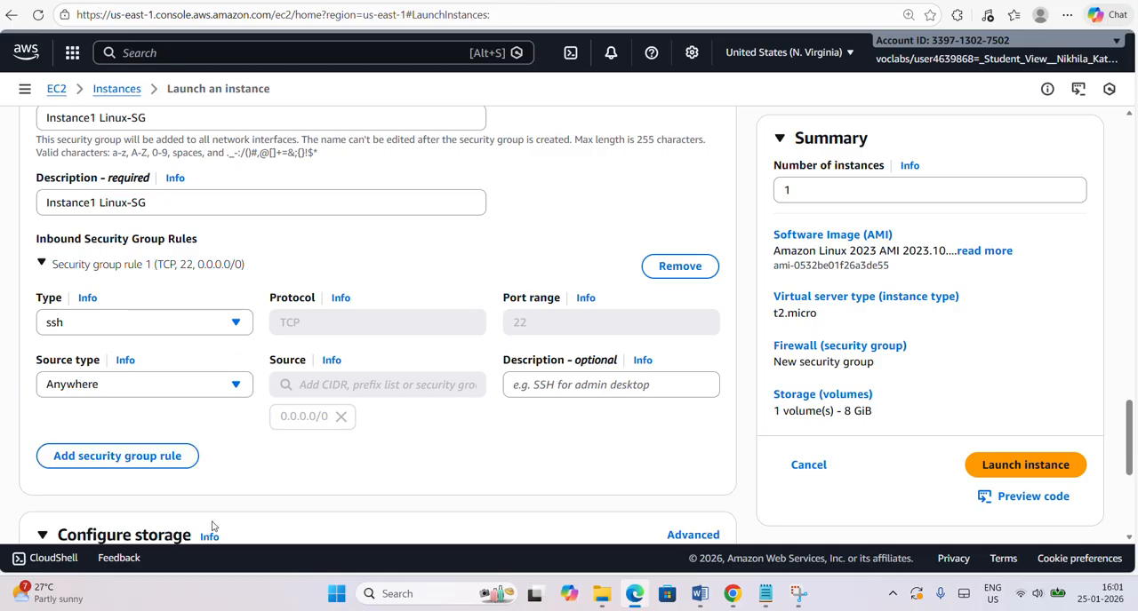
click(116, 456)
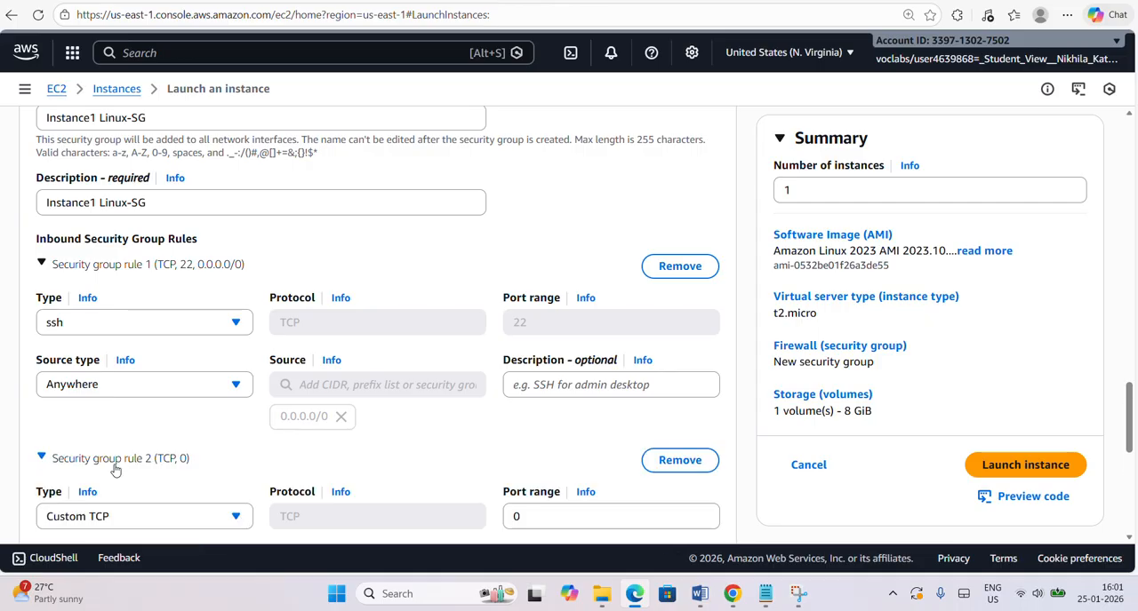
scroll(115, 471, down, 3)
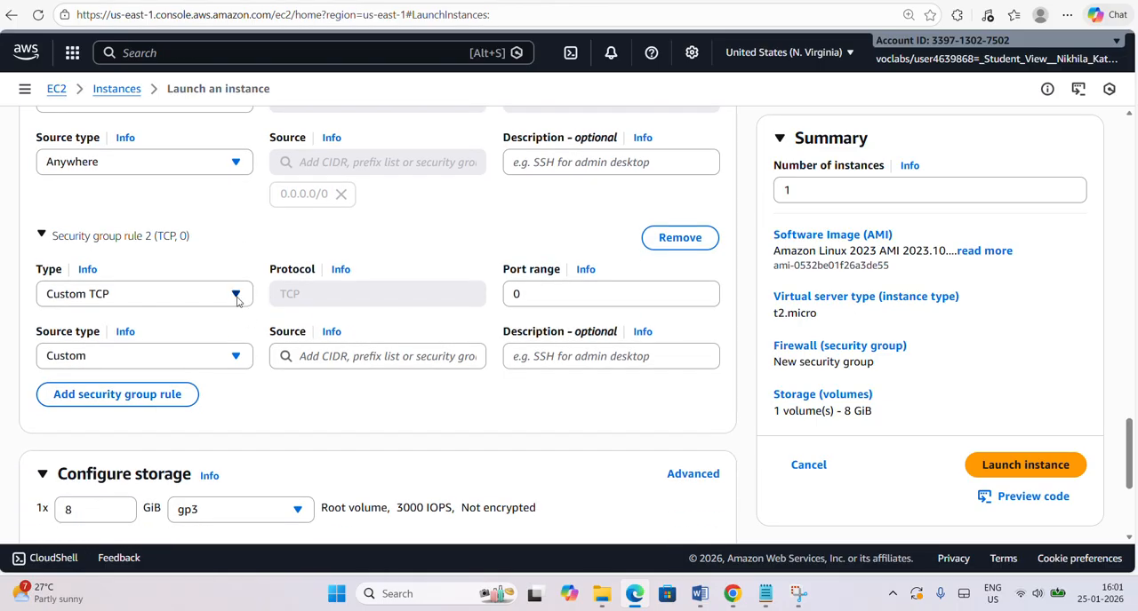
click(237, 301)
scroll(211, 382, down, 3)
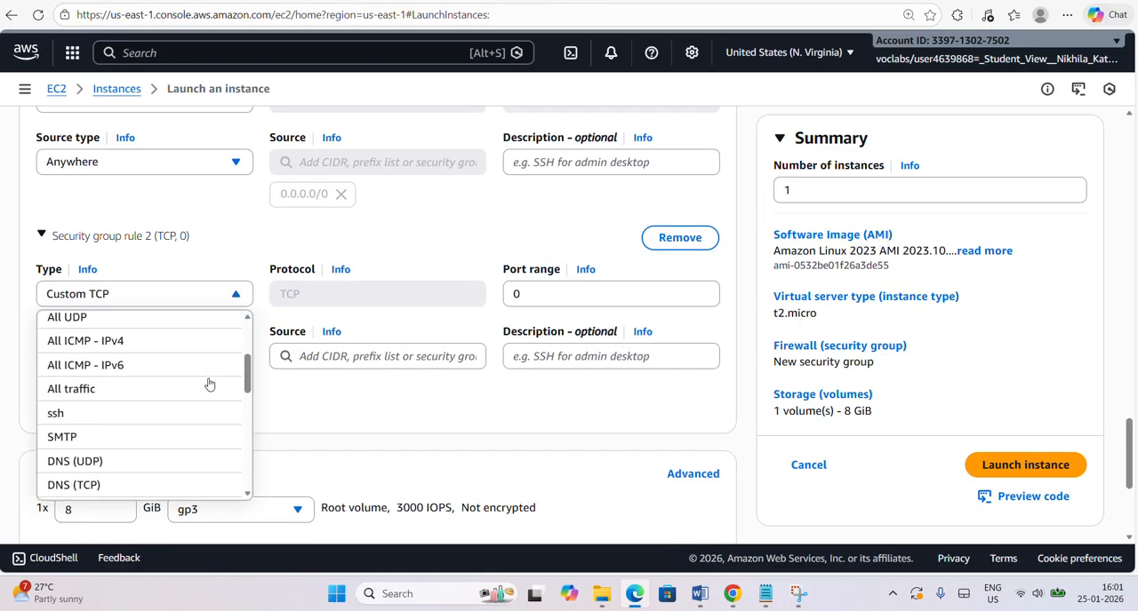
scroll(209, 384, down, 1)
click(197, 451)
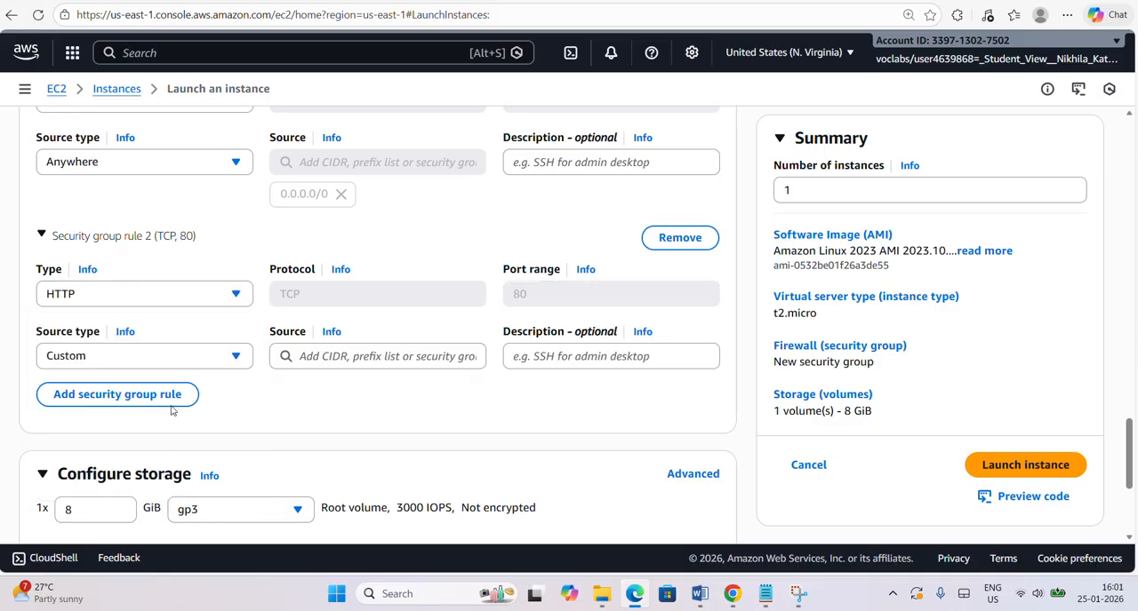
click(236, 358)
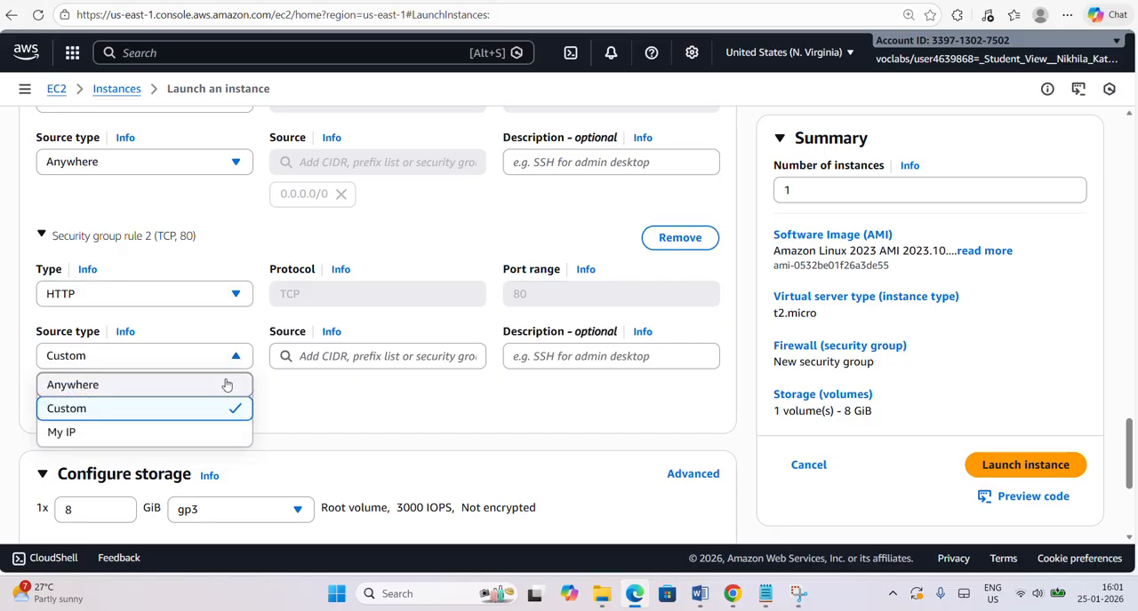
click(227, 385)
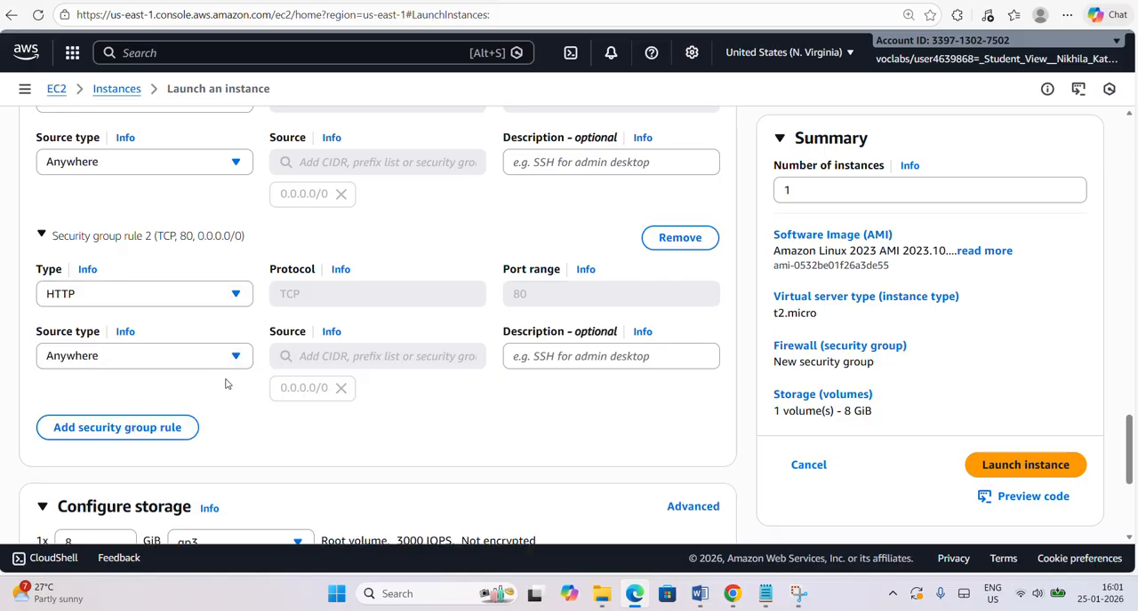
Add a new gp3 EBS volume to the instance storage and set its size to 5 GiB.
scroll(230, 412, down, 2)
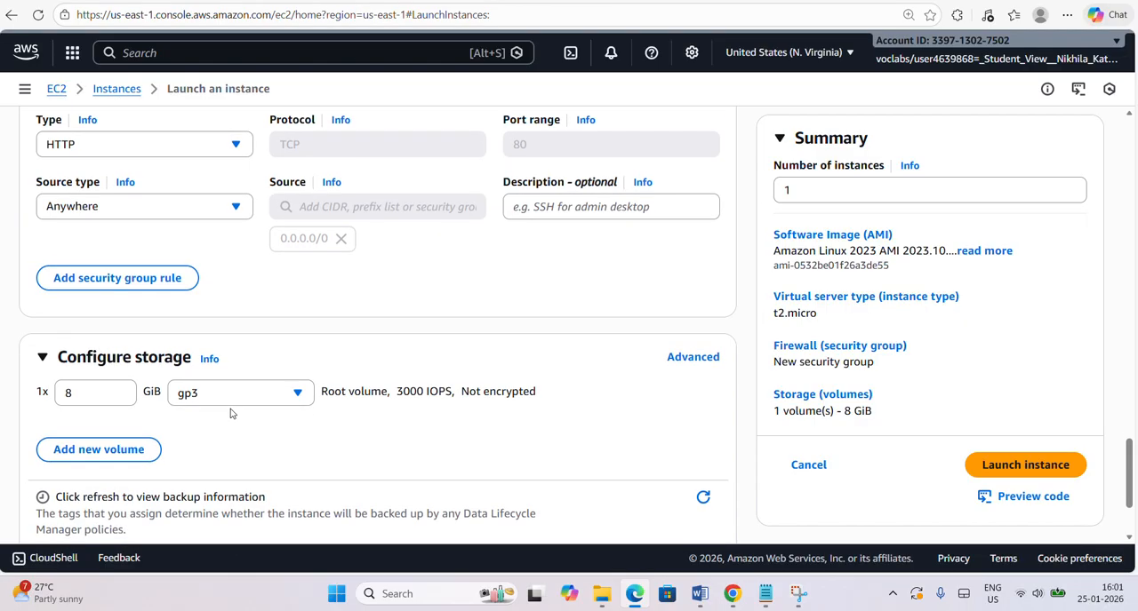
scroll(230, 412, down, 1)
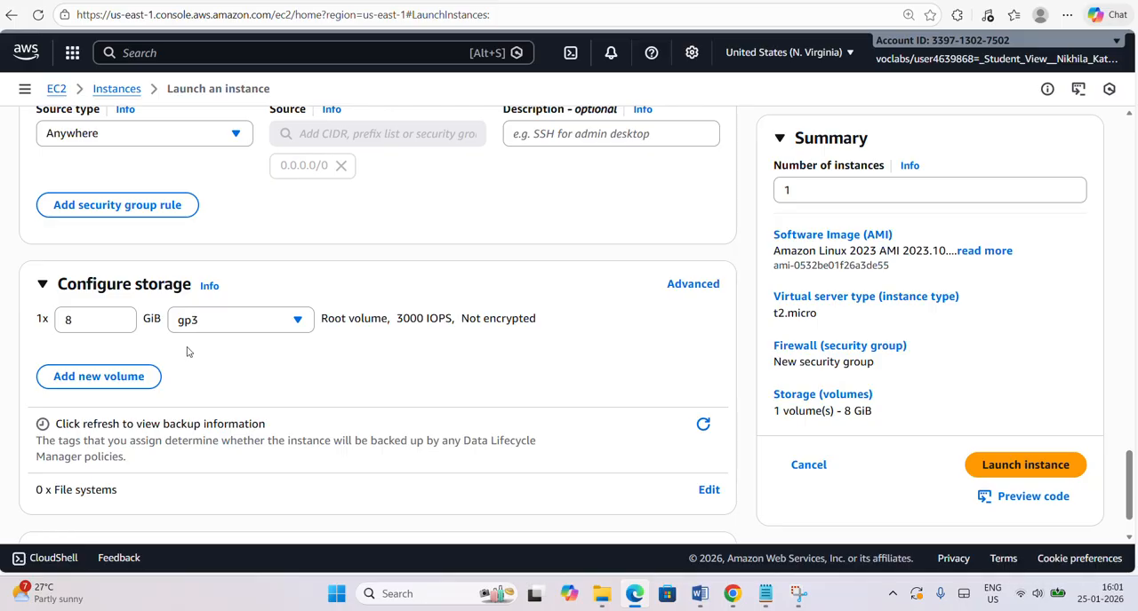
click(129, 377)
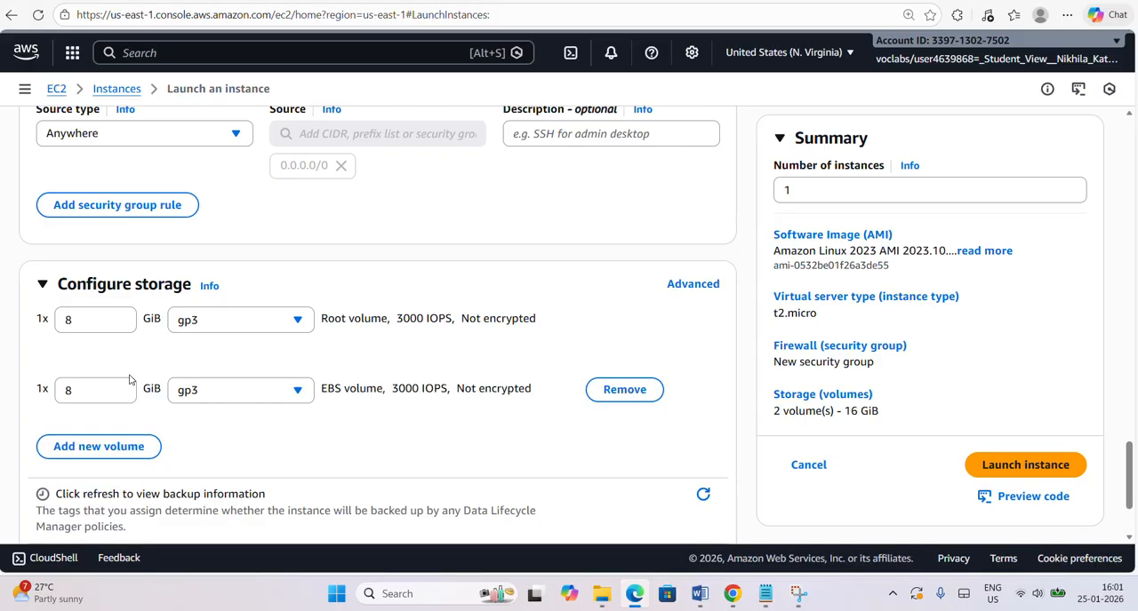
click(108, 394)
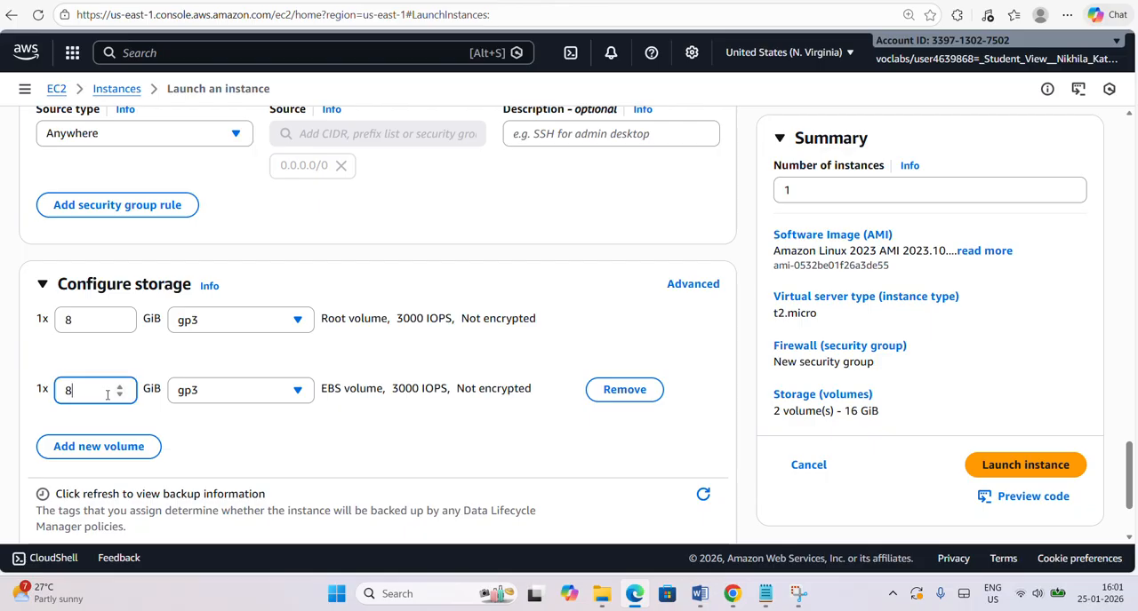
key(BackSpace)
text(5)
click(223, 449)
Launch the instance and check its status in the refreshed Instances list.
scroll(223, 449, down, 2)
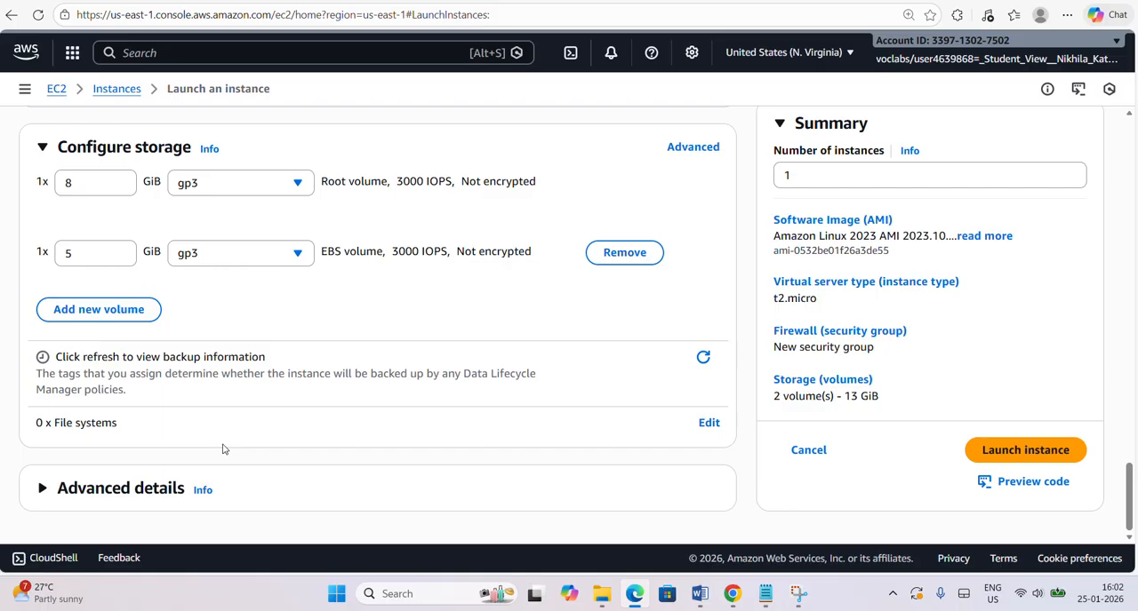
click(1027, 450)
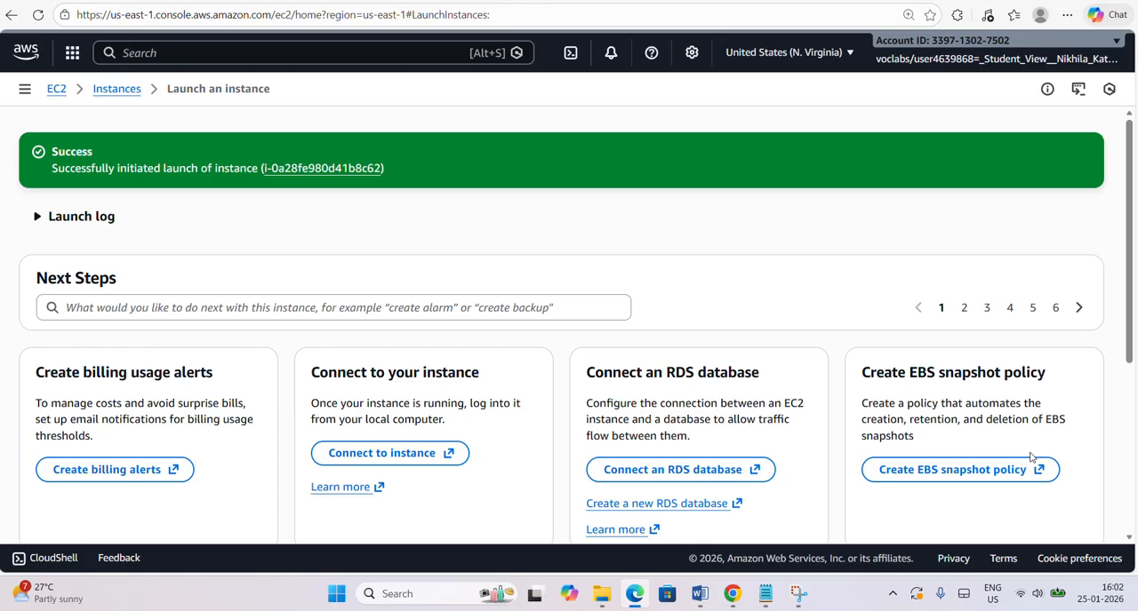
click(116, 93)
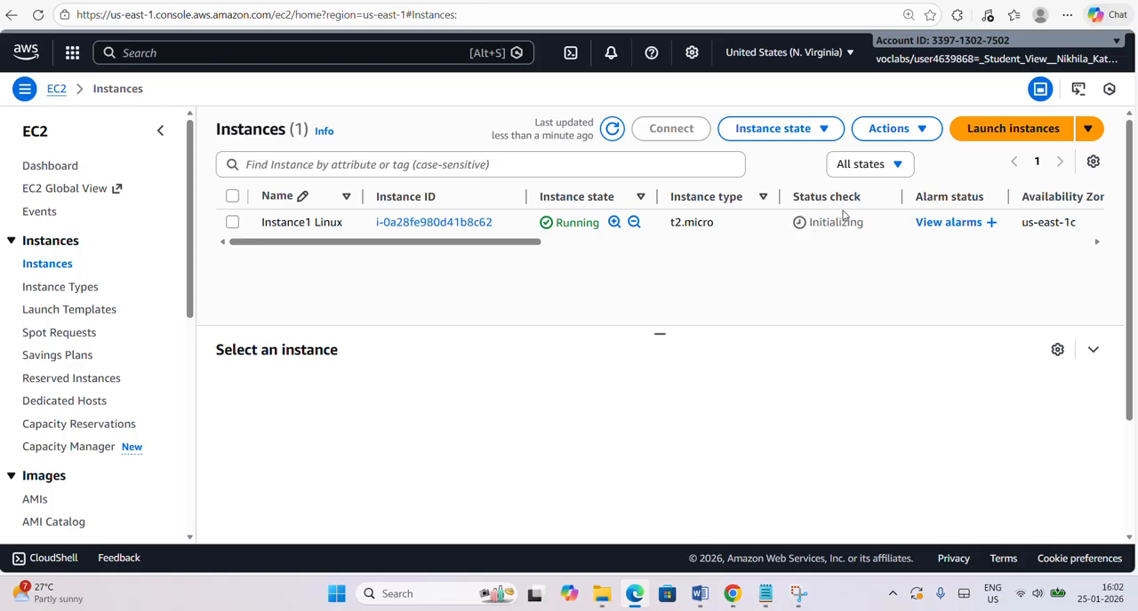
drag(794, 197, 864, 195)
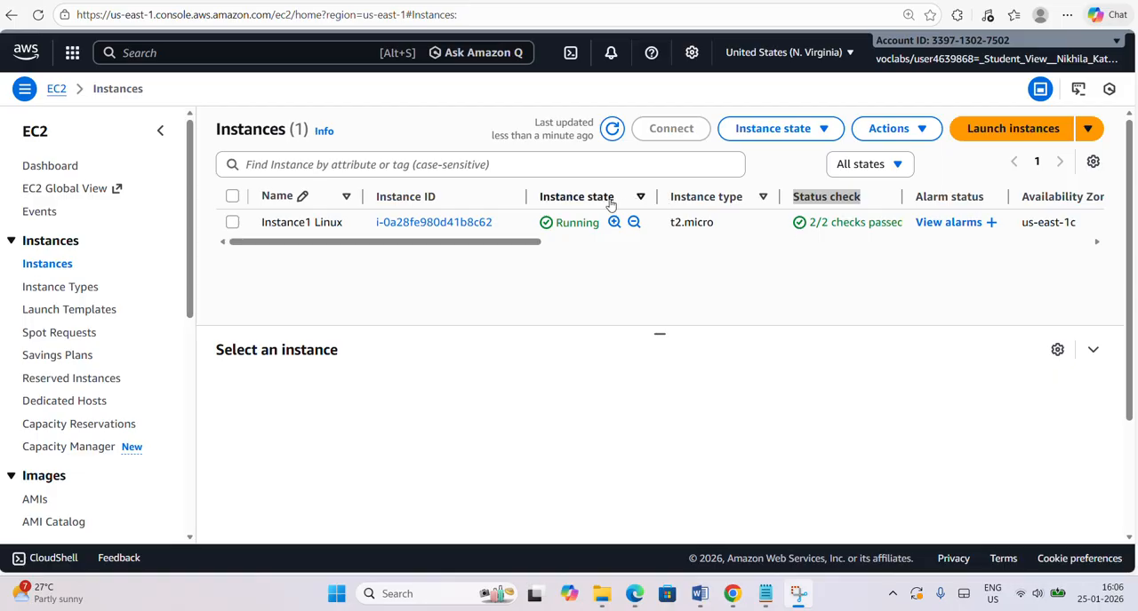
click(611, 130)
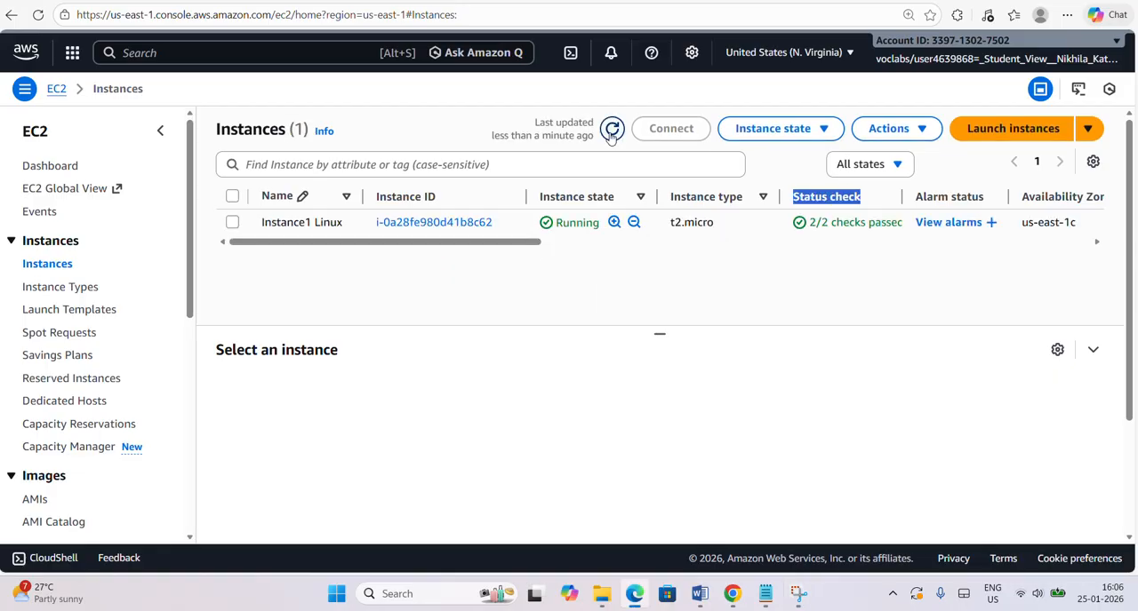
Open PuTTYgen and load the private key file "Instance1 Linux-key.pem" from Downloads, with All Files (*.*) shown.
click(341, 599)
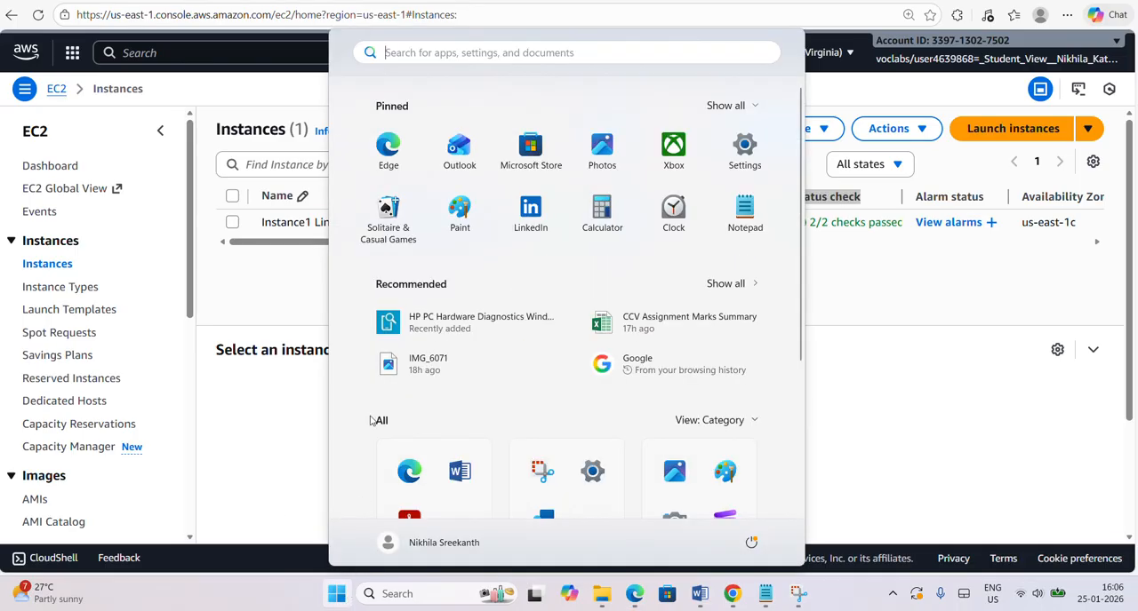
text(putty)
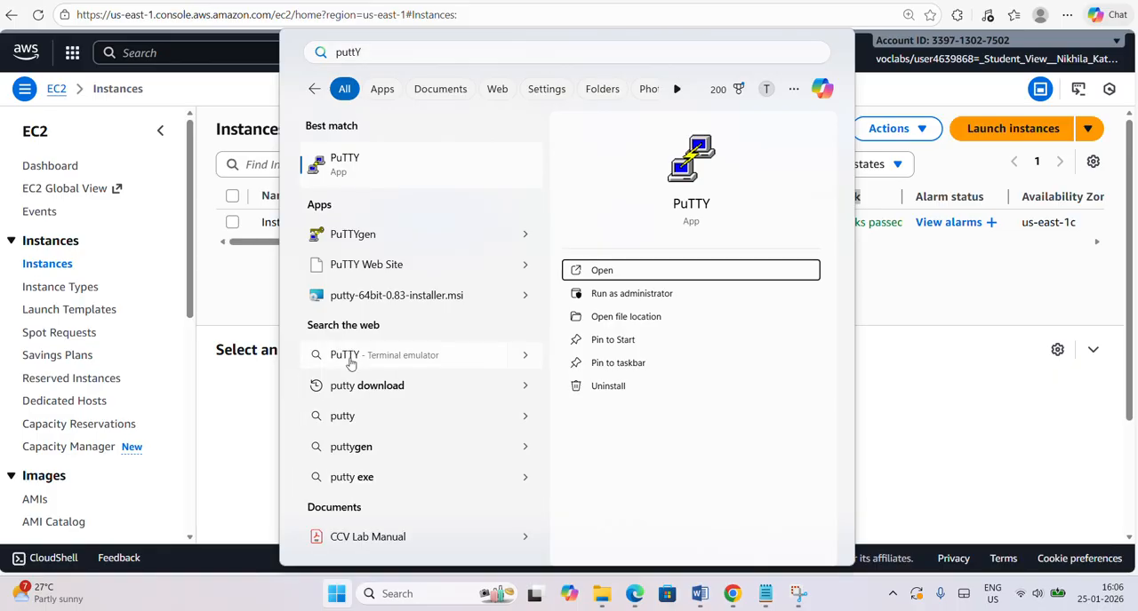
click(355, 234)
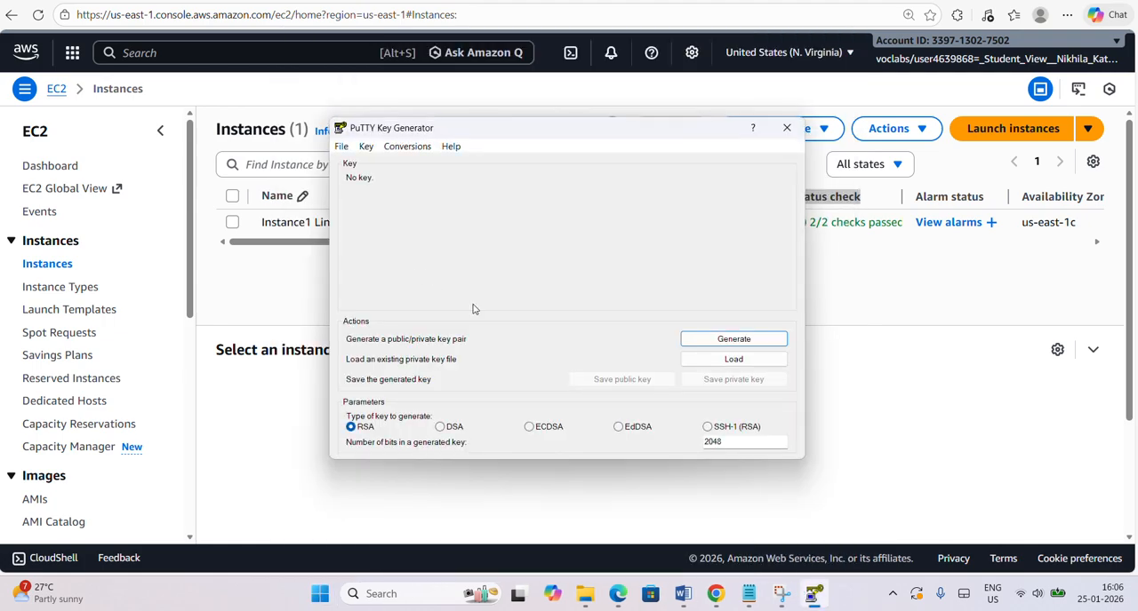
click(735, 360)
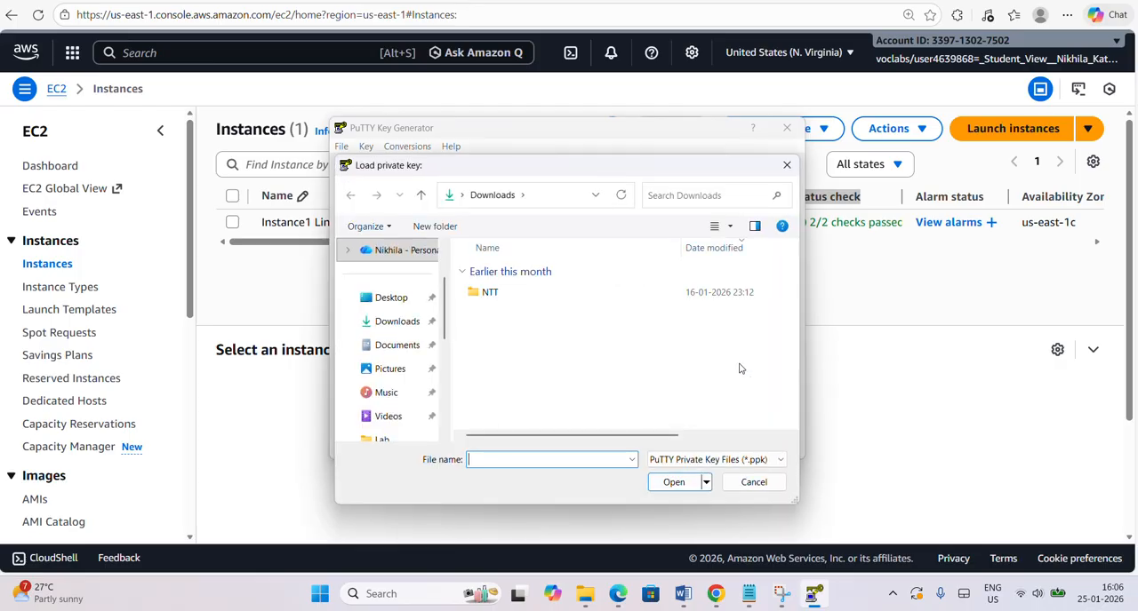
click(410, 327)
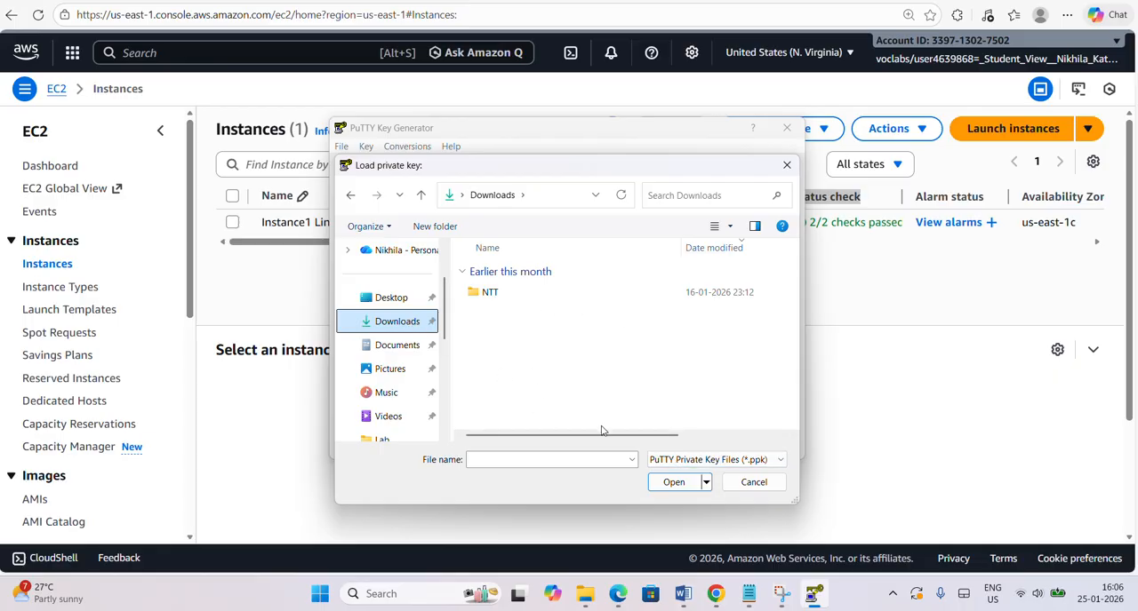
click(673, 460)
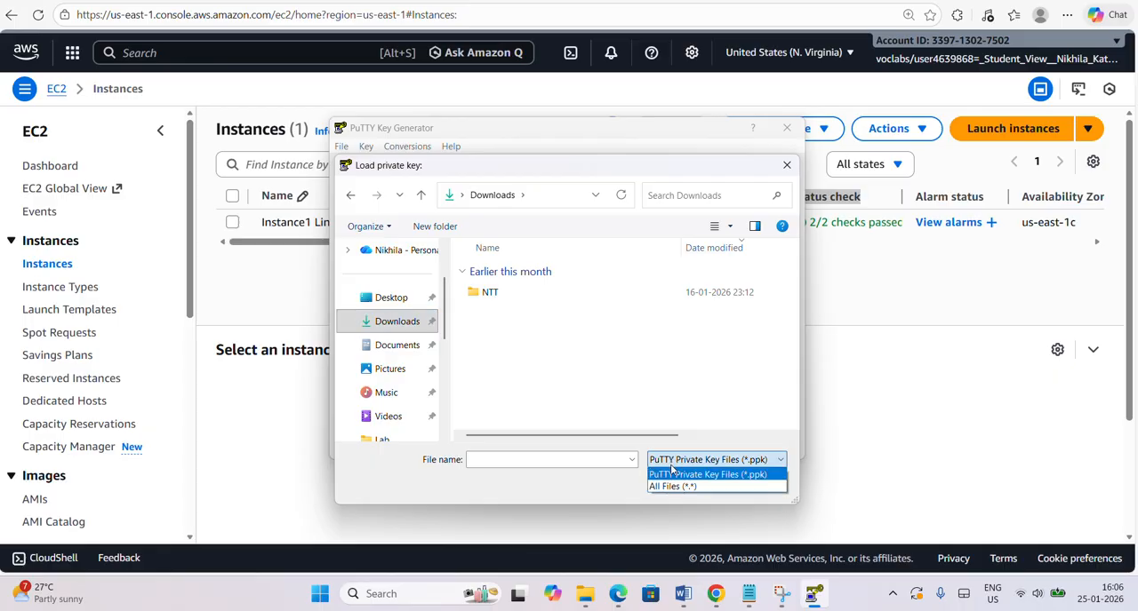
click(673, 486)
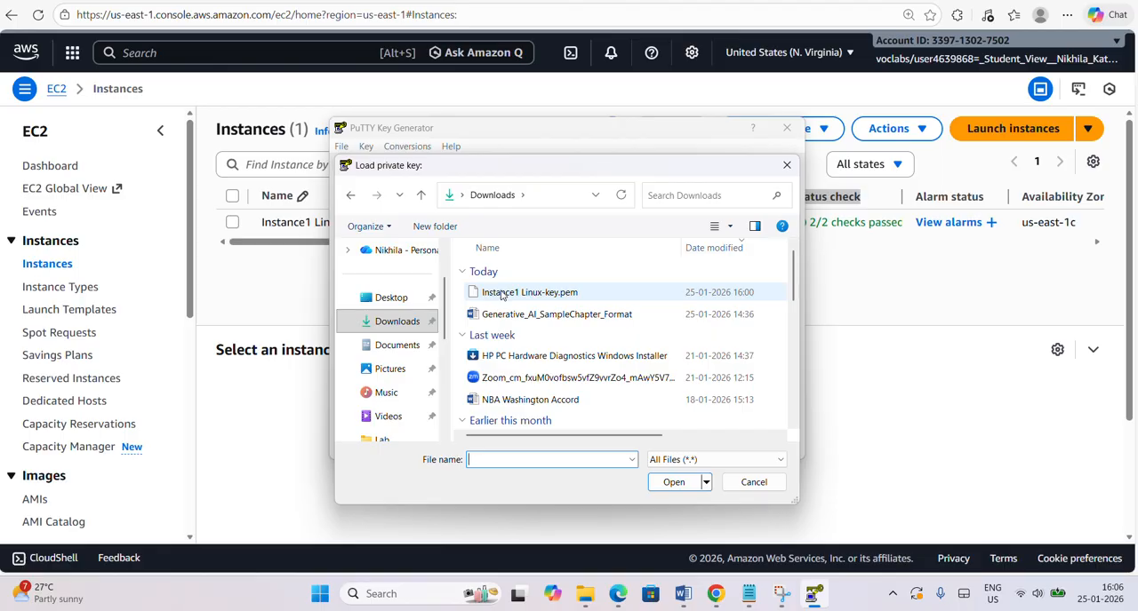
double_click(573, 294)
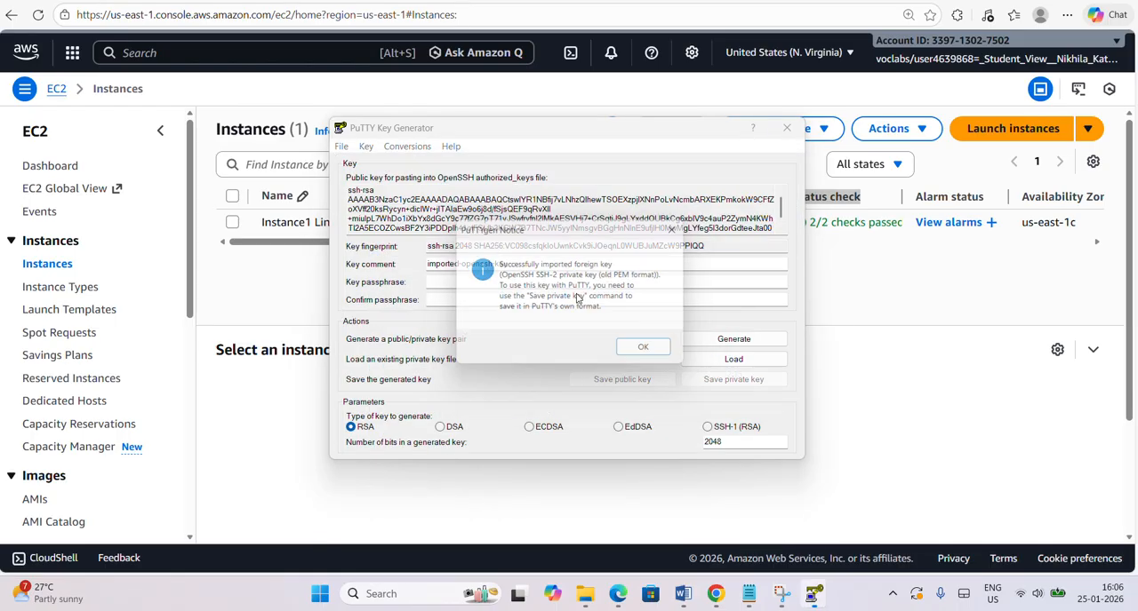
click(651, 354)
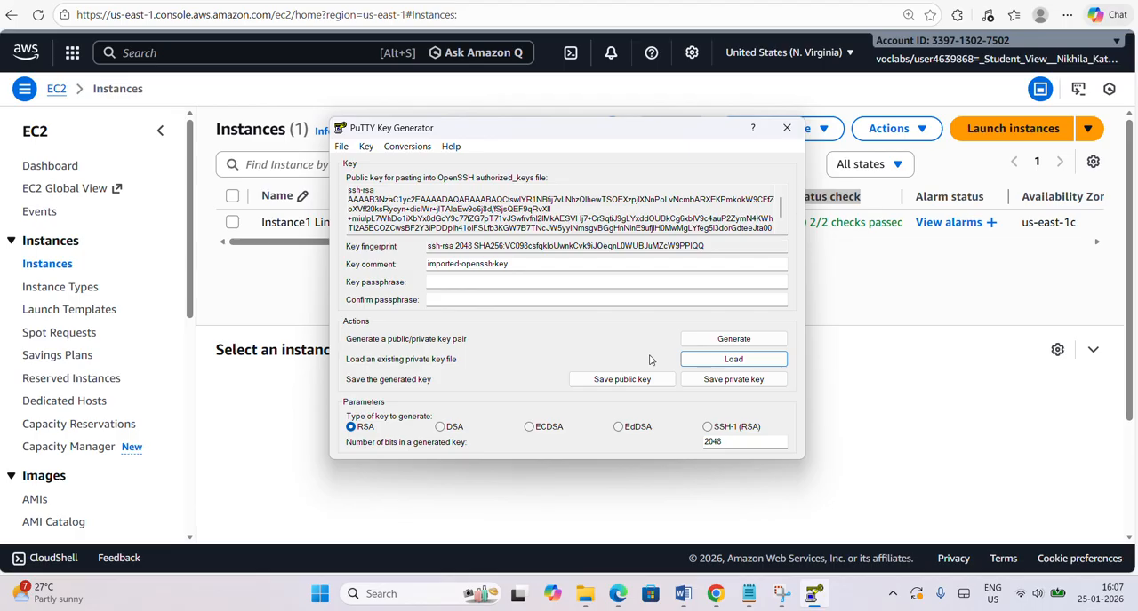
Save the private key without a passphrase as PuTTY .ppk file "Instance1 Linux-key" in Downloads and close PuTTYgen.
click(722, 382)
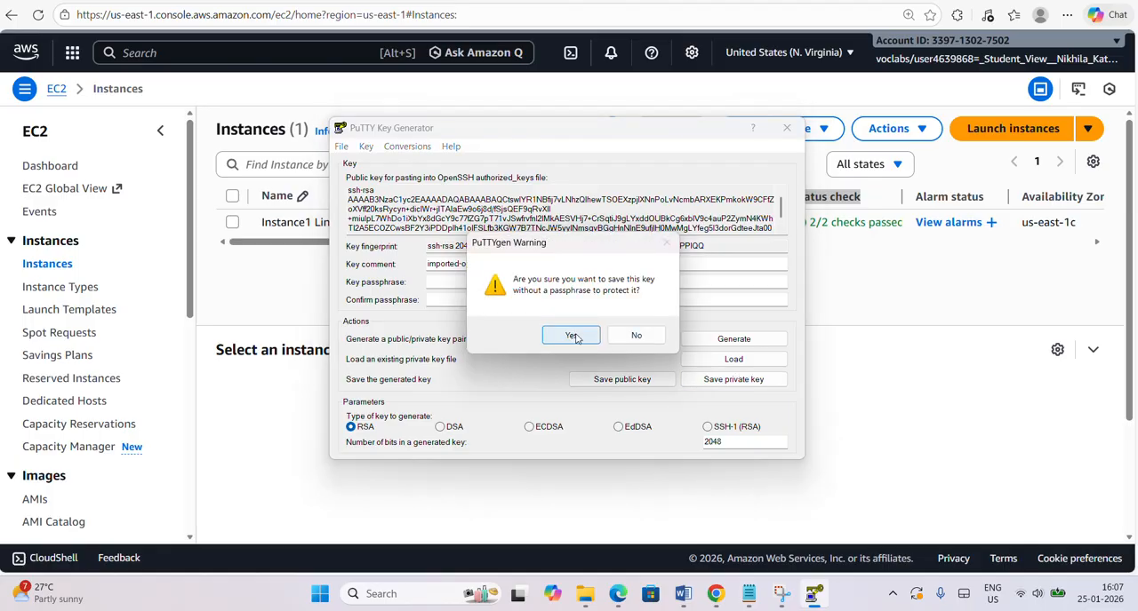
click(572, 336)
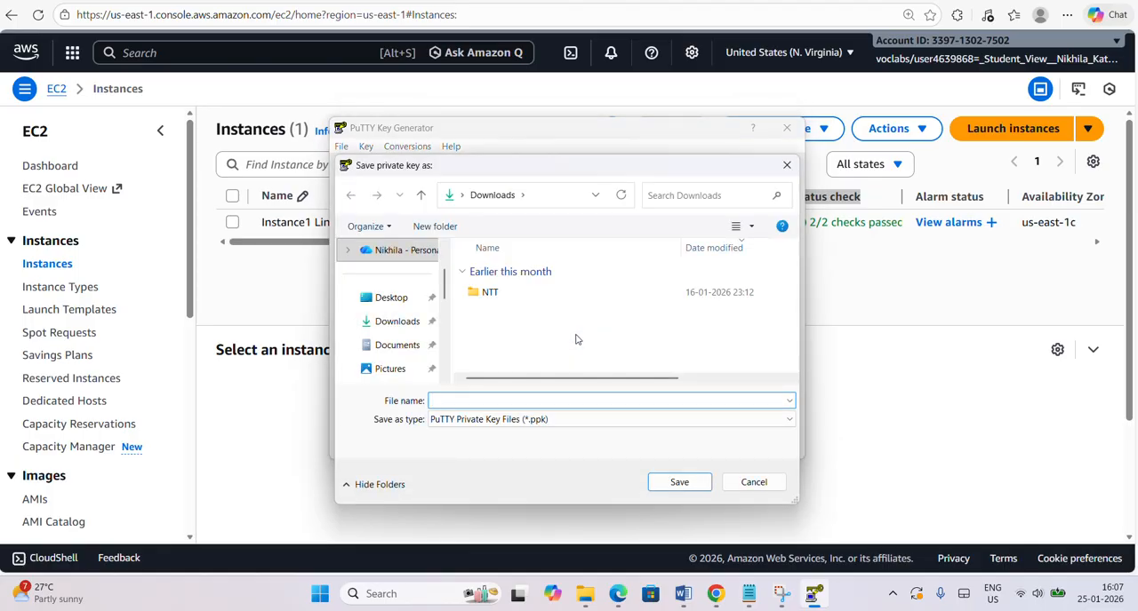
click(396, 322)
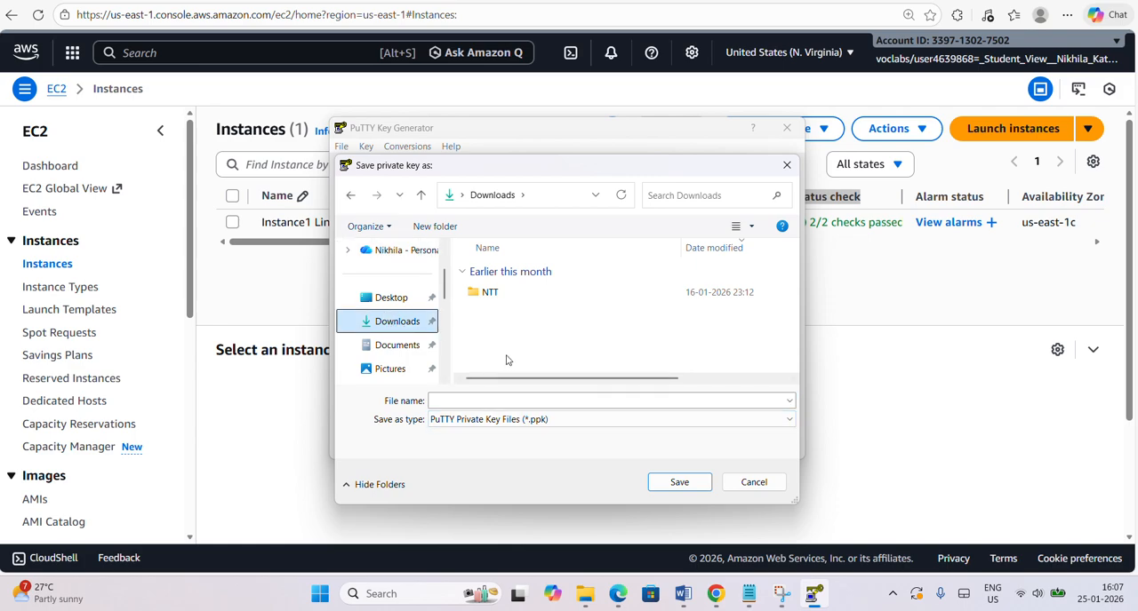
click(498, 401)
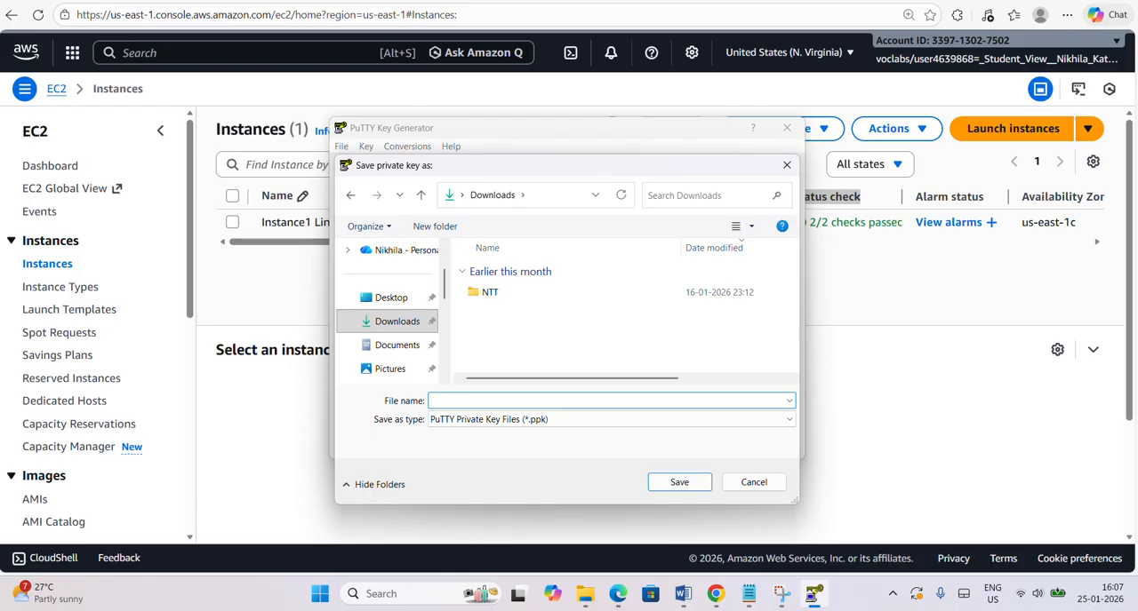
text(Instance1 Linux-SG)
key(BackSpace)
key(BackSpace)
key(BackSpace)
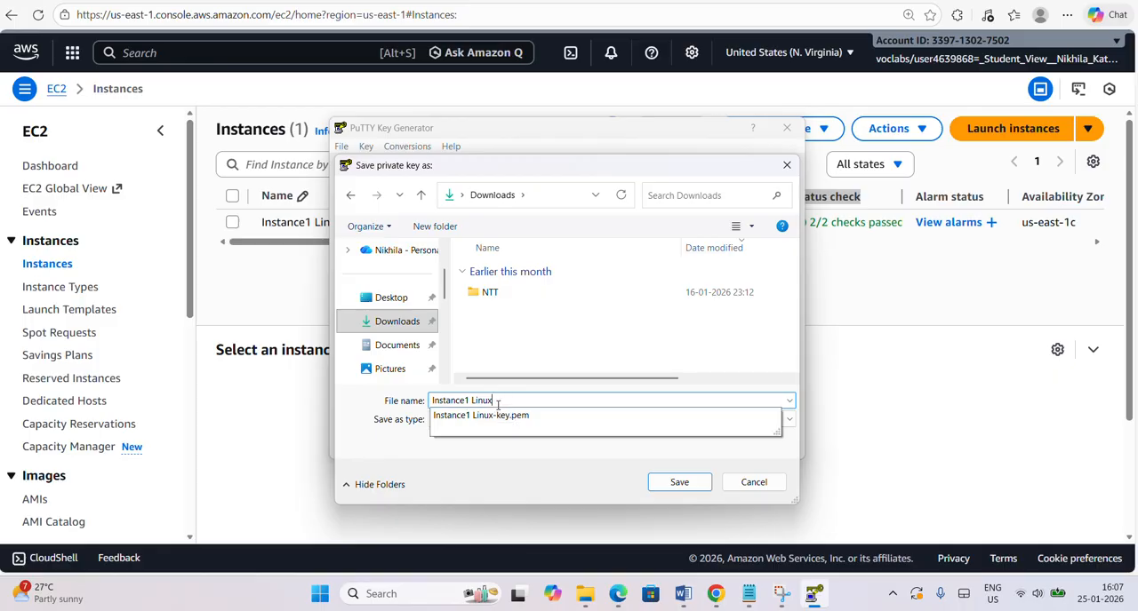
text(-key)
click(499, 459)
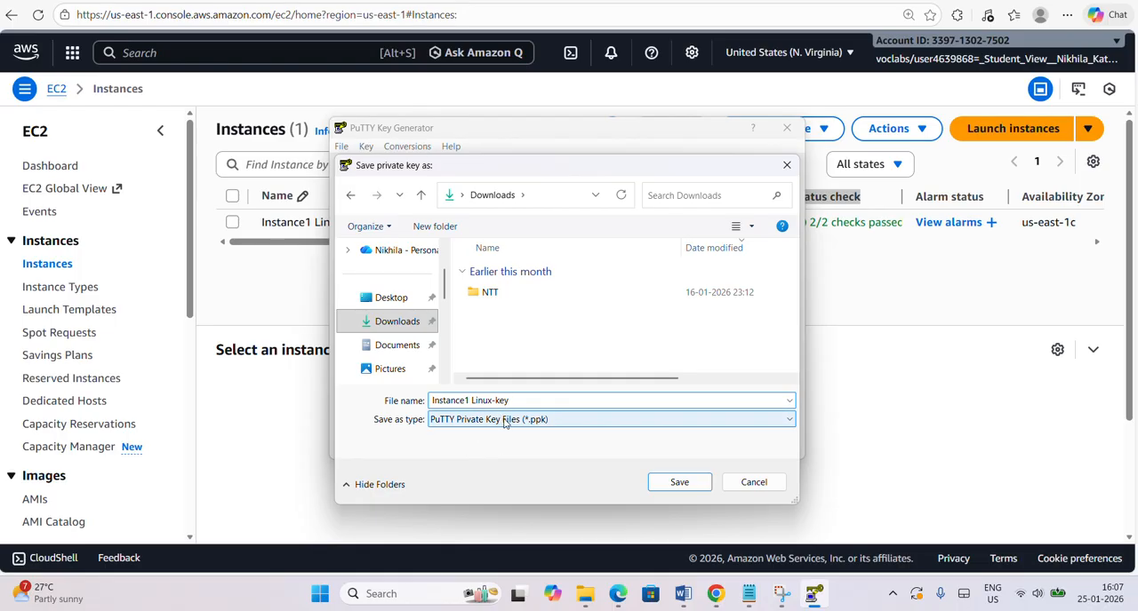
click(673, 485)
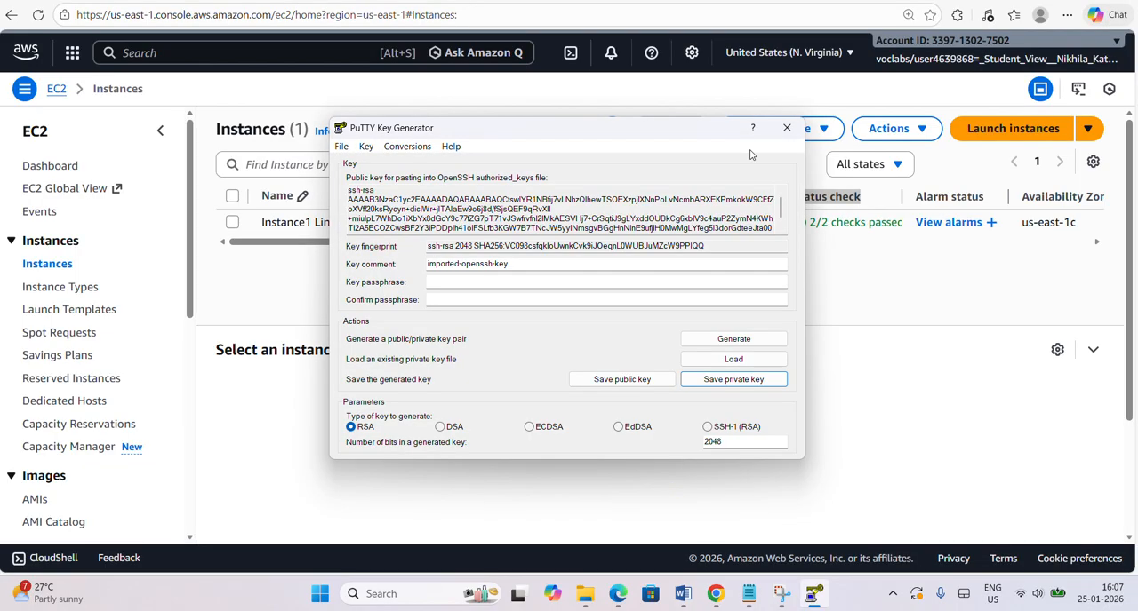
click(785, 129)
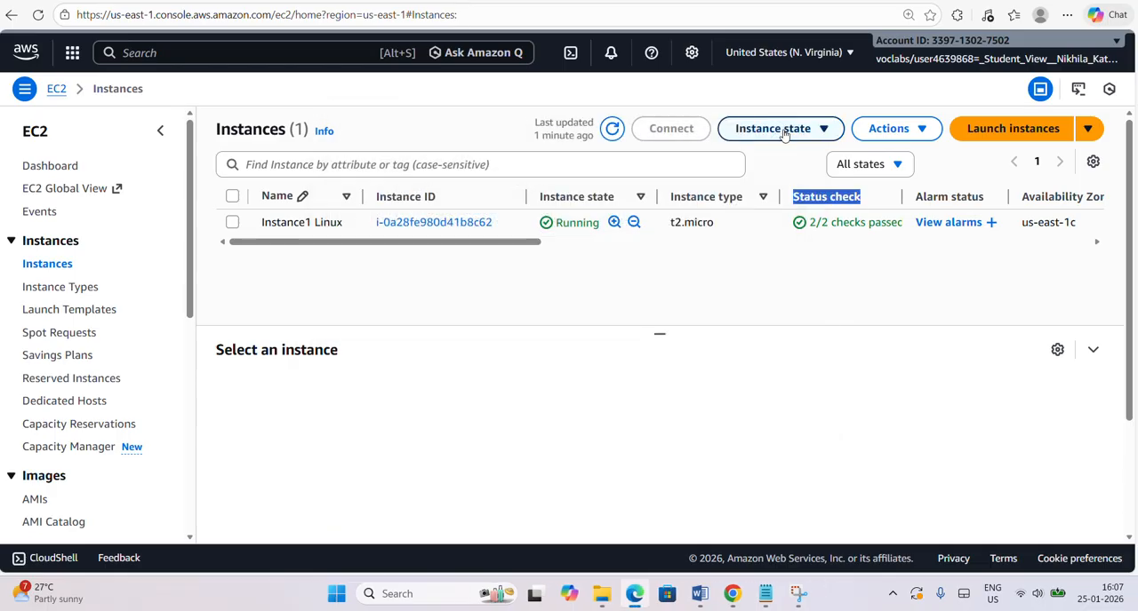
Check the Downloads folder in File Explorer for the "Instance1 Linux-key" PuTTY private key file, and return to the EC2 Instances page.
click(604, 601)
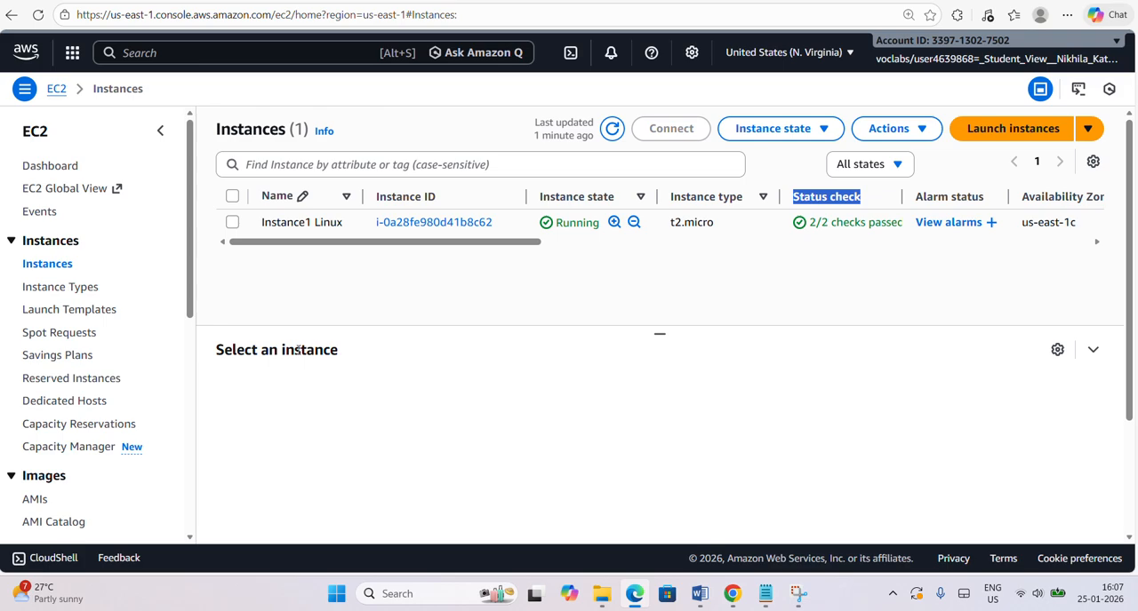
click(601, 595)
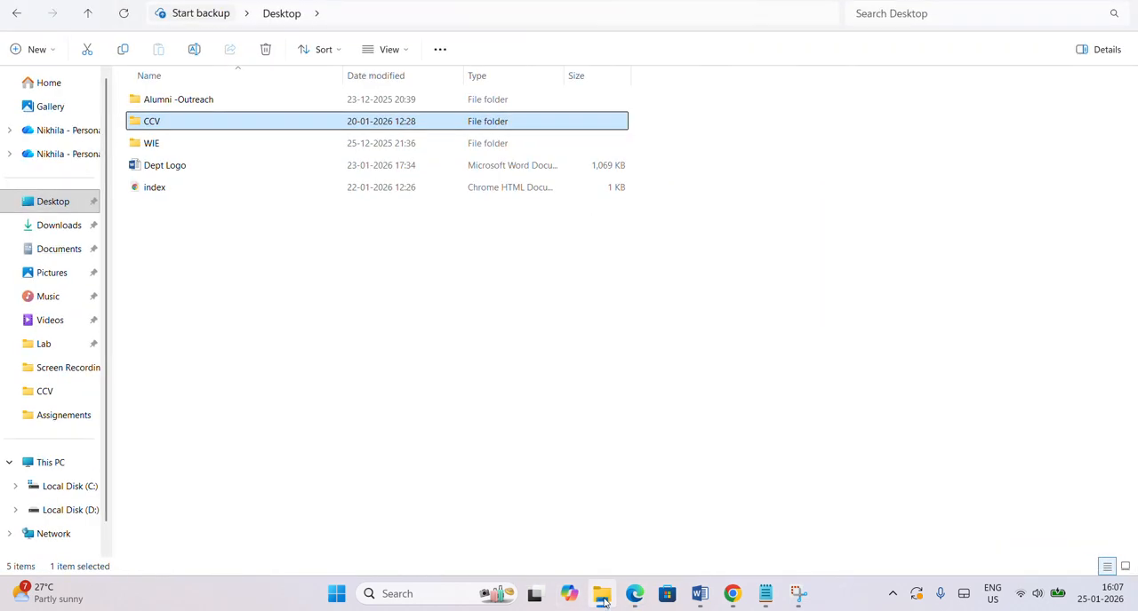
click(53, 225)
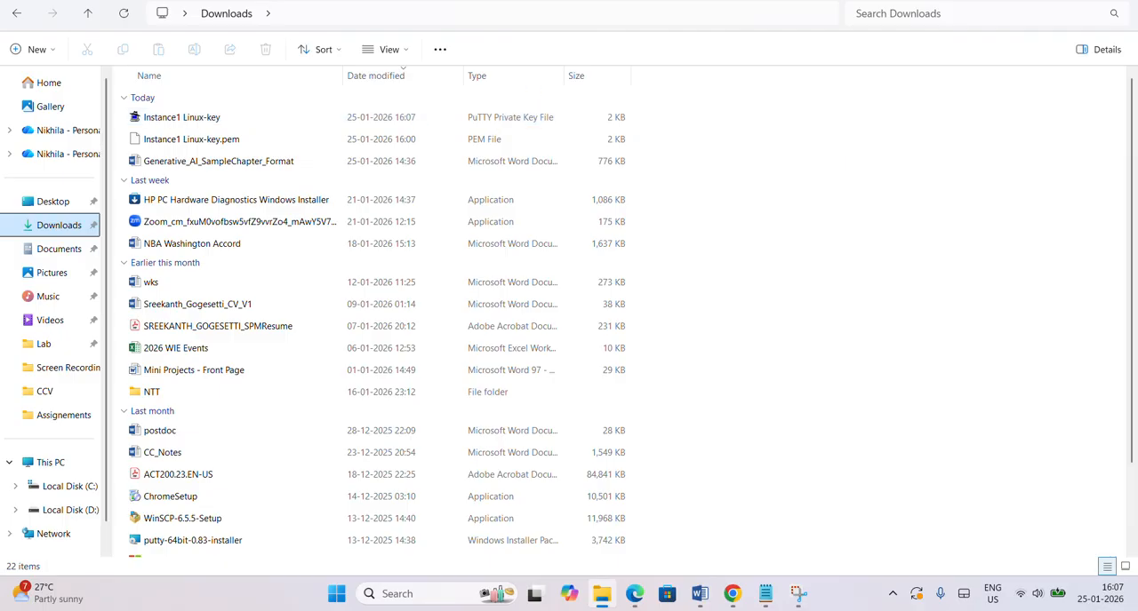
click(1051, 0)
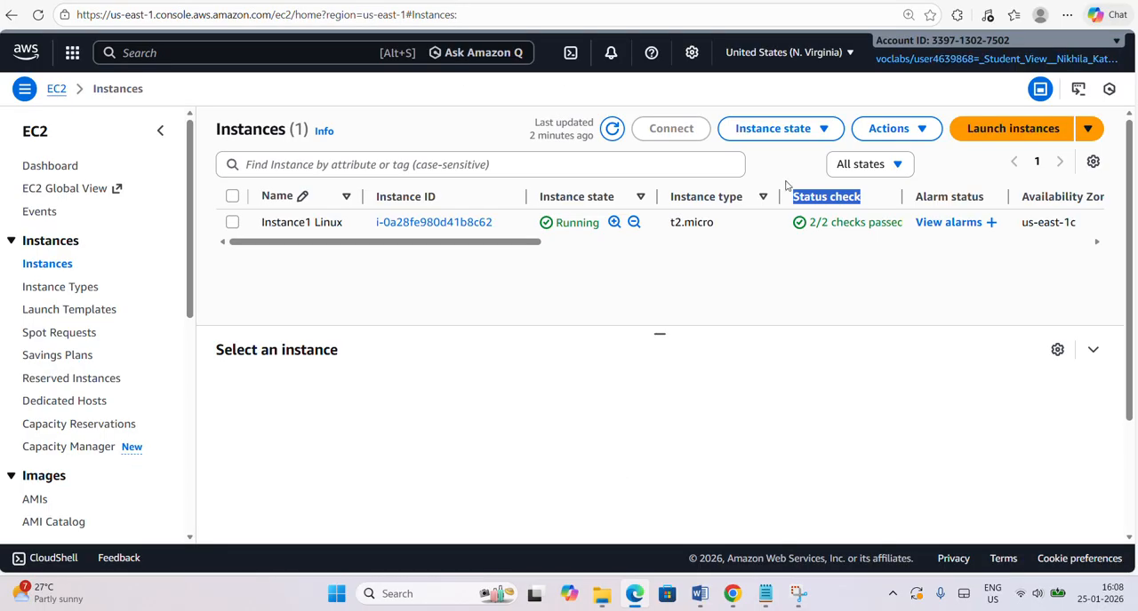
Open PuTTY and move its configuration window clear of the instance list.
click(336, 594)
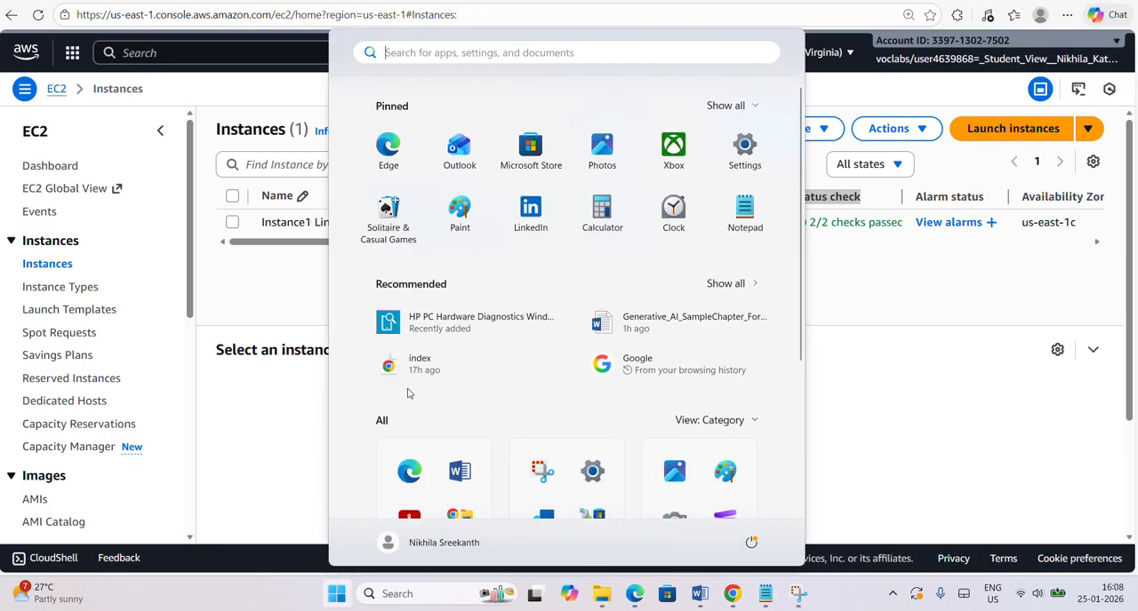
click(491, 52)
text(puttygen)
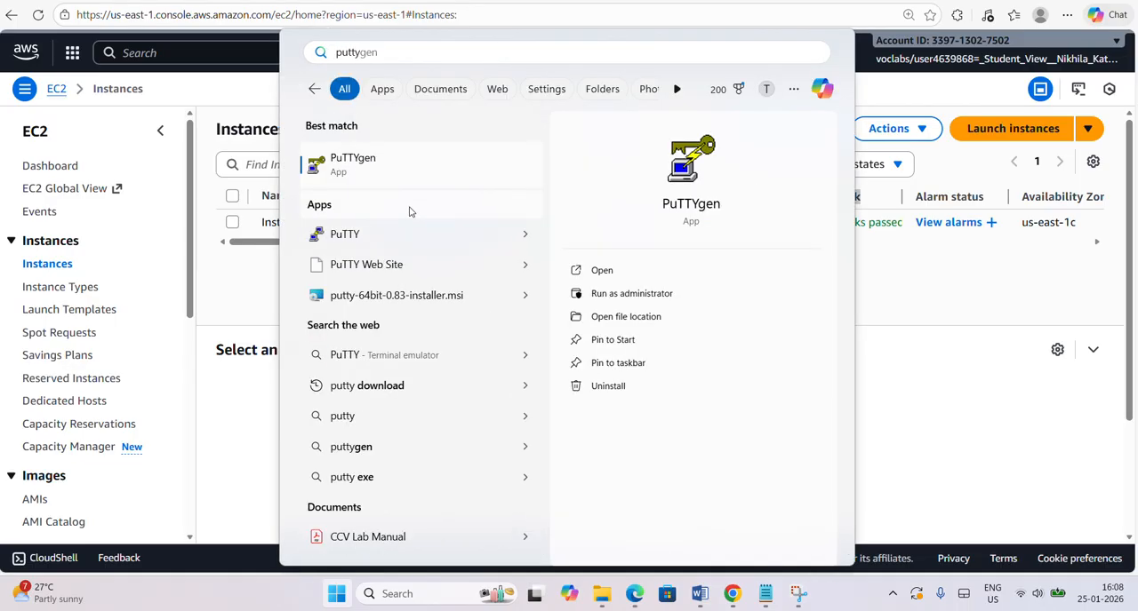
click(407, 234)
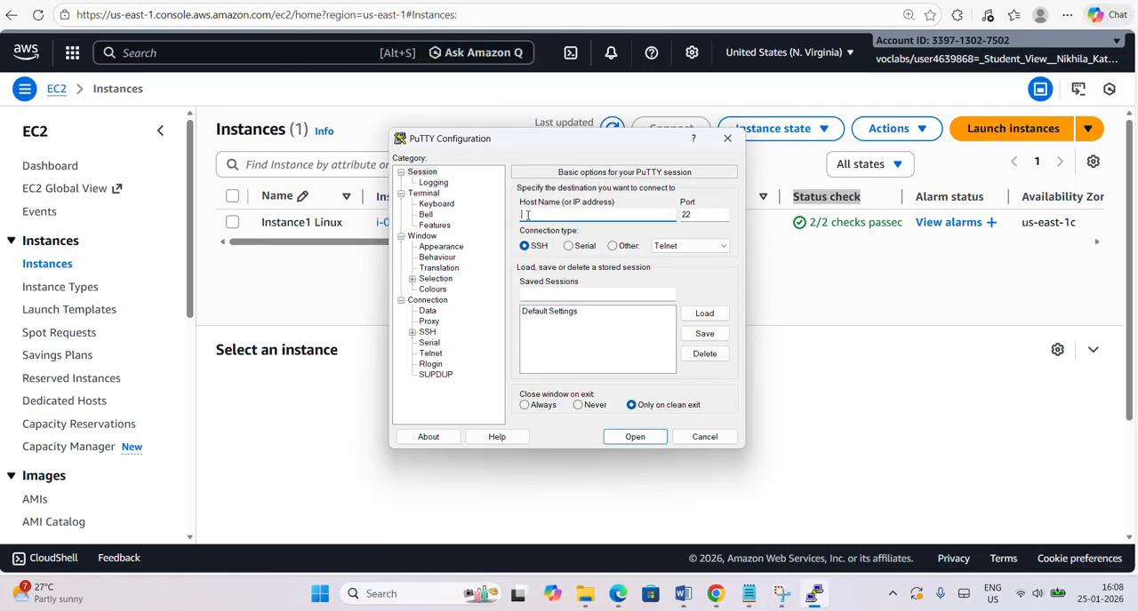
drag(544, 139, 680, 297)
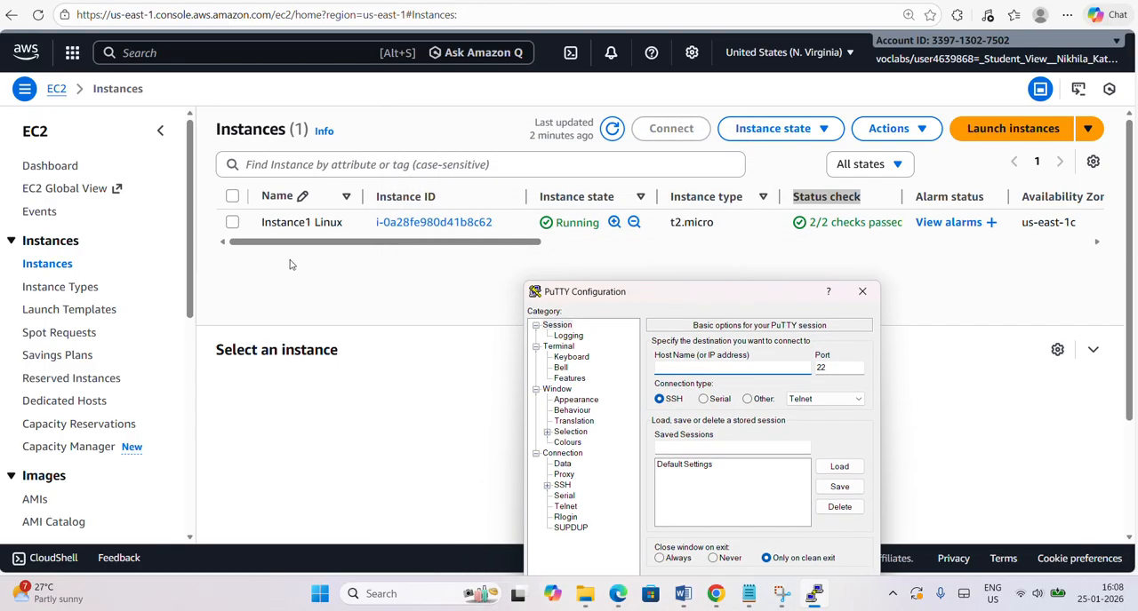
Copy the ID of Instance1 Linux into the index.html note in Notepad on a new line labelled "Instance ID:".
click(233, 223)
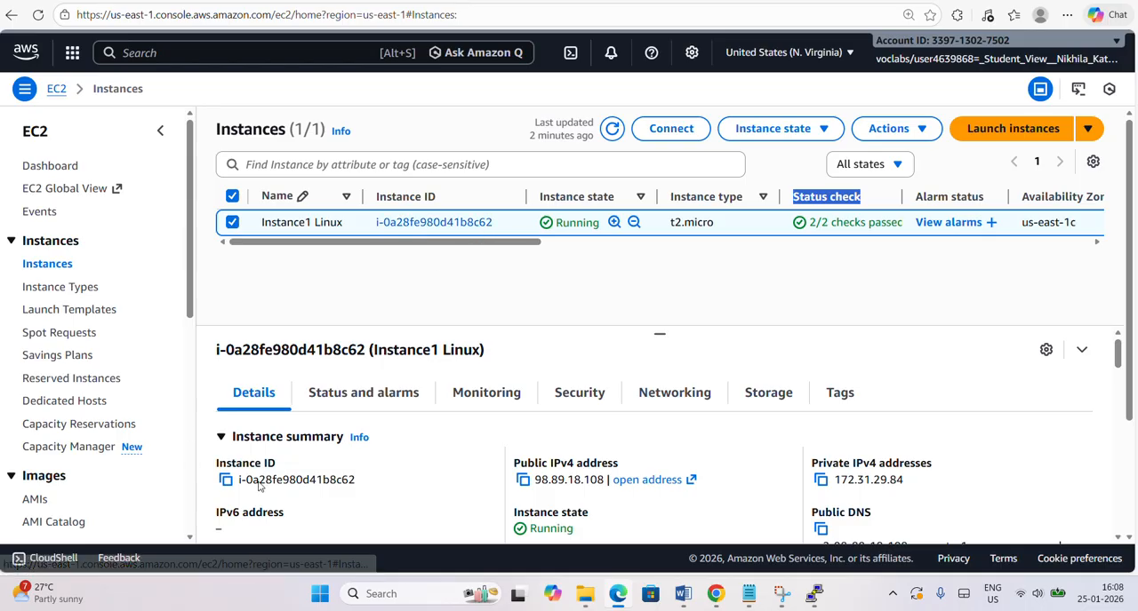
click(227, 485)
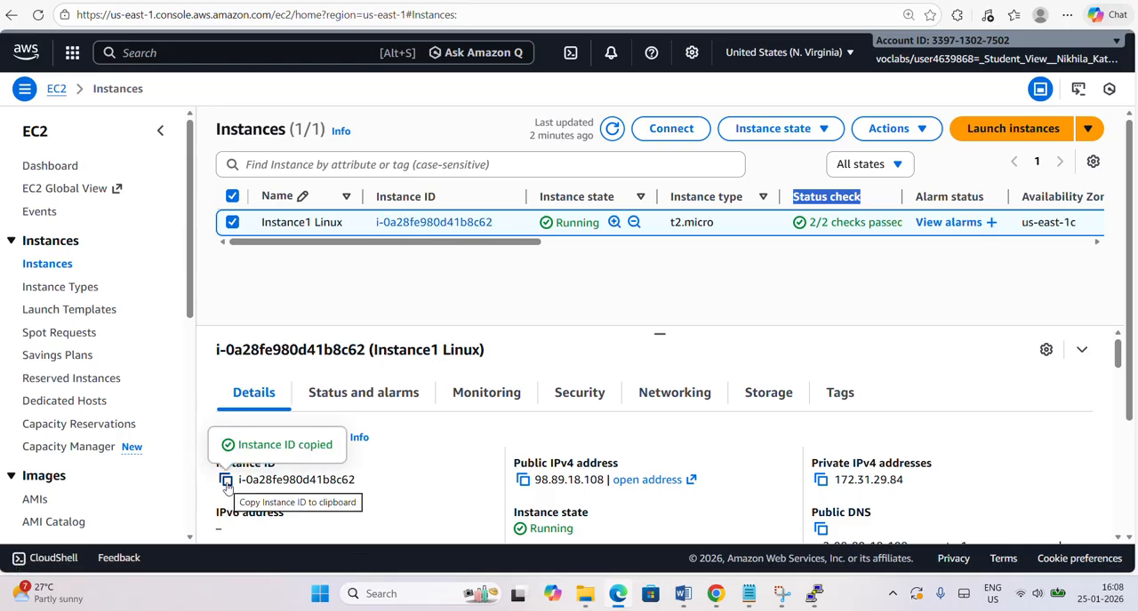
mouse_move(749, 601)
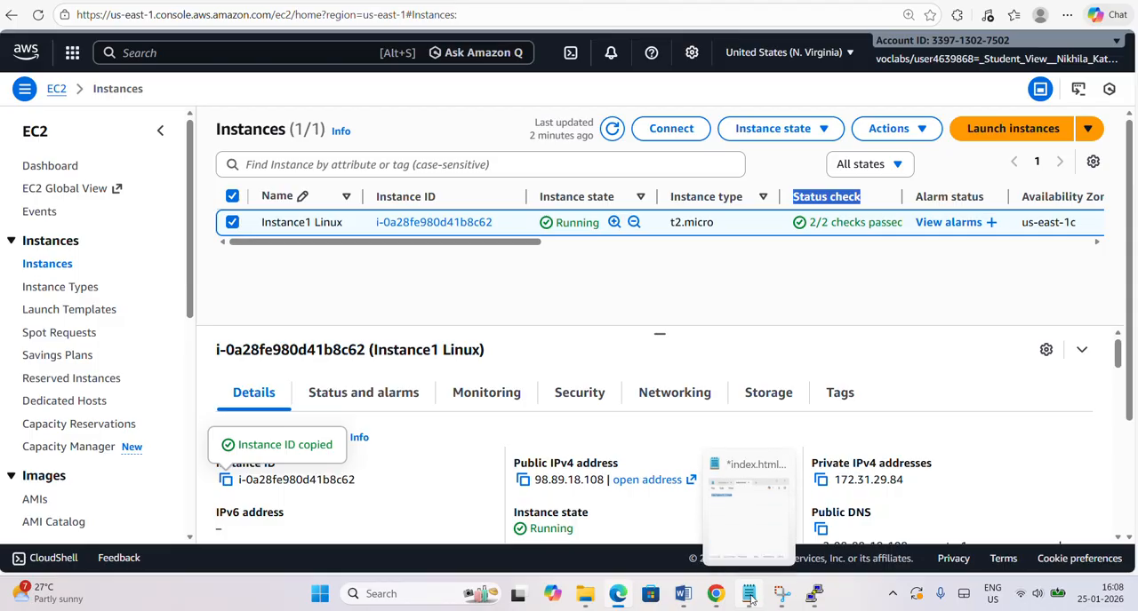
click(750, 600)
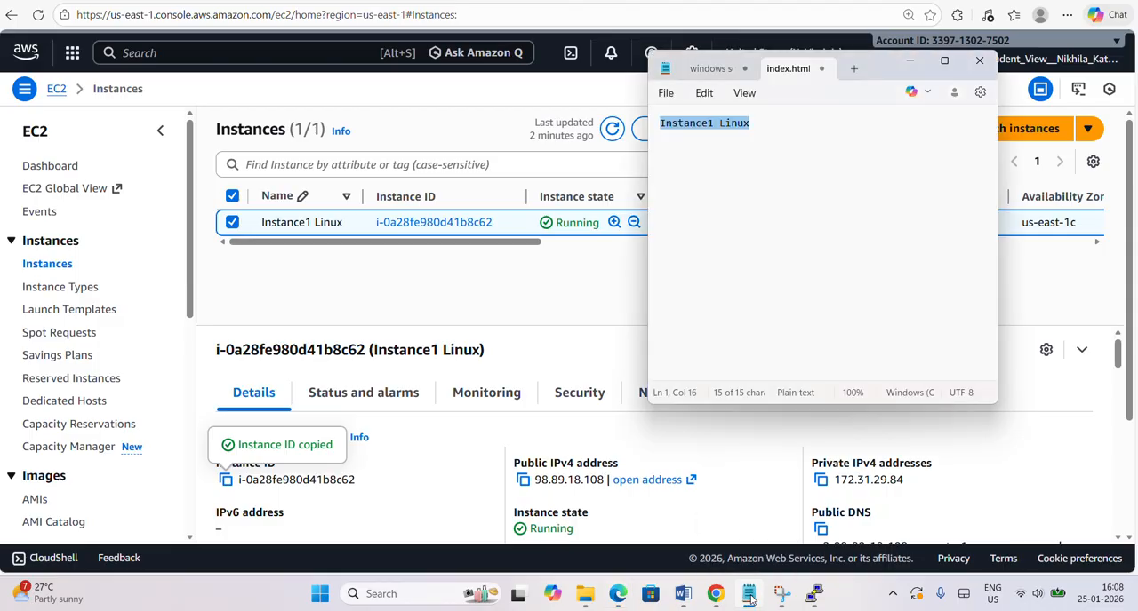
click(811, 115)
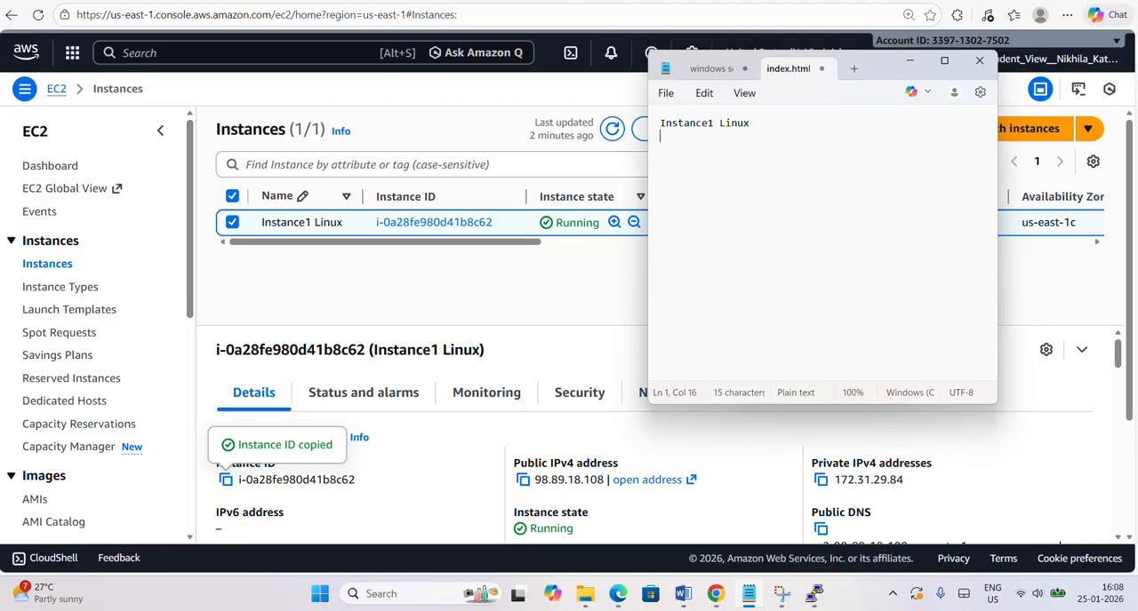
key(Return)
key(ctrl+v)
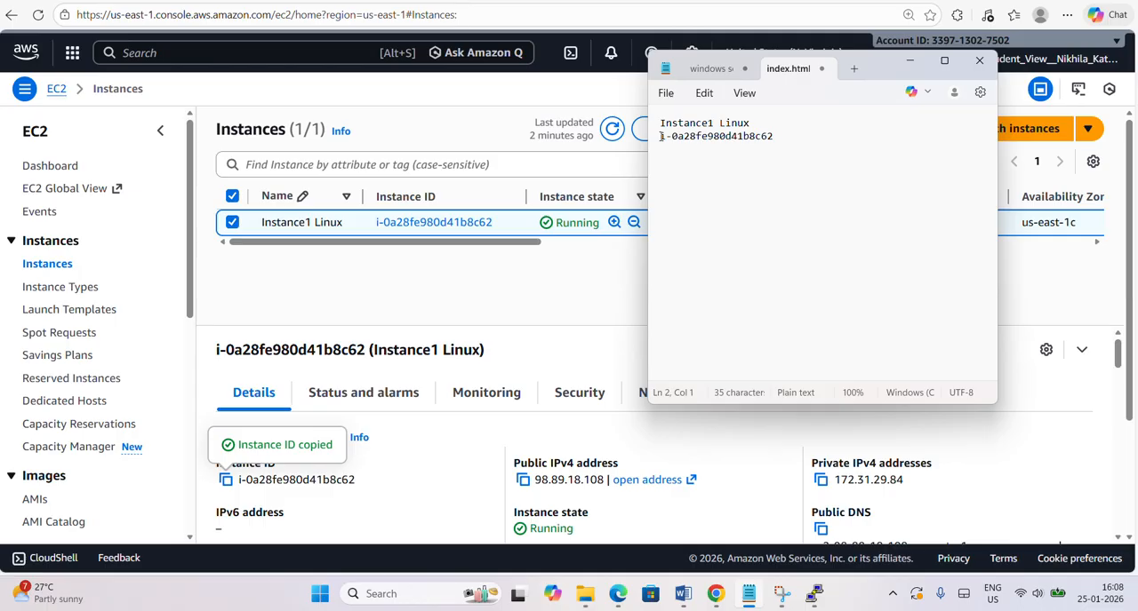
text(Instance I)
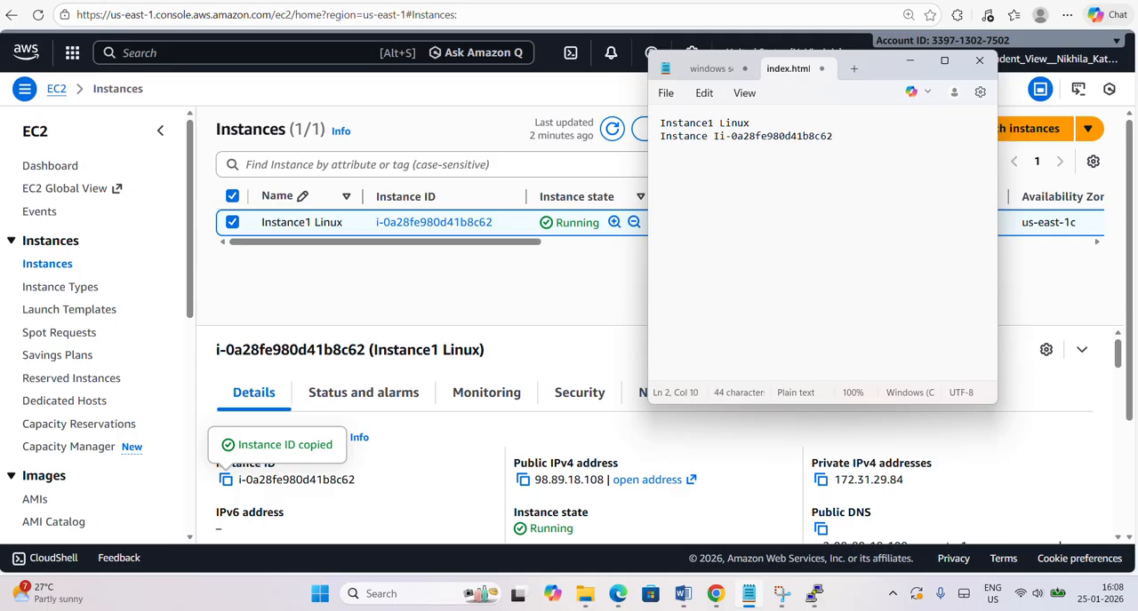
text(D: )
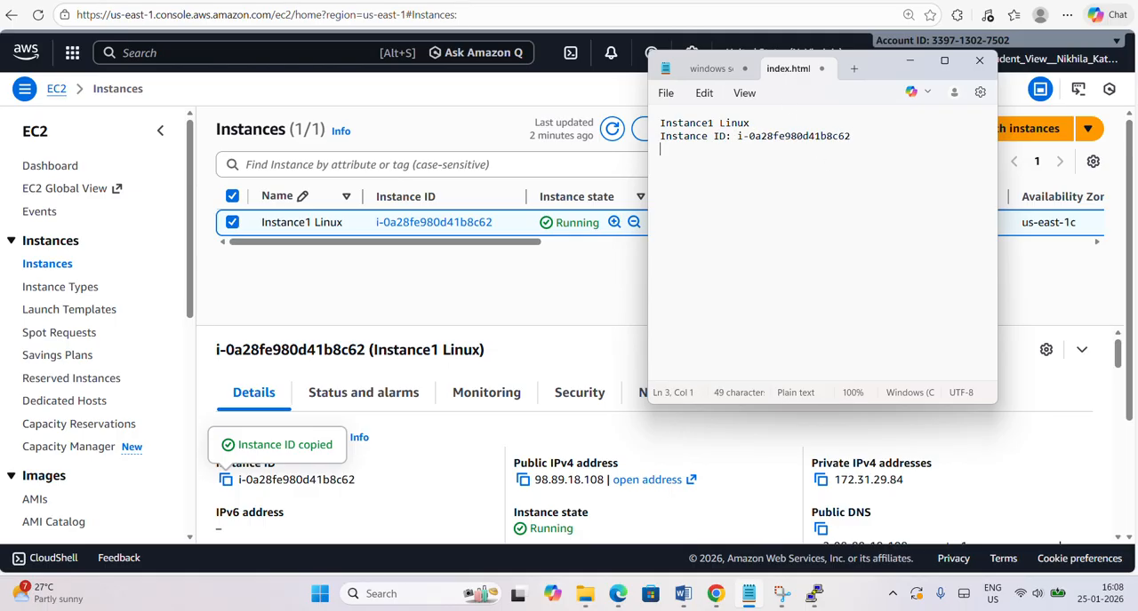
text(Public:)
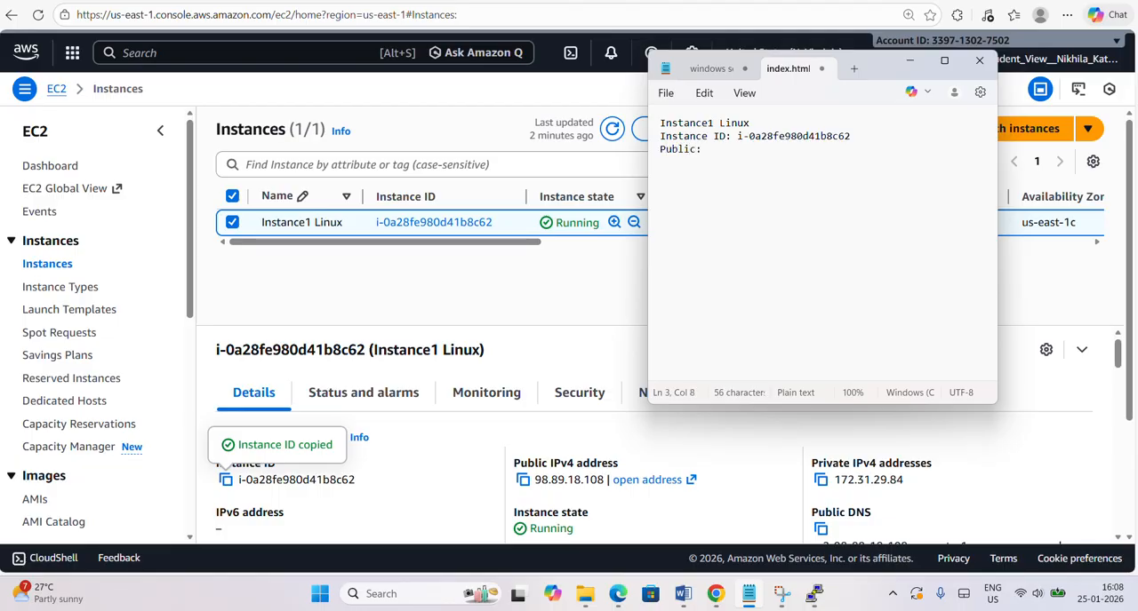
Add a "Public:" line to the note containing the instance's copied public IPv4 address 98.89.18.108.
click(523, 480)
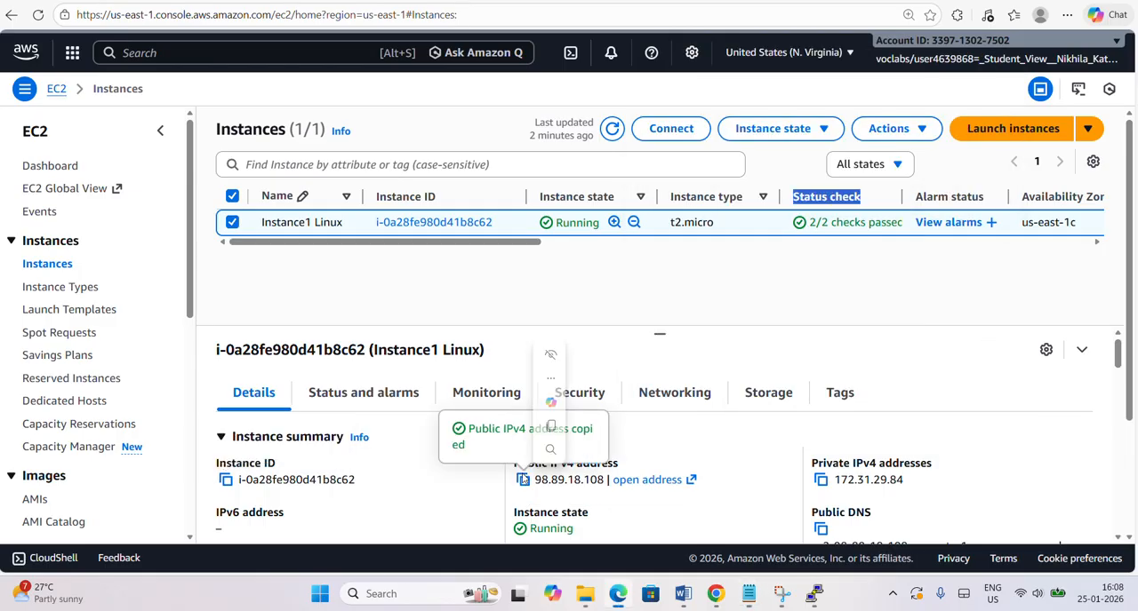
click(566, 478)
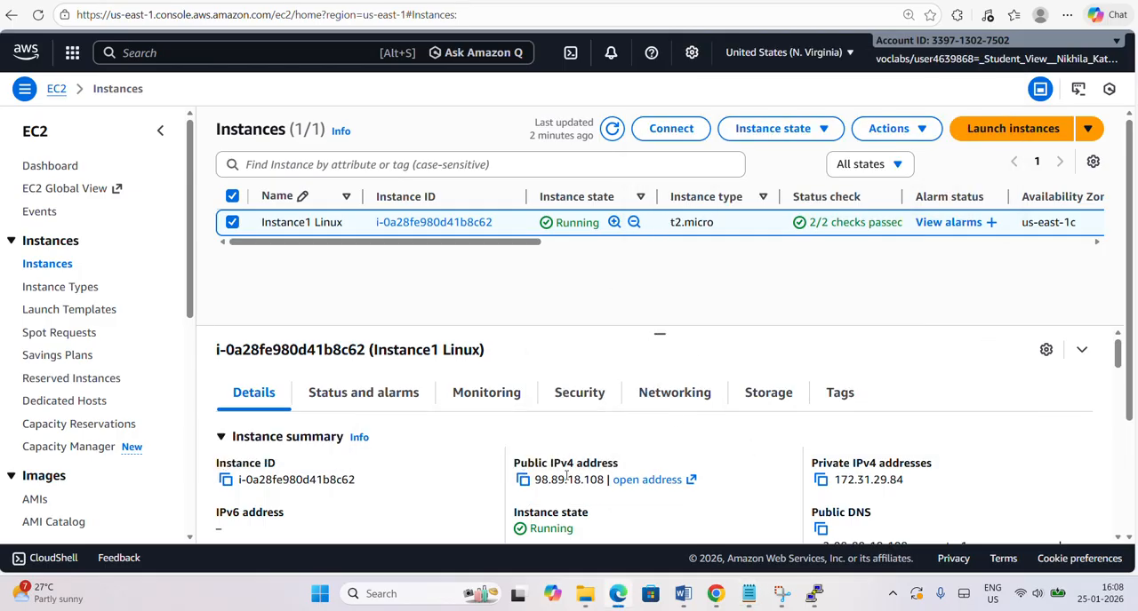
click(522, 480)
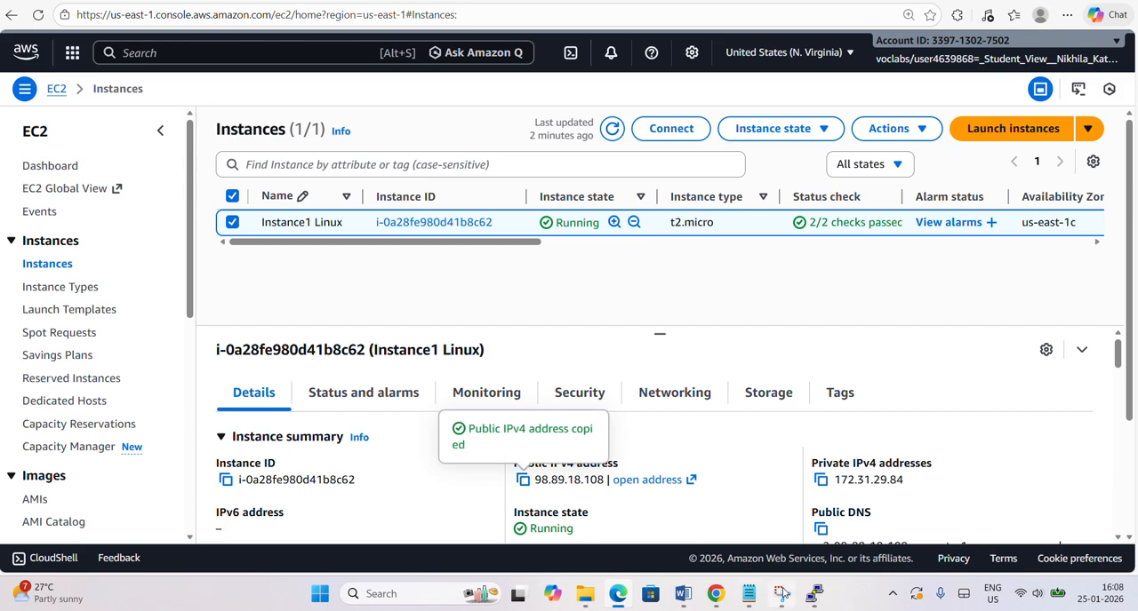
click(749, 594)
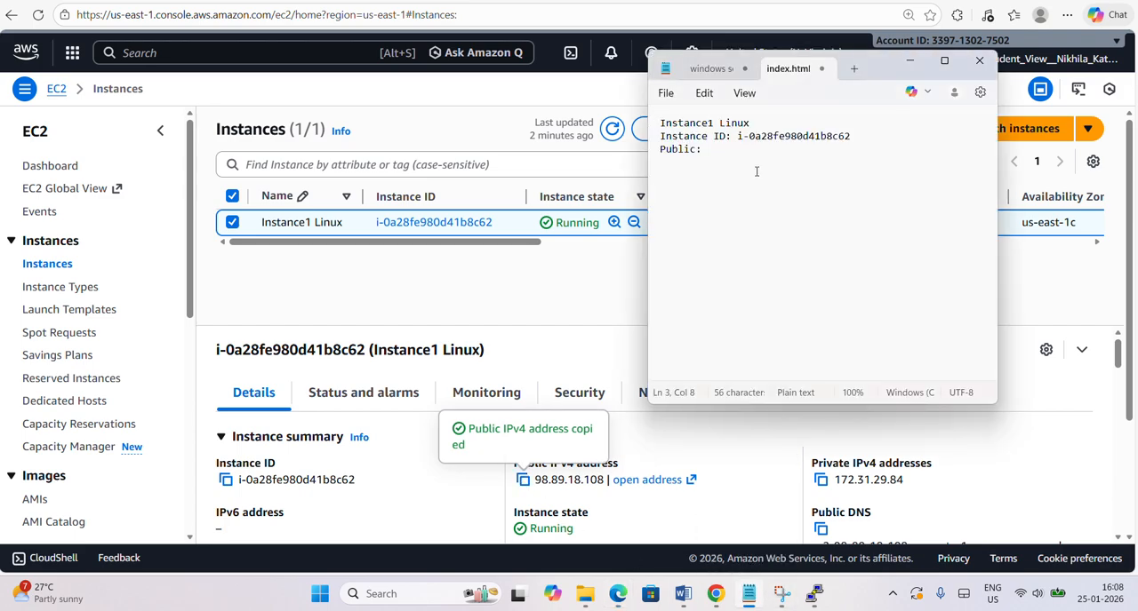
key(ctrl+v)
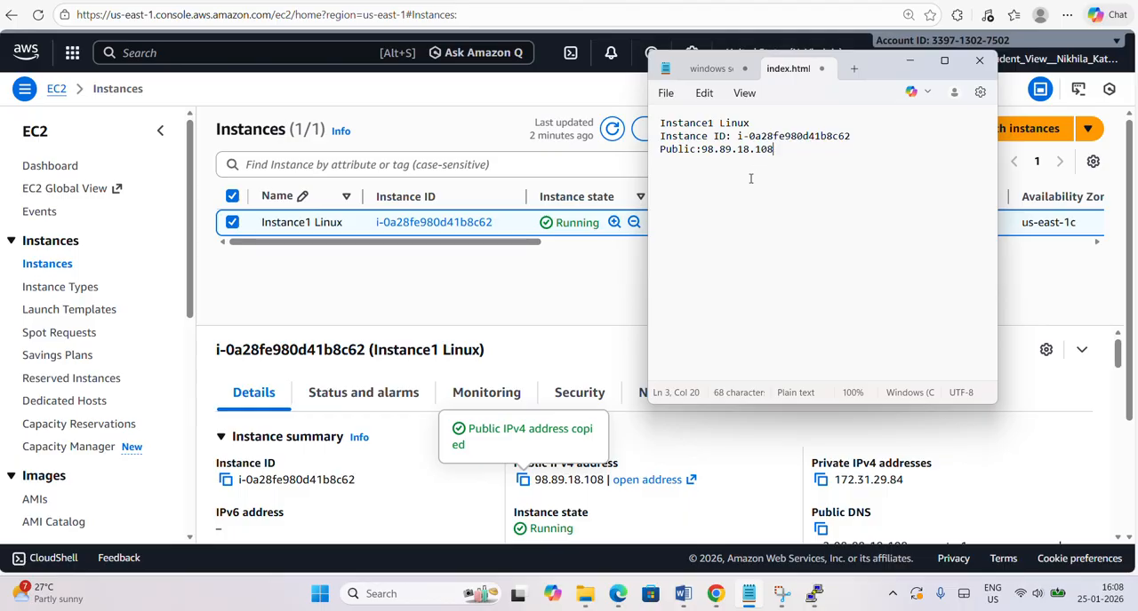
Add a separate "Private:" line to the note containing the instance's copied private IPv4 address 172.31.29.84.
key(Return)
text(Private:)
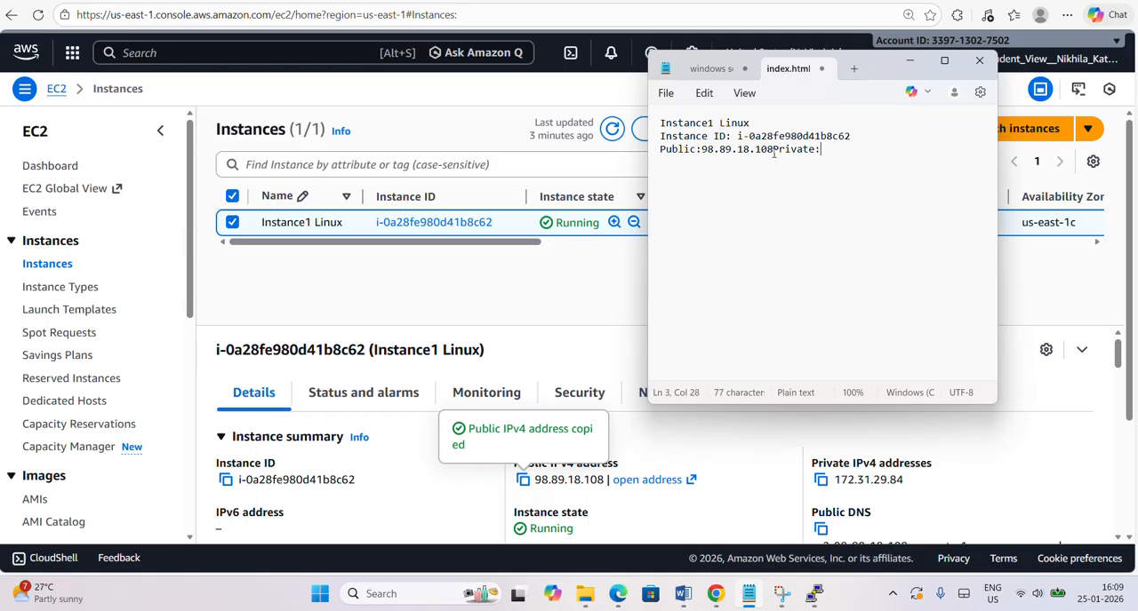
key(Return)
click(761, 167)
key(alt+Tab)
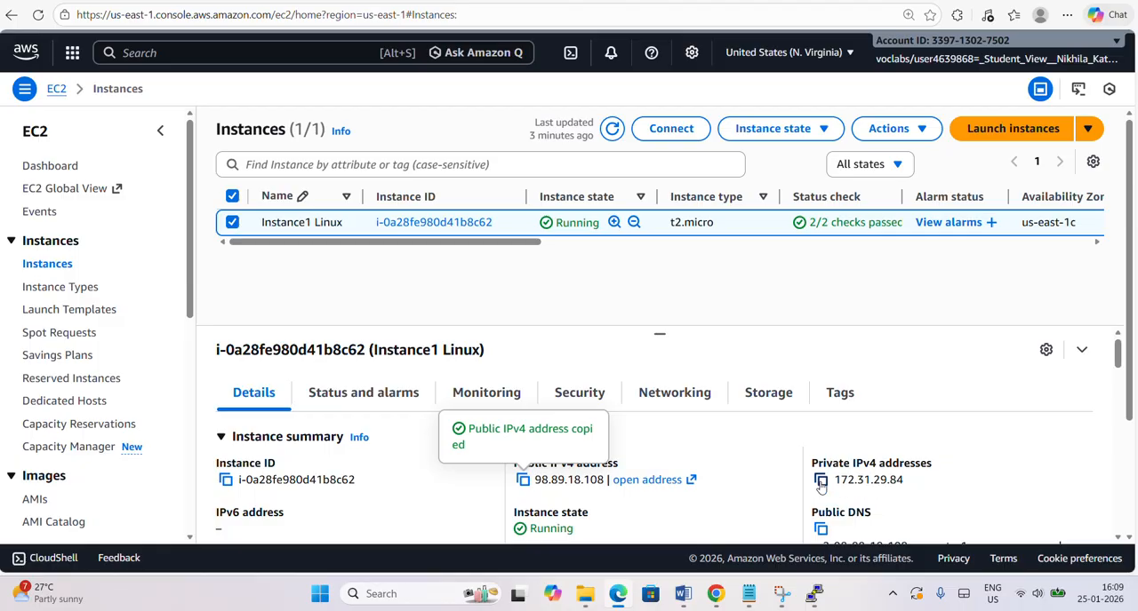
click(820, 481)
key(alt+Tab)
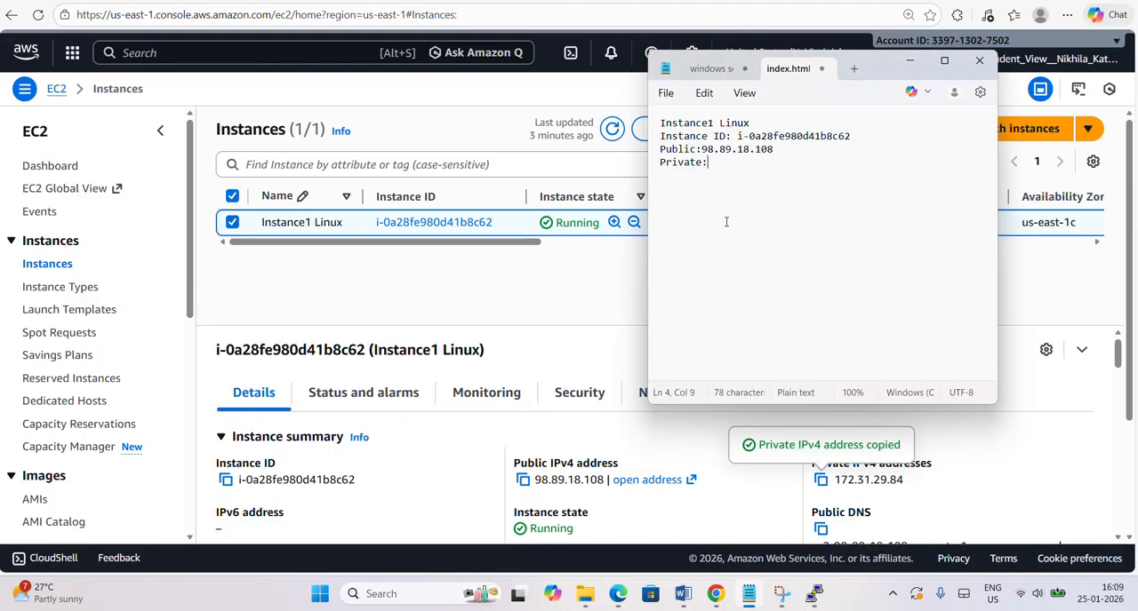
key(ctrl+v)
Add a "Public DNs:" line to the note with the instance's copied public DNS name ec2-98-89-18-108.compute-1.amazonaws.com.
key(alt+Tab)
click(751, 596)
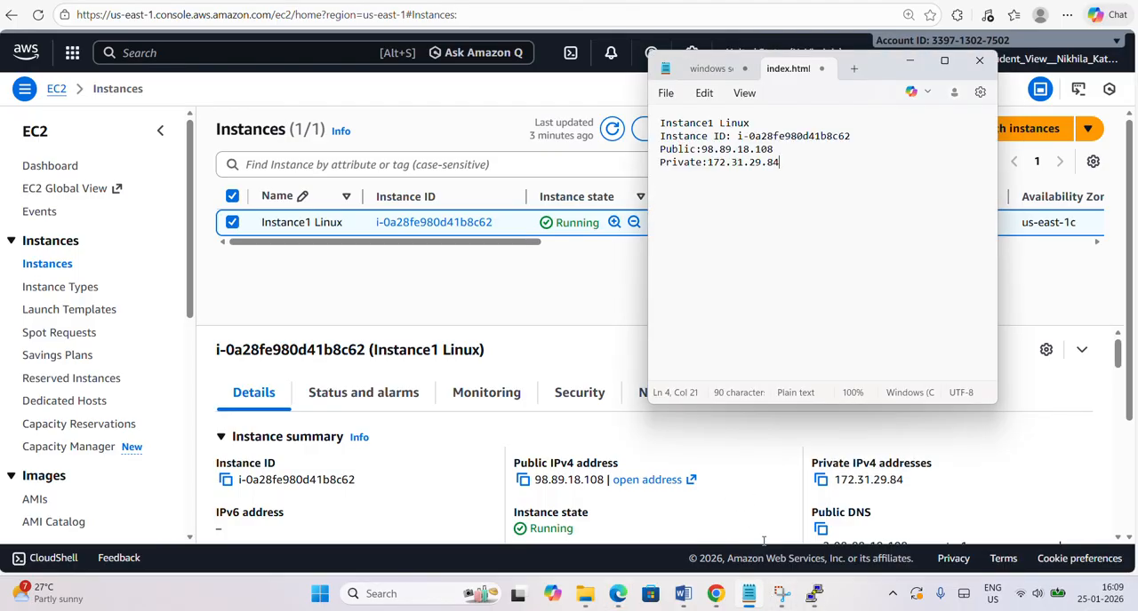
key(Return)
text(Public DNs:)
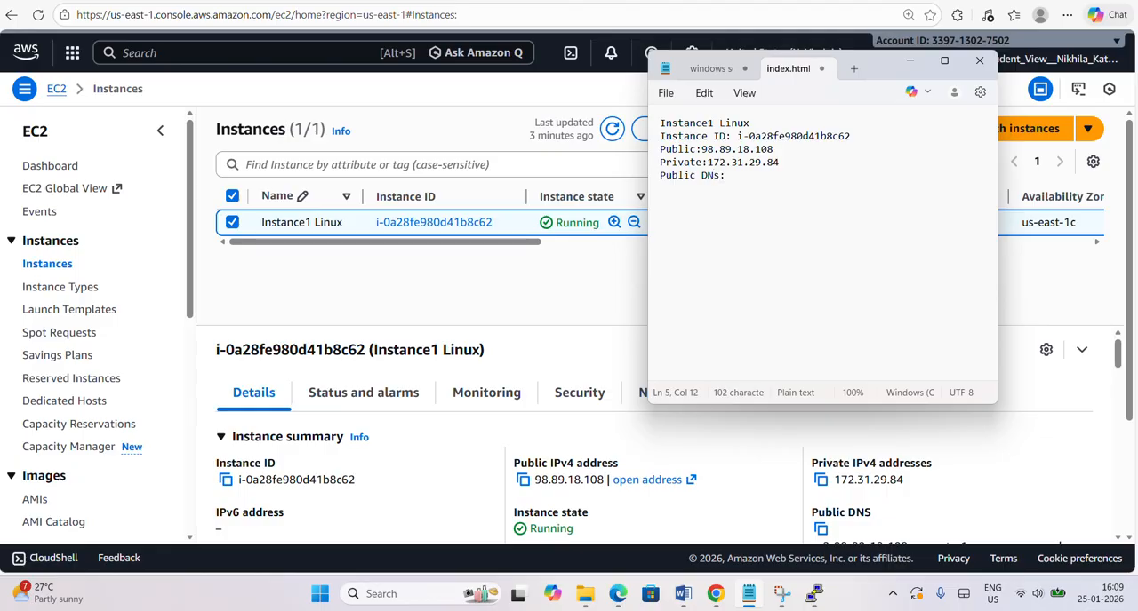
key(alt+Tab)
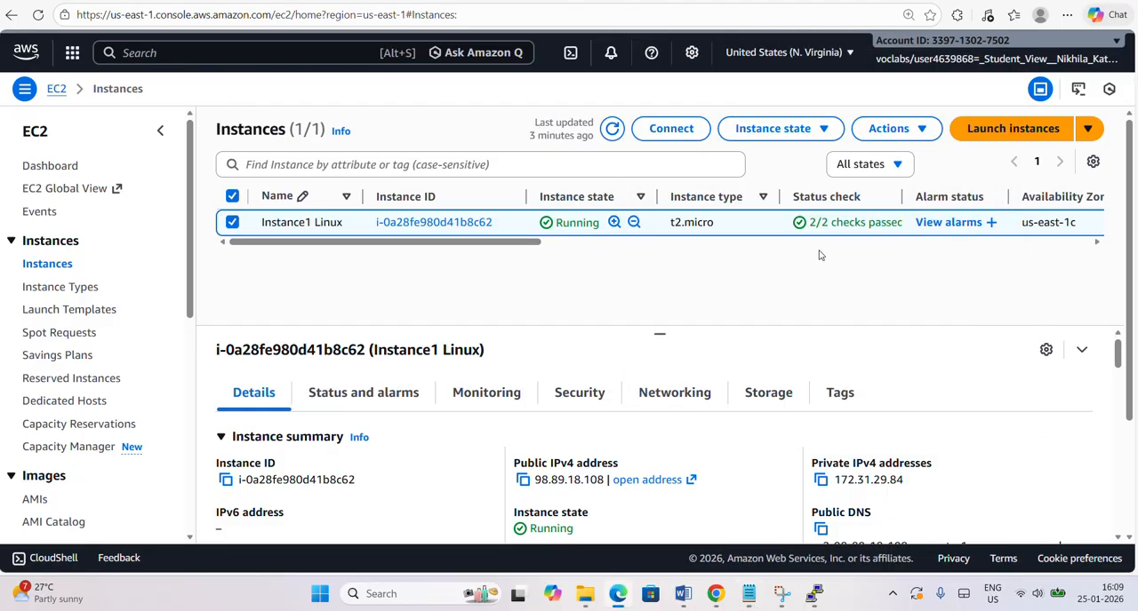
click(819, 530)
key(alt+Tab)
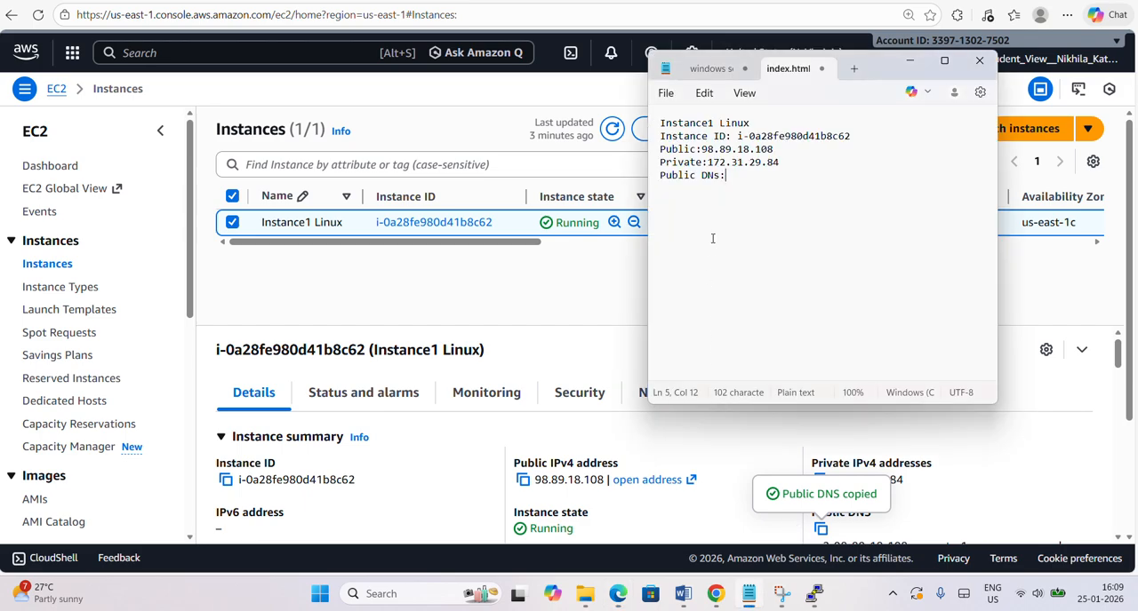
key(ctrl+v)
Enter the public IP 98.89.18.108 from the note as the PuTTY host name and expand the SSH settings.
key(alt+Tab)
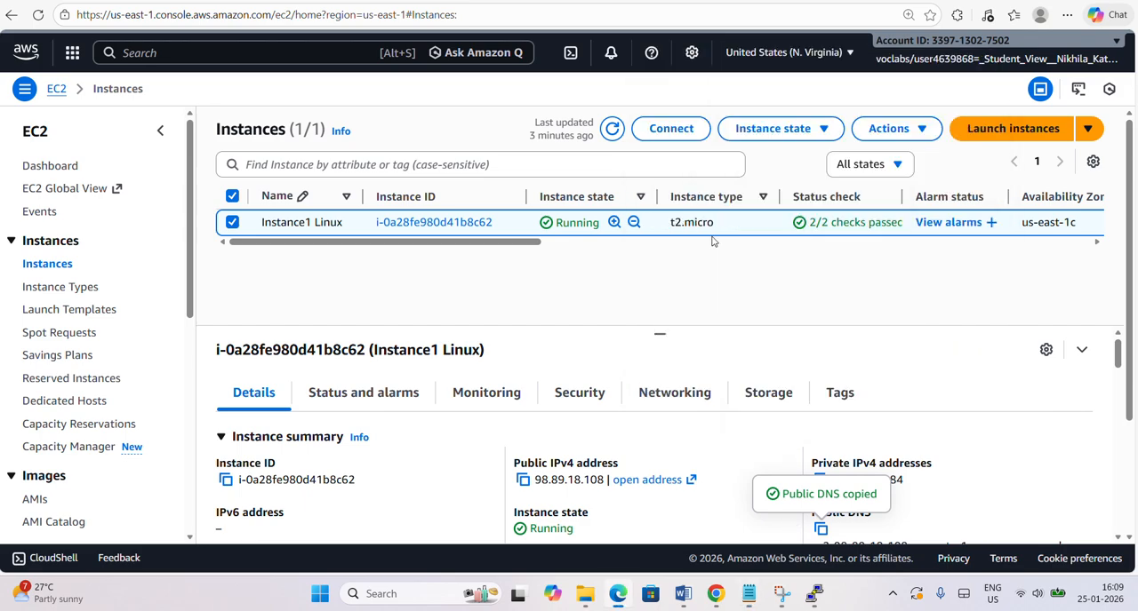
click(804, 594)
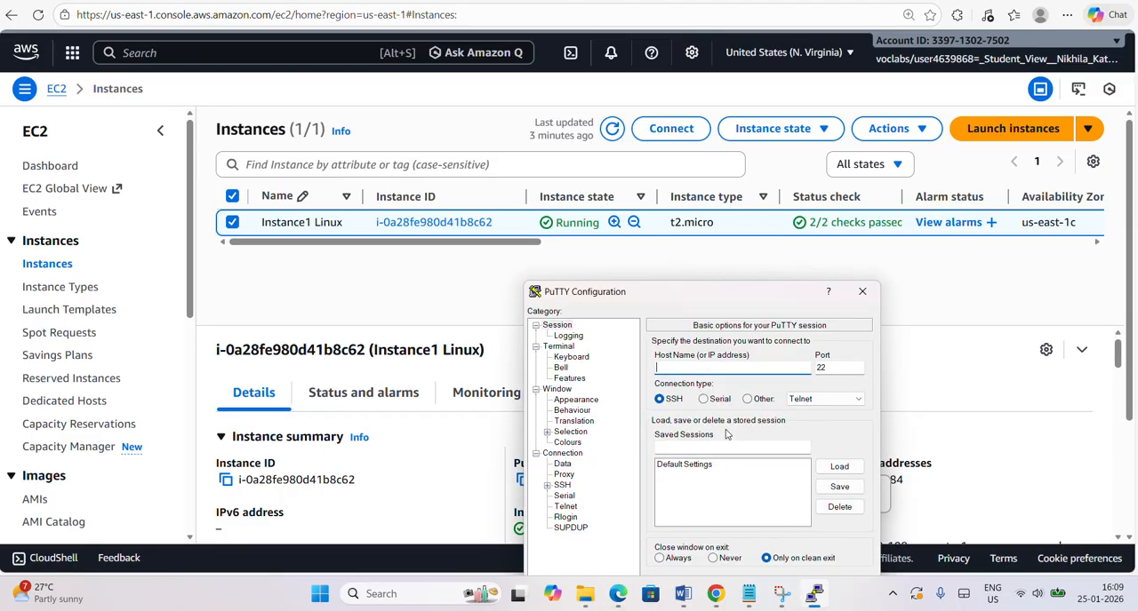
click(751, 594)
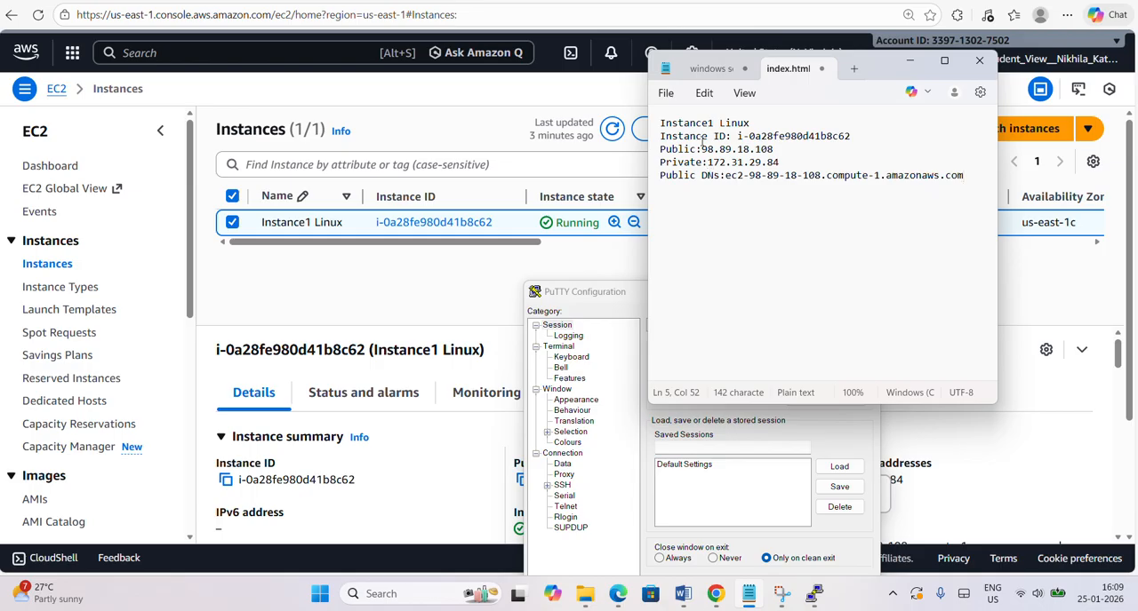
drag(701, 149, 779, 150)
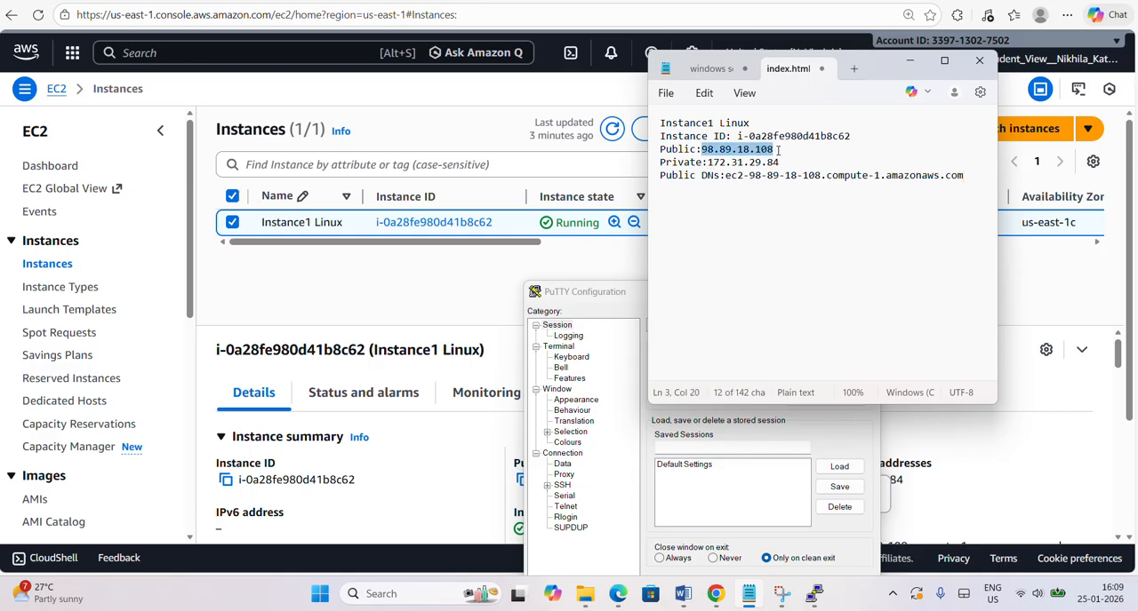
click(622, 292)
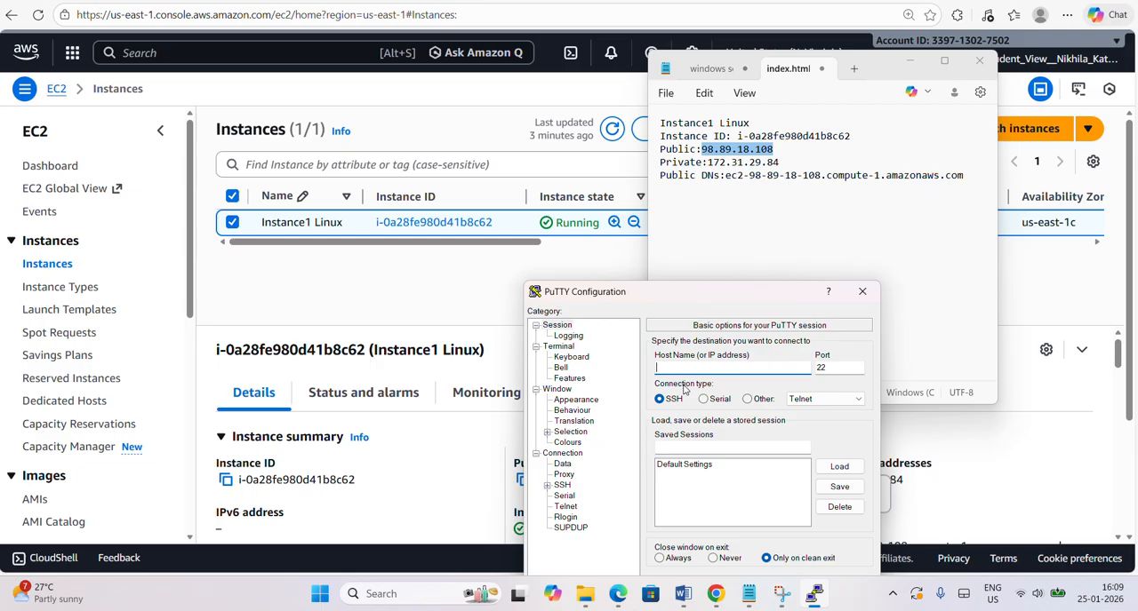
key(ctrl+v)
click(548, 487)
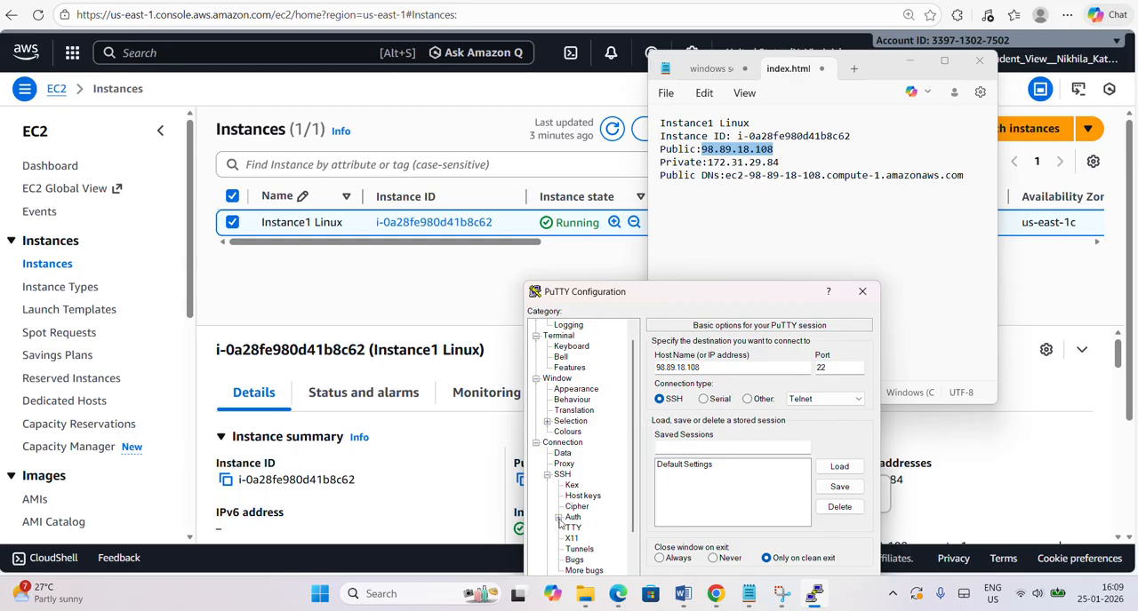
Set the SSH authentication private key file to Instance1 Linux-key from the Downloads folder.
click(558, 518)
click(590, 529)
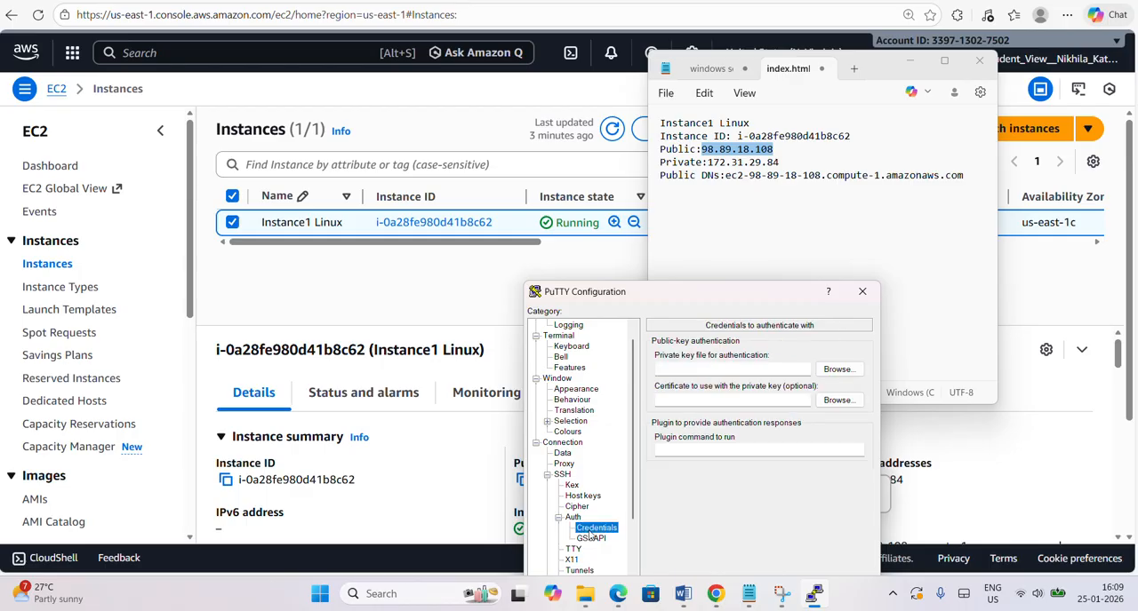
click(838, 369)
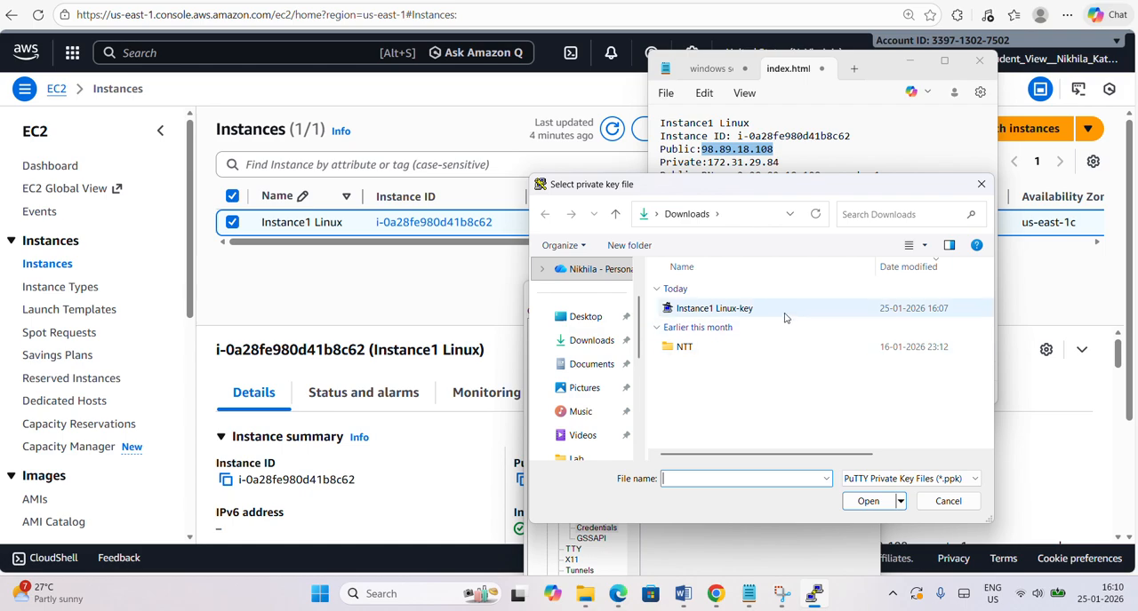
double_click(781, 311)
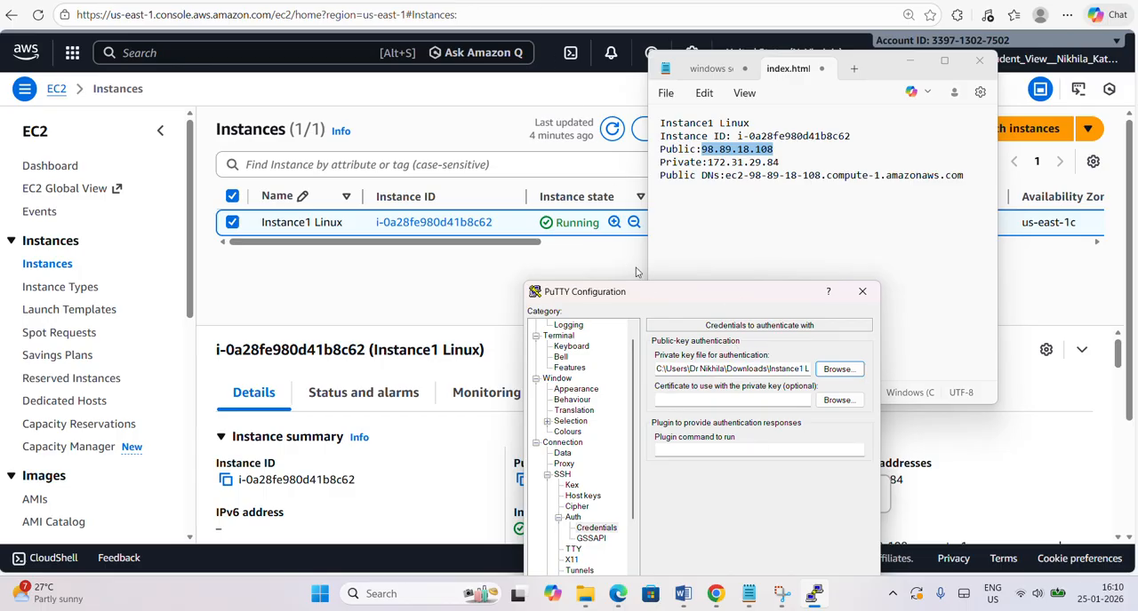
Open the SSH connection to 98.89.18.108 and accept the server's host key.
drag(649, 291, 646, 199)
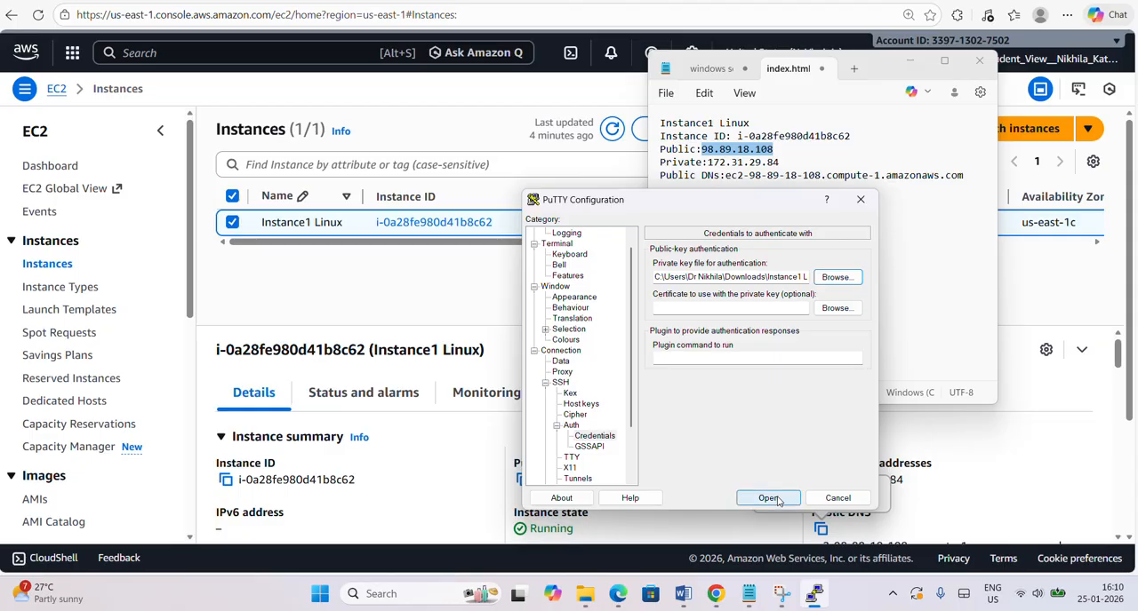
click(765, 499)
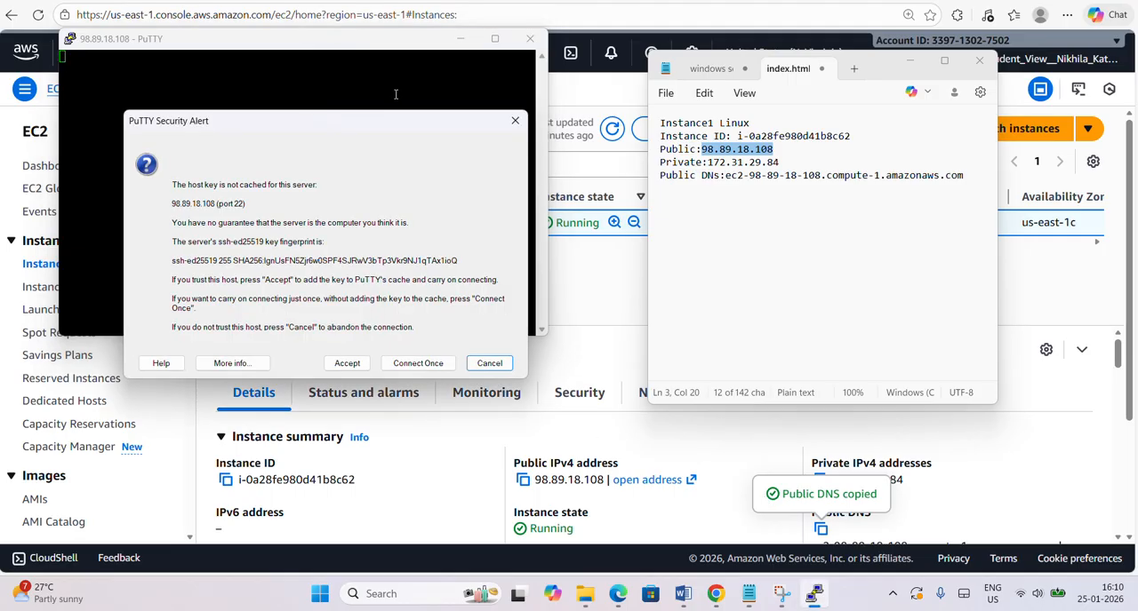
click(346, 365)
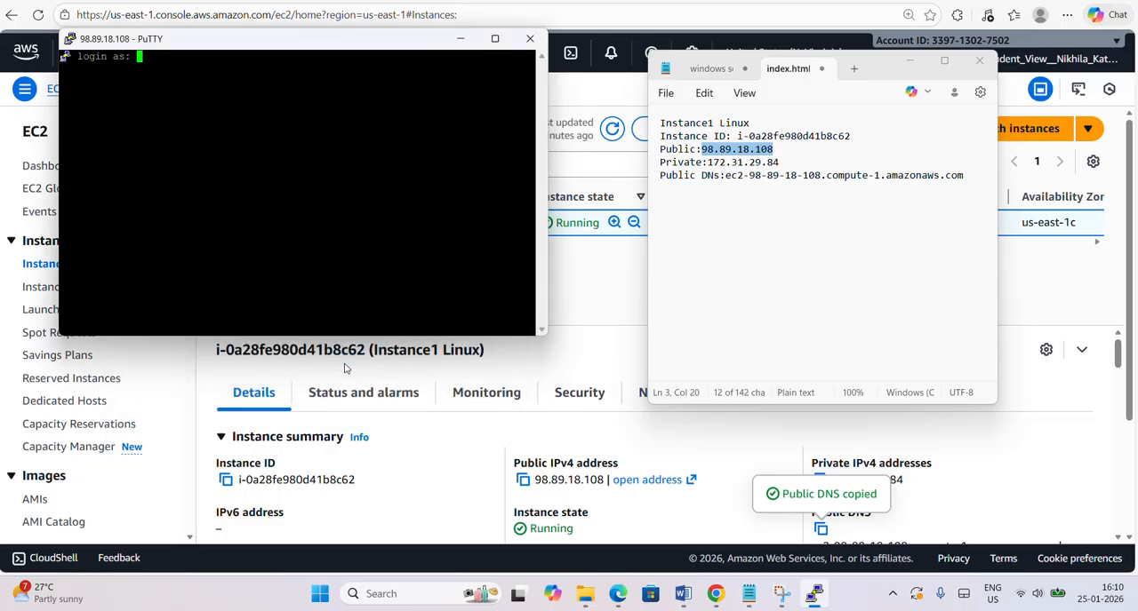
Log in to the instance as ec2-user and minimize the note window.
text(ec2-user)
key(Return)
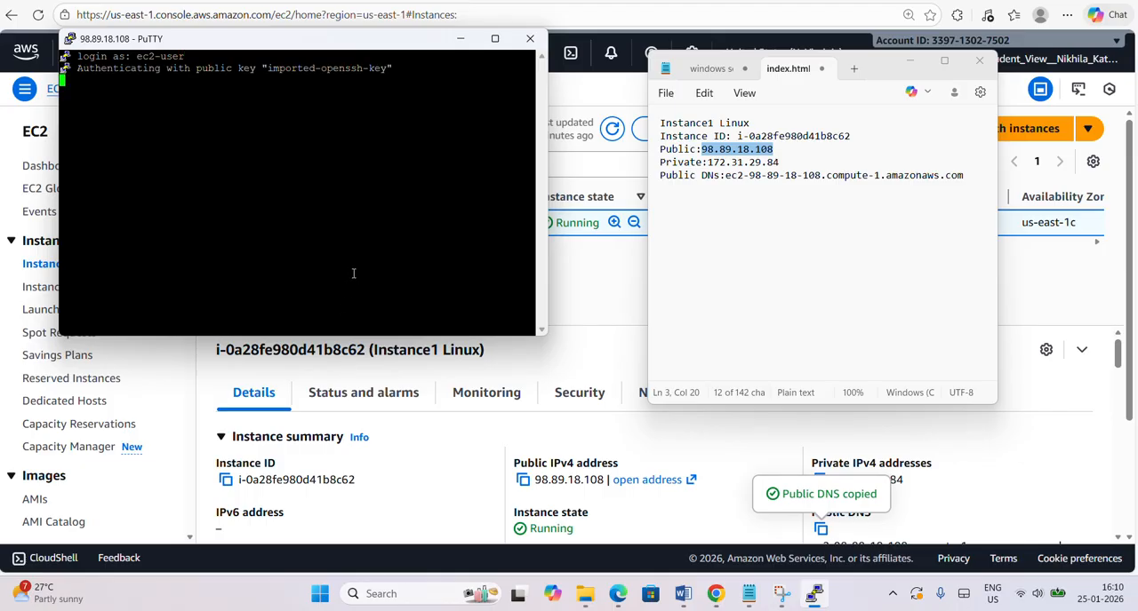
click(908, 62)
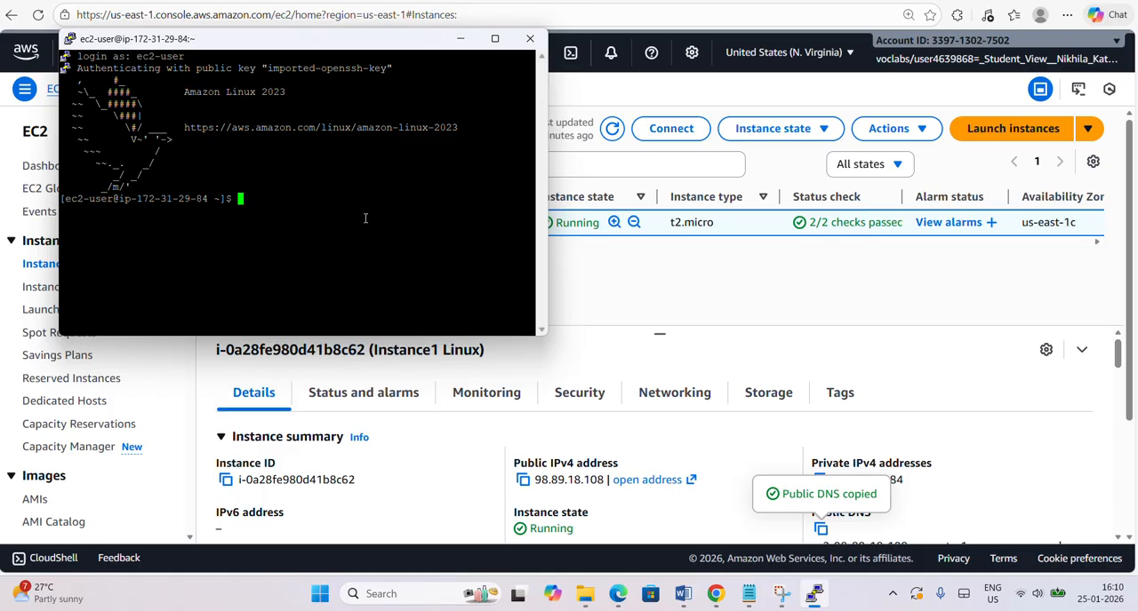
List the mounted file systems with their types and human-readable sizes using df -hT.
text(df -hT)
key(Return)
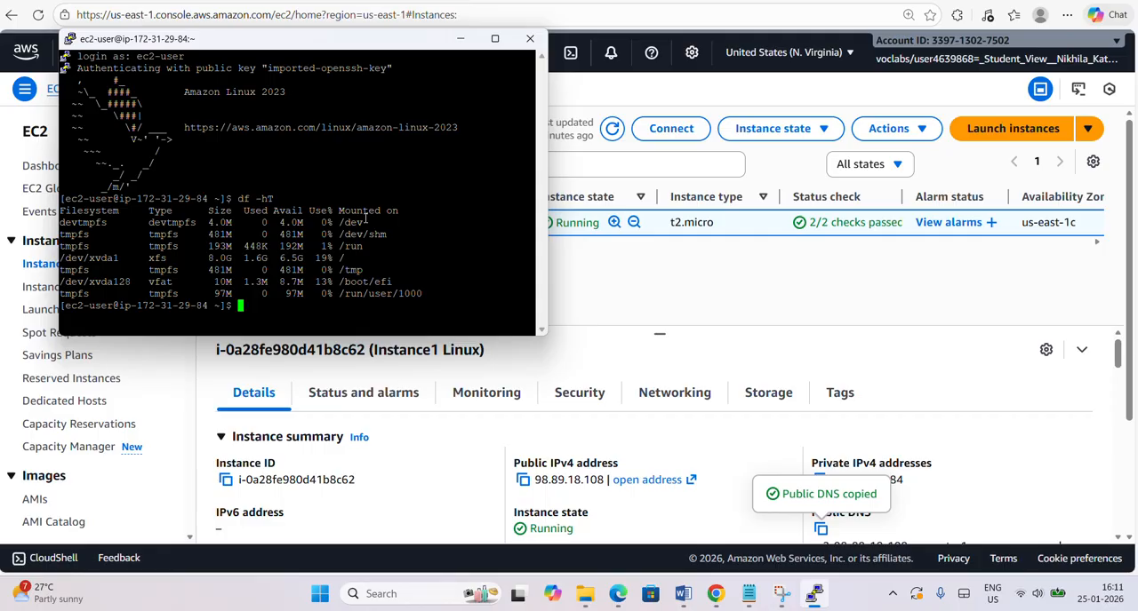
List the instance's block devices with lsblk and examine the xvdb disk entry.
text(l)
text(sblk)
key(Return)
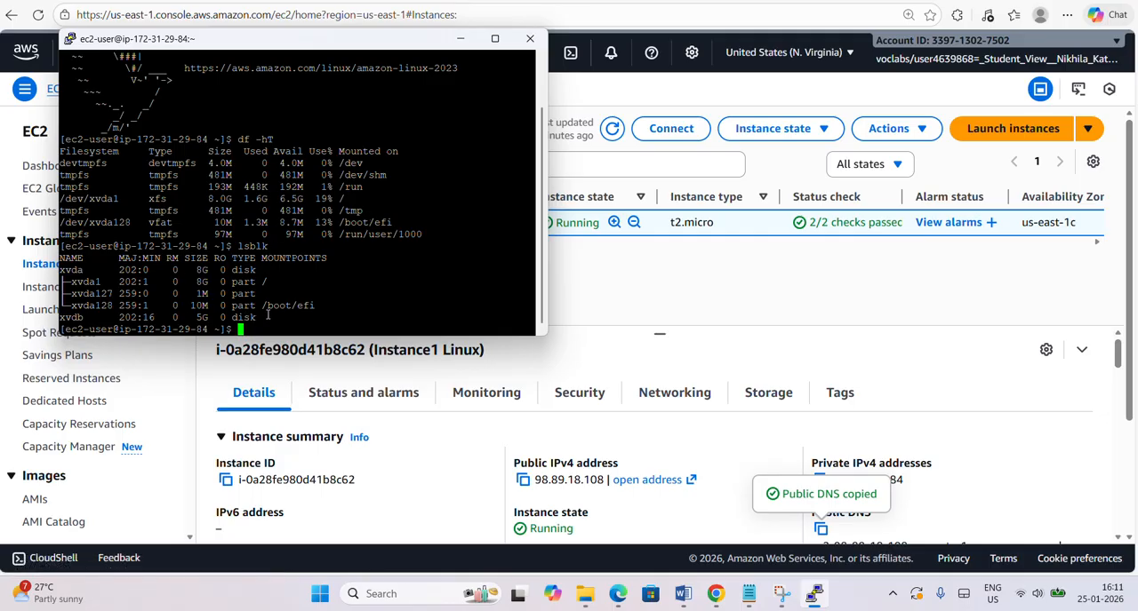
drag(267, 316, 60, 317)
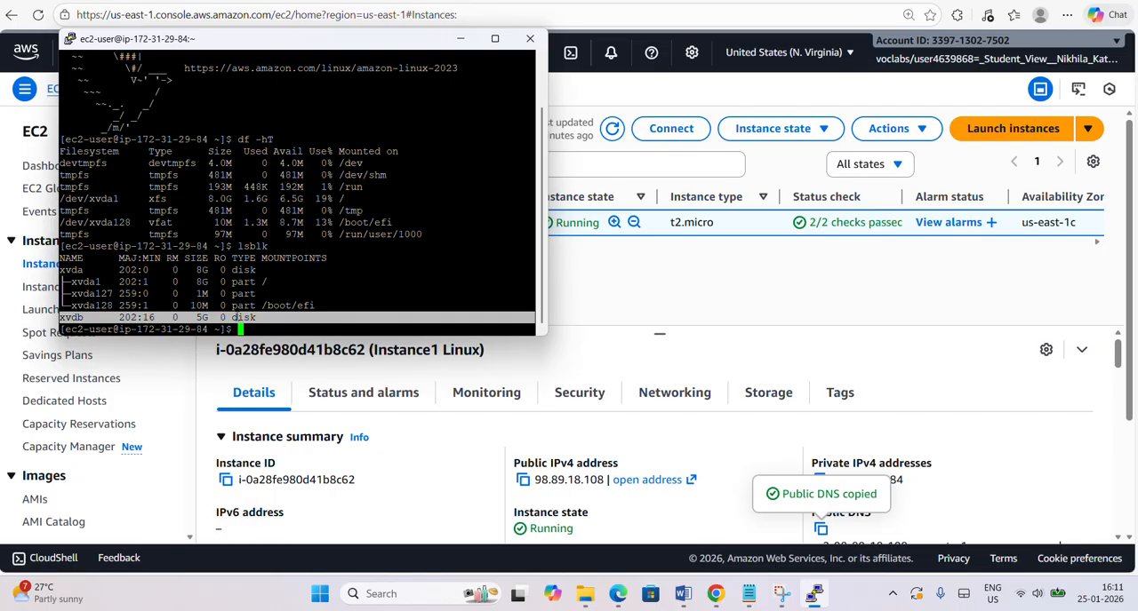
click(279, 335)
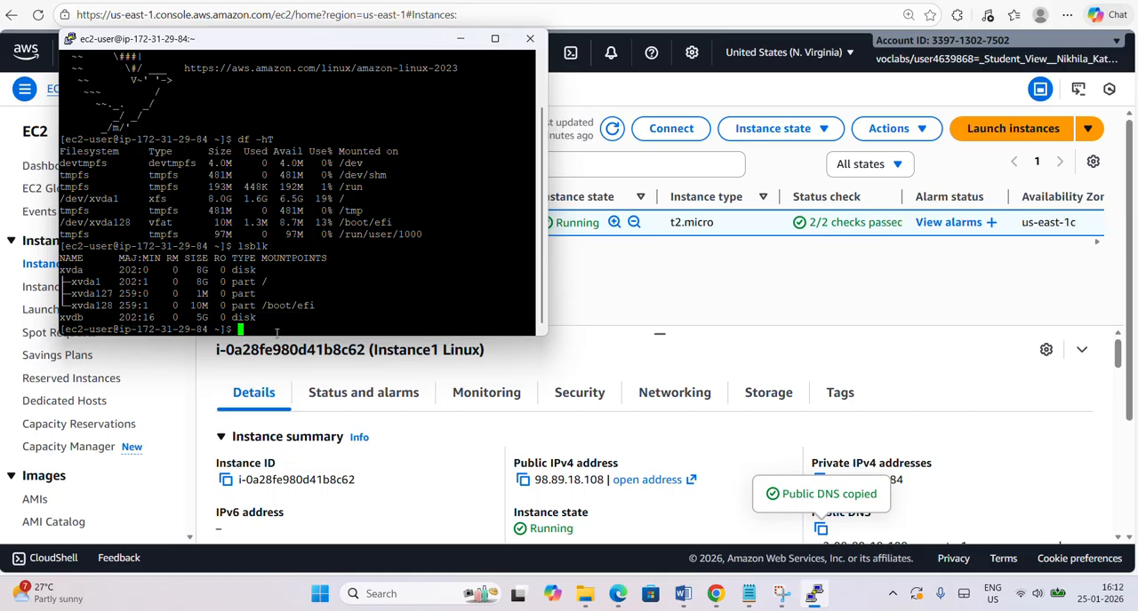
Check whether the xvdb volume holds a file system by running sudo file -s /dev/xvdb.
text(sudo file -s /dev/xvdb)
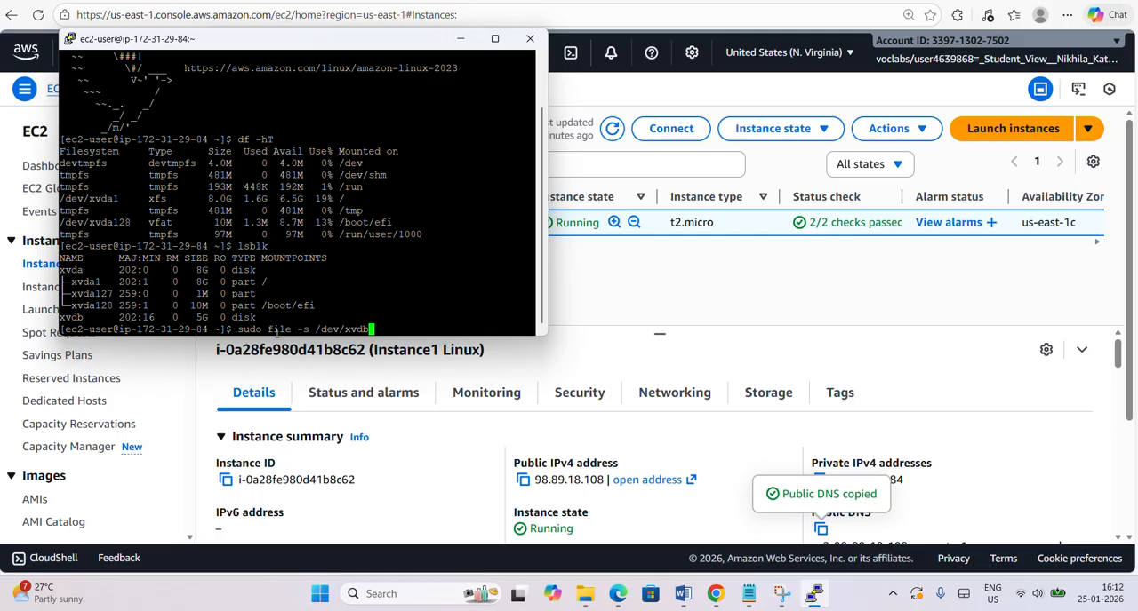
key(Return)
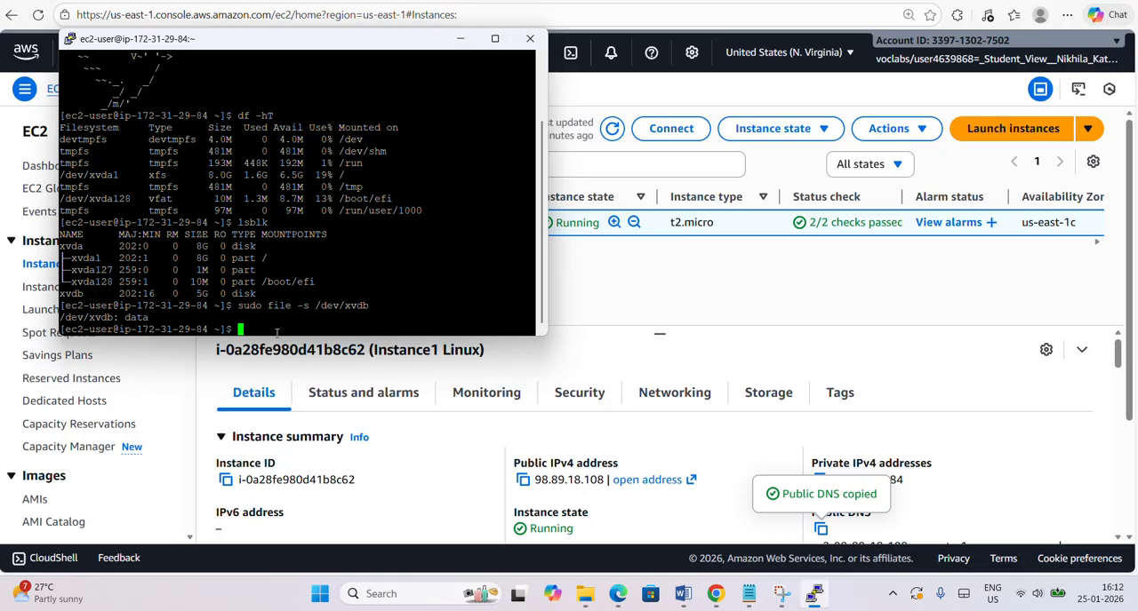
Format the extra volume as ext4 with sudo mkfs -t ext4 /dev/xvdb.
text(sudo  mkfs -t ext4 /dev/)
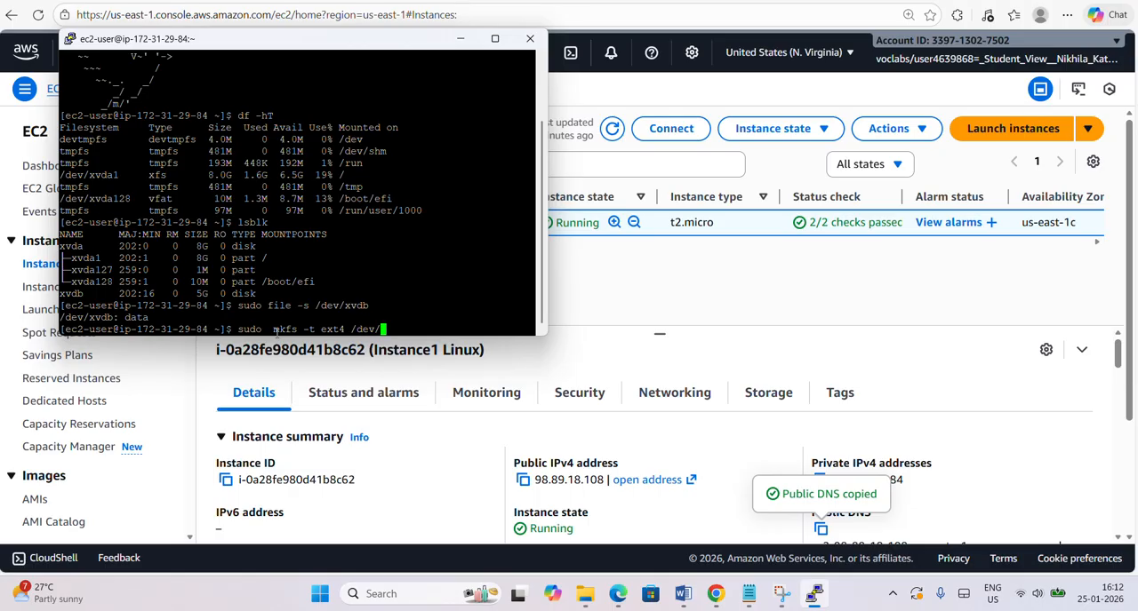
text(xvdb)
key(Return)
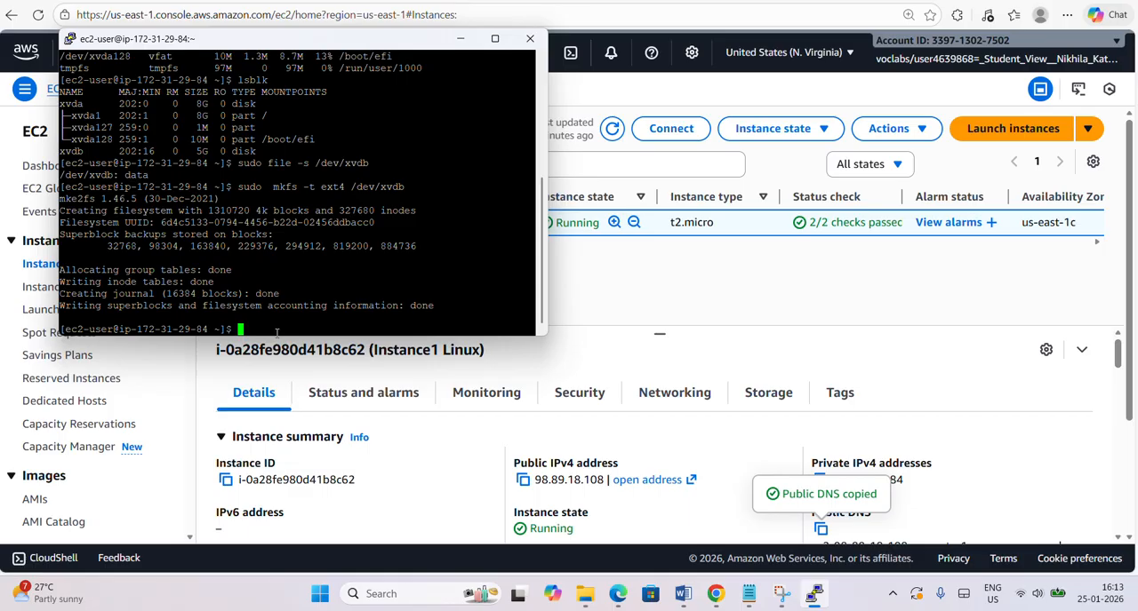
Create a directory named test in the home directory with mkdir, and maximize the terminal window.
text(kdir test)
click(495, 38)
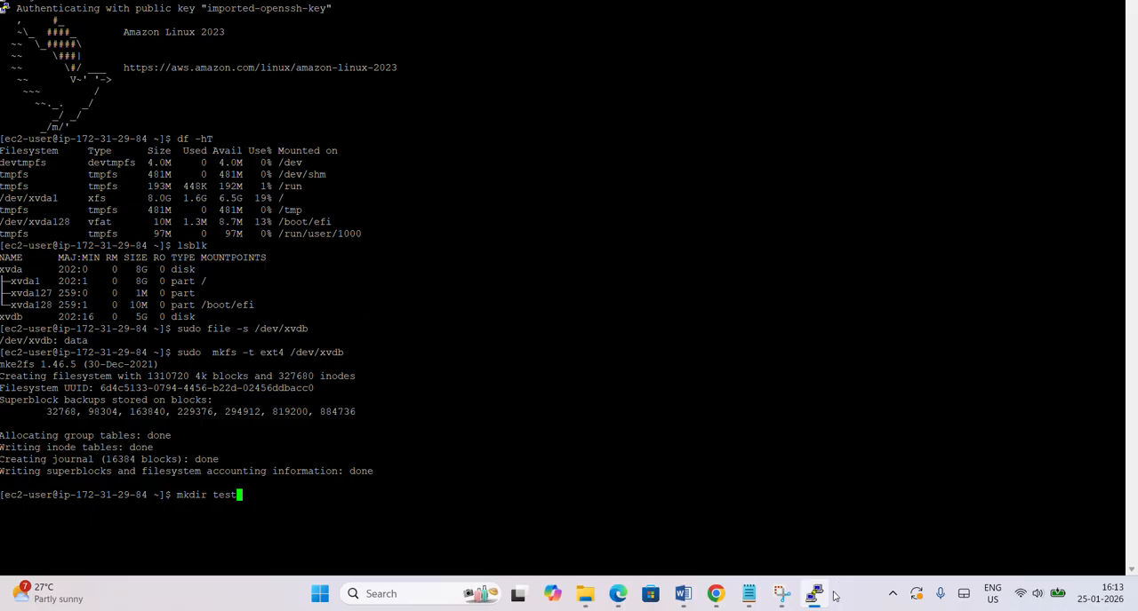
right_click(562, 162)
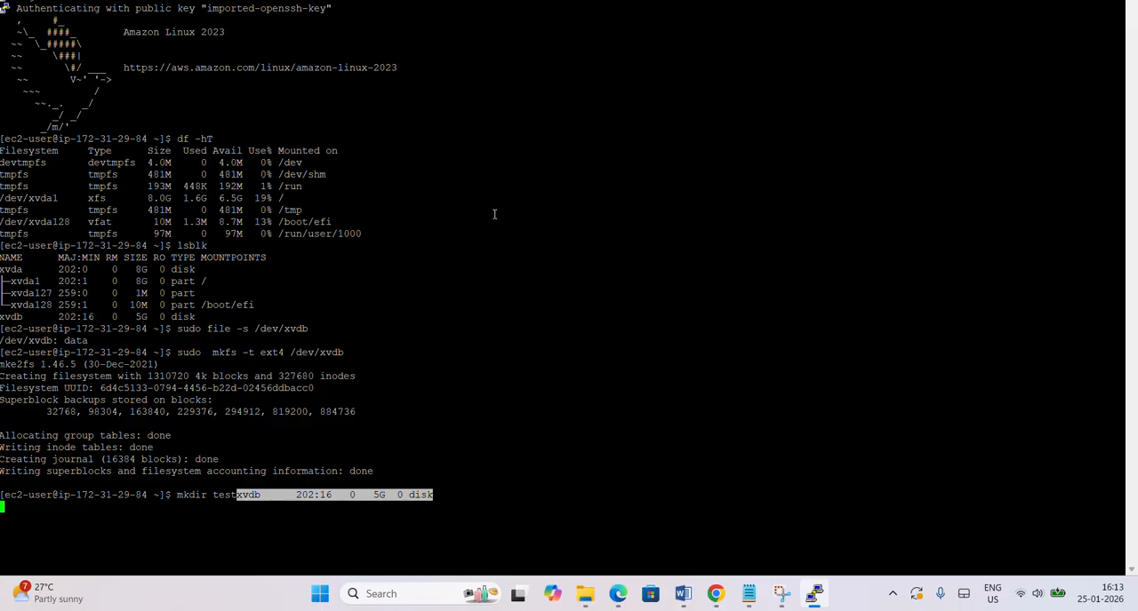
key(BackSpace)
key(BackSpace)
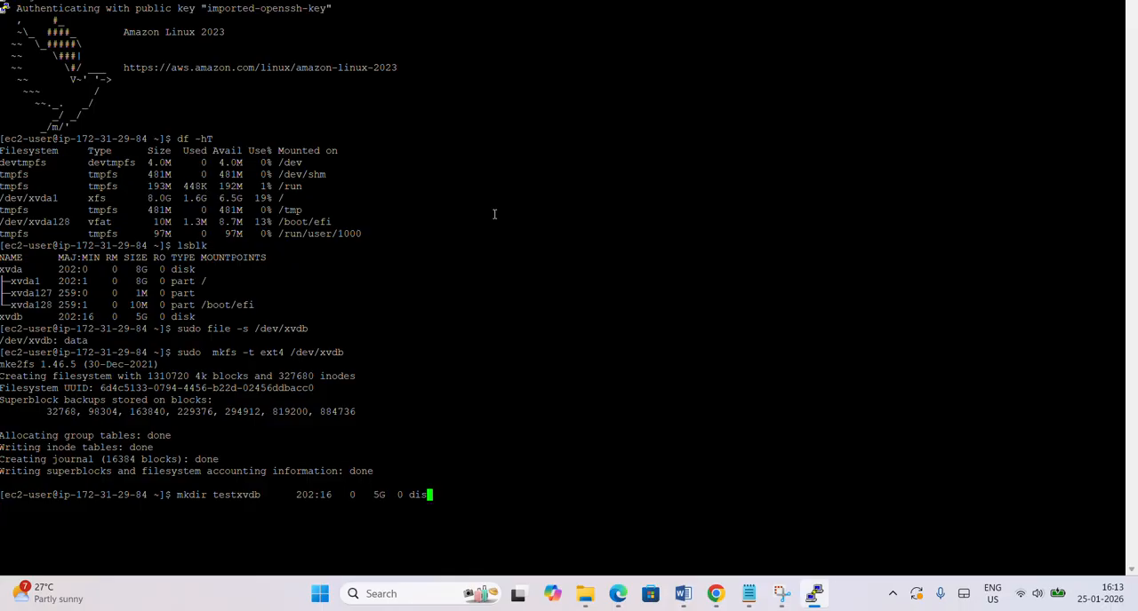
key(BackSpace)
key(BackSpace)
key(BackSpace)
key(BackSpace)
key(BackSpace)
key(BackSpace)
key(BackSpace)
key(BackSpace)
key(BackSpace)
key(BackSpace)
key(BackSpace)
key(BackSpace)
key(BackSpace)
key(BackSpace)
key(BackSpace)
key(BackSpace)
key(BackSpace)
key(BackSpace)
key(BackSpace)
key(BackSpace)
key(BackSpace)
key(BackSpace)
key(BackSpace)
key(BackSpace)
key(BackSpace)
key(BackSpace)
key(BackSpace)
key(BackSpace)
key(BackSpace)
key(BackSpace)
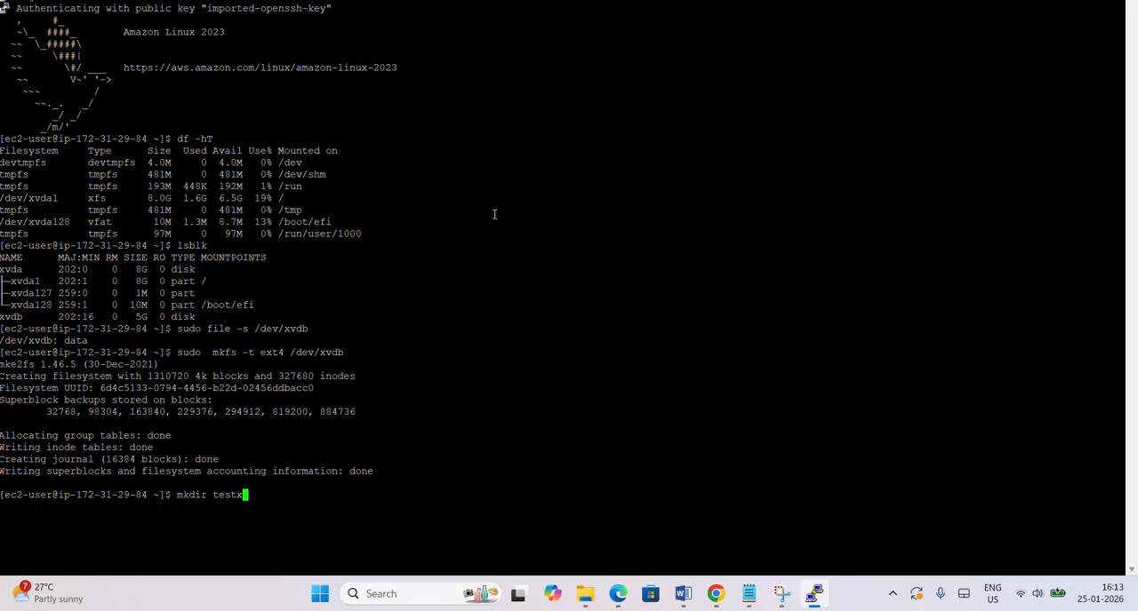
text(t)
key(Return)
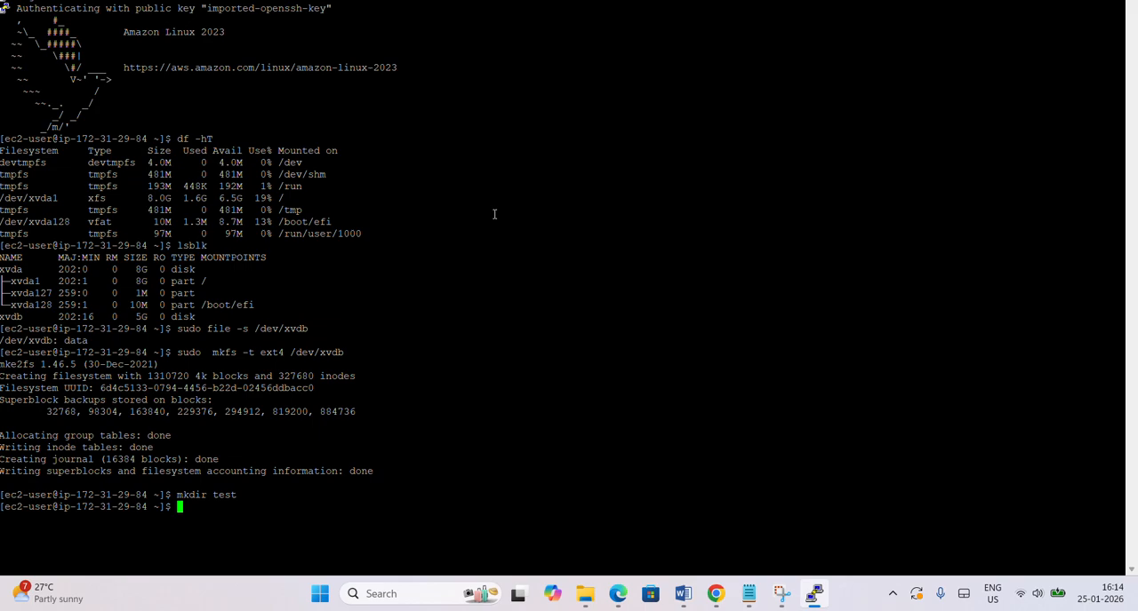
Mount the formatted volume on the new directory with sudo mount /dev/xvdb test.
text(sudo mount /d)
key(BackSpace)
text(dev/xvdb)
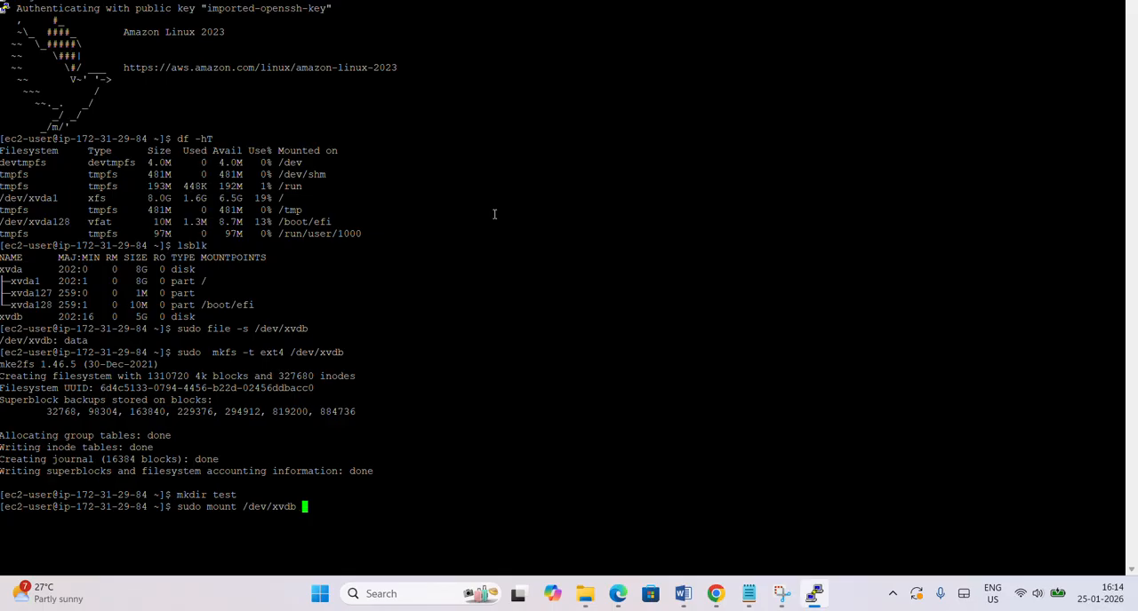
text( test)
key(Return)
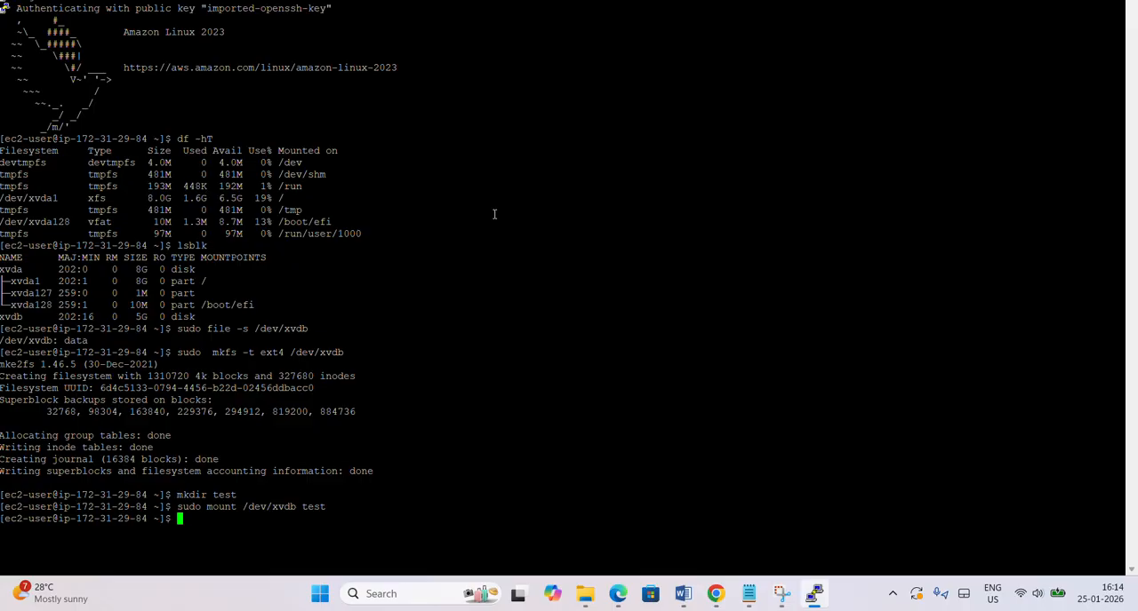
Change into the test directory and check the directory name in the prompt.
text(cd test)
key(Return)
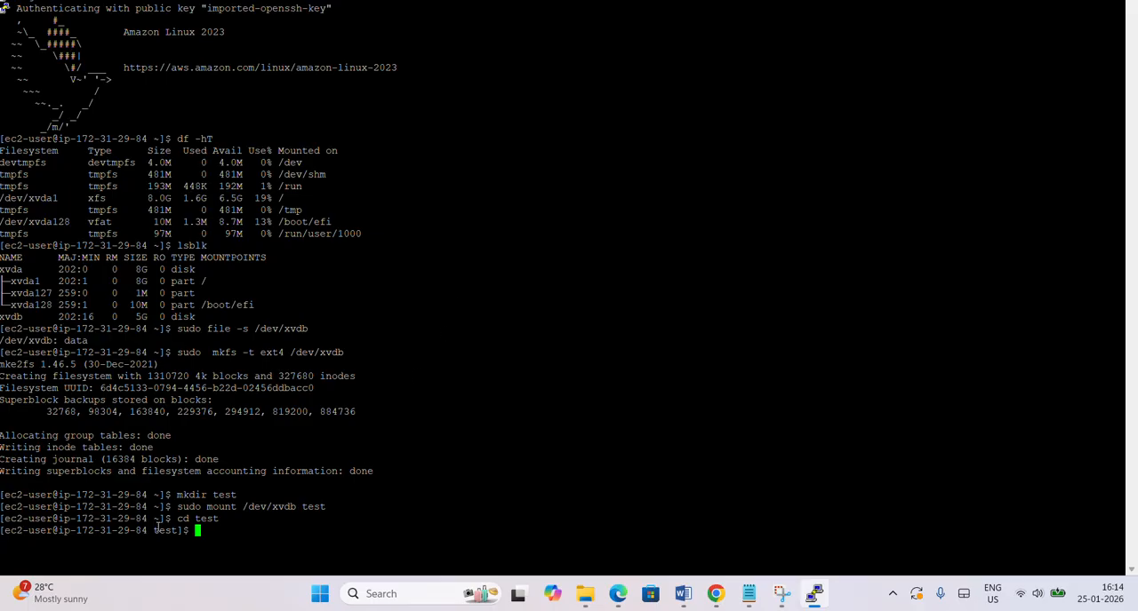
drag(154, 531, 178, 524)
click(216, 535)
Create the empty files f1, f2 and f3 in the mounted directory with sudo touch.
text(sudo touch f1 f2 f3)
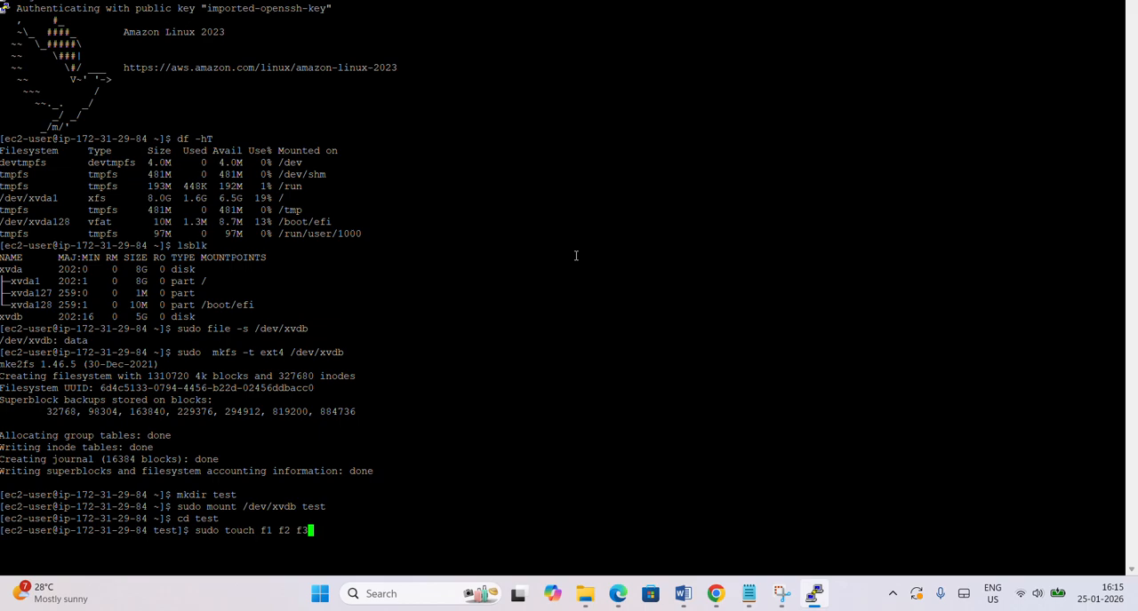
key(Return)
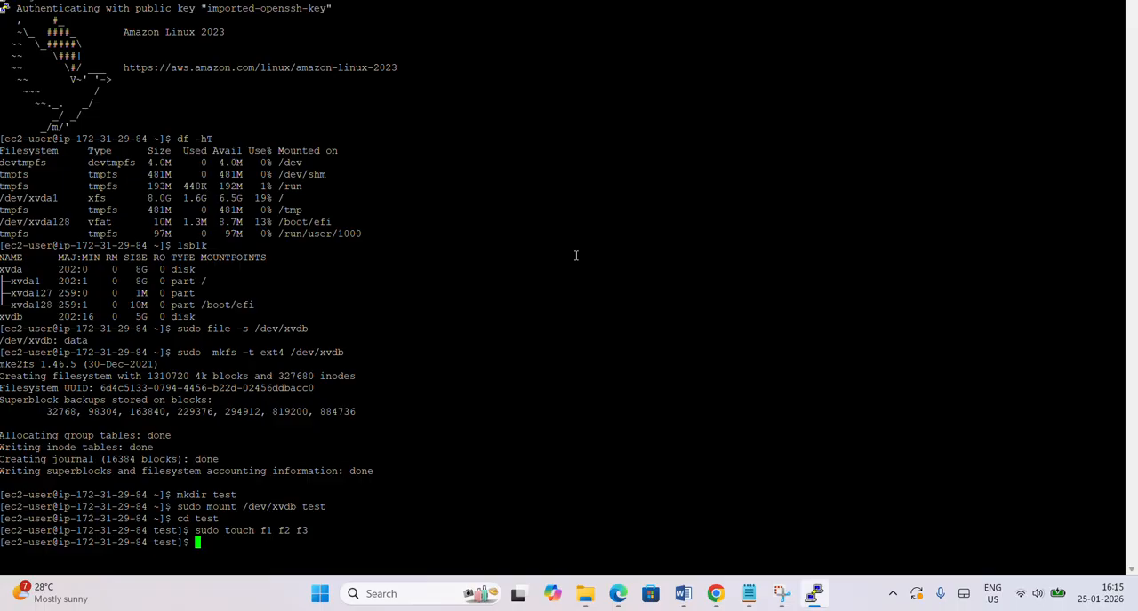
List the contents of the test directory with ls and examine the created files.
text(ls)
key(Return)
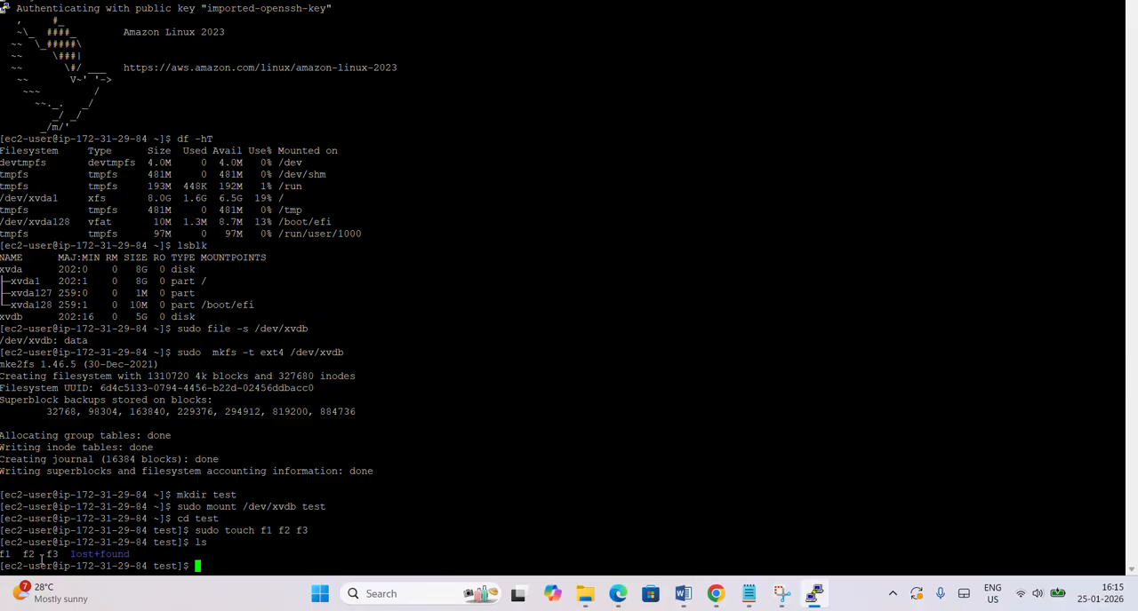
drag(71, 555, 4, 558)
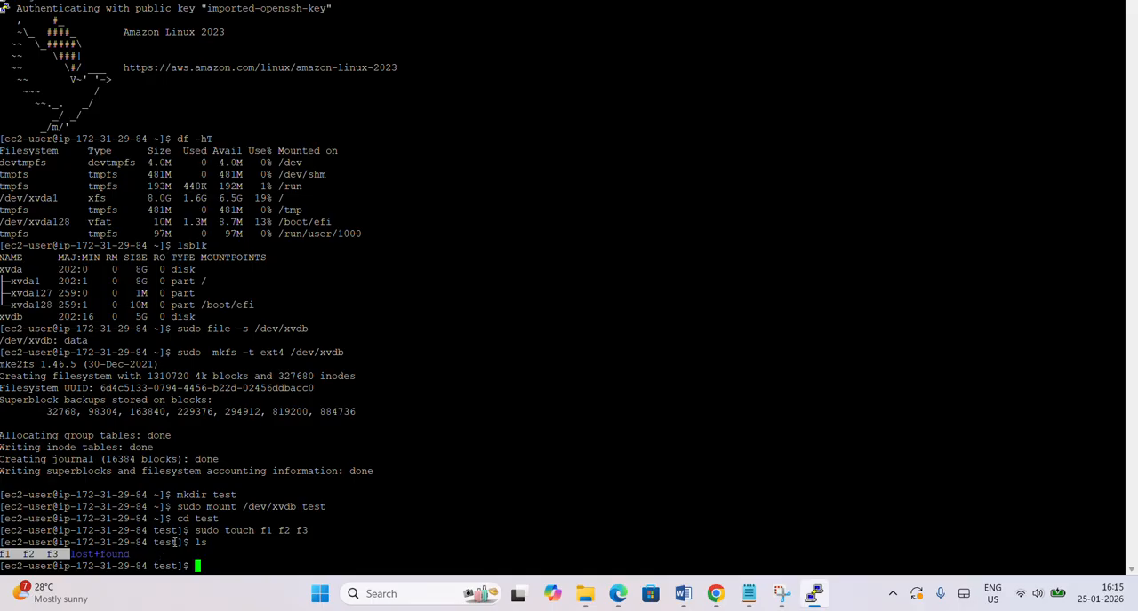
drag(178, 543, 154, 543)
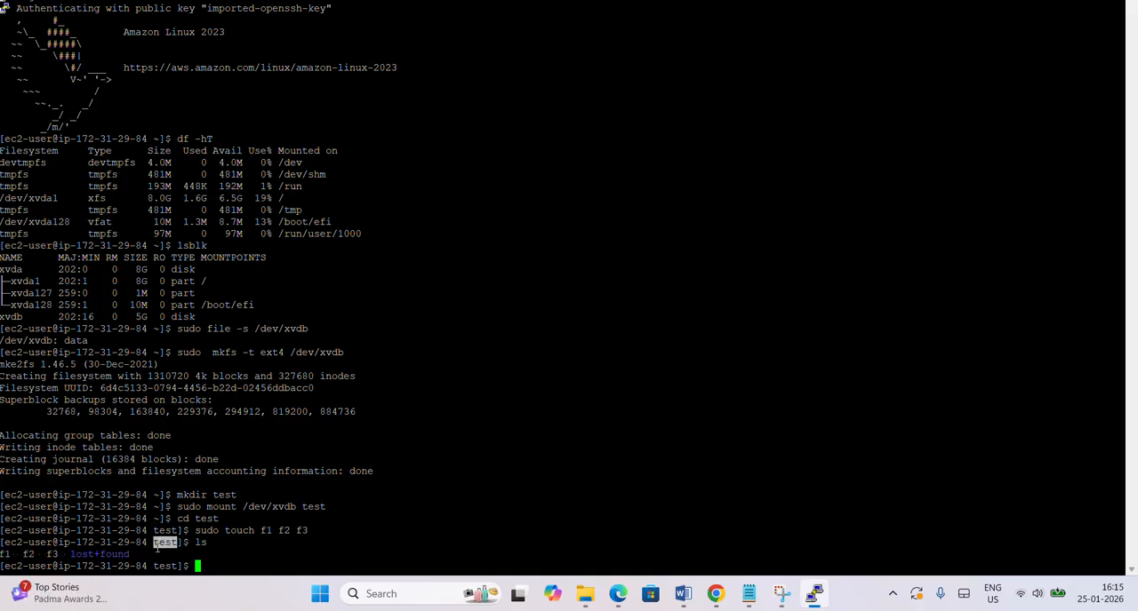
Run df -hT again, examine the /dev/xvdb entry and its mount point, and restore the terminal window to its smaller size.
click(215, 572)
text(df -hT)
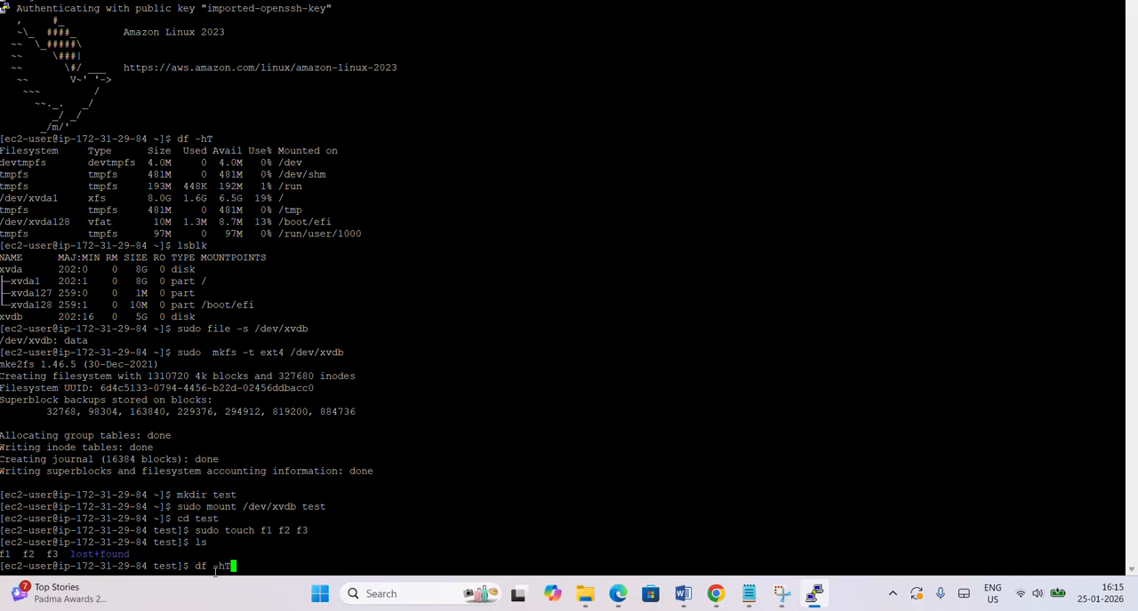
key(Return)
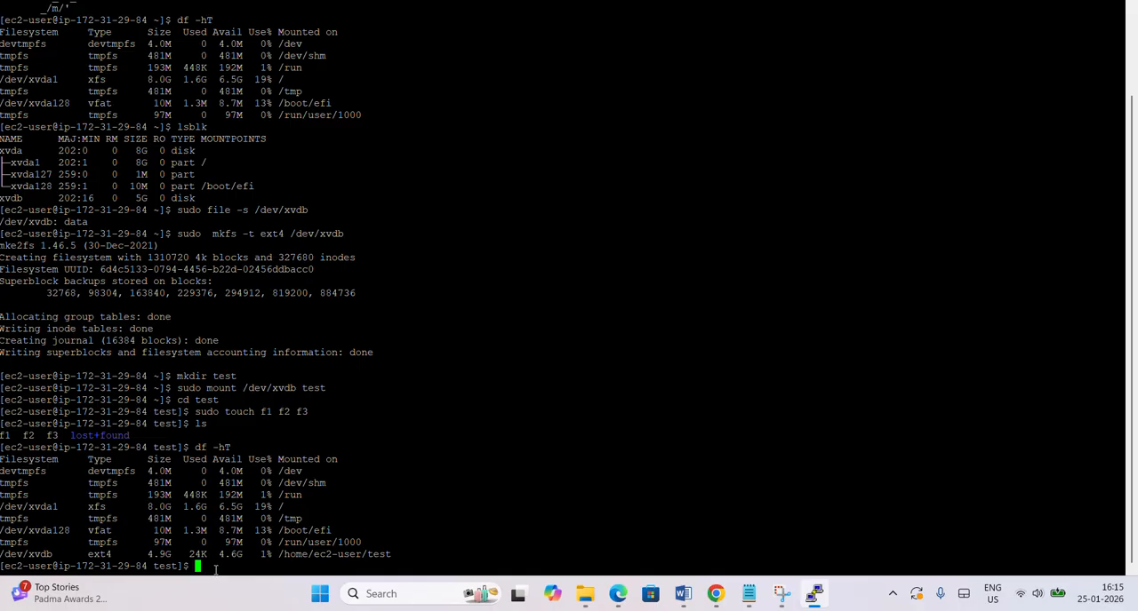
drag(397, 551, 313, 553)
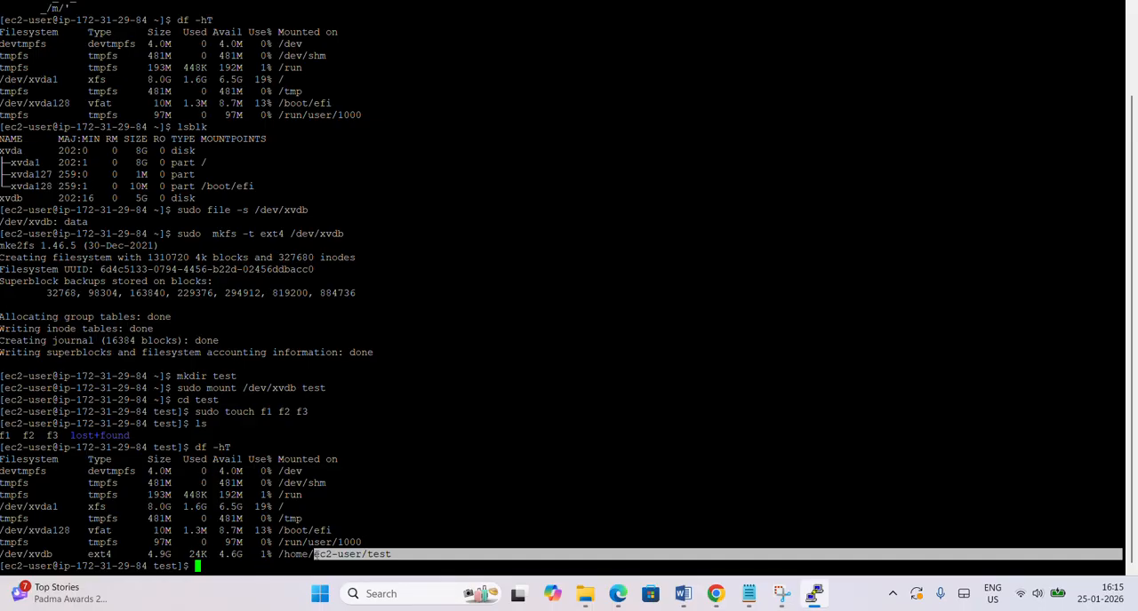
drag(56, 554, 28, 554)
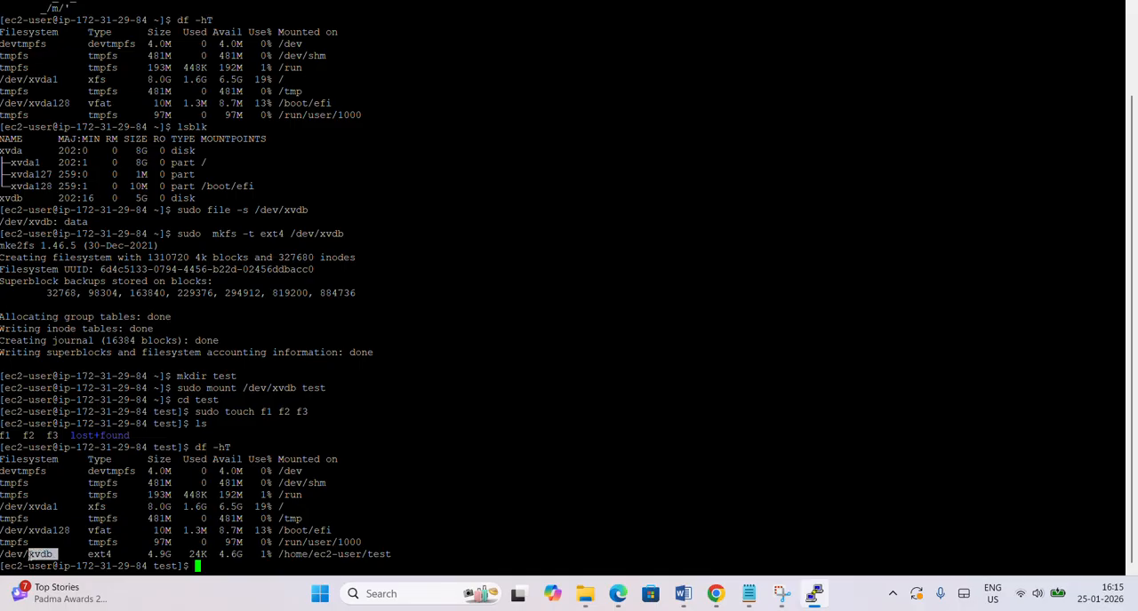
click(27, 555)
drag(27, 555, 5, 555)
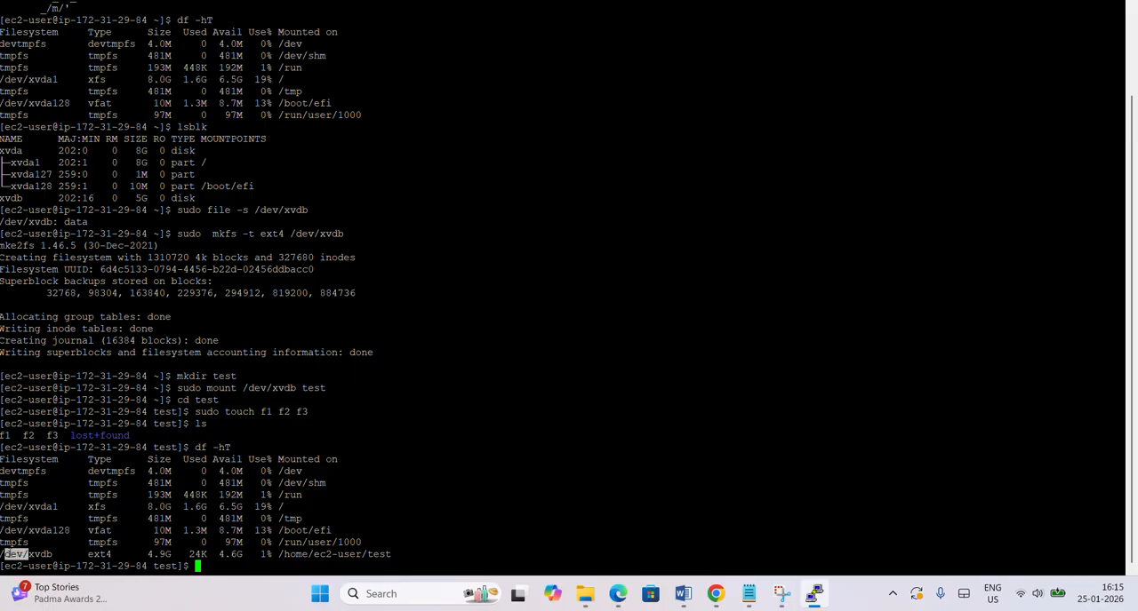
click(227, 566)
click(1086, 0)
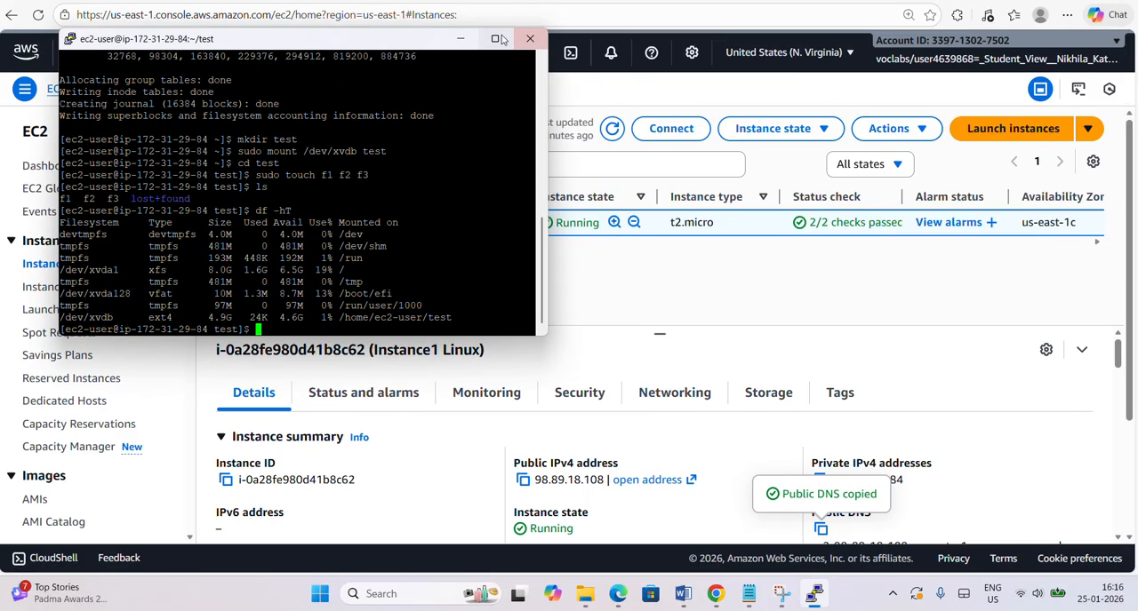
Switch to the EC2 console in the browser and look over the actions available for Instance1 Linux.
drag(408, 42, 645, 298)
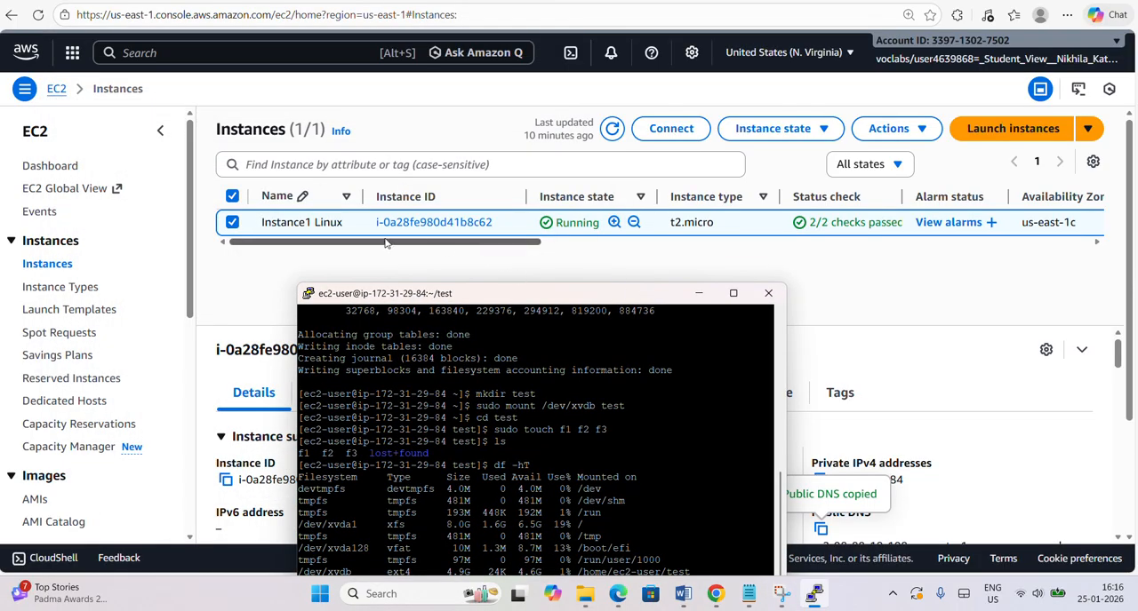
click(911, 133)
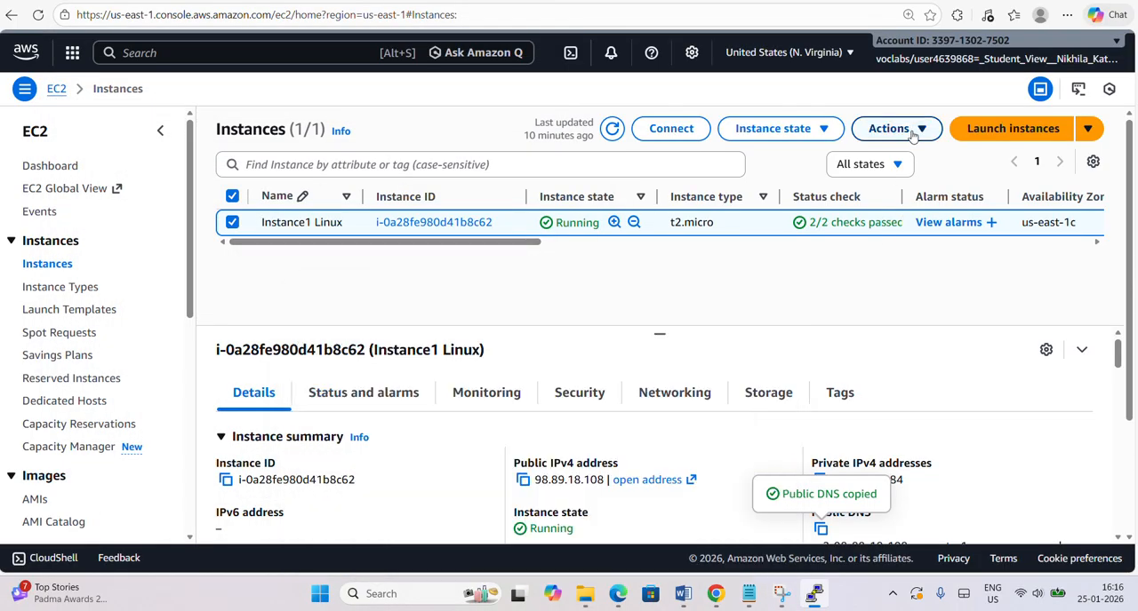
click(911, 131)
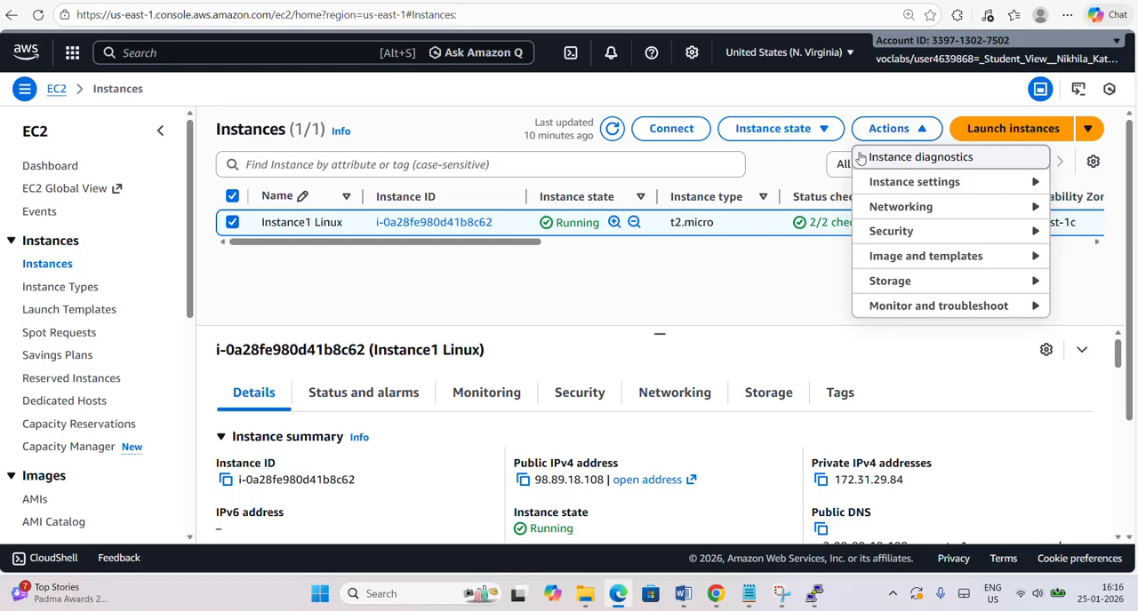
click(778, 293)
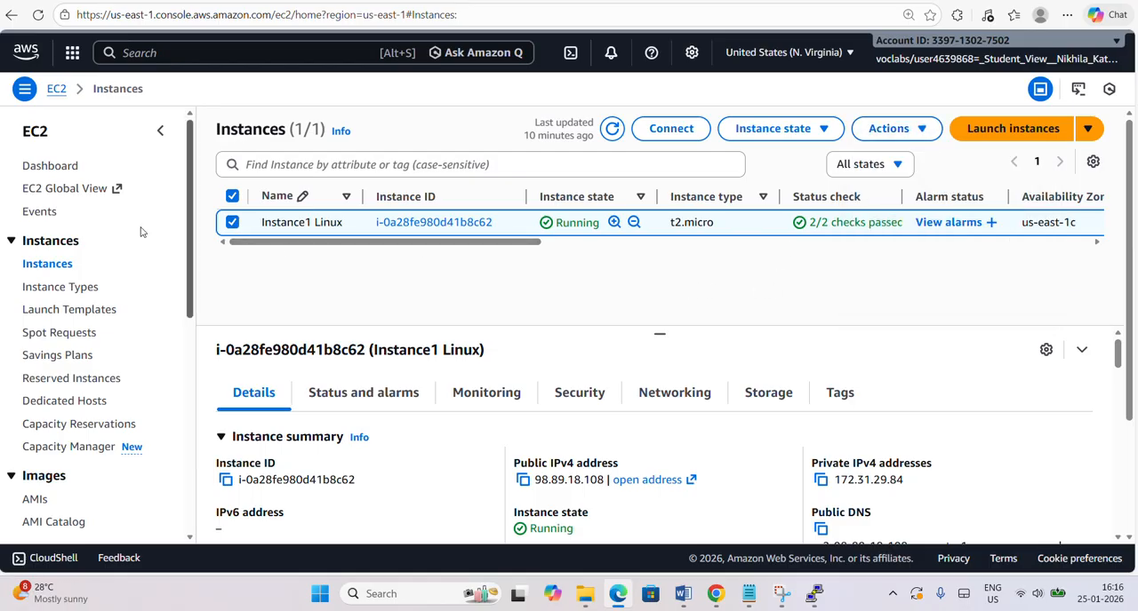
Open the Elastic Block Store volumes list, select the 5 GiB volume and show its available actions.
scroll(108, 259, down, 1)
scroll(108, 260, down, 4)
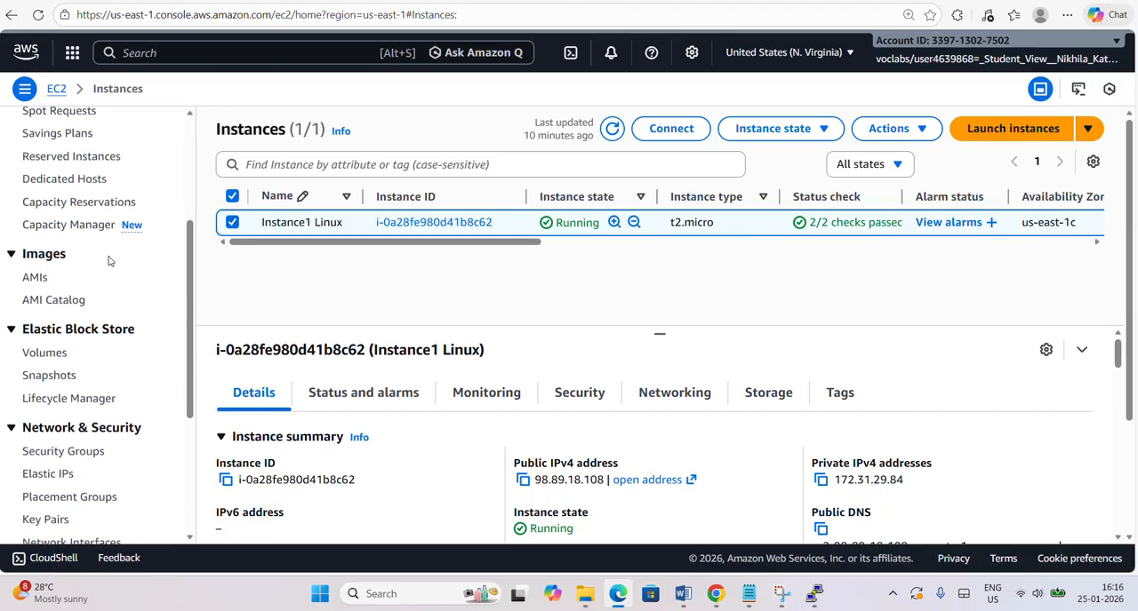
scroll(108, 259, down, 1)
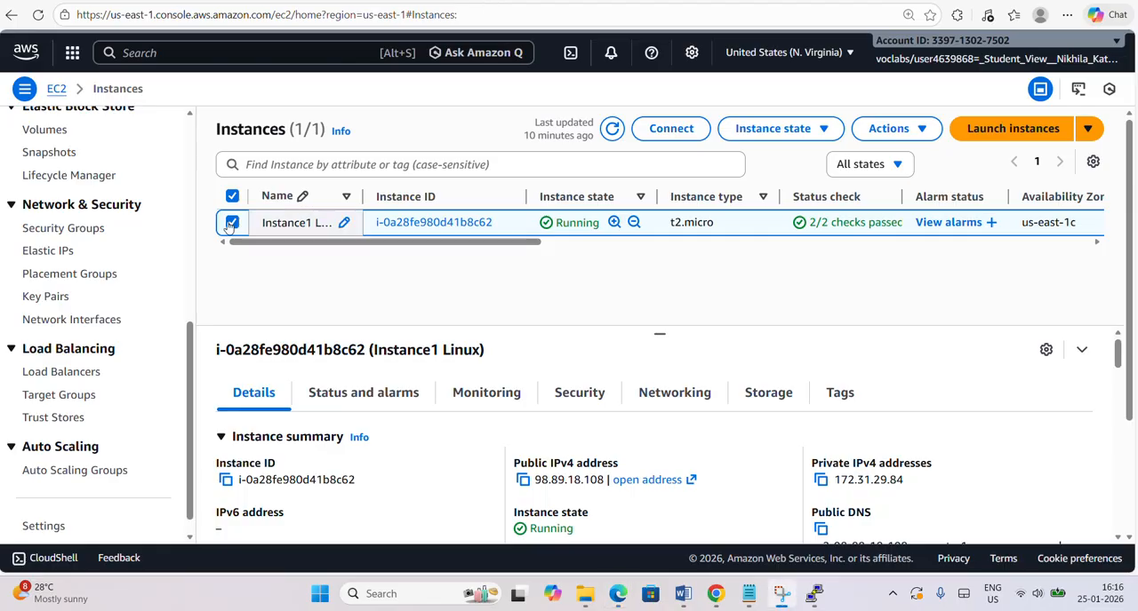
scroll(90, 276, down, 1)
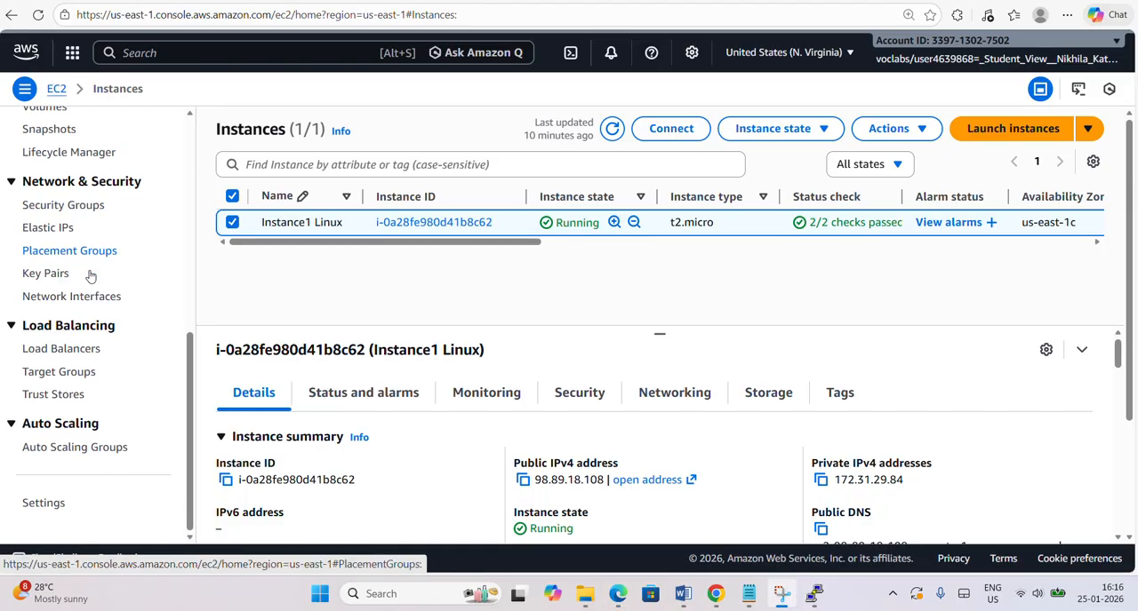
scroll(89, 276, up, 1)
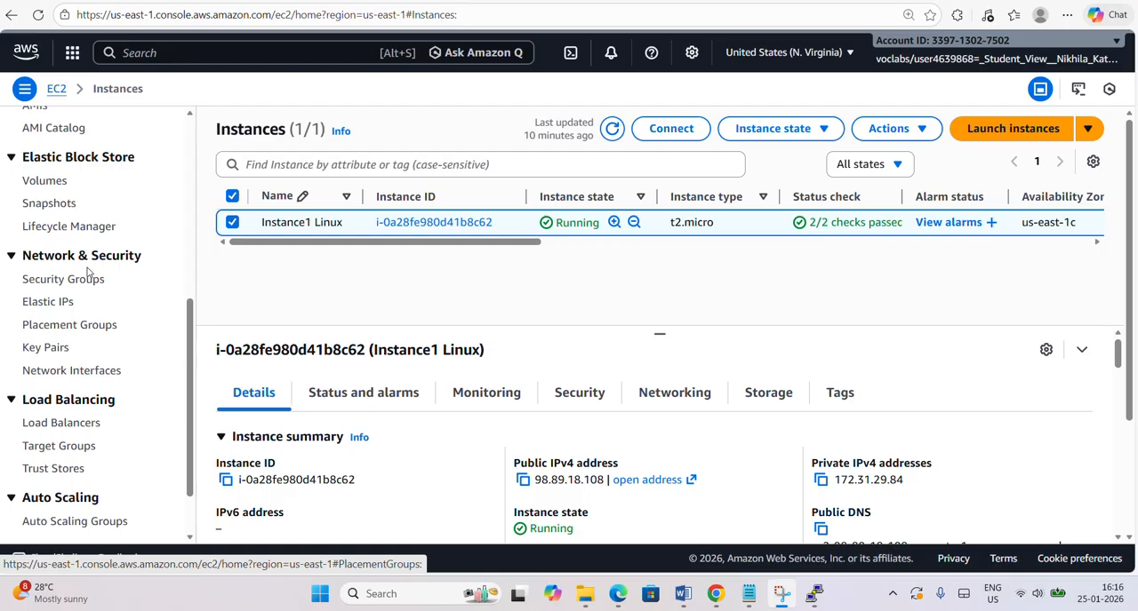
click(45, 181)
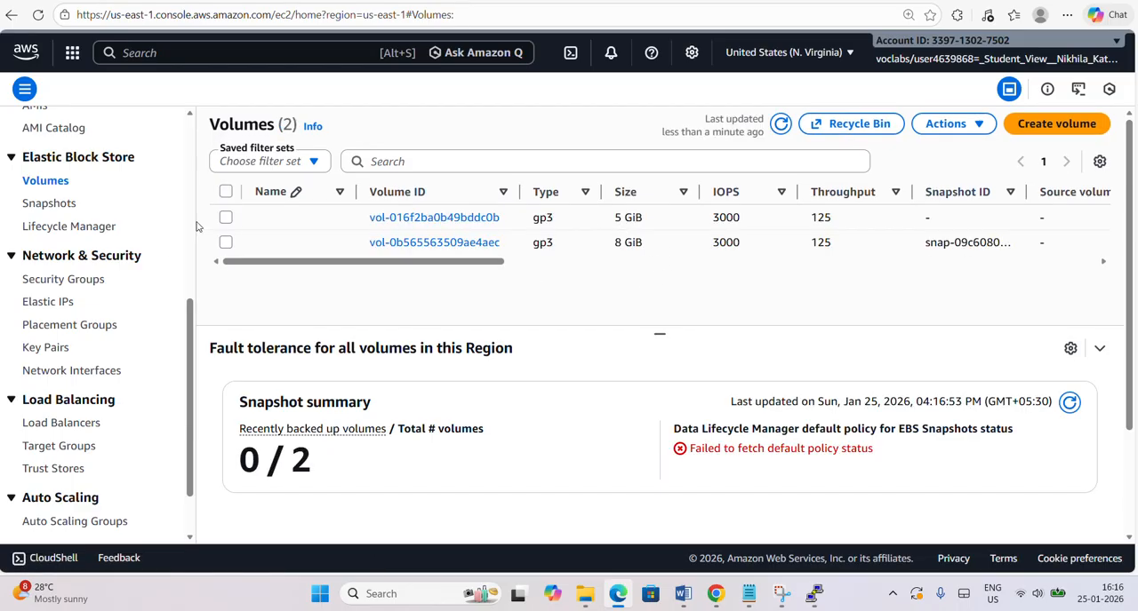
click(228, 219)
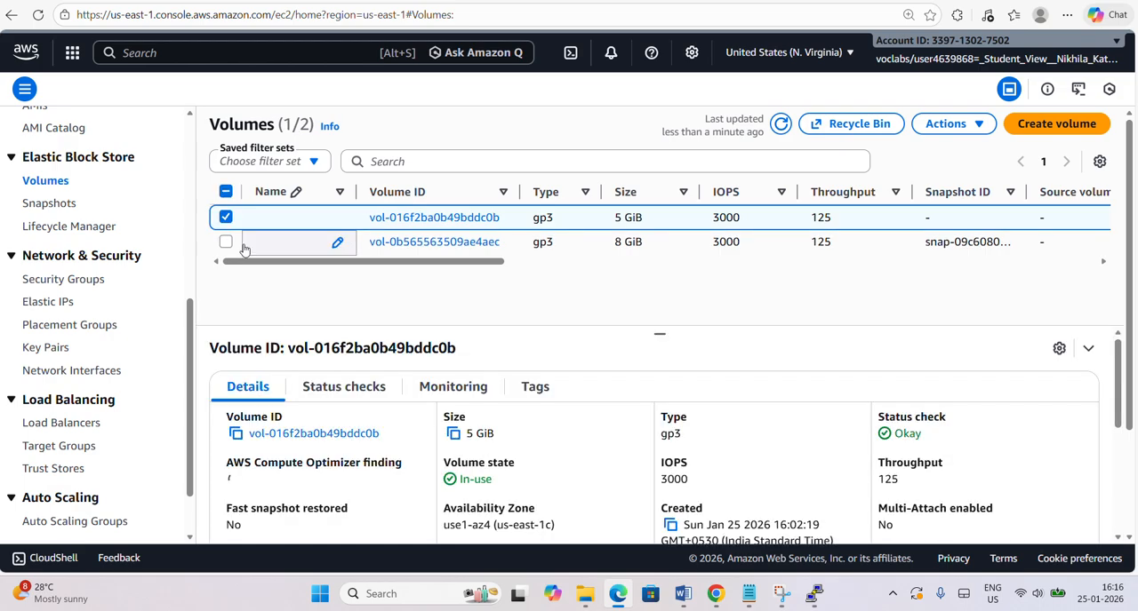
click(962, 130)
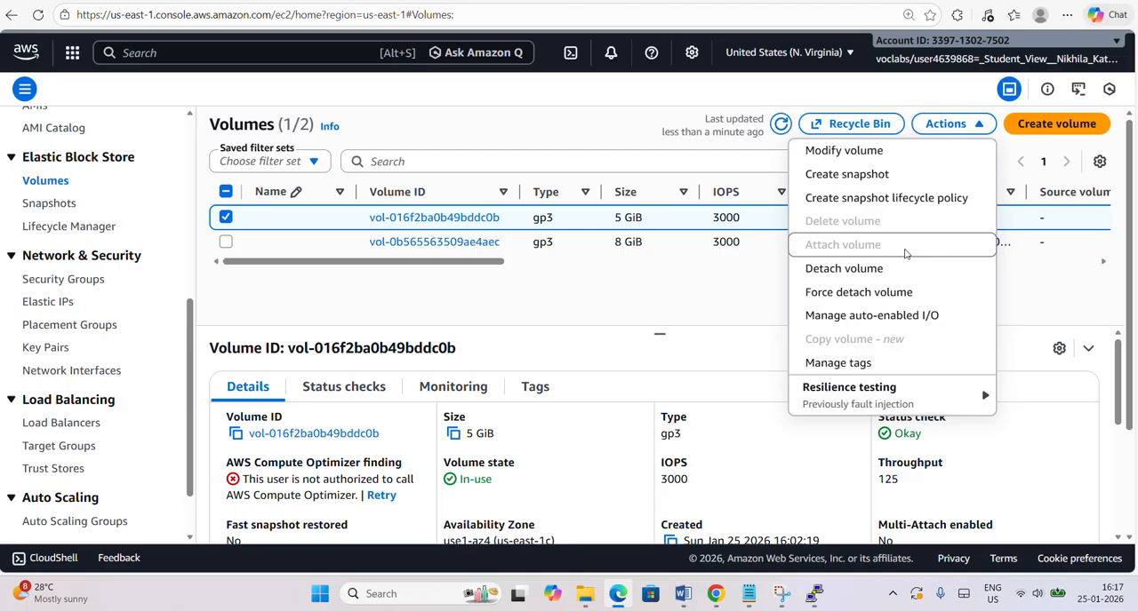
Switch to the PuTTY terminal, return to the home directory with cd and check the directory in the prompt.
click(810, 593)
drag(621, 298, 590, 101)
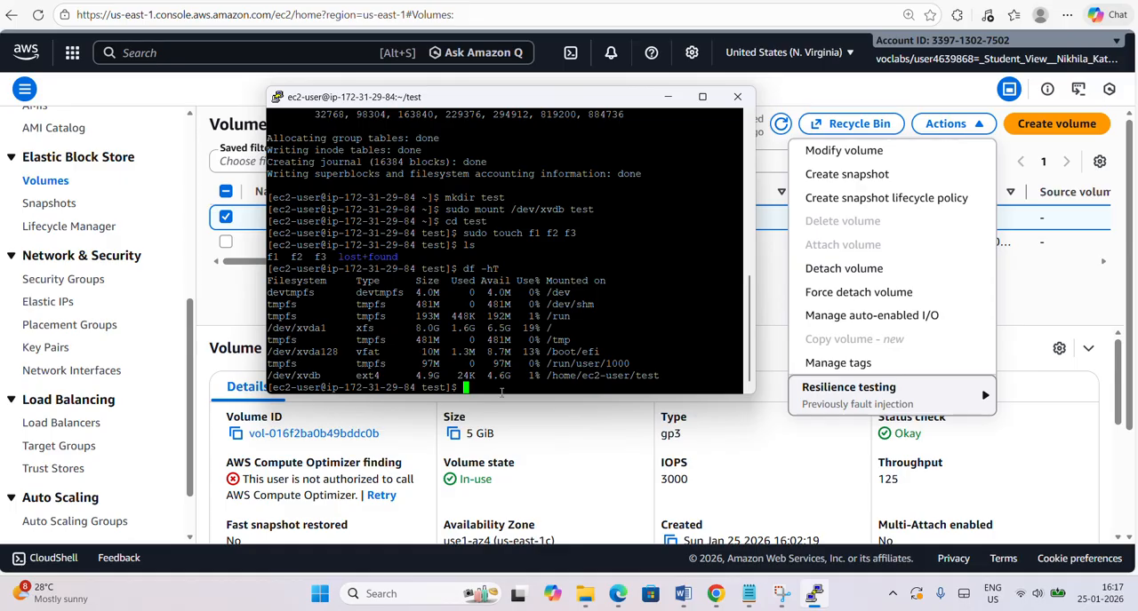
text(cd)
key(Return)
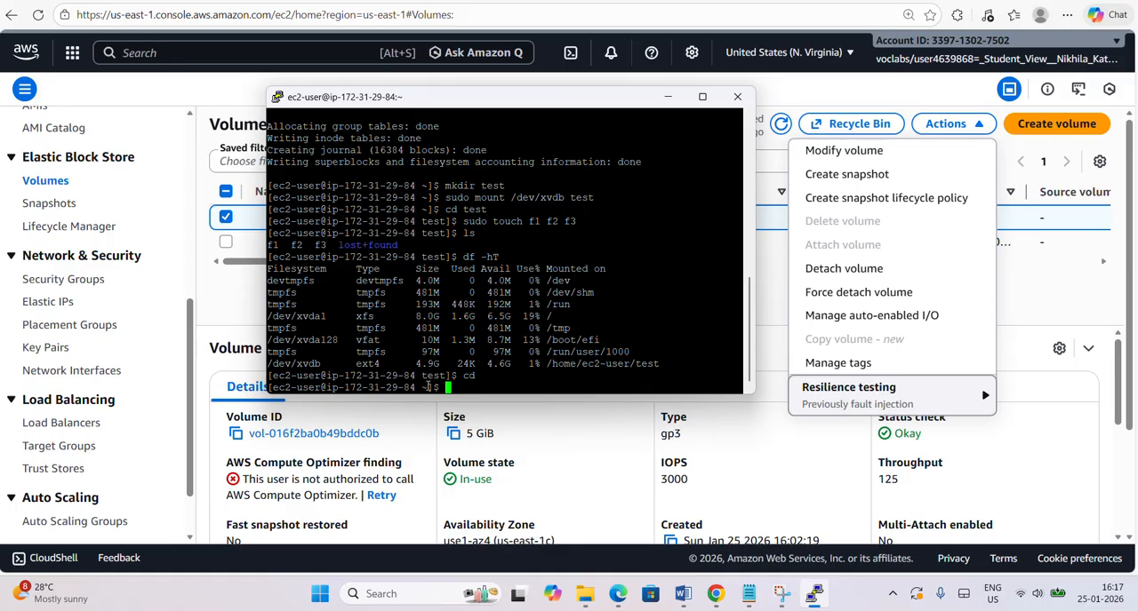
drag(419, 387, 426, 388)
click(472, 391)
Try to unmount the test directory with sudo unmount test and examine the command's response.
text(unmount)
key(BackSpace)
key(BackSpace)
key(BackSpace)
key(BackSpace)
key(BackSpace)
key(BackSpace)
key(BackSpace)
text(sudo unmount test)
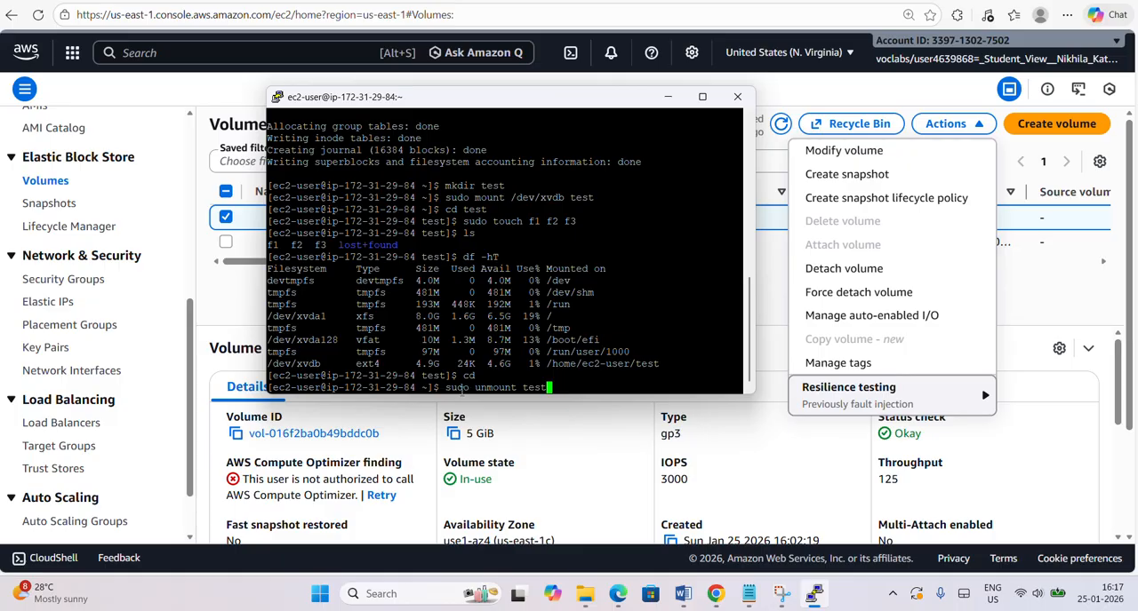
key(Return)
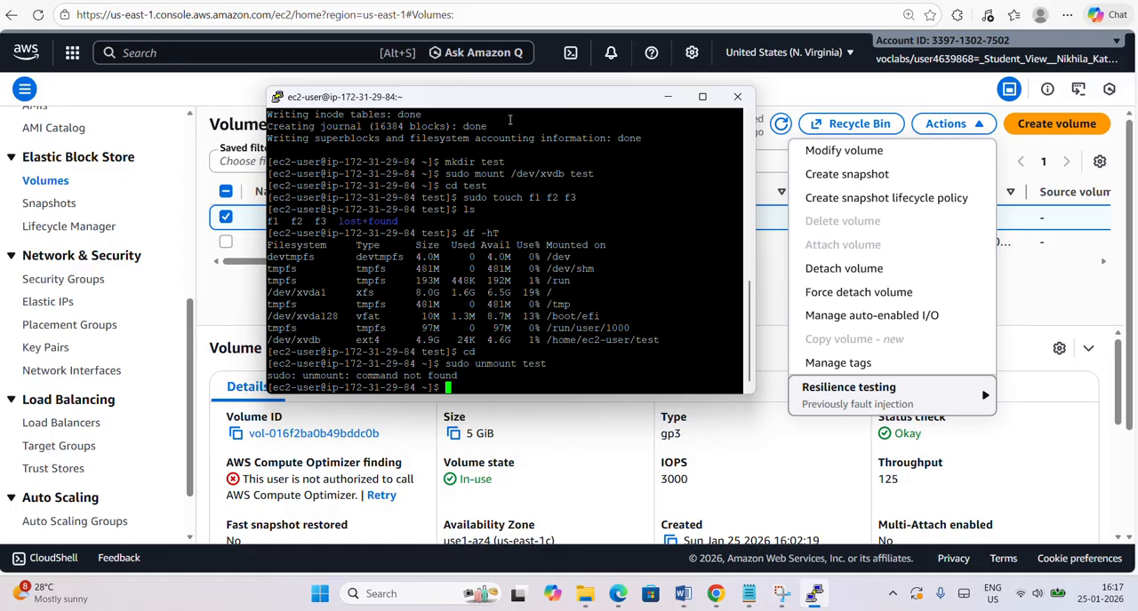
click(497, 5)
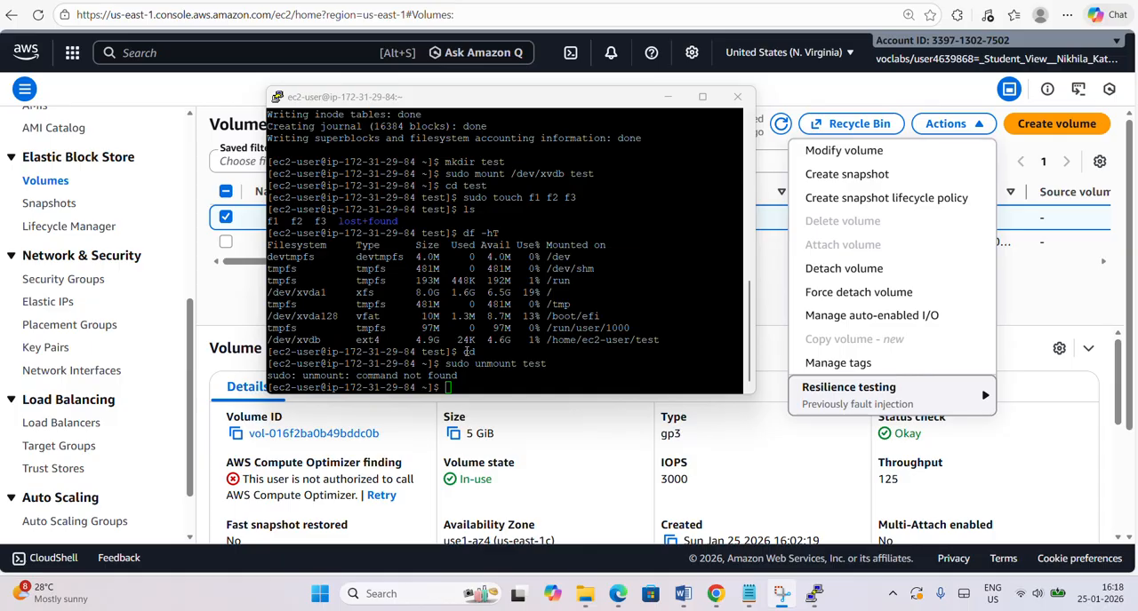
drag(461, 376, 366, 387)
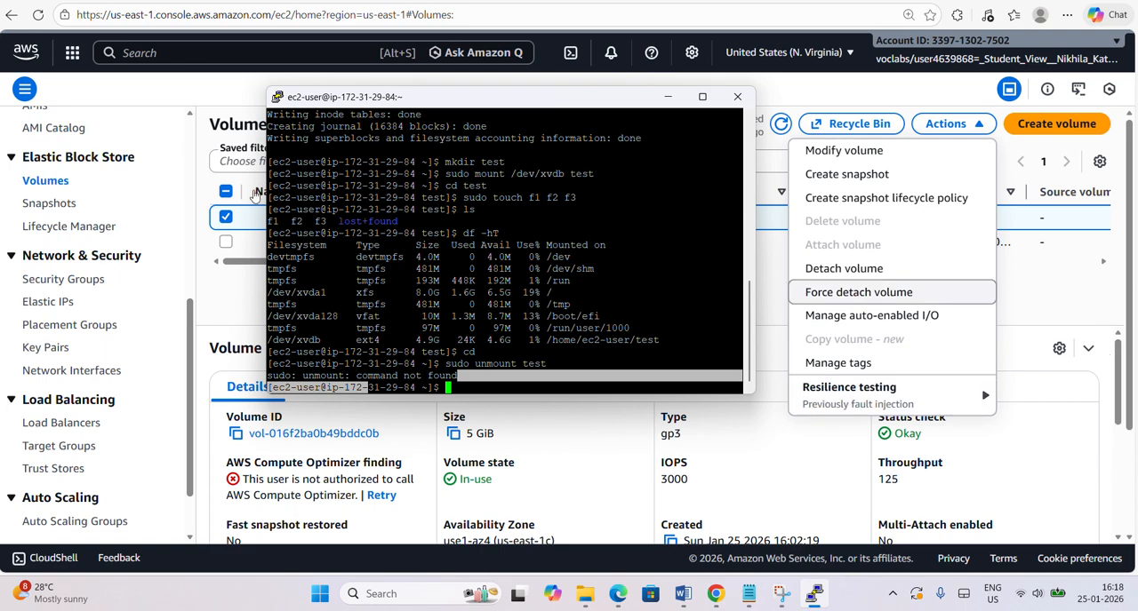
click(224, 88)
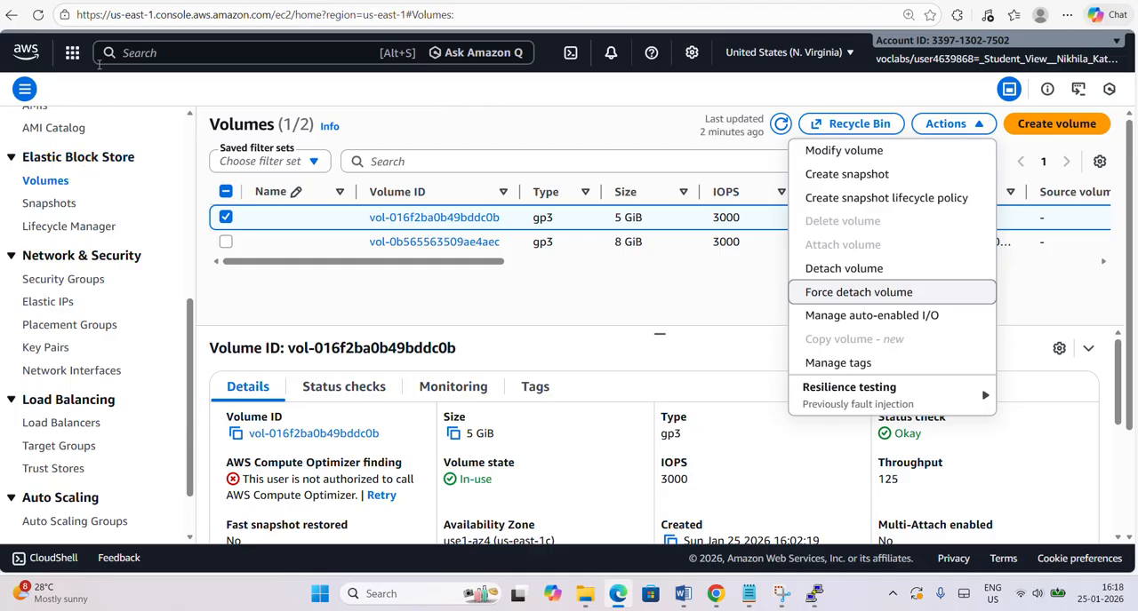
scroll(96, 168, up, 5)
click(46, 264)
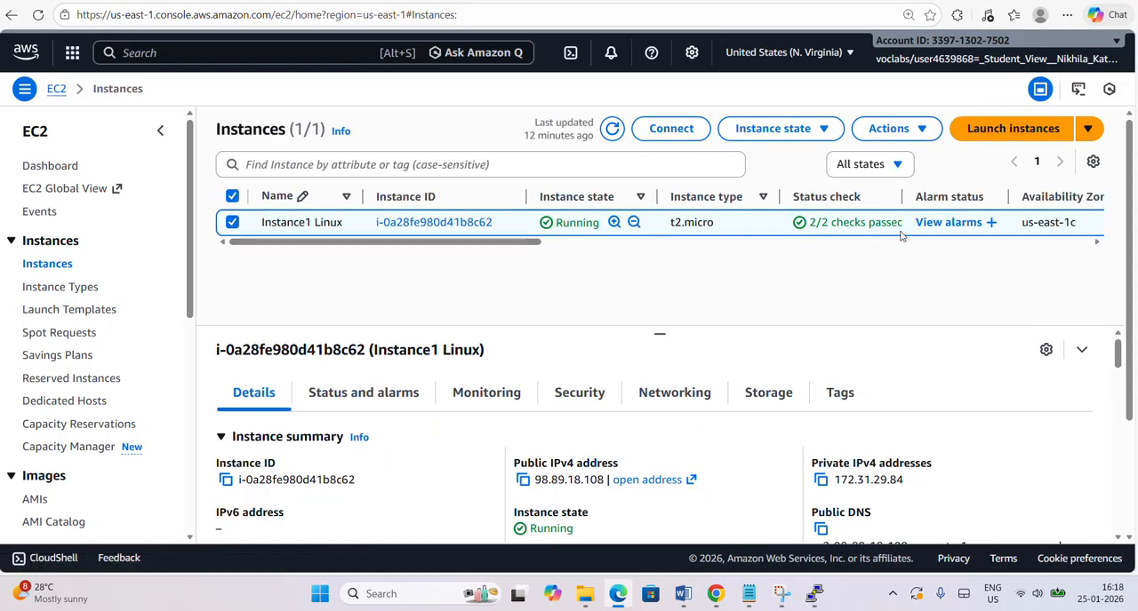
click(911, 134)
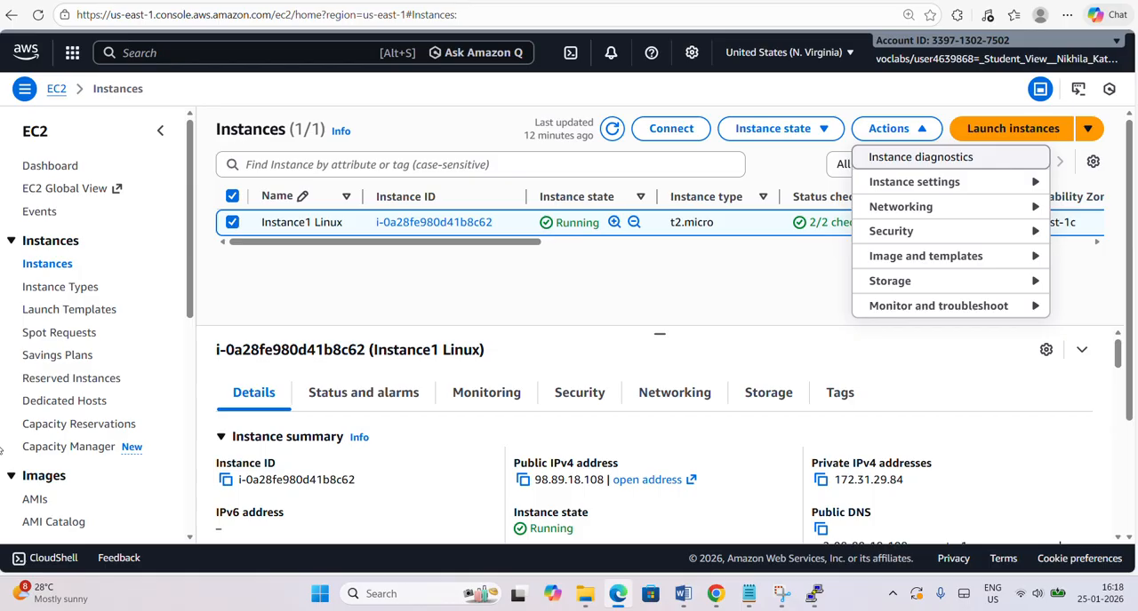
scroll(95, 469, down, 3)
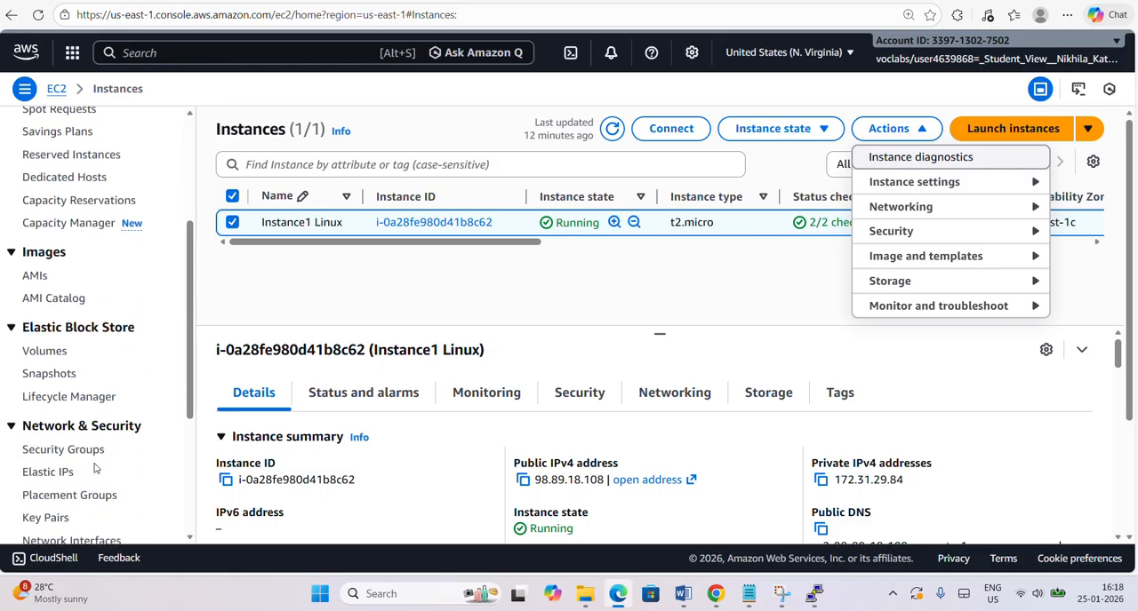
scroll(95, 469, down, 3)
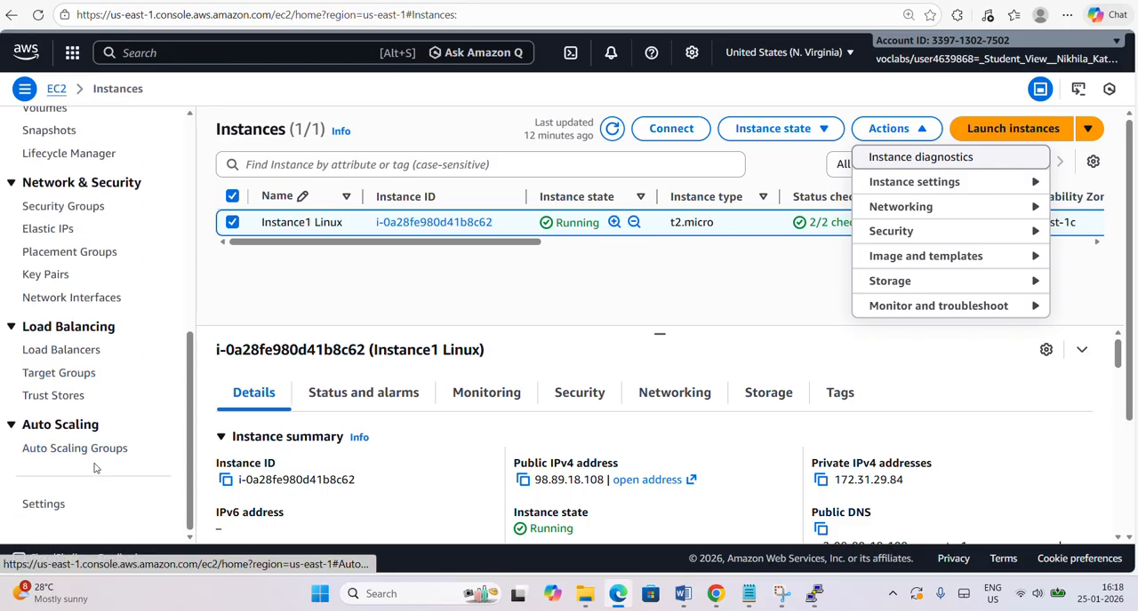
scroll(95, 468, up, 1)
scroll(95, 468, up, 1)
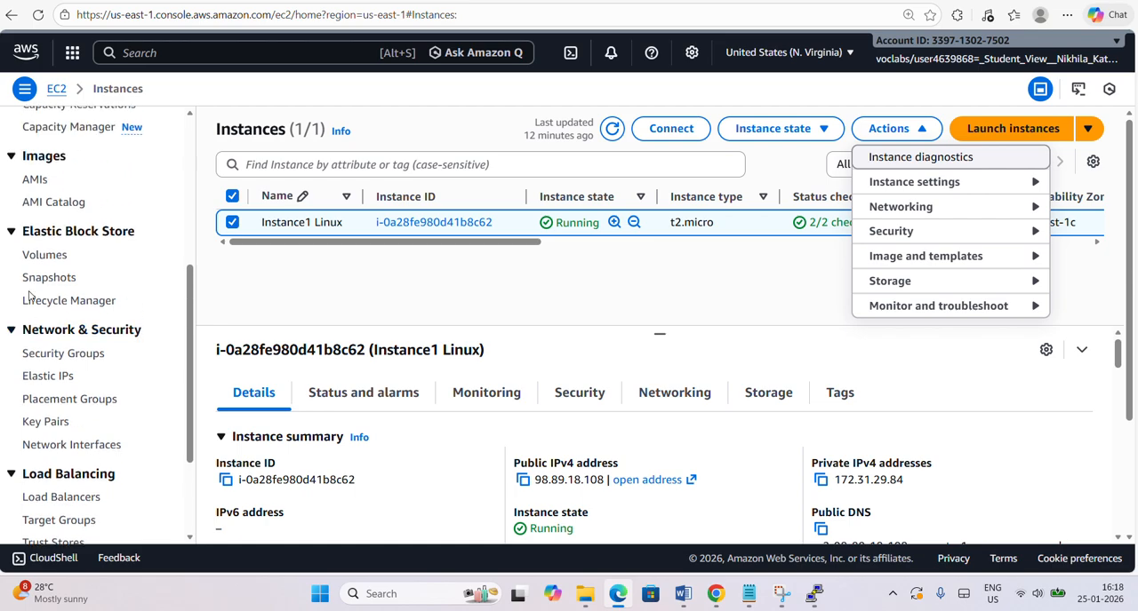
Return to the volumes list in the EC2 console and detach the selected 5 GiB volume, confirming the detachment.
click(44, 255)
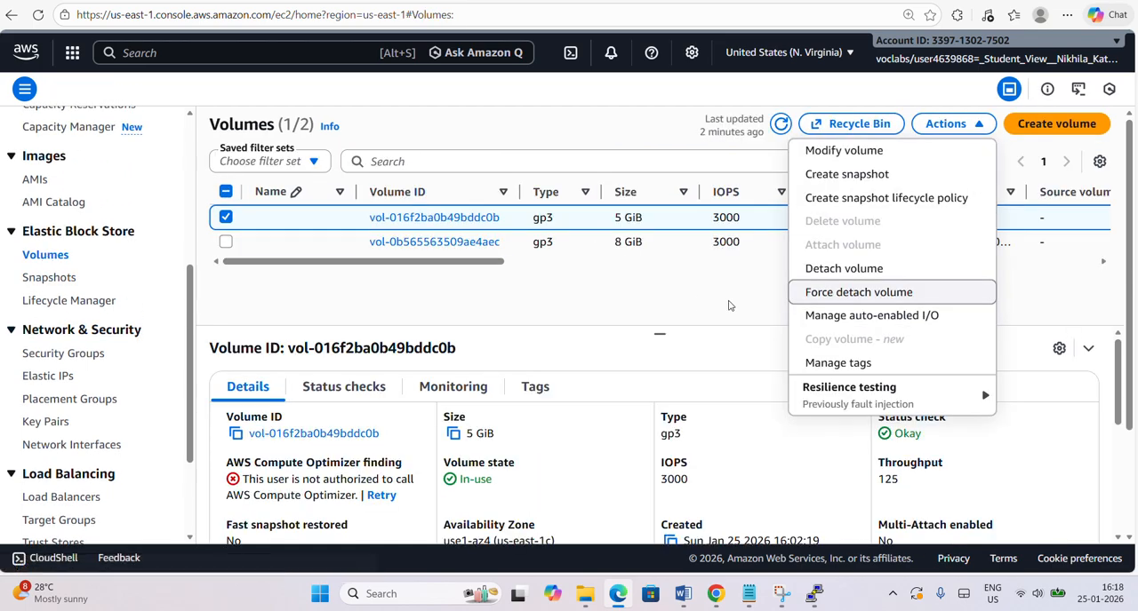
click(731, 306)
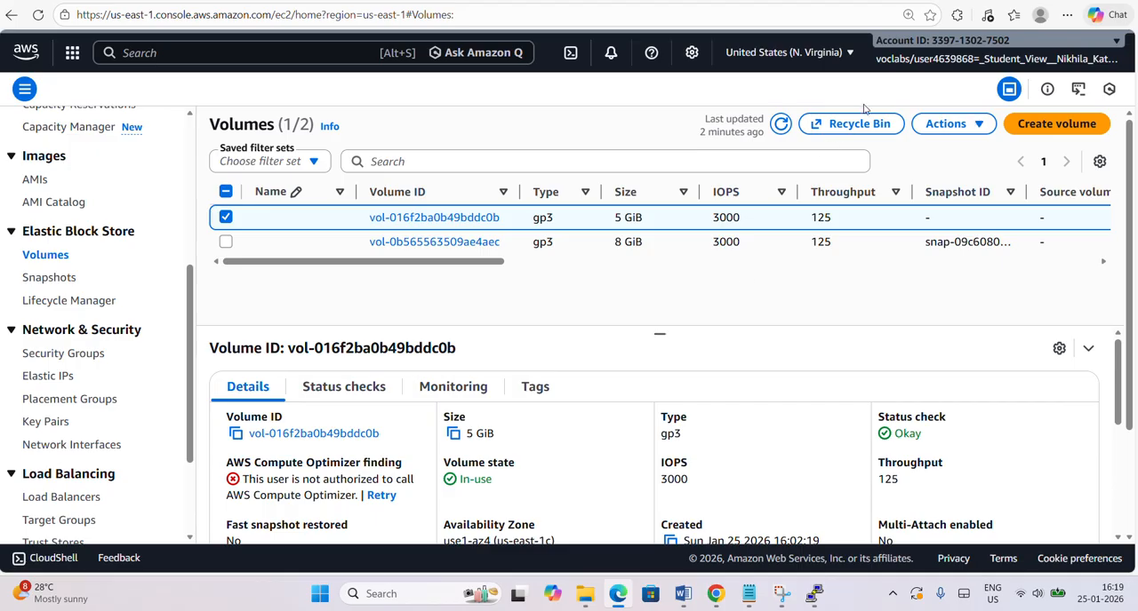
click(945, 134)
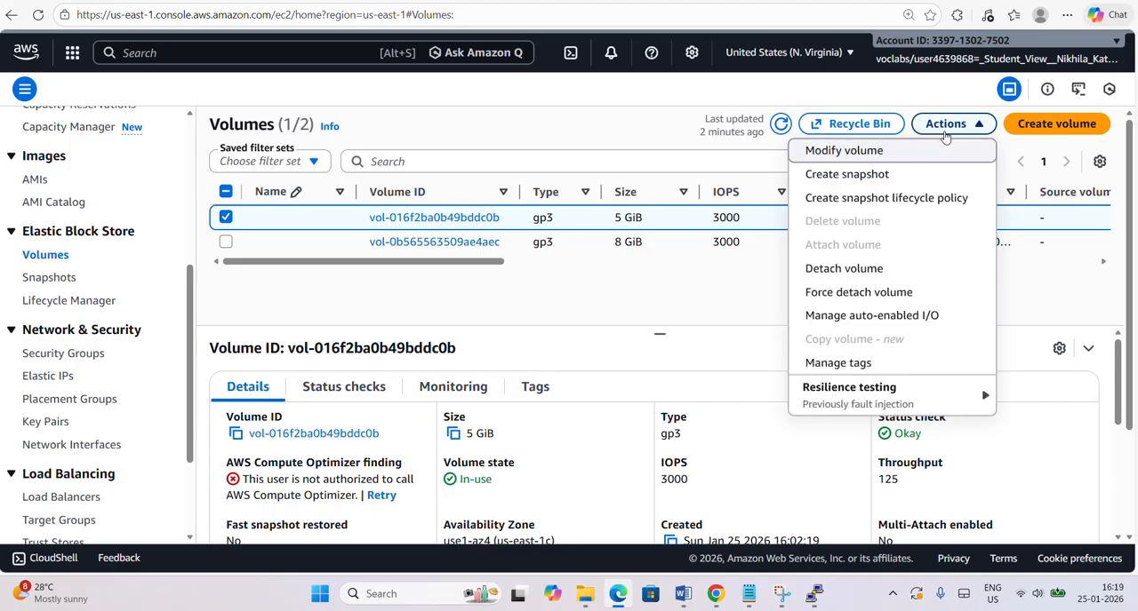
click(869, 270)
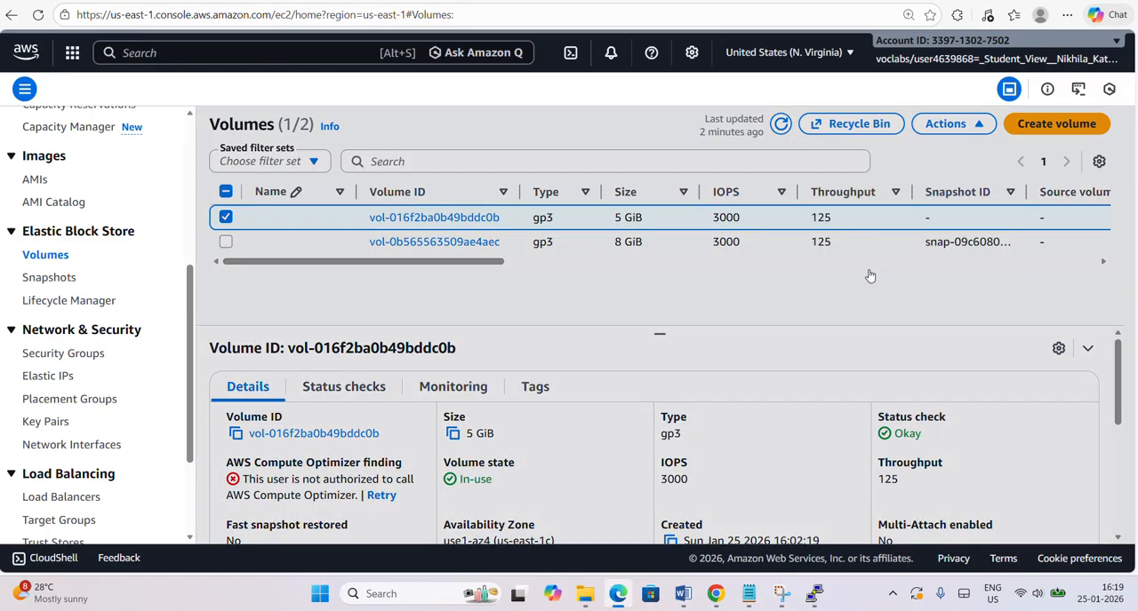
click(860, 392)
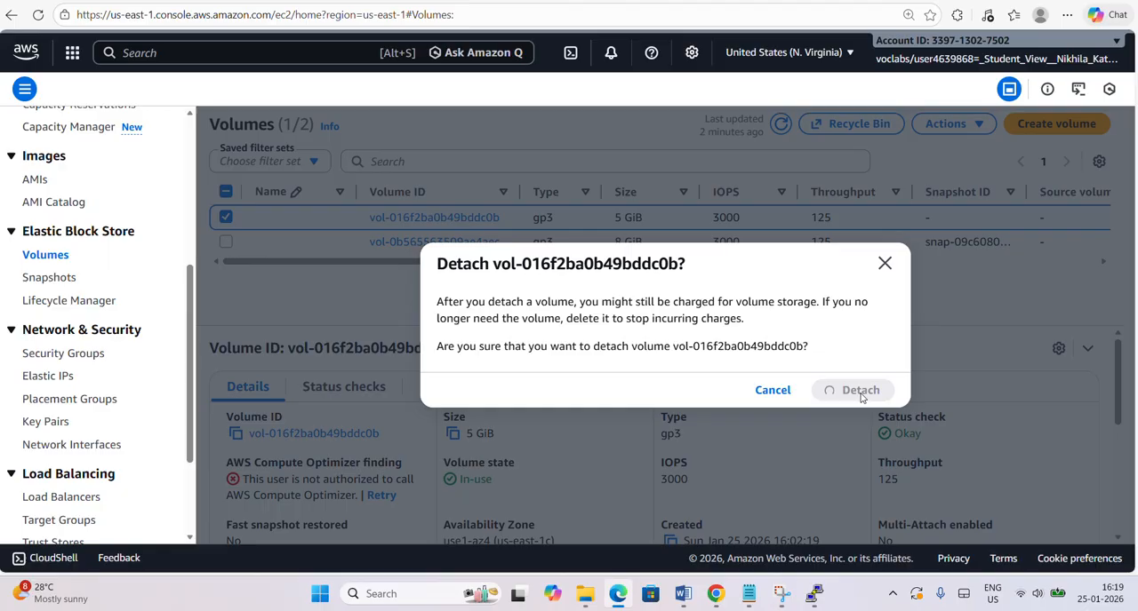
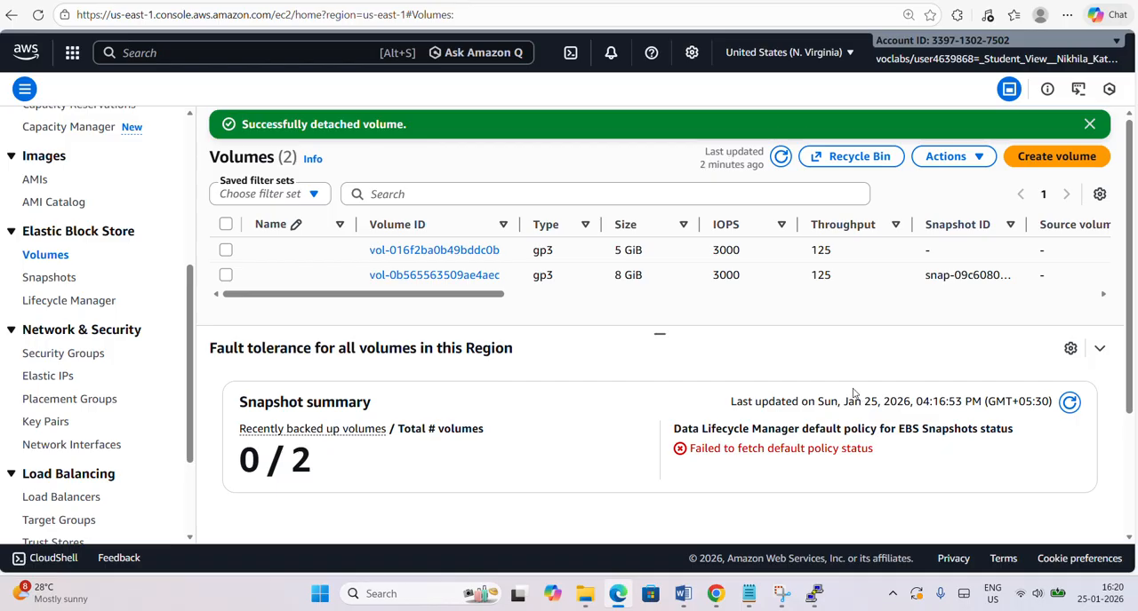
Open the EC2 instances list and start launching a new instance.
scroll(62, 311, up, 4)
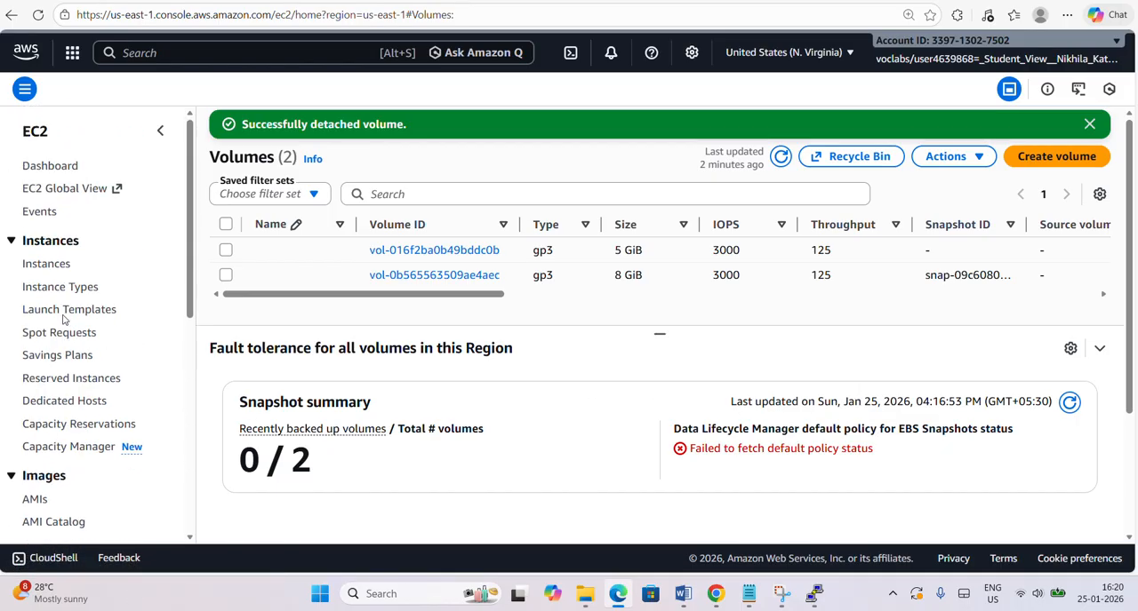
click(49, 264)
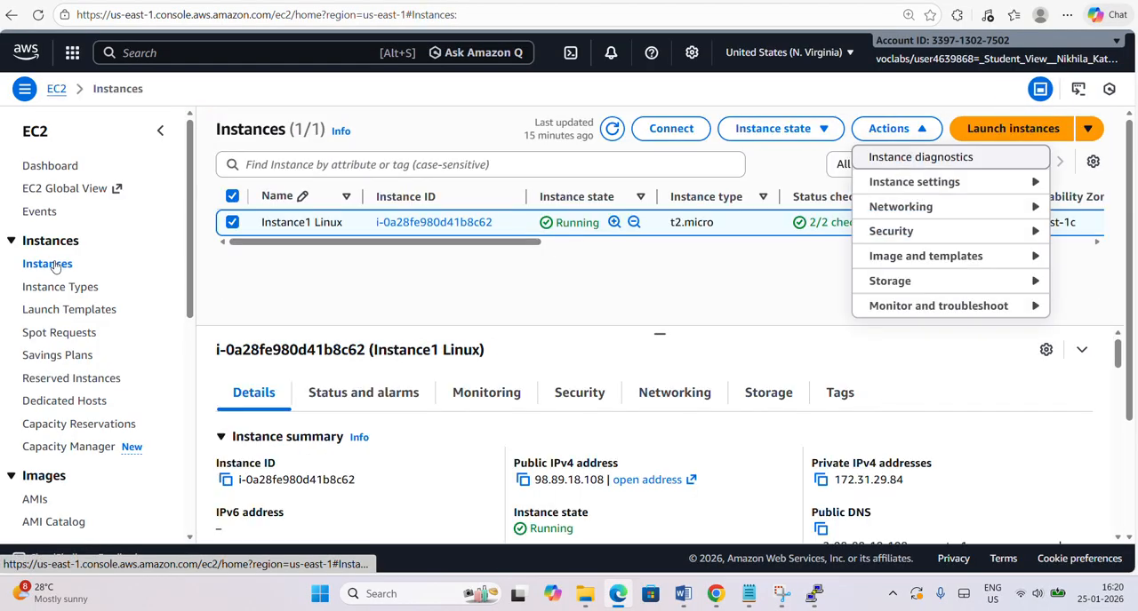
click(1076, 282)
click(1022, 129)
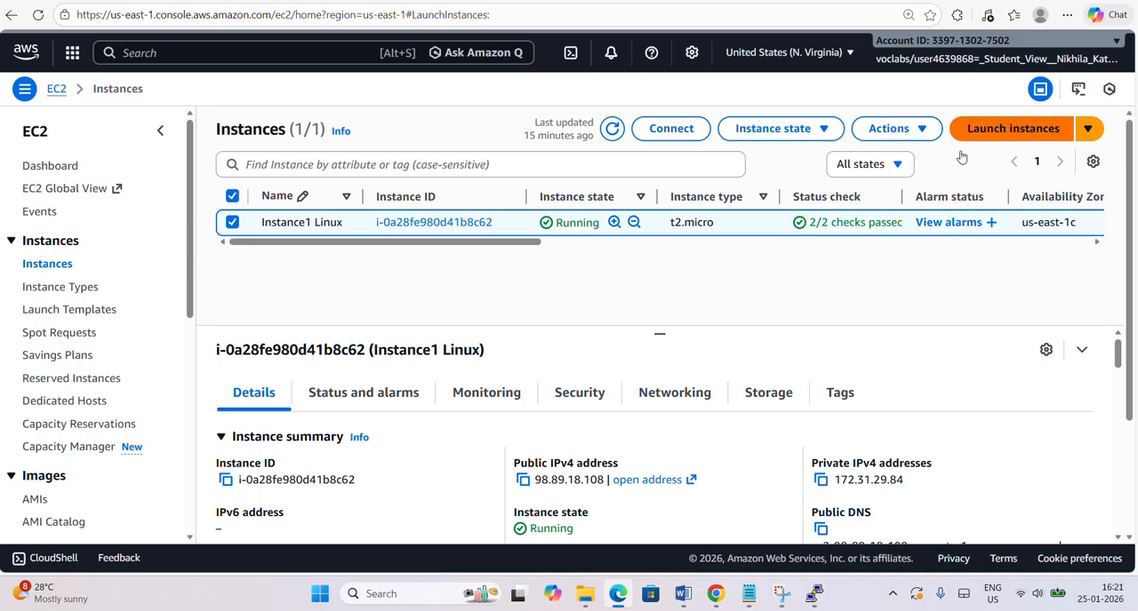
Name the new instance "instance2 Linux" and copy that name for reuse.
click(362, 274)
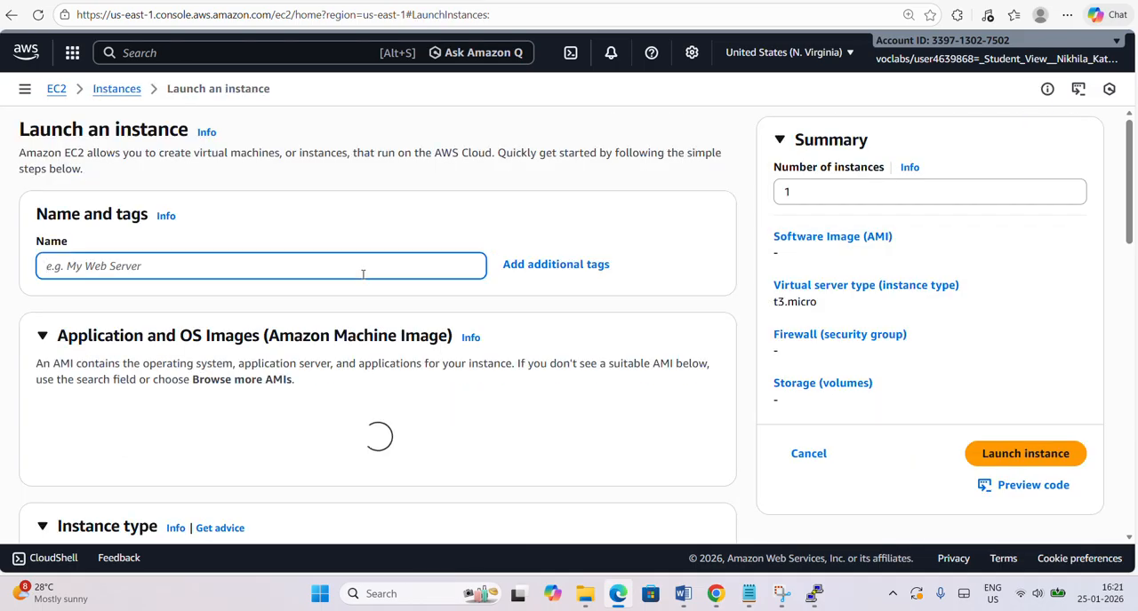
text([ec2-user@ip-172-)
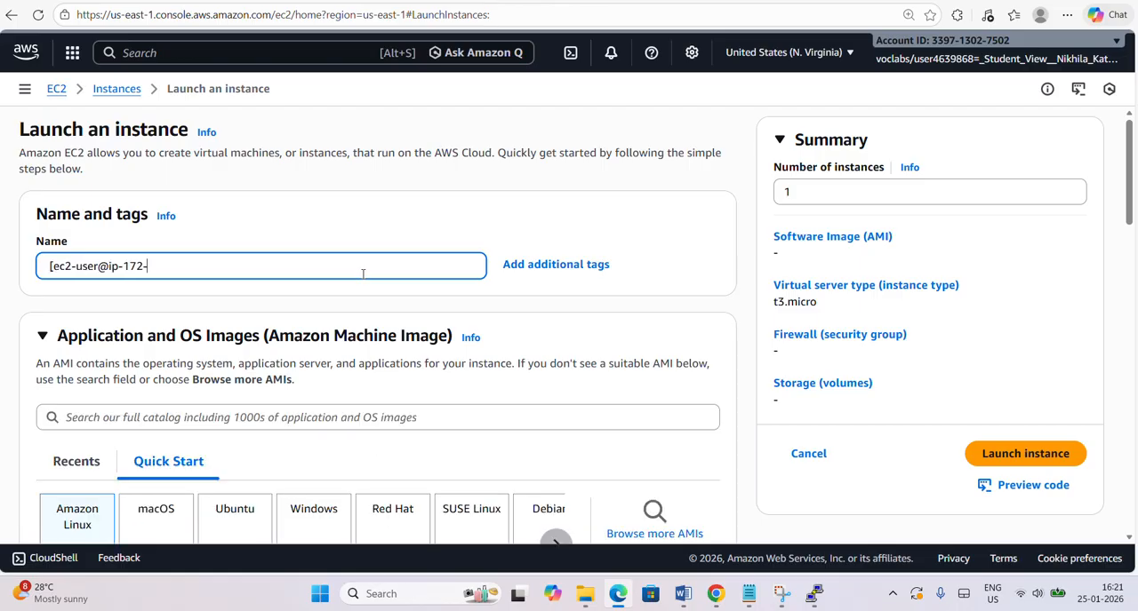
drag(145, 266, 77, 265)
key(BackSpace)
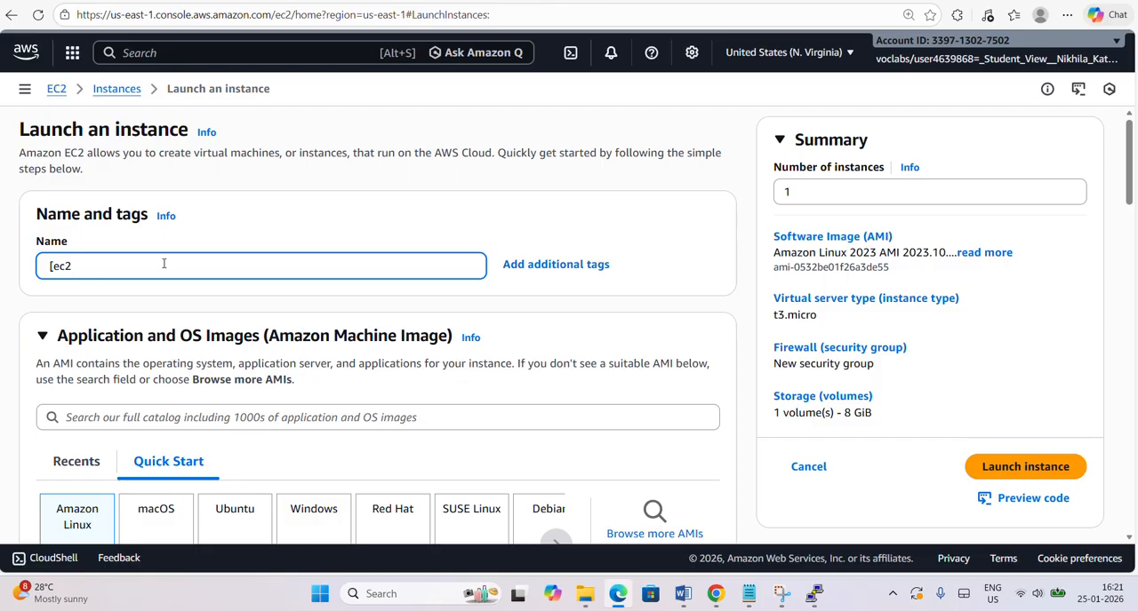
key(BackSpace)
key(BackSpace)
key(BackSpace)
key(BackSpace)
text(instance2 Linux)
key(ctrl+a)
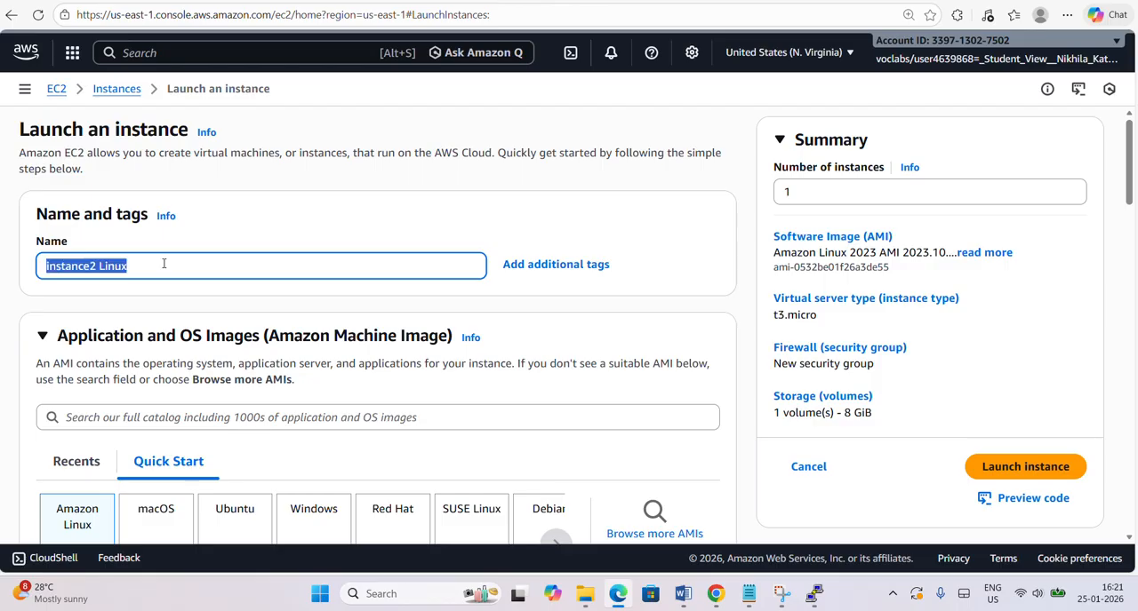
Keep the Amazon Linux 2023 kernel-6.1 AMI and set the instance type to t2.micro.
scroll(142, 360, down, 3)
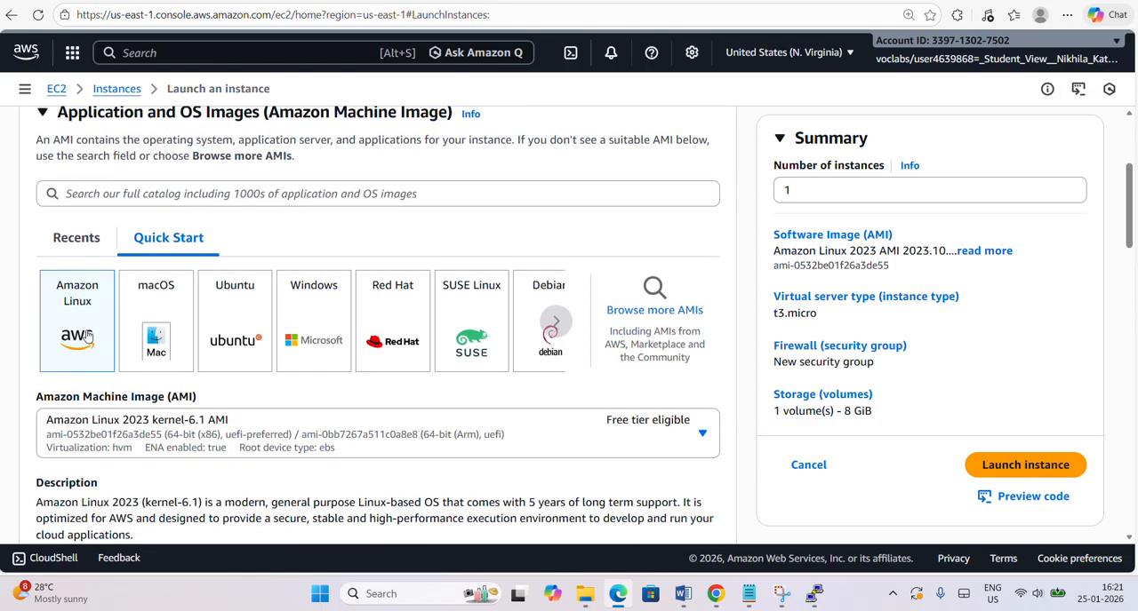
scroll(93, 337, down, 2)
click(138, 305)
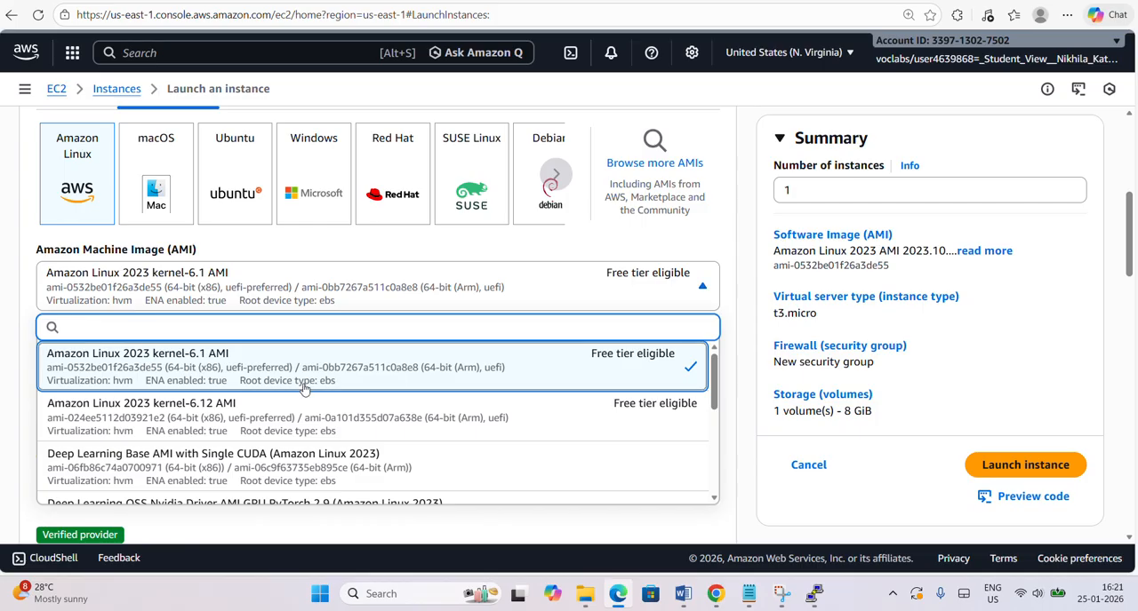
click(698, 351)
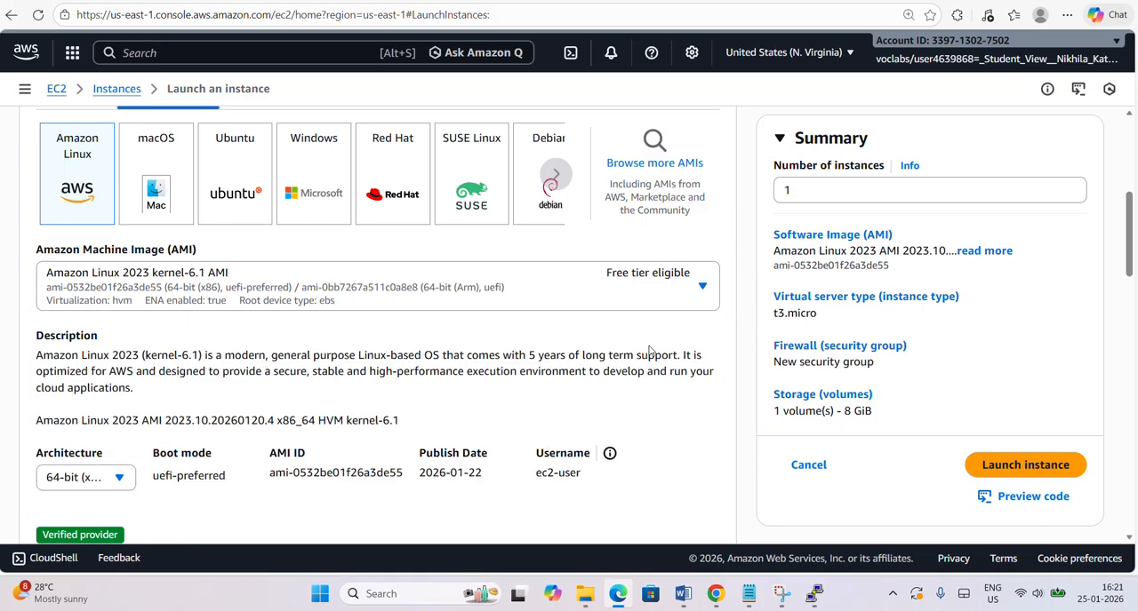
scroll(533, 369, down, 1)
scroll(495, 375, down, 4)
click(470, 276)
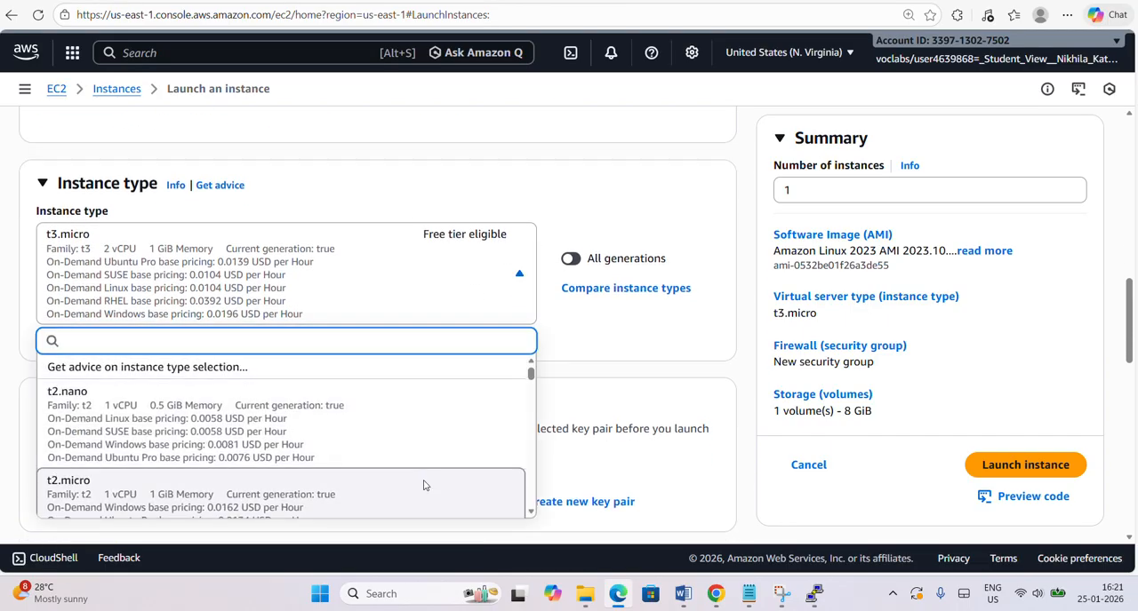
click(423, 485)
Create an RSA key pair named "instance2 Linux-key" in .pem format for the instance.
scroll(423, 485, down, 3)
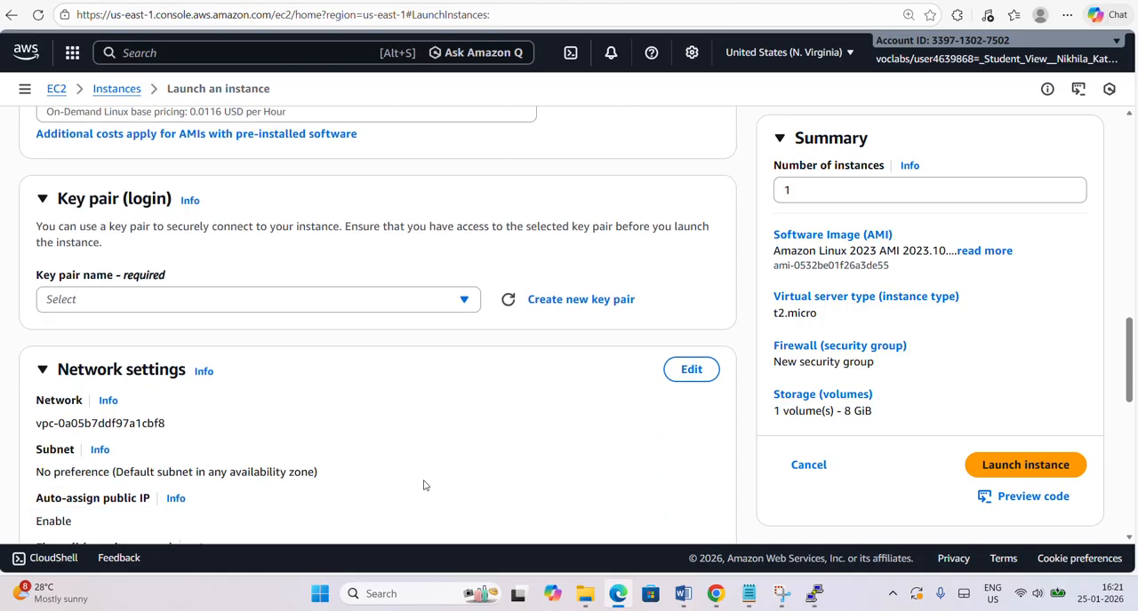
click(574, 280)
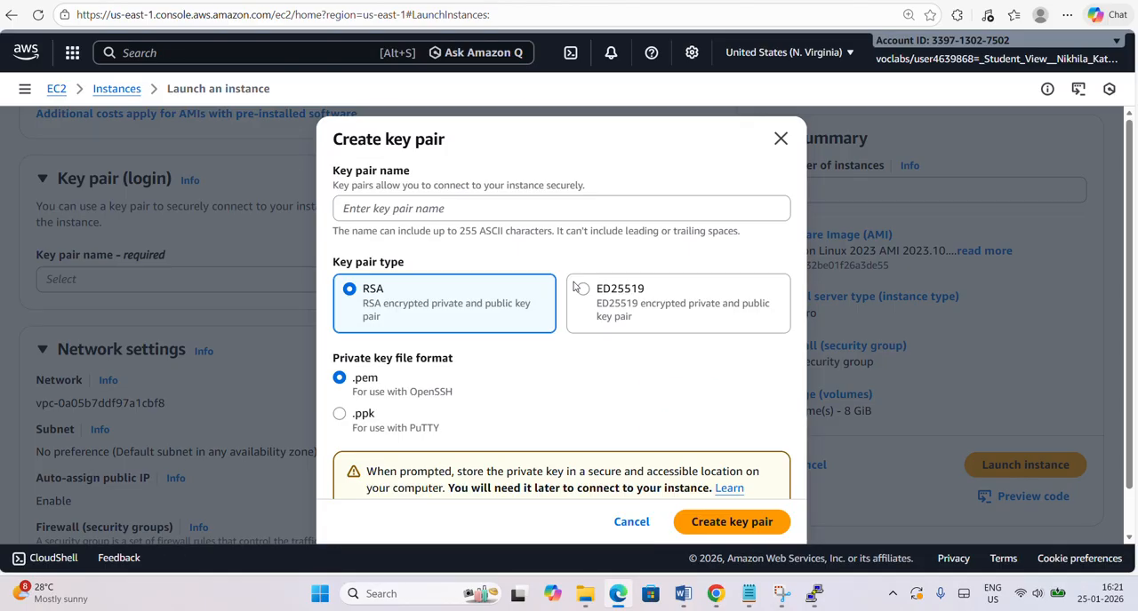
click(459, 203)
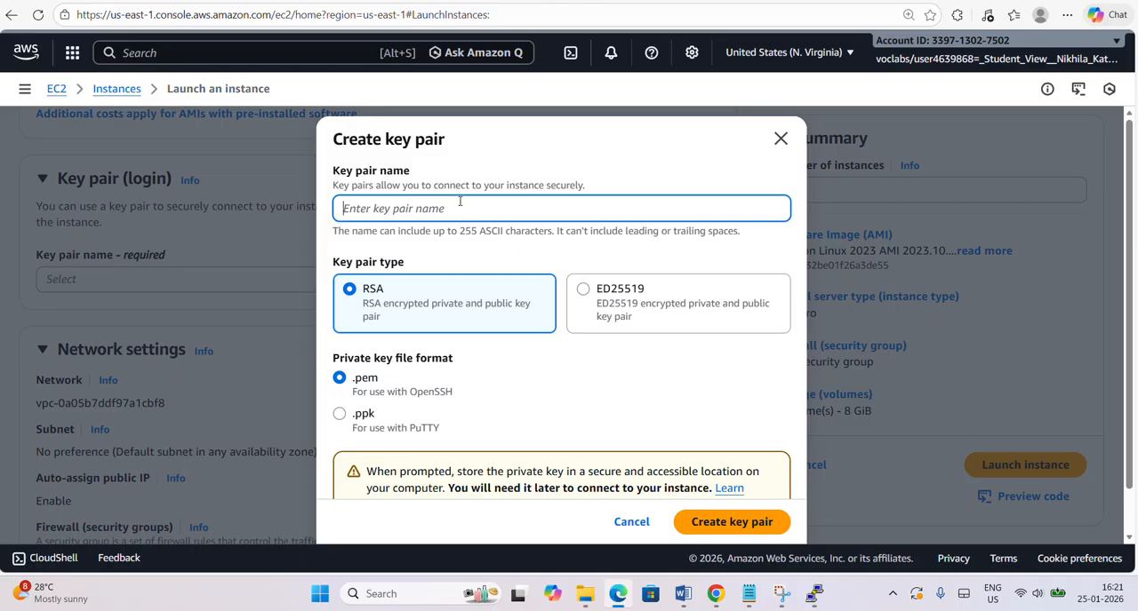
text(instance2 Linux-key)
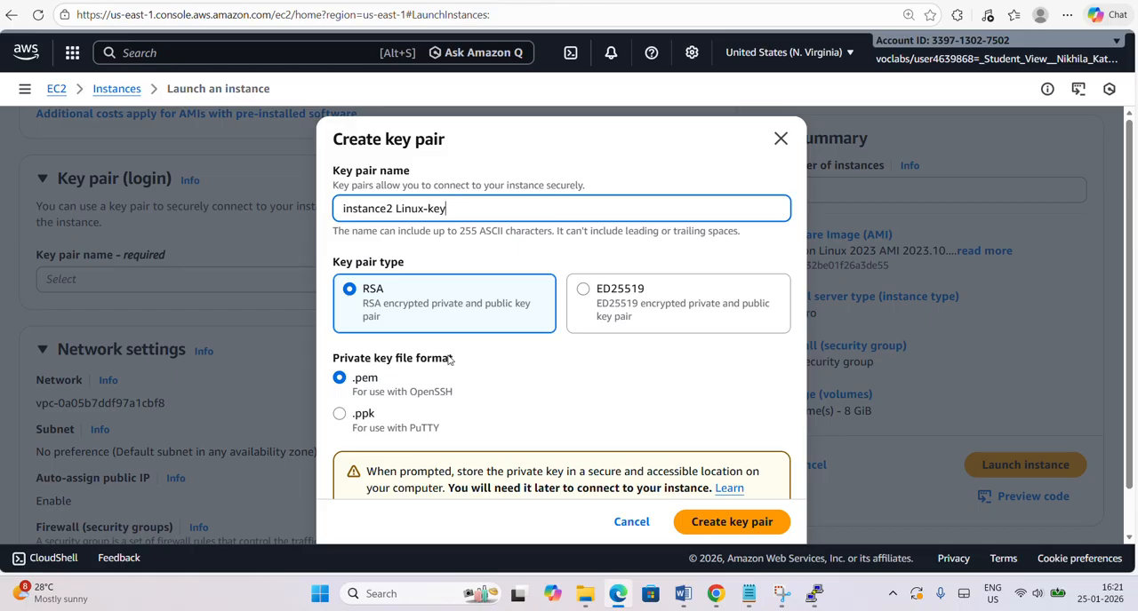
click(722, 519)
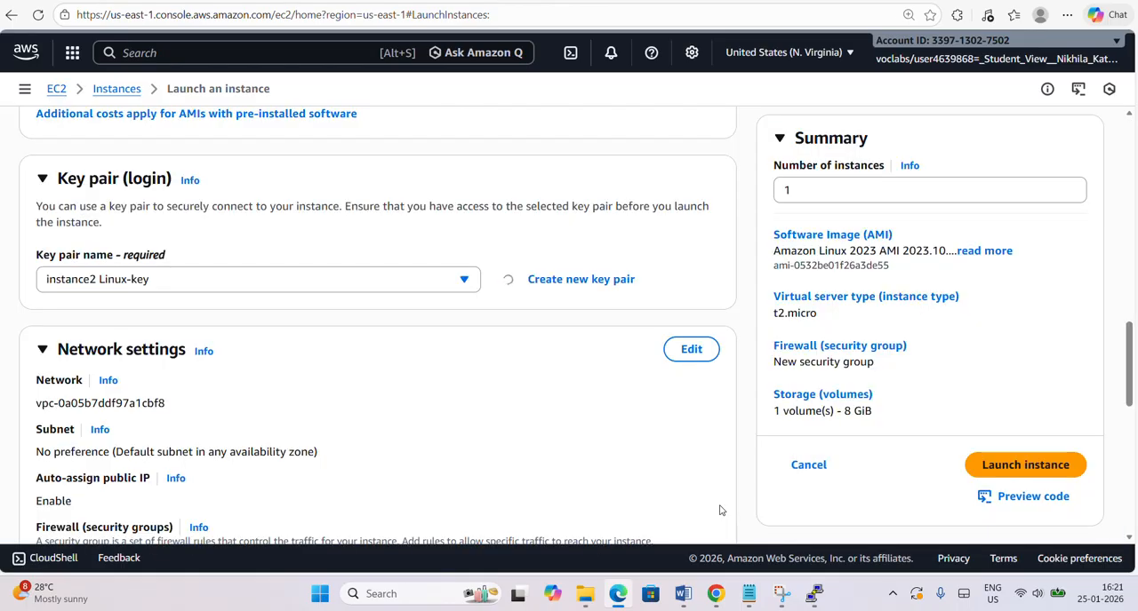
Edit the network settings and name the new security group "instance2 Linux-SG".
scroll(576, 296, down, 1)
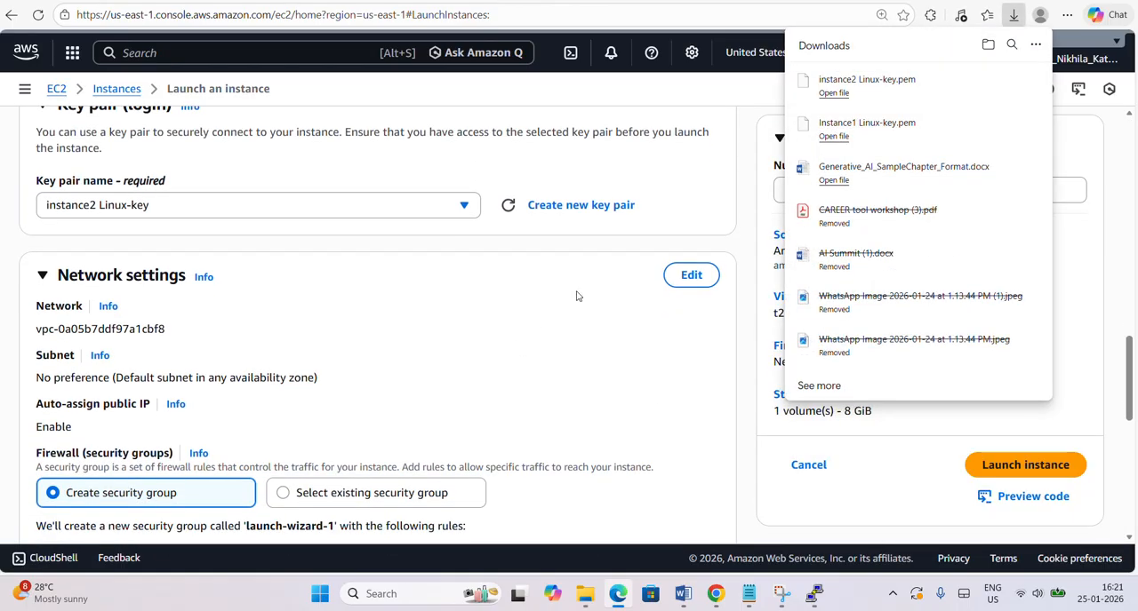
click(690, 274)
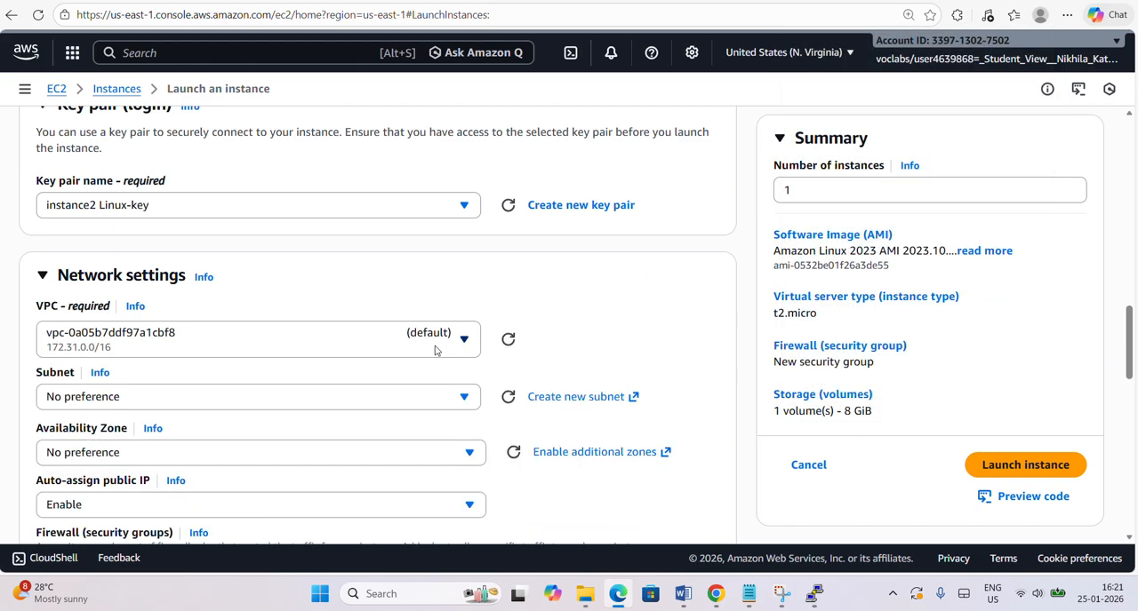
scroll(434, 349, down, 1)
scroll(434, 350, down, 3)
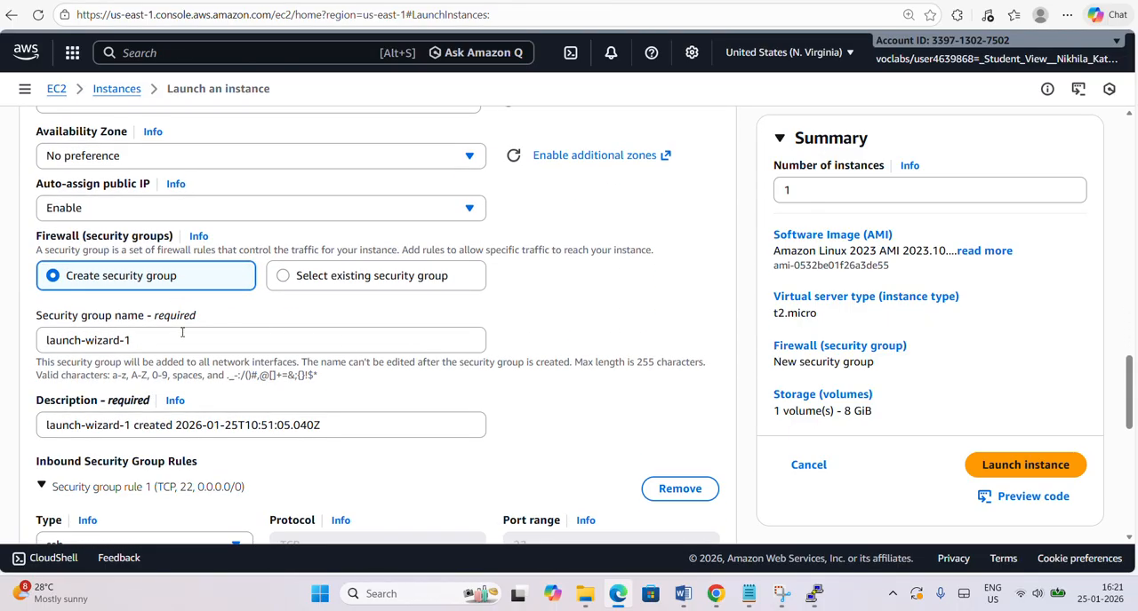
click(181, 338)
key(ctrl+a)
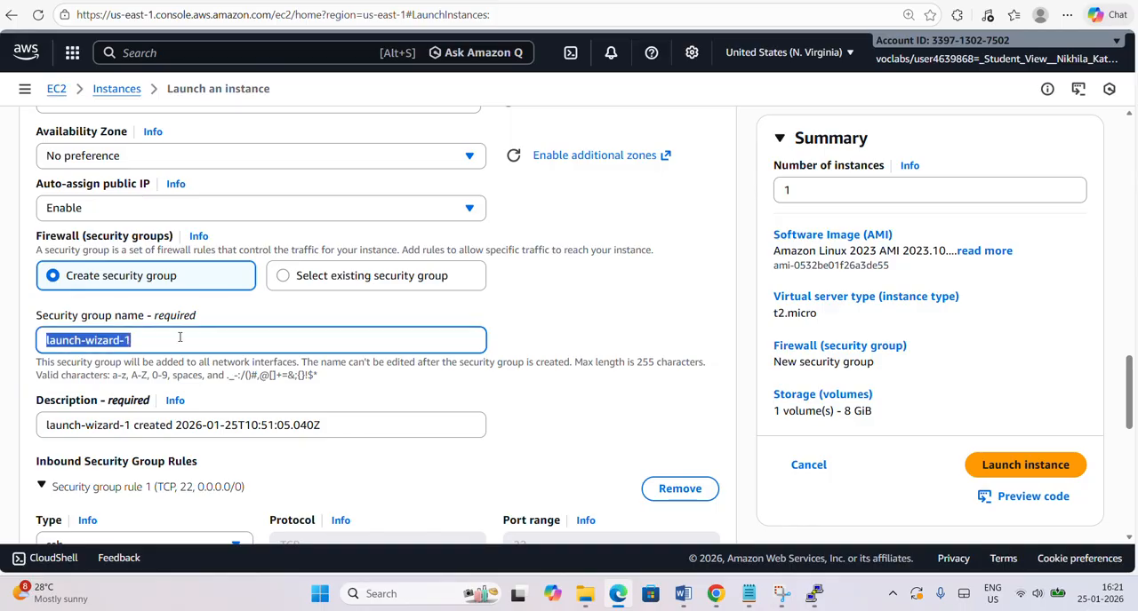
text(instance2 Linux)
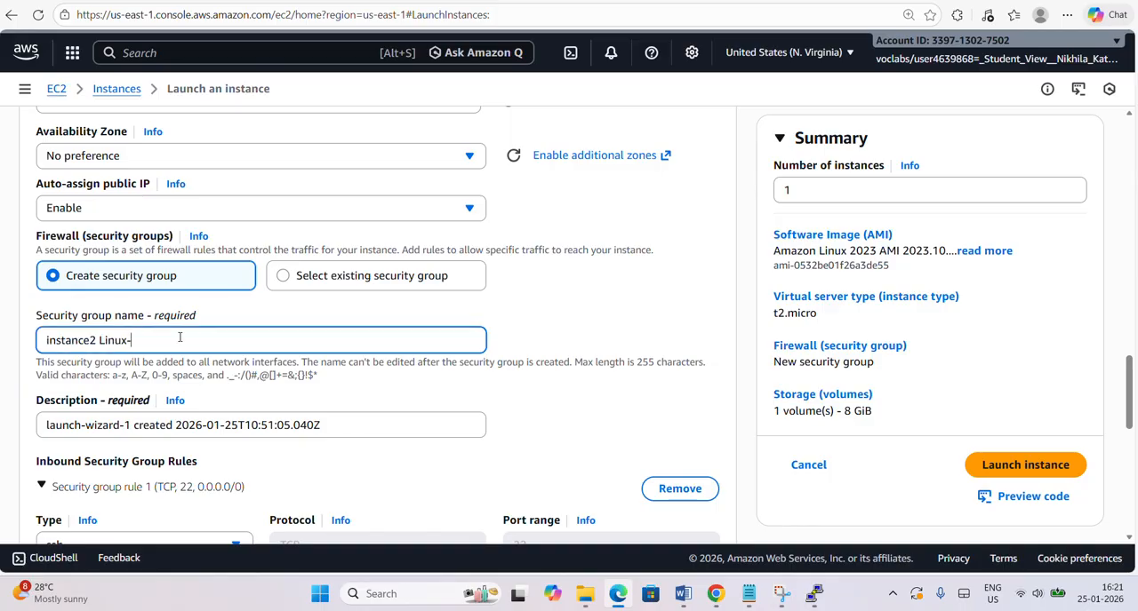
text(-SG)
Copy the security group name into its description, replacing the default text with "instance2 Linux-SG".
key(ctrl+a)
key(ctrl+c)
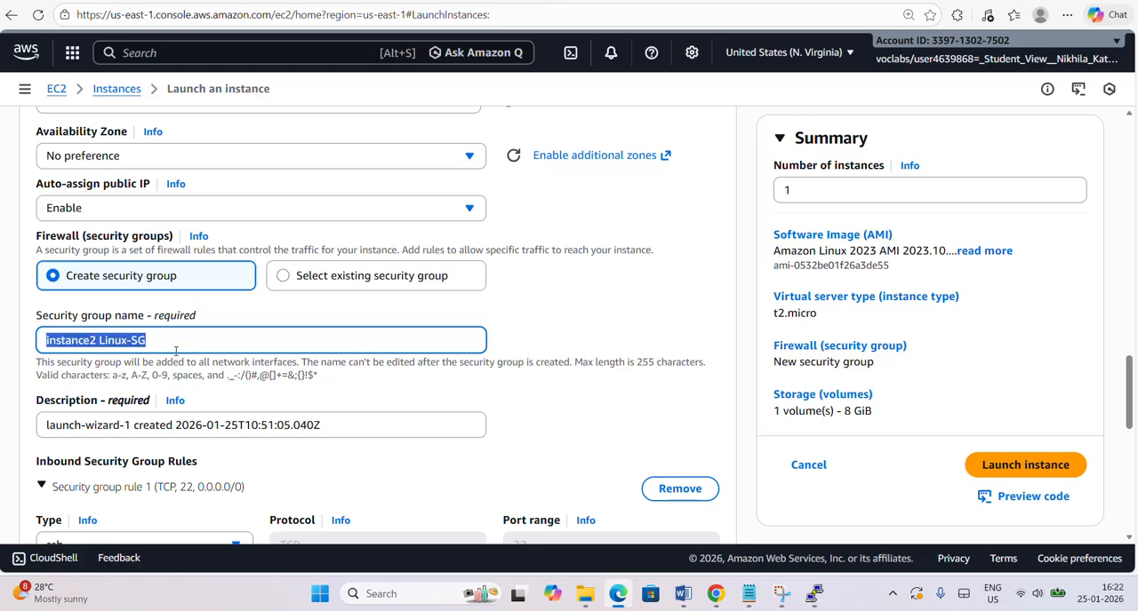
click(178, 427)
key(ctrl+a)
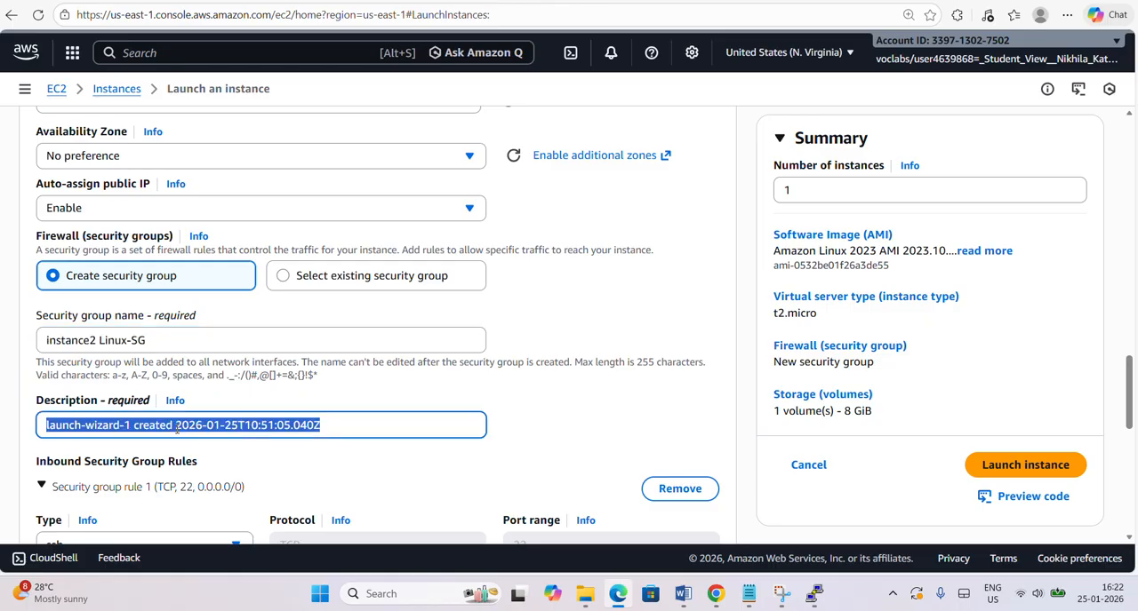
key(ctrl+v)
Keep the SSH rule open to Anywhere and the 8 GiB gp3 root volume, and launch the instance.
scroll(176, 429, down, 3)
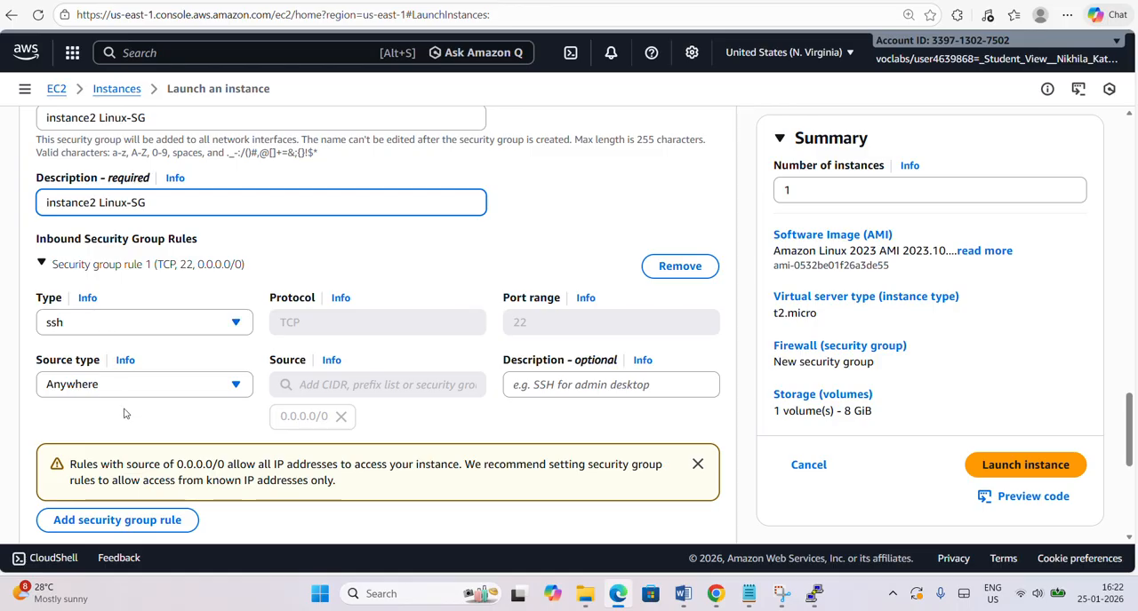
scroll(124, 413, down, 1)
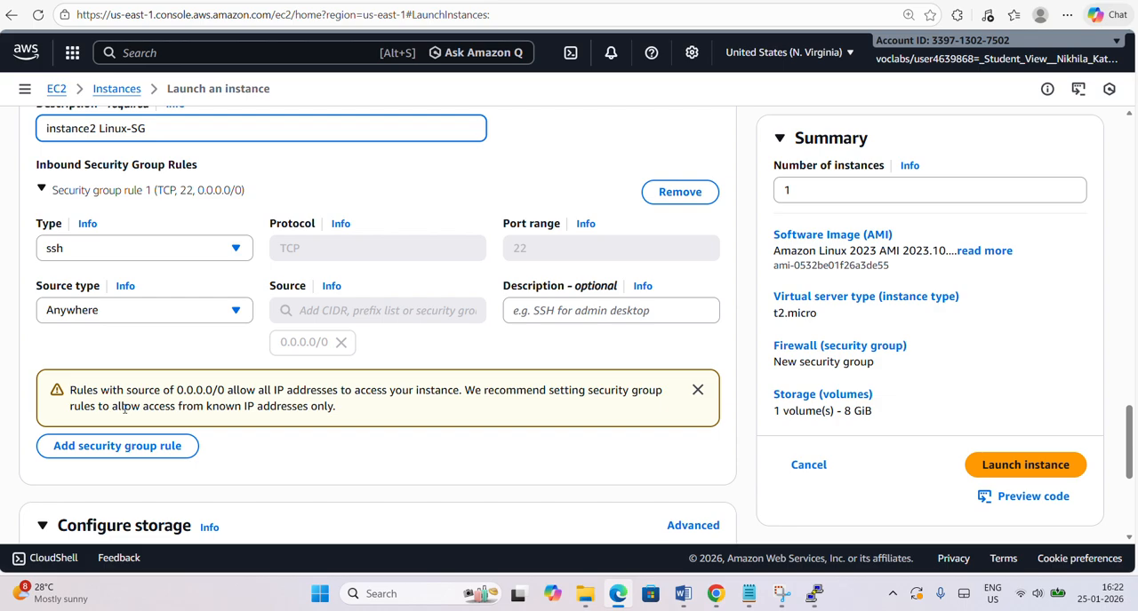
scroll(124, 411, down, 3)
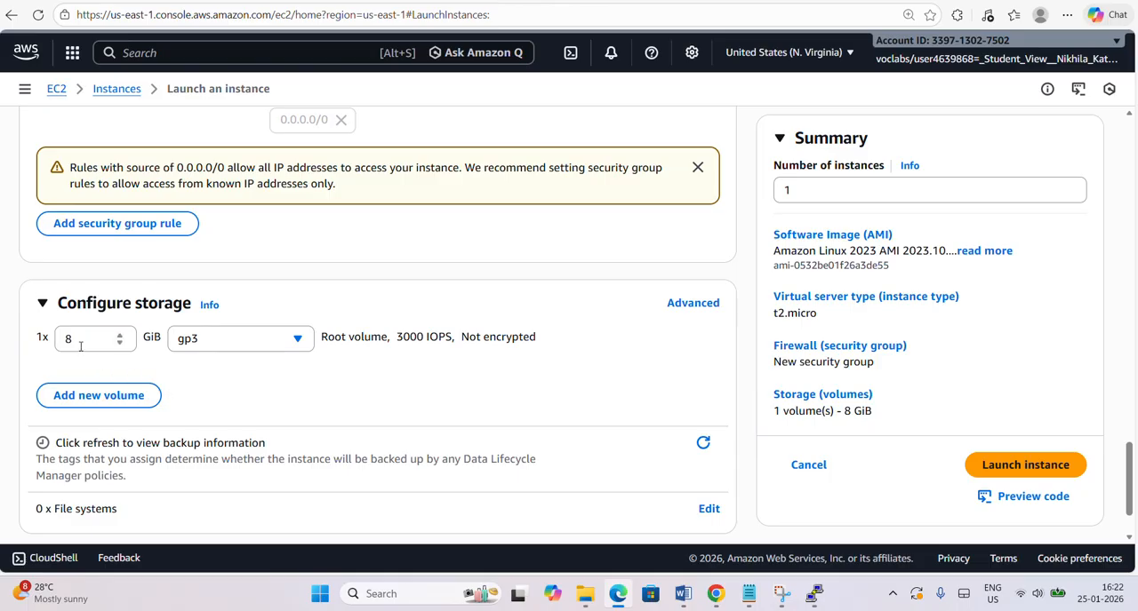
drag(75, 340, 67, 338)
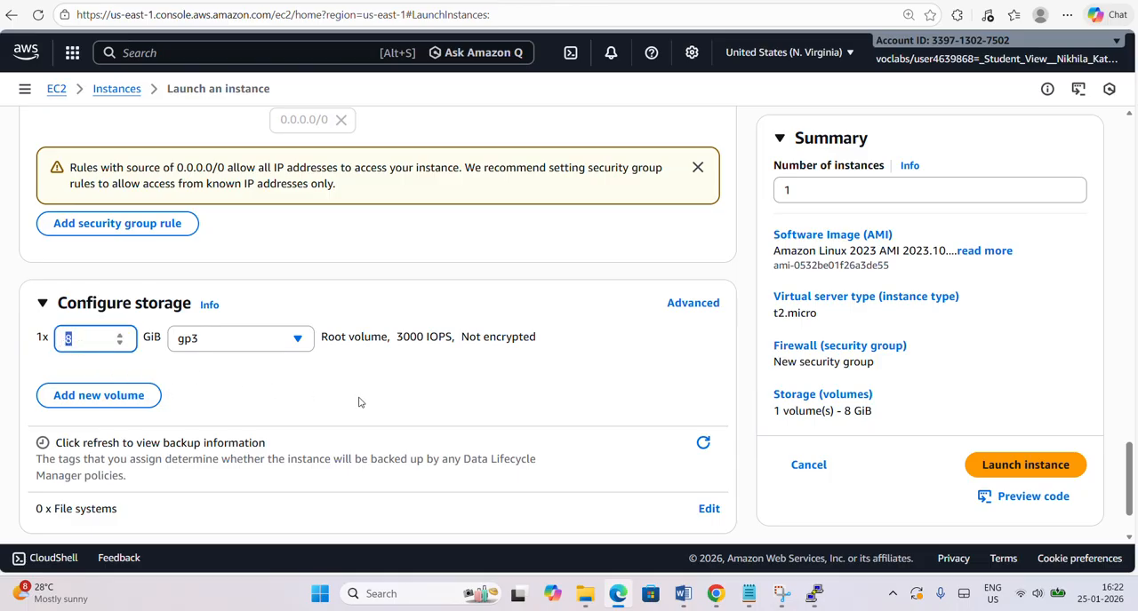
scroll(359, 403, down, 1)
scroll(359, 402, down, 1)
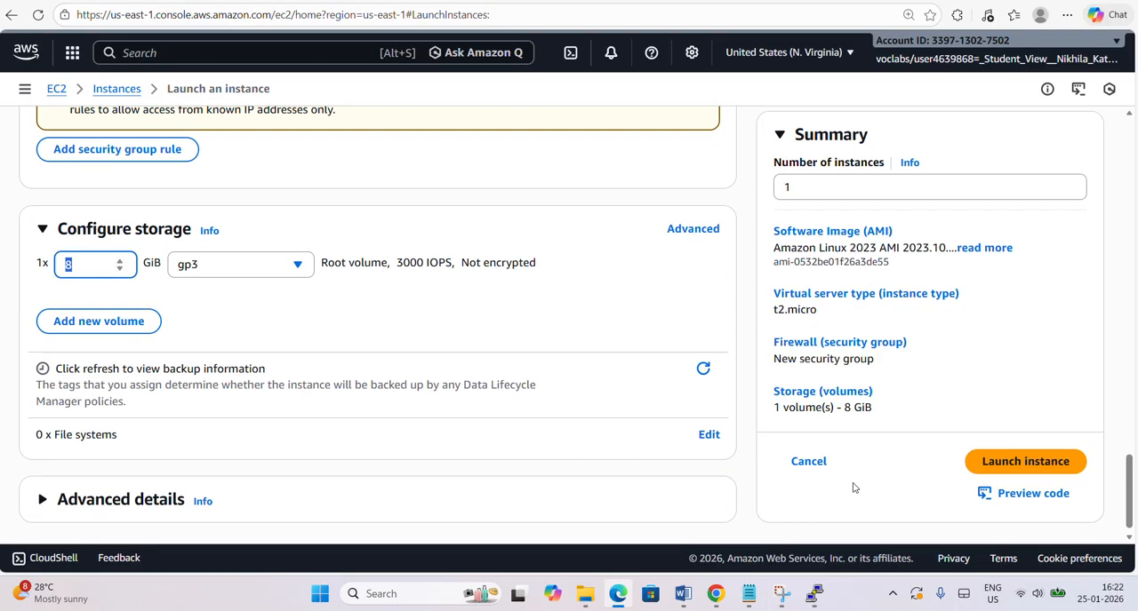
click(1022, 462)
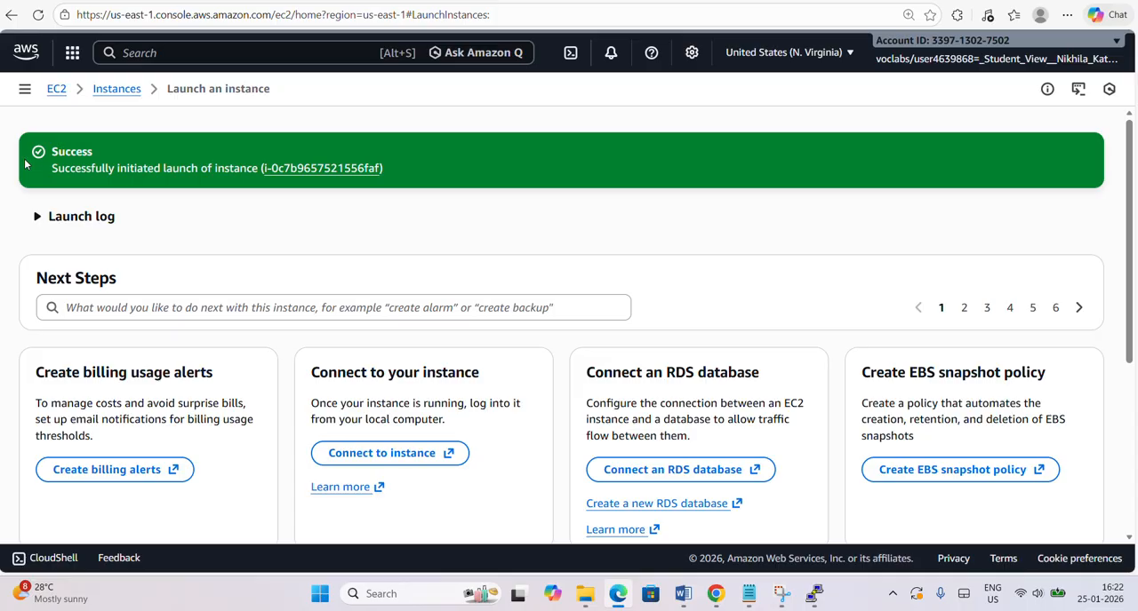
Return to the instances list, select only instance2 Linux and copy its instance ID.
click(134, 92)
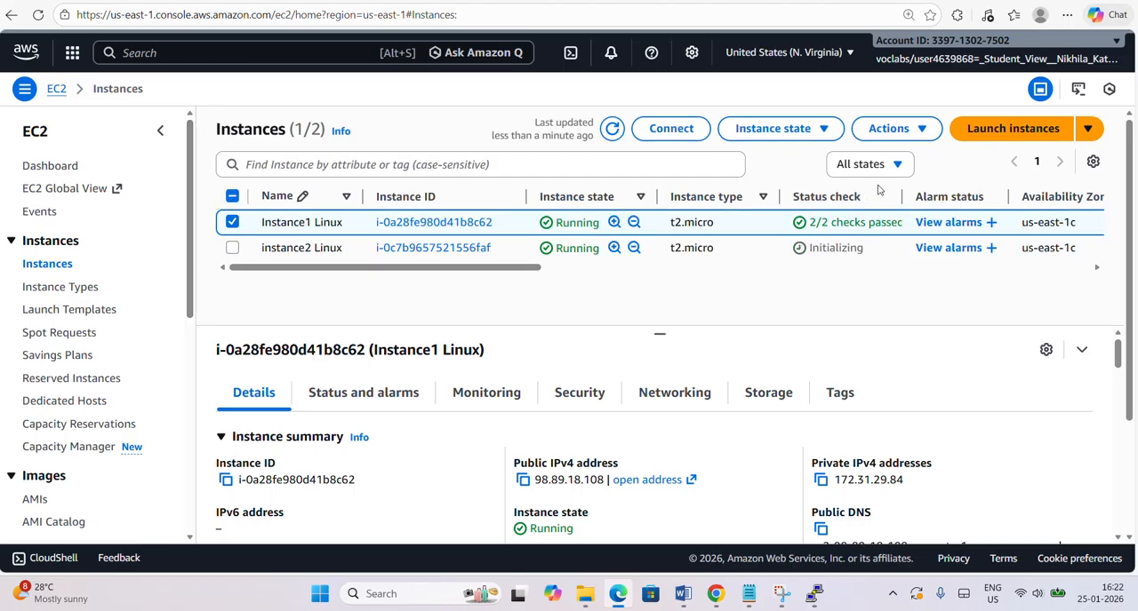
drag(871, 202, 790, 206)
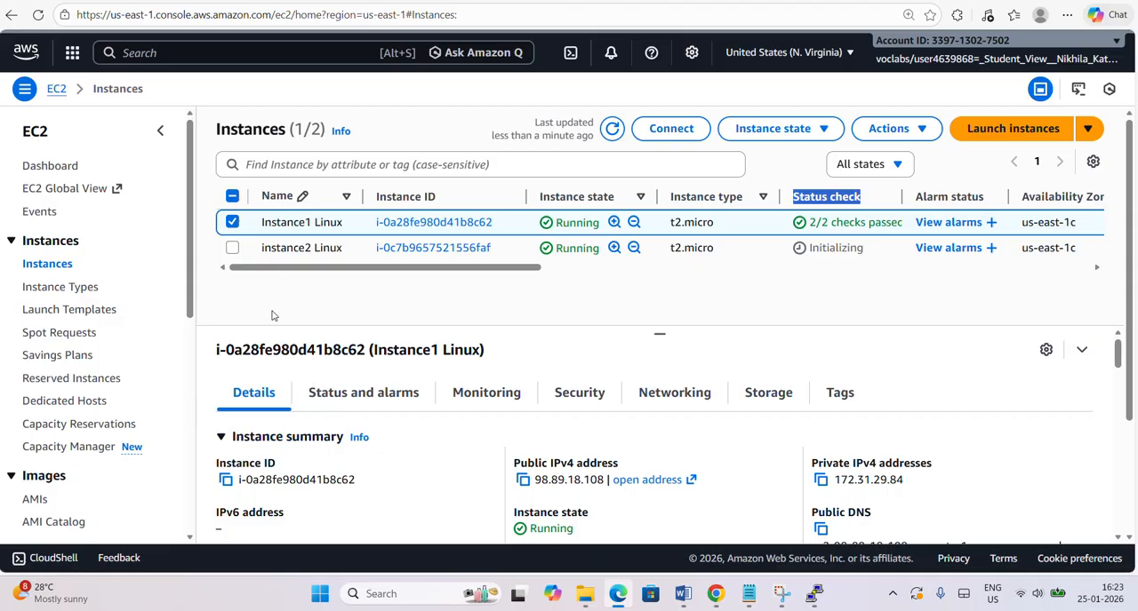
click(234, 250)
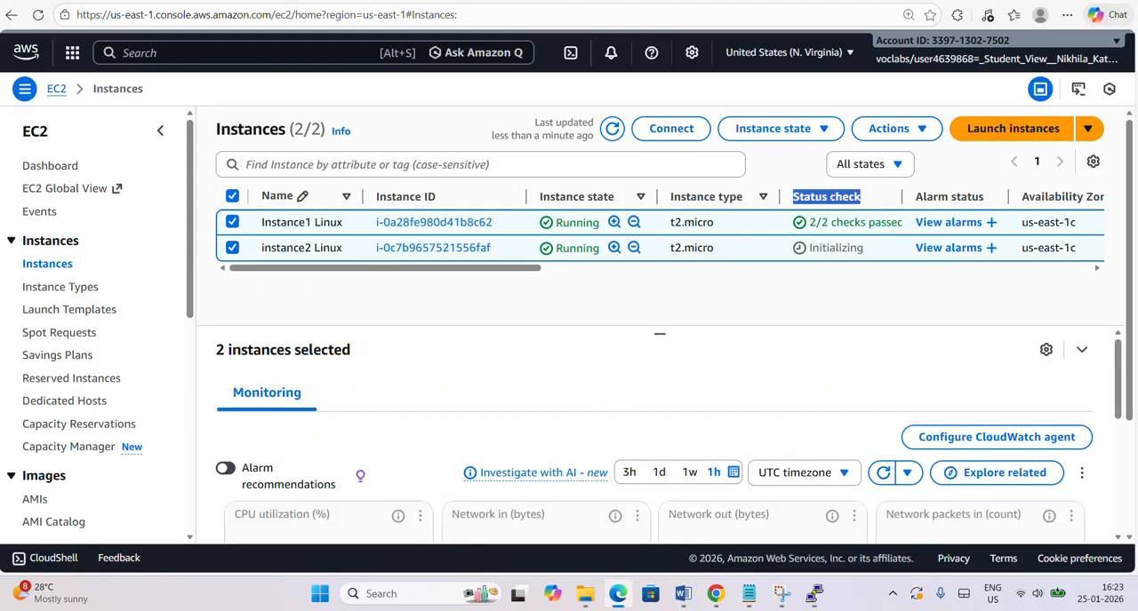
click(232, 222)
click(226, 481)
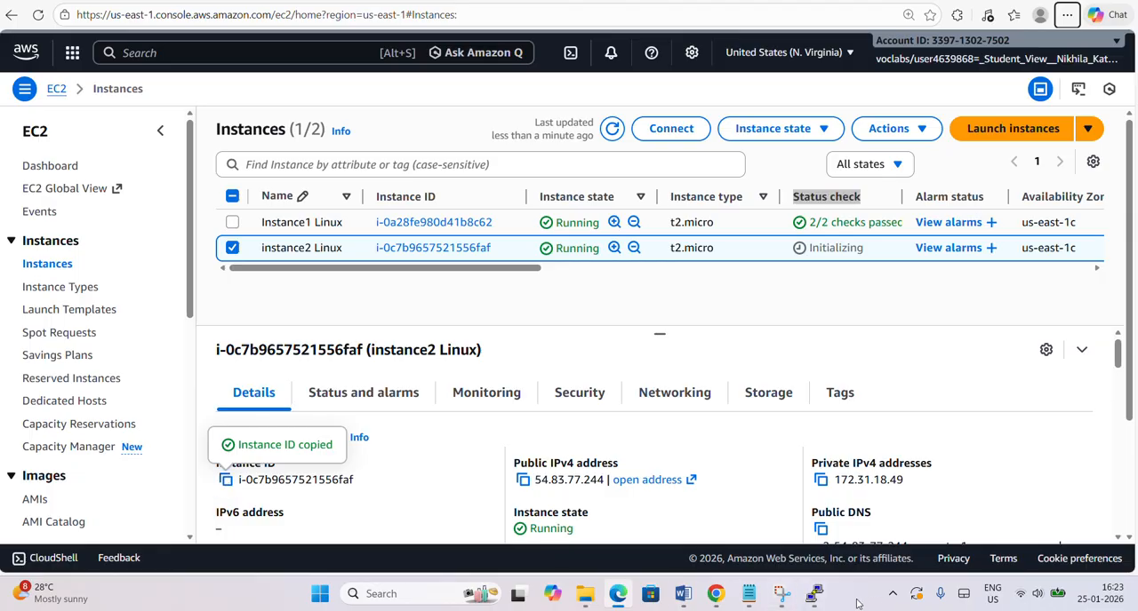
Switch to Notepad and add the heading "Instance2 Linux" below the Instance1 Linux details, leaving blank space between them.
click(749, 597)
click(705, 257)
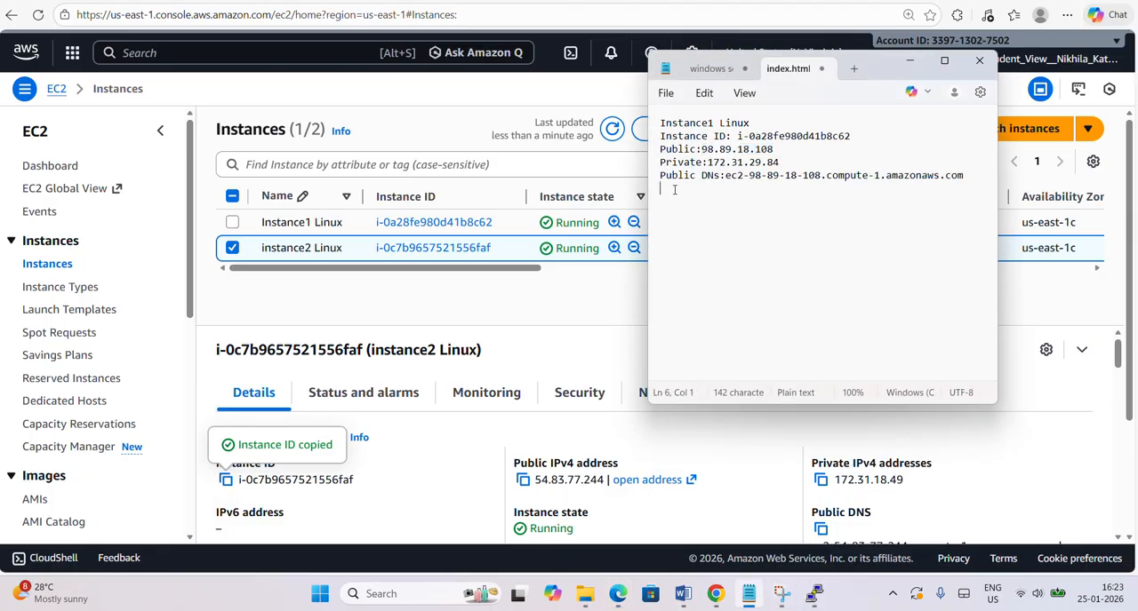
key(Return)
key(Return)
text(Instance2 LI)
key(BackSpace)
text(inux )
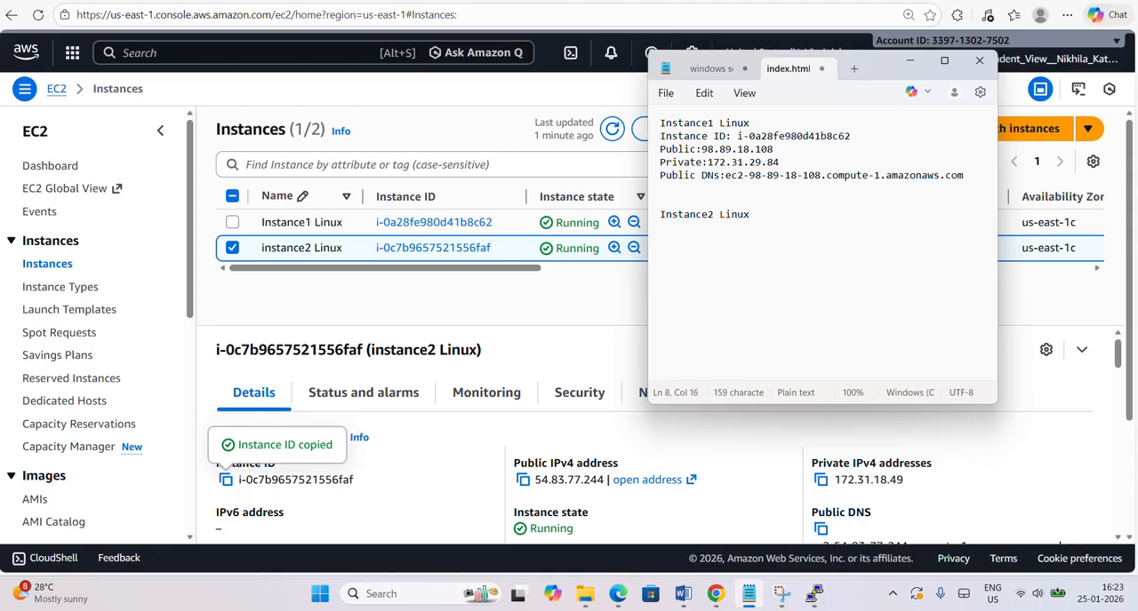
text(Instance ID:)
key(ctrl+v)
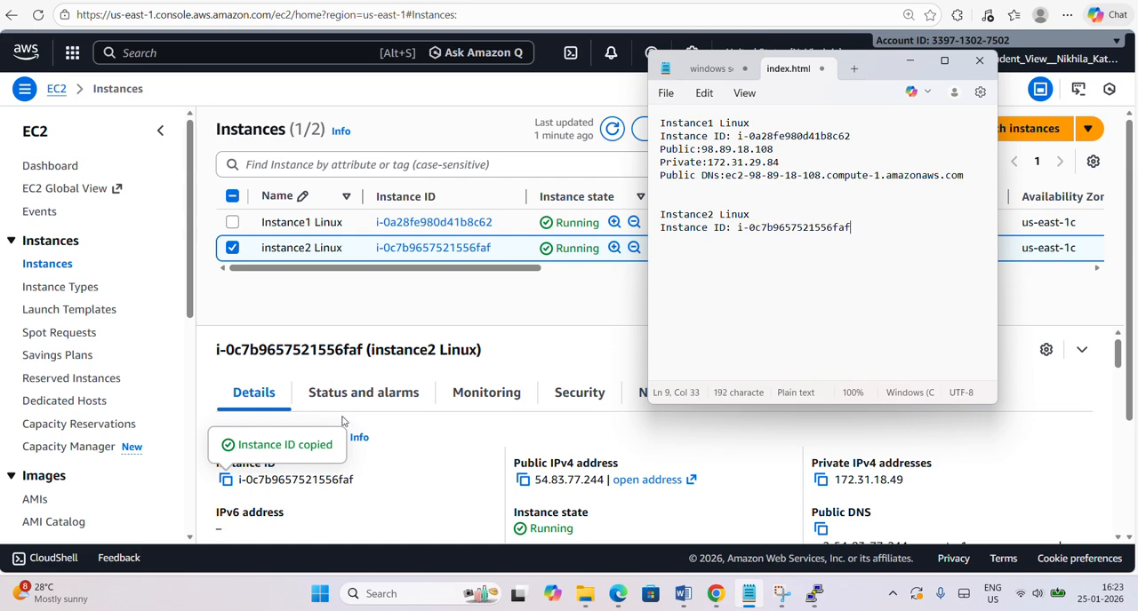
Add three label lines below the Instance2 Linux ID: "Public:", "Private:" and "Public DNS:".
key(Return)
text(Public:)
key(Return)
text(Private:)
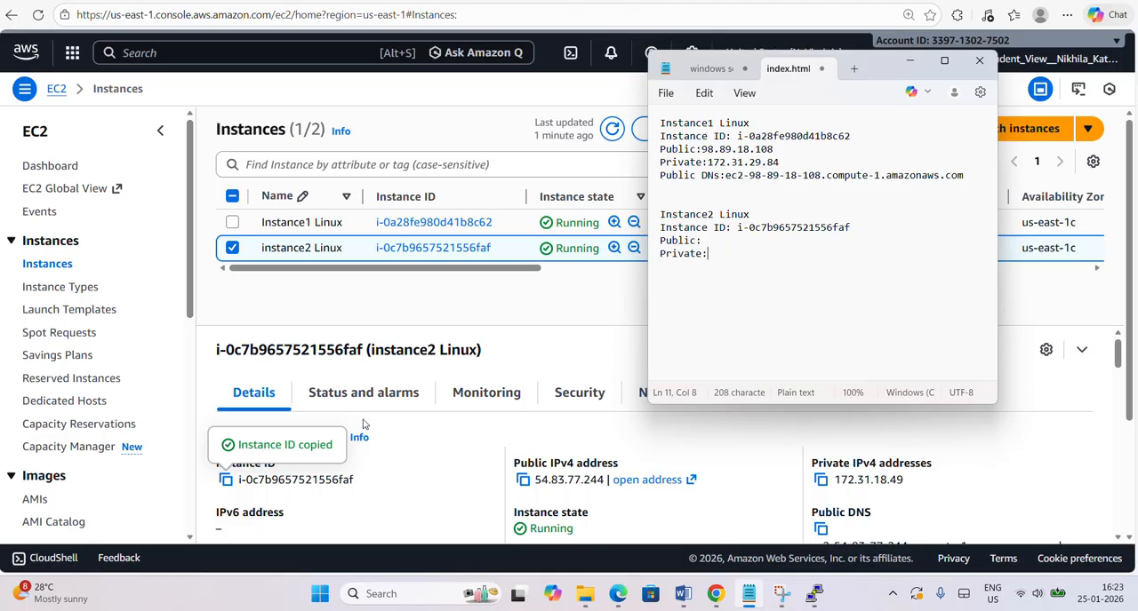
key(Return)
text(Public DNS:)
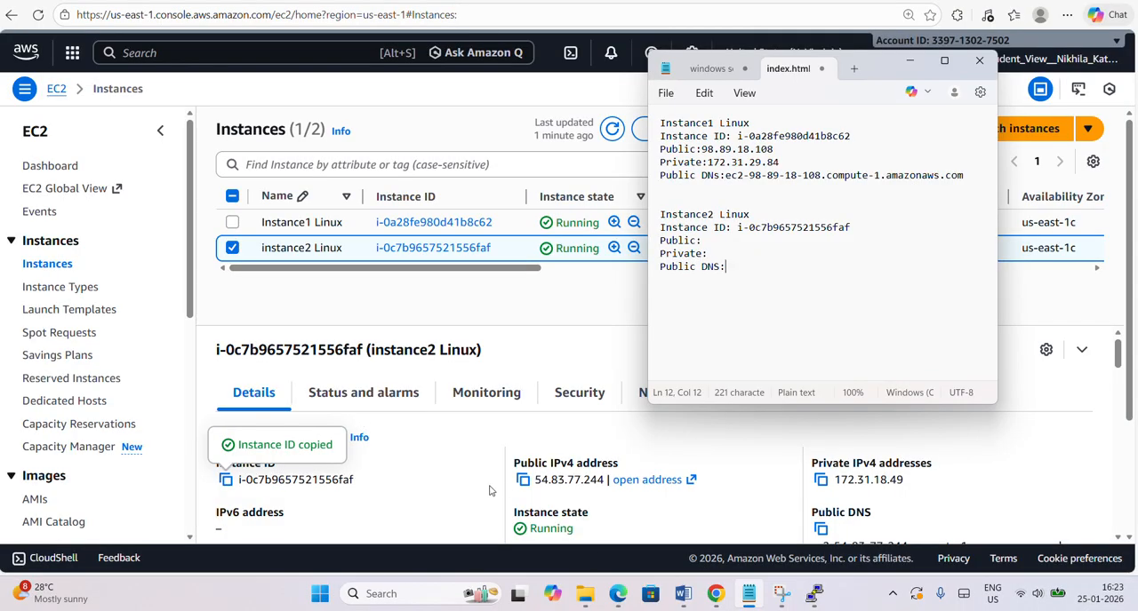
Copy instance2 Linux's public IPv4 address, 54.83.77.244, from the EC2 console into the Instance2 "Public:" line in Notepad.
click(523, 480)
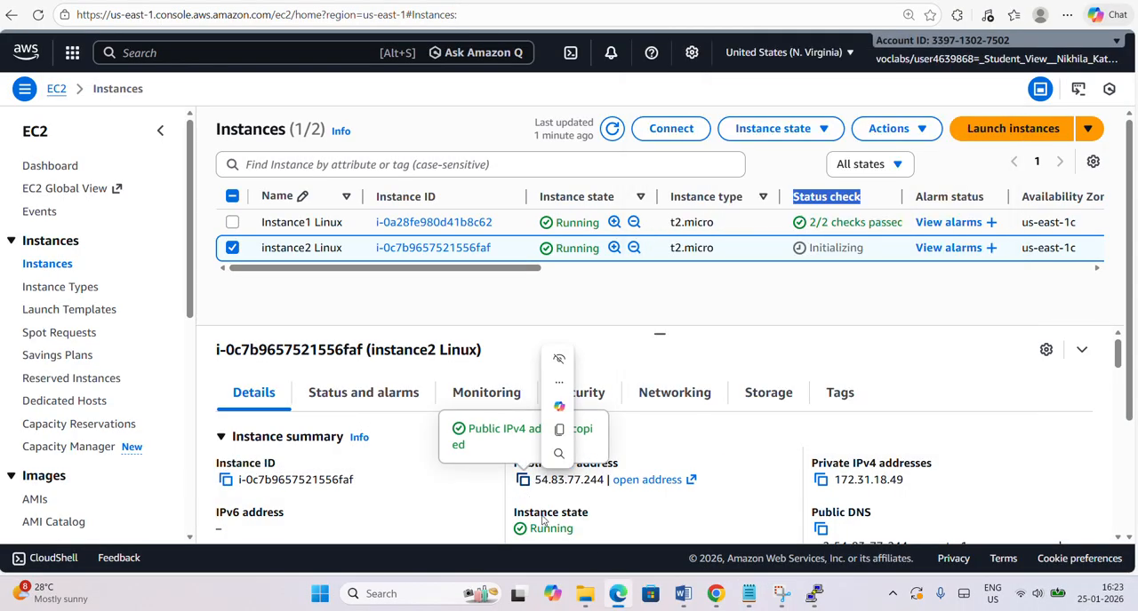
click(748, 595)
click(716, 241)
key(ctrl+v)
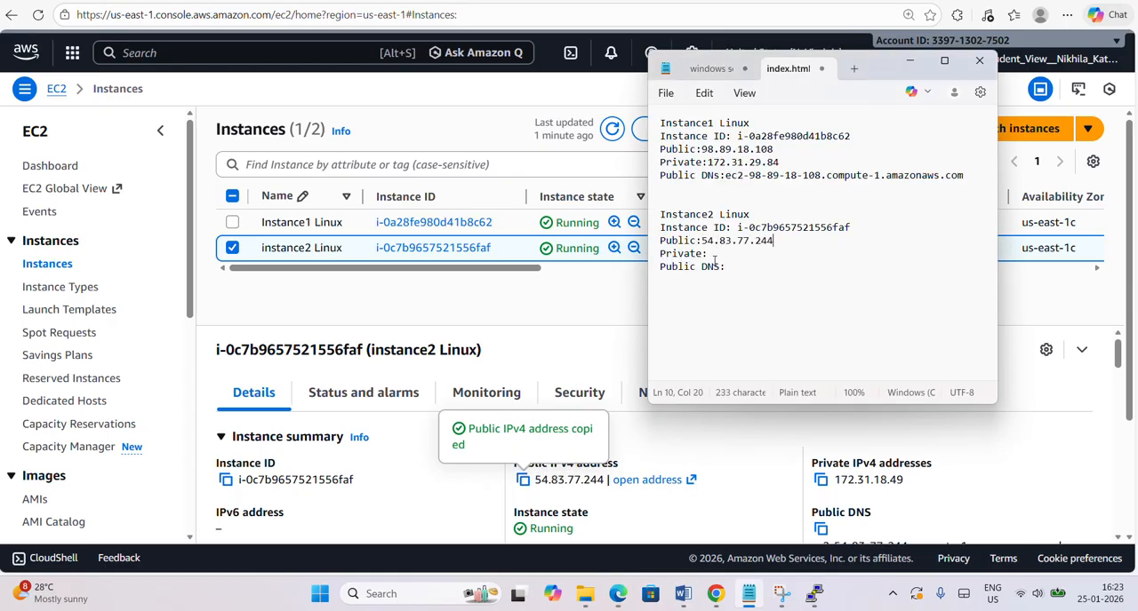
Copy instance2 Linux's private IPv4 address, 172.31.18.49, from the console into the Instance2 "Private:" line in Notepad.
click(820, 480)
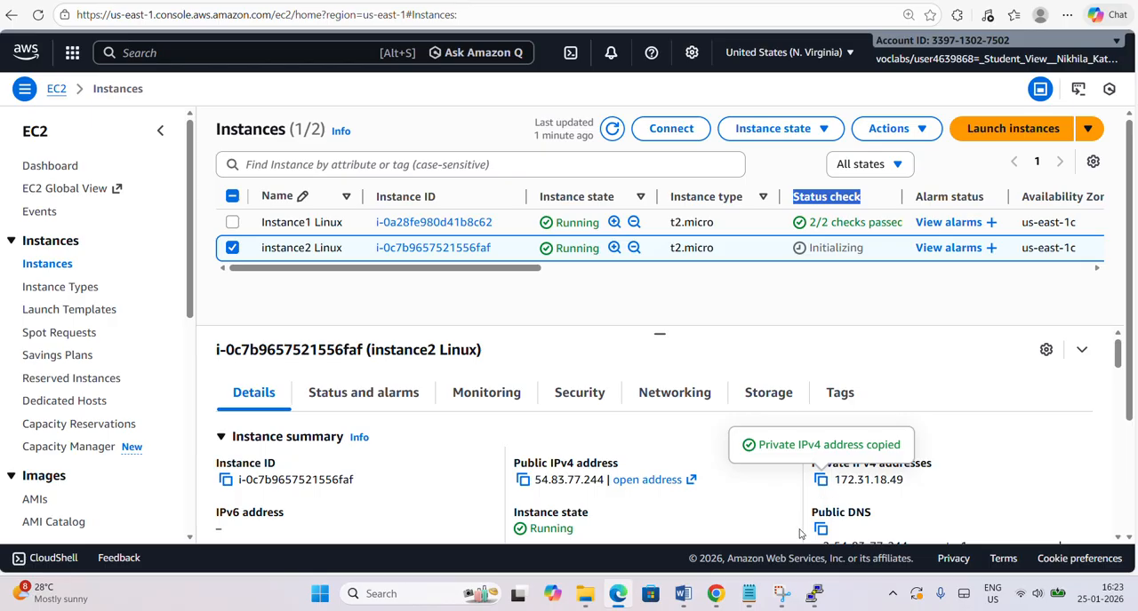
click(748, 594)
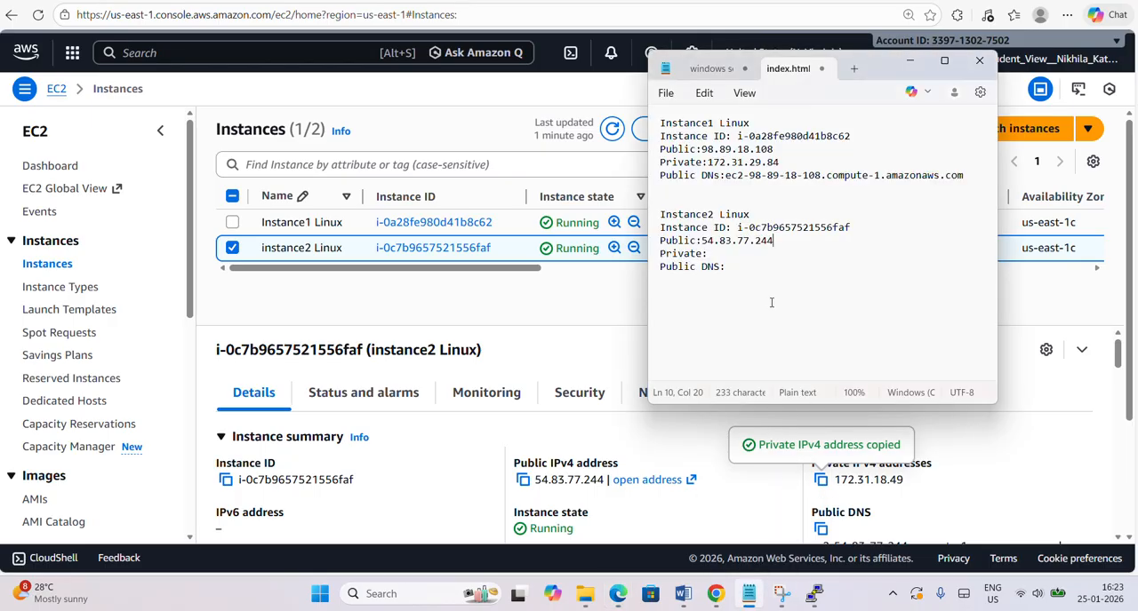
click(737, 256)
key(ctrl+v)
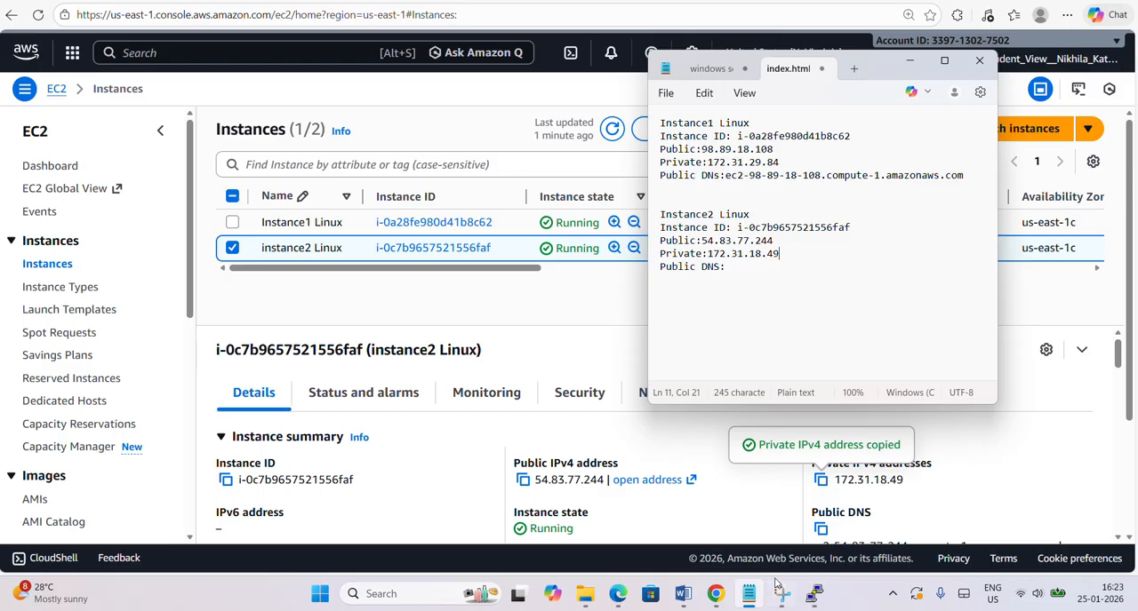
Copy instance2 Linux's public DNS name, ec2-54-83-77-244.compute-1.amazonaws.com, from the console into the "Public DNS:" line in Notepad.
click(820, 528)
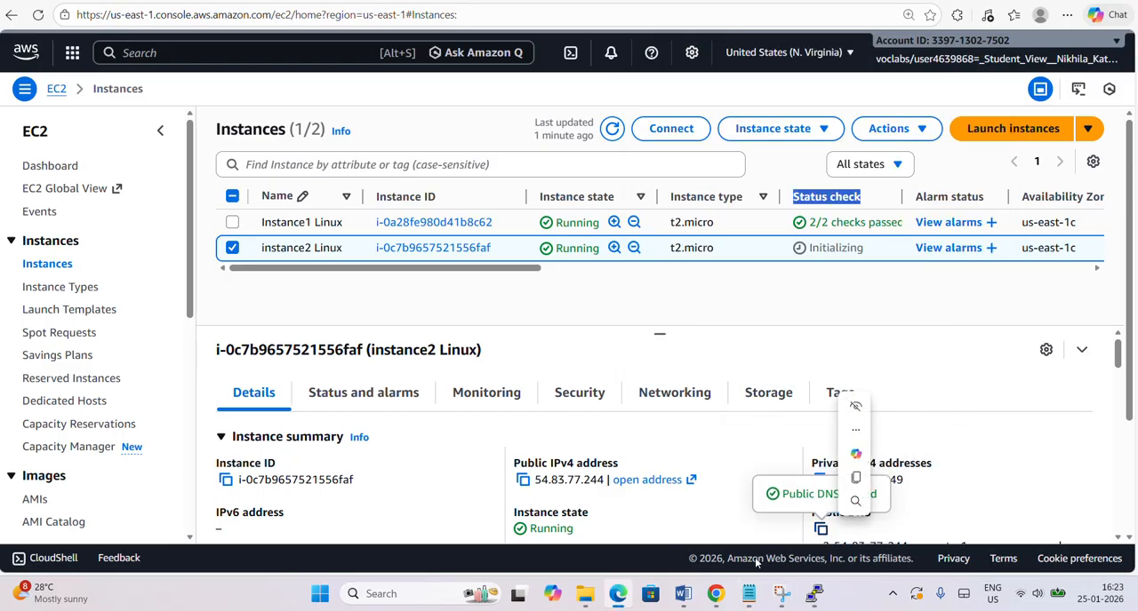
mouse_move(690, 600)
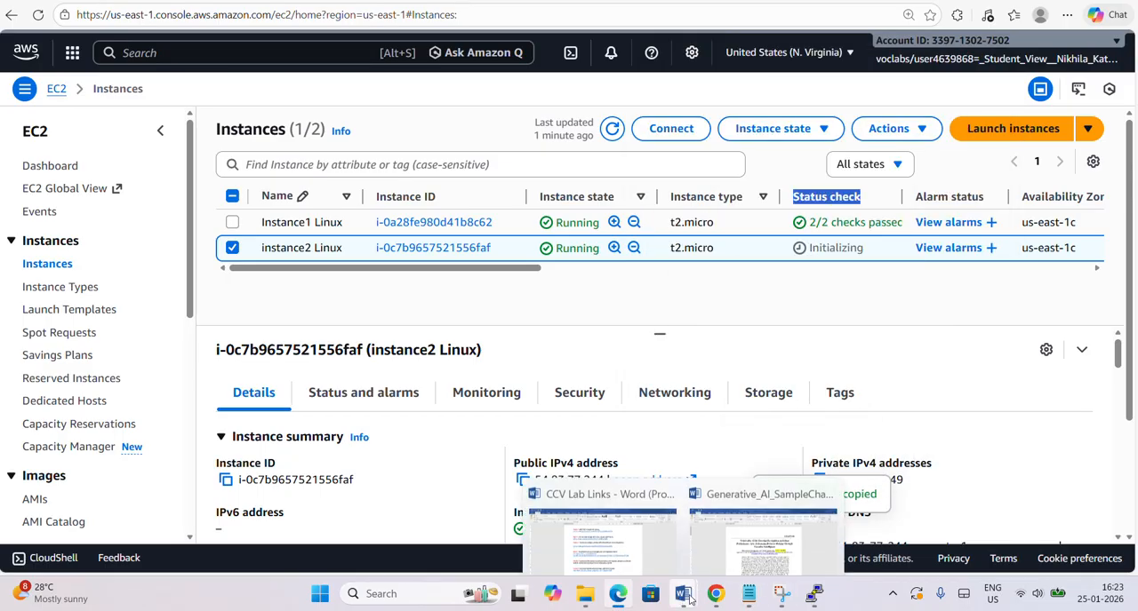
click(749, 594)
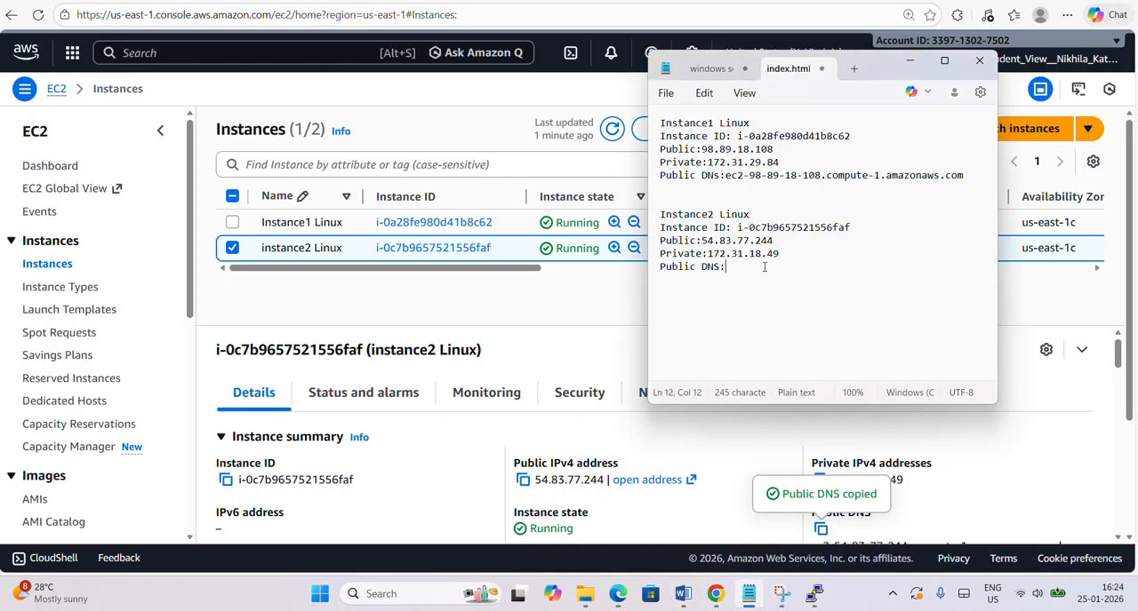
key(ctrl+v)
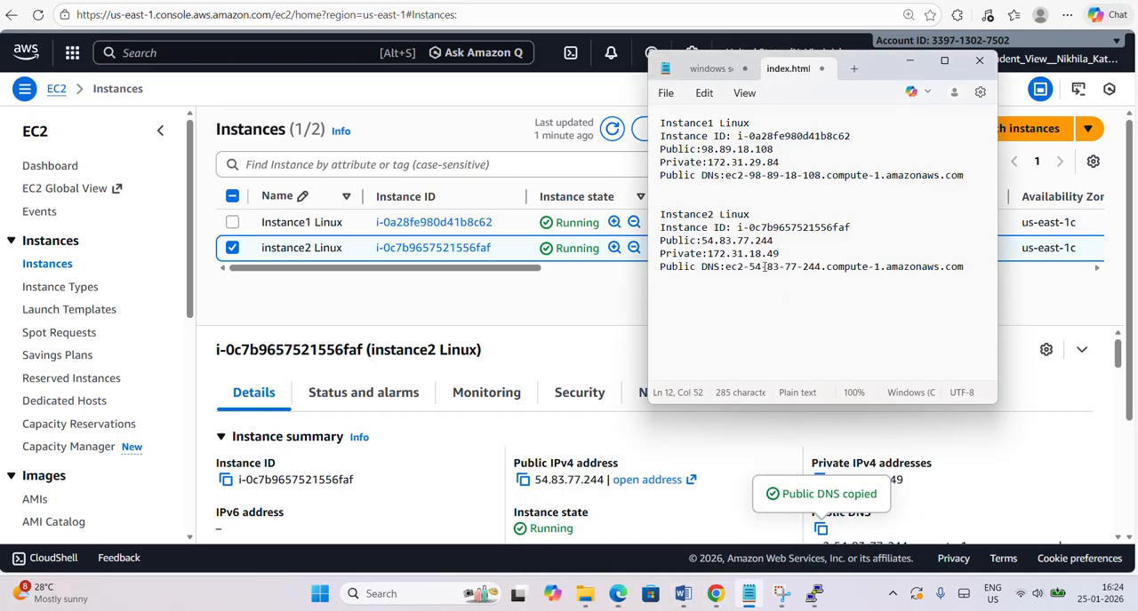
Return to the EC2 console and refresh the instances list to check instance2 Linux's status checks.
click(572, 320)
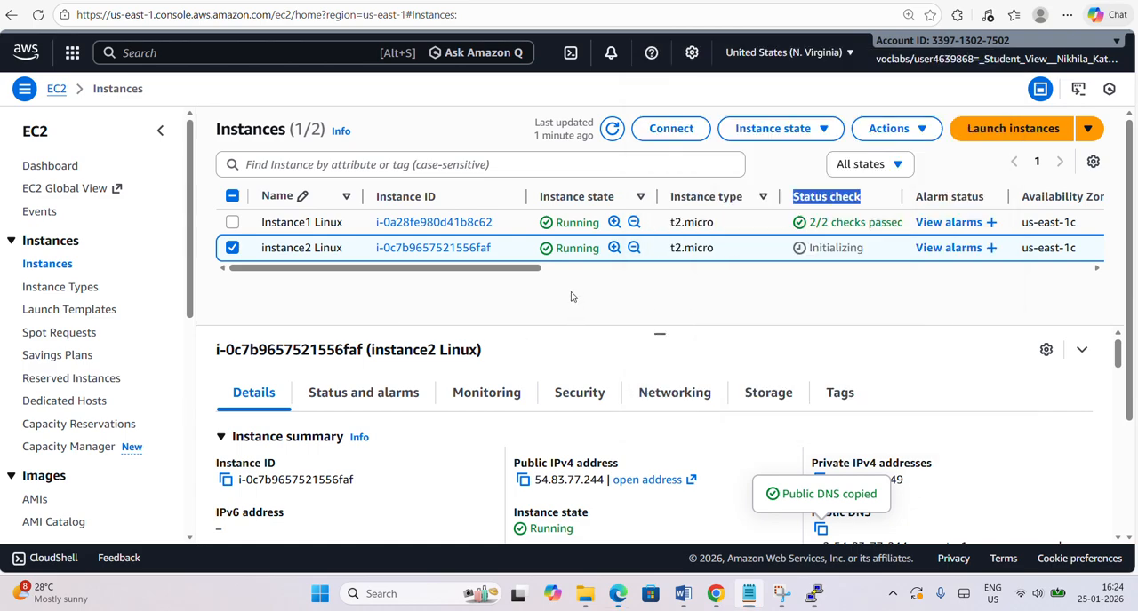
click(612, 130)
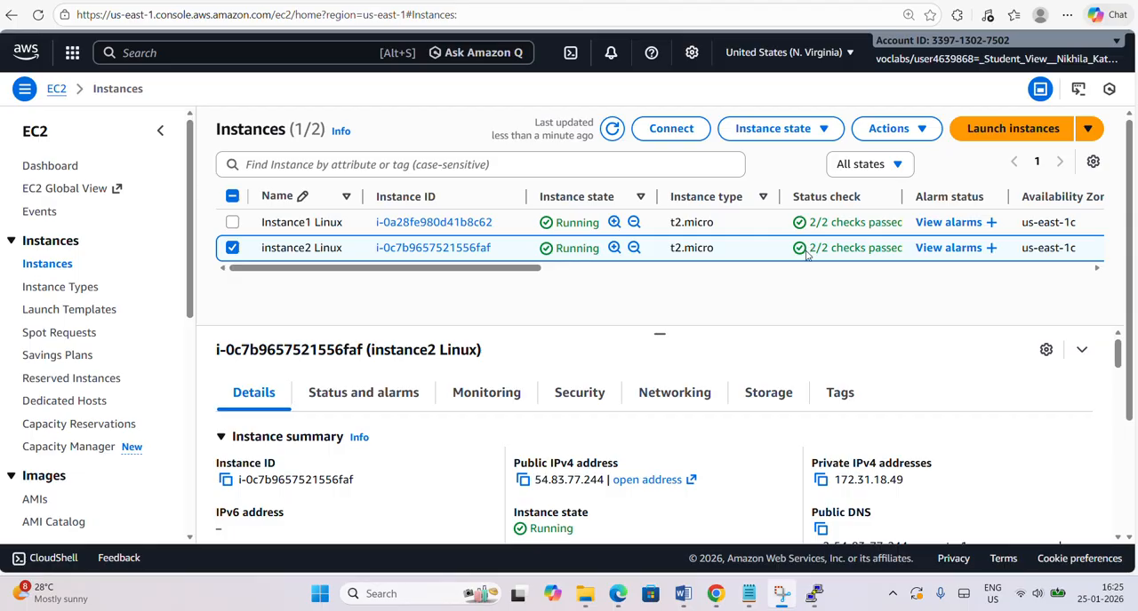
click(612, 130)
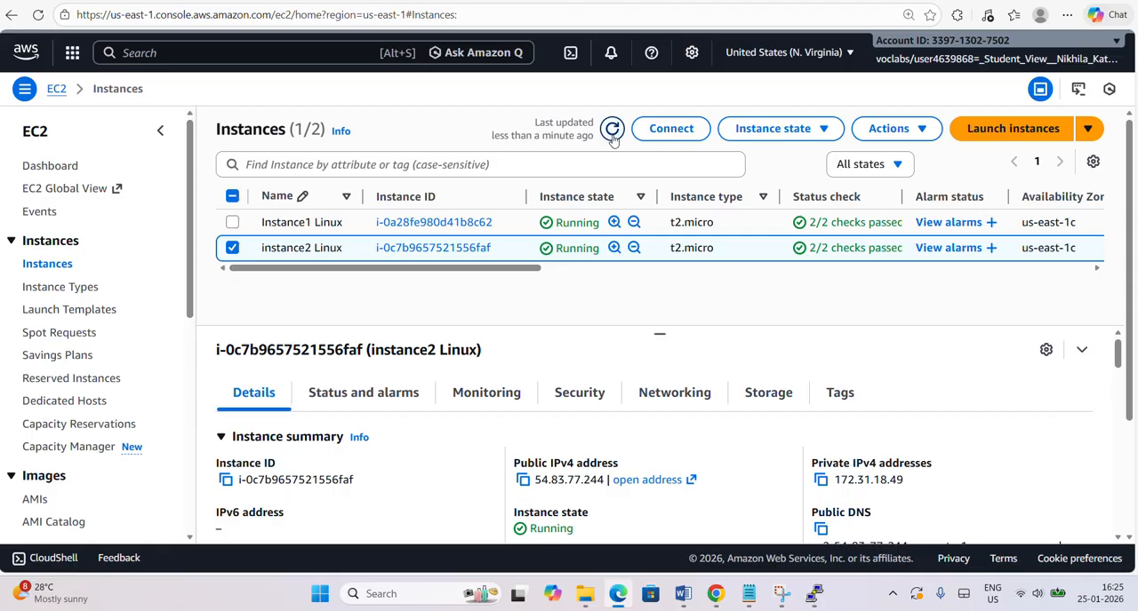
Open PuTTYgen and load instance2 Linux-key.pem from Downloads with all file types shown, dismissing the import notice.
click(318, 602)
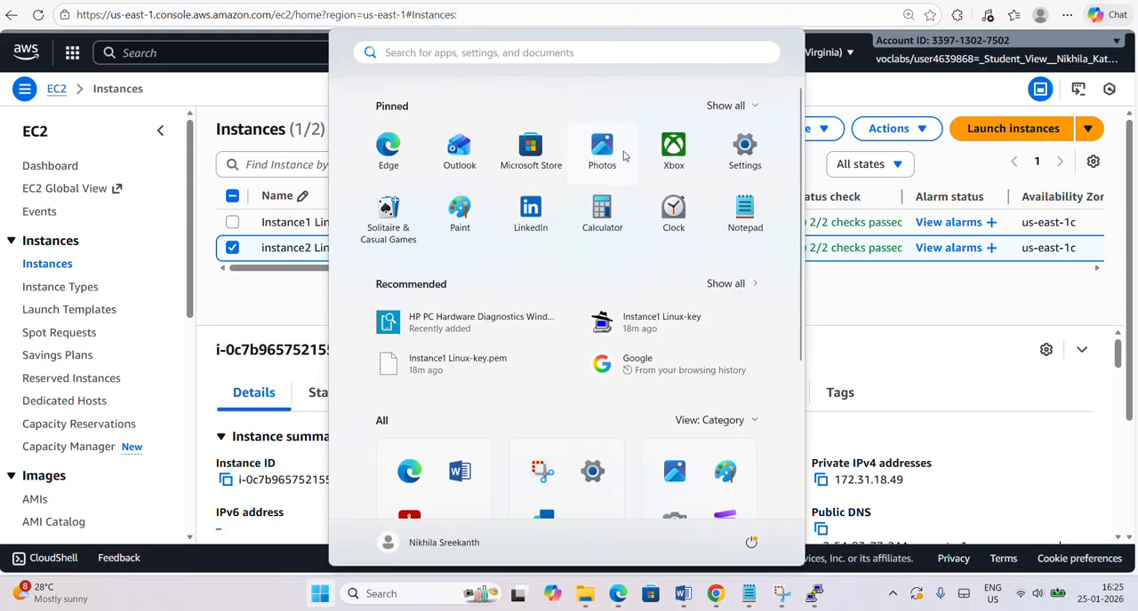
click(618, 56)
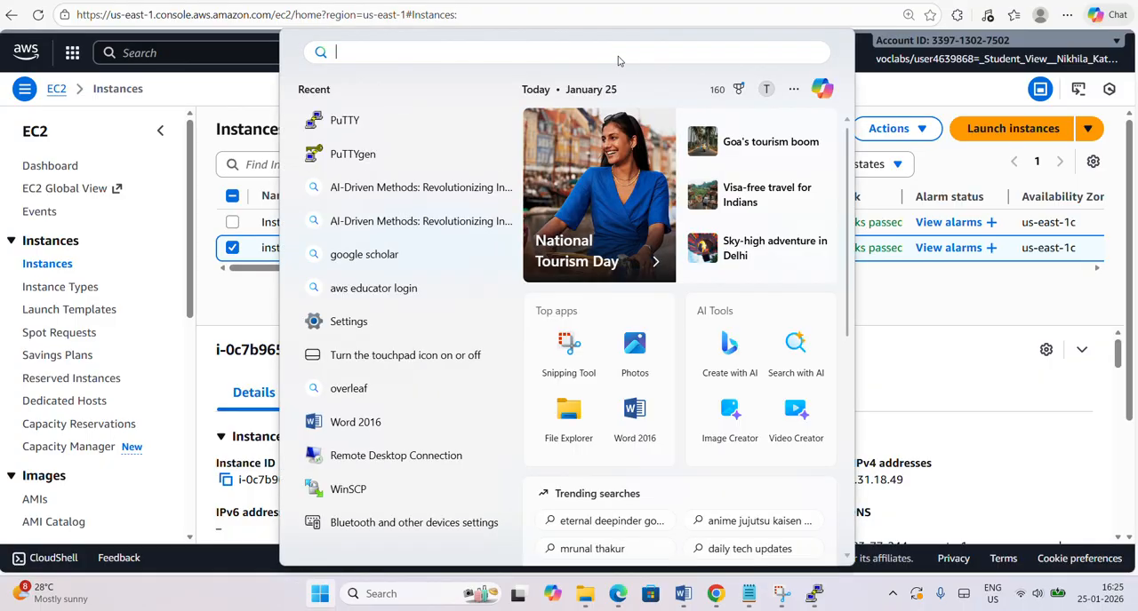
text(putty)
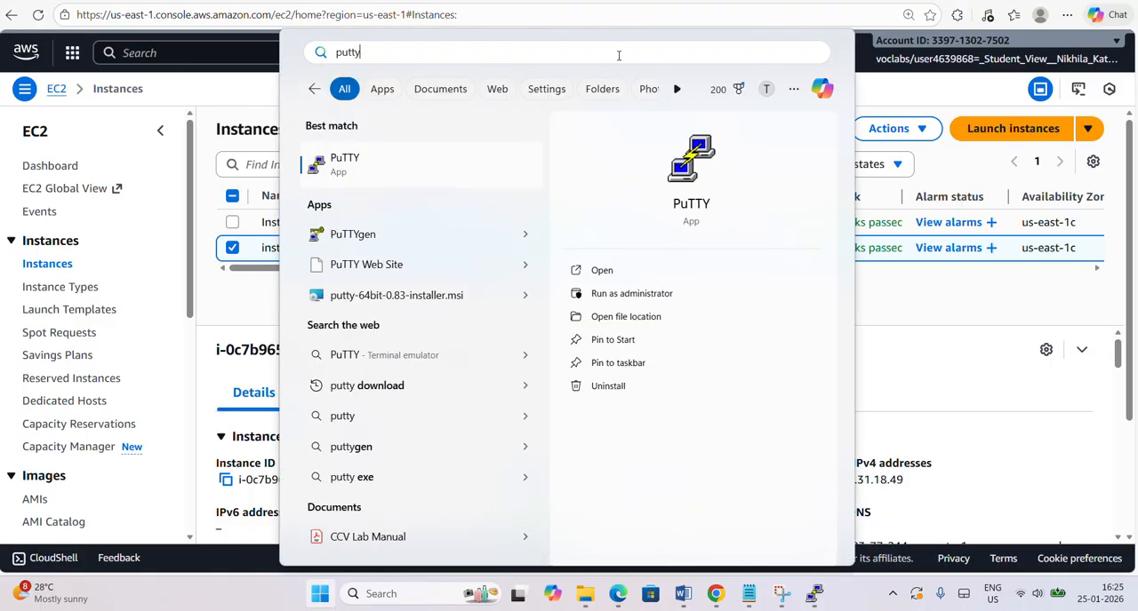
click(424, 235)
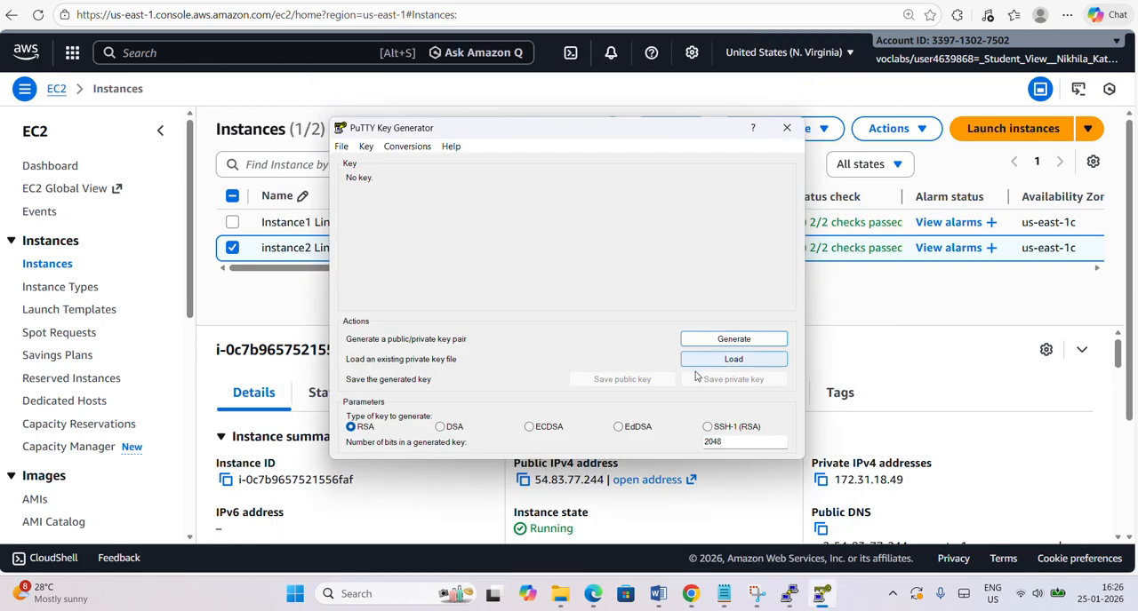
click(702, 366)
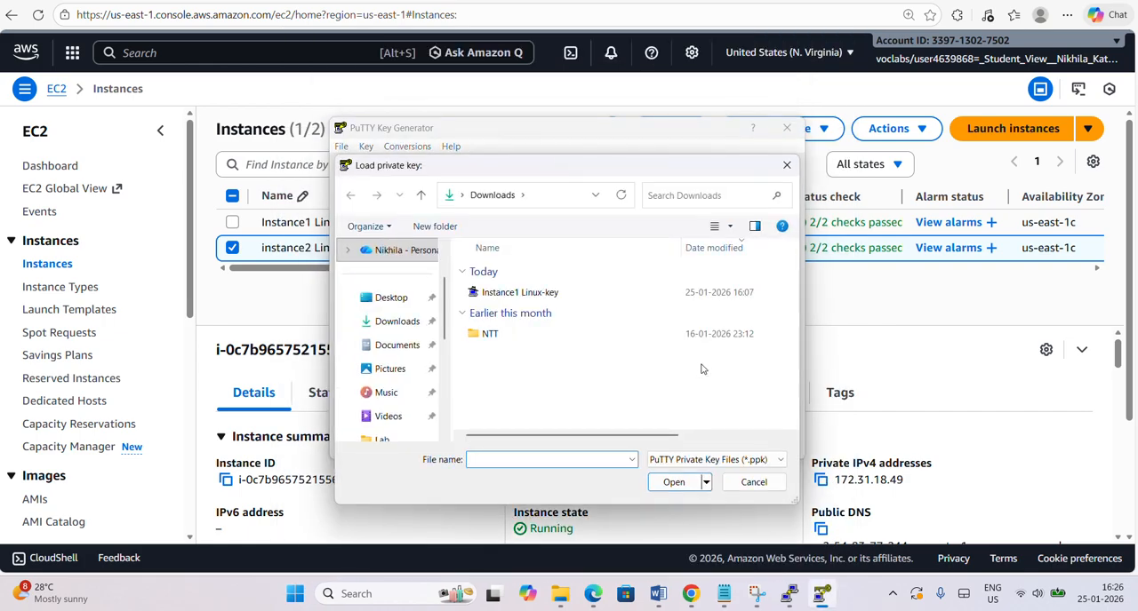
click(389, 326)
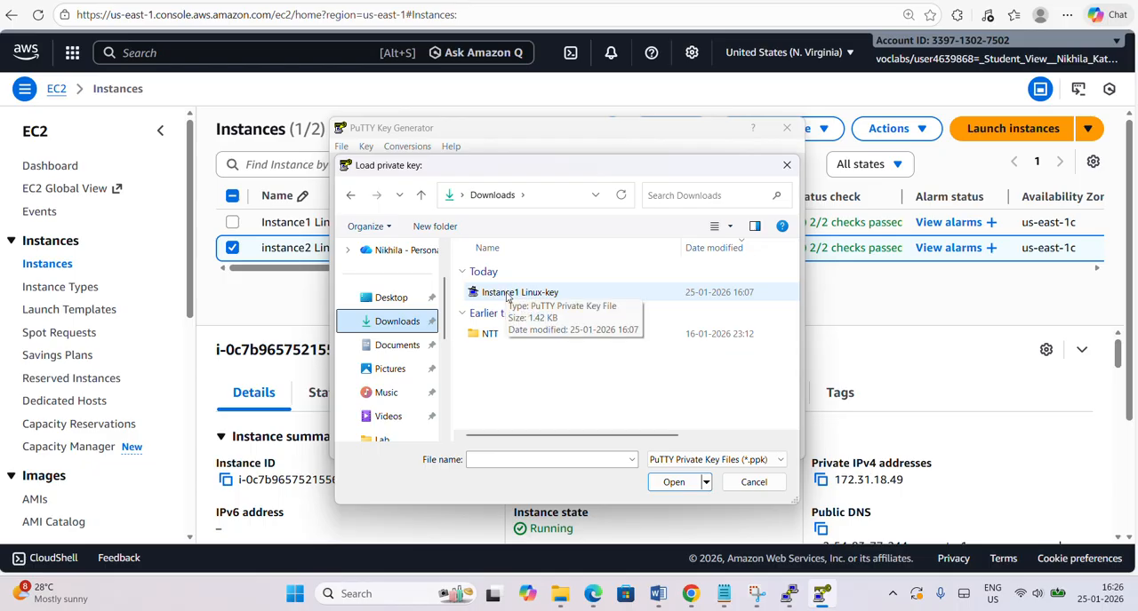
click(662, 462)
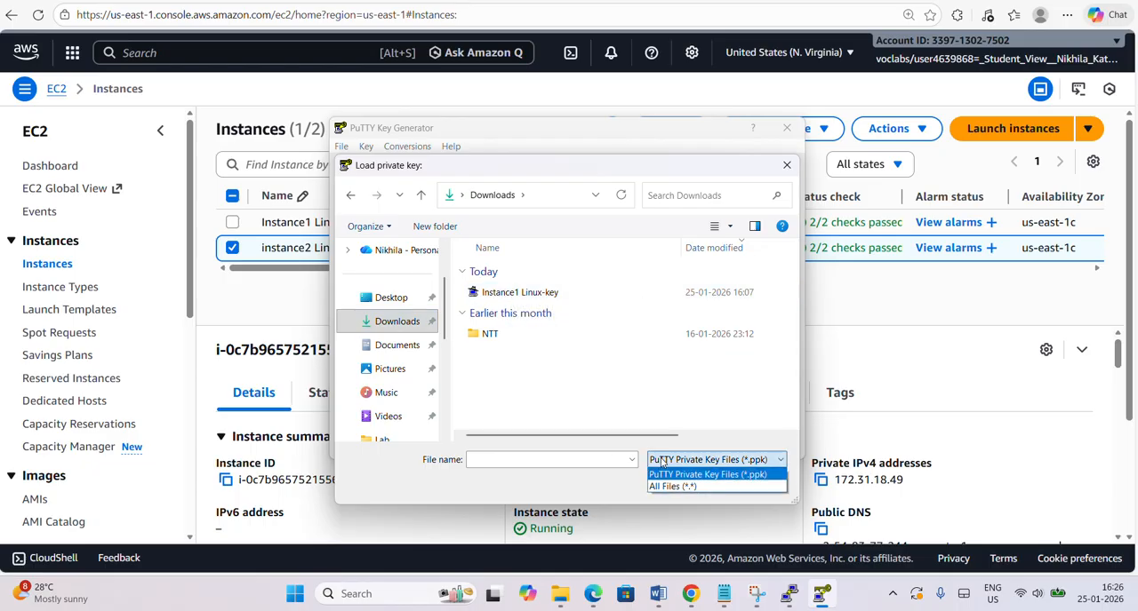
click(666, 487)
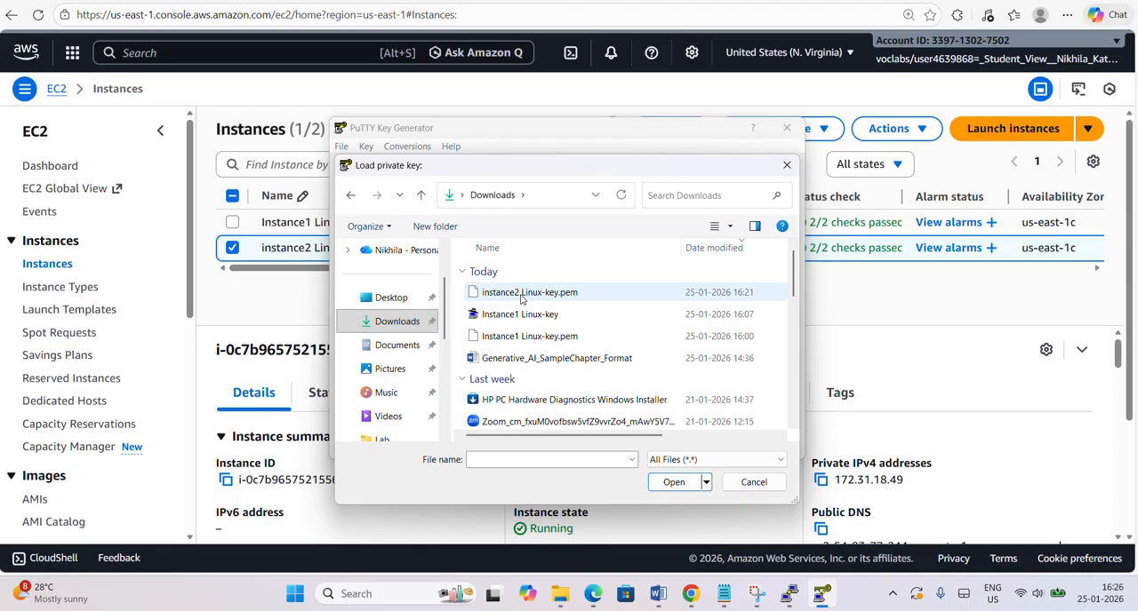
double_click(522, 295)
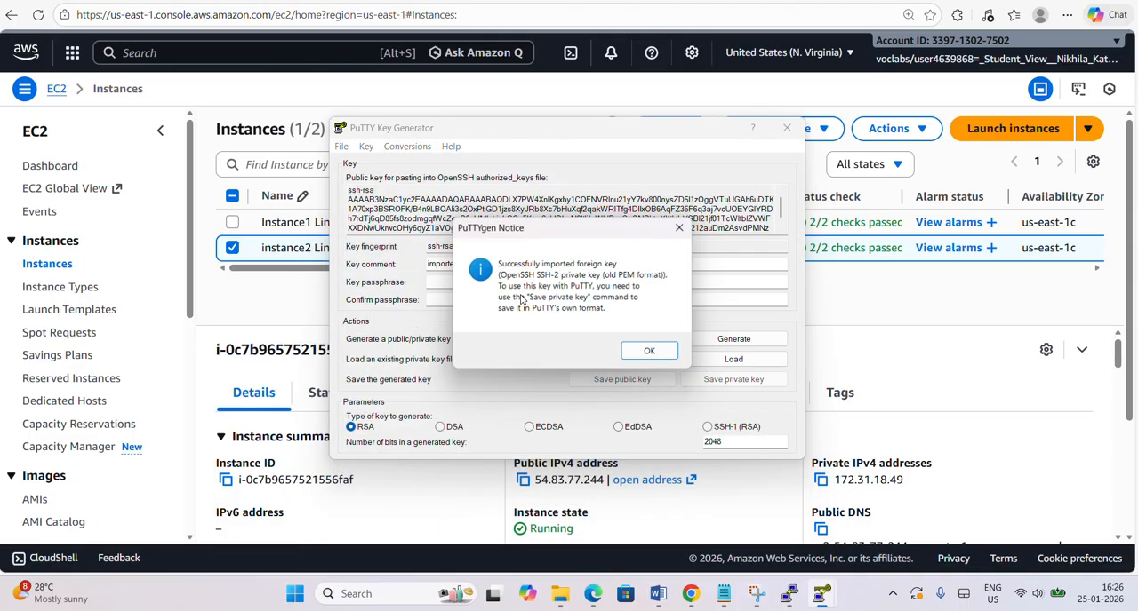
click(634, 353)
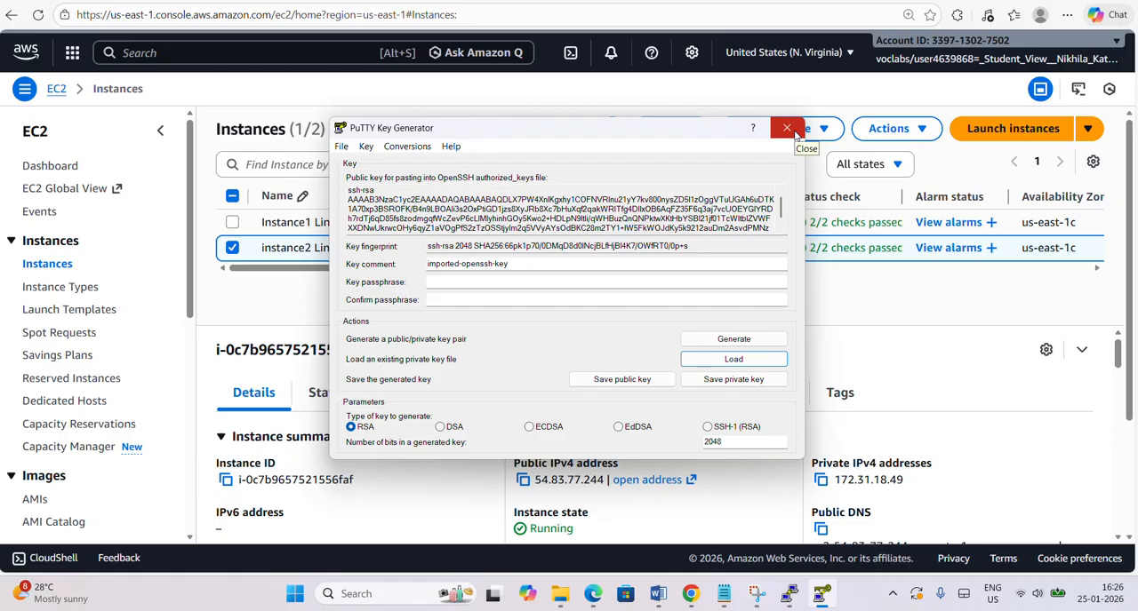
Start saving the imported key as a private key, accepting that it has no passphrase.
click(743, 380)
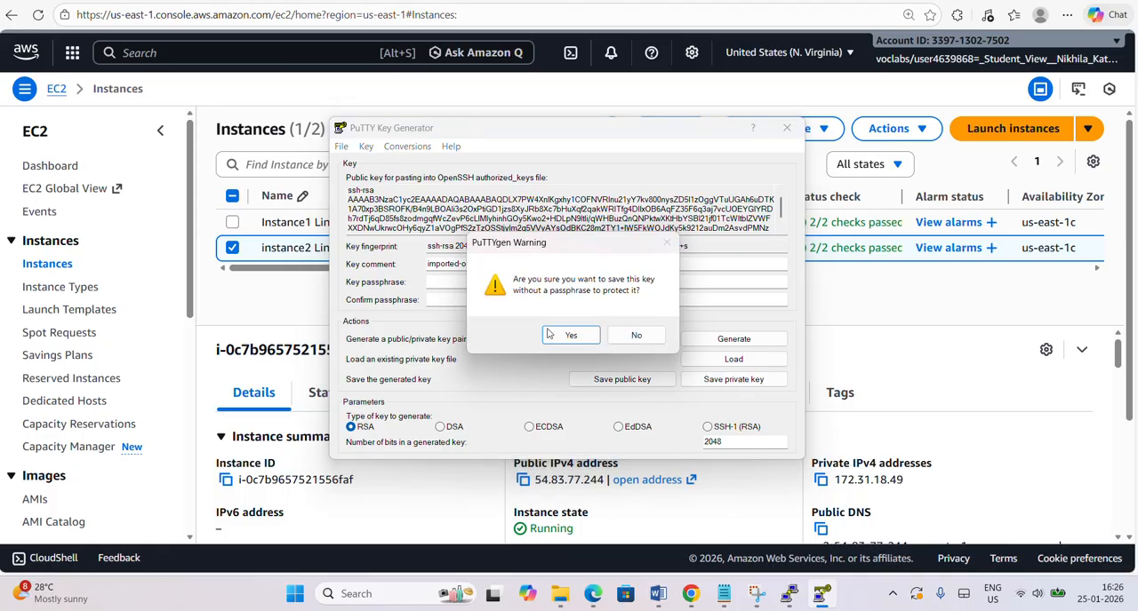
click(548, 334)
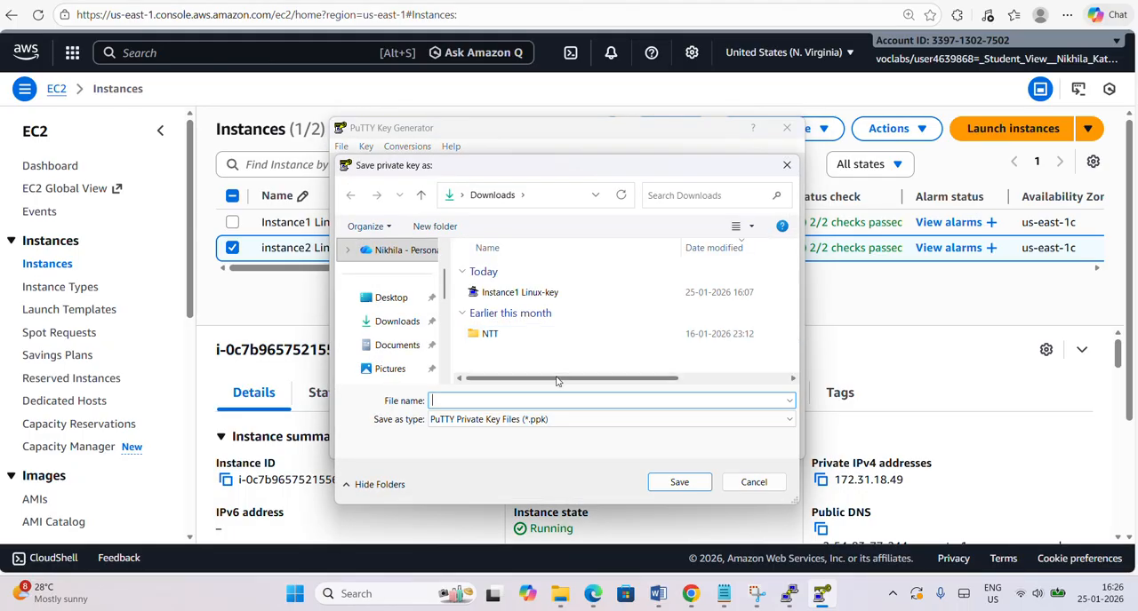
text(ec2-54-83-77-244.compute-1.amazonaws.com)
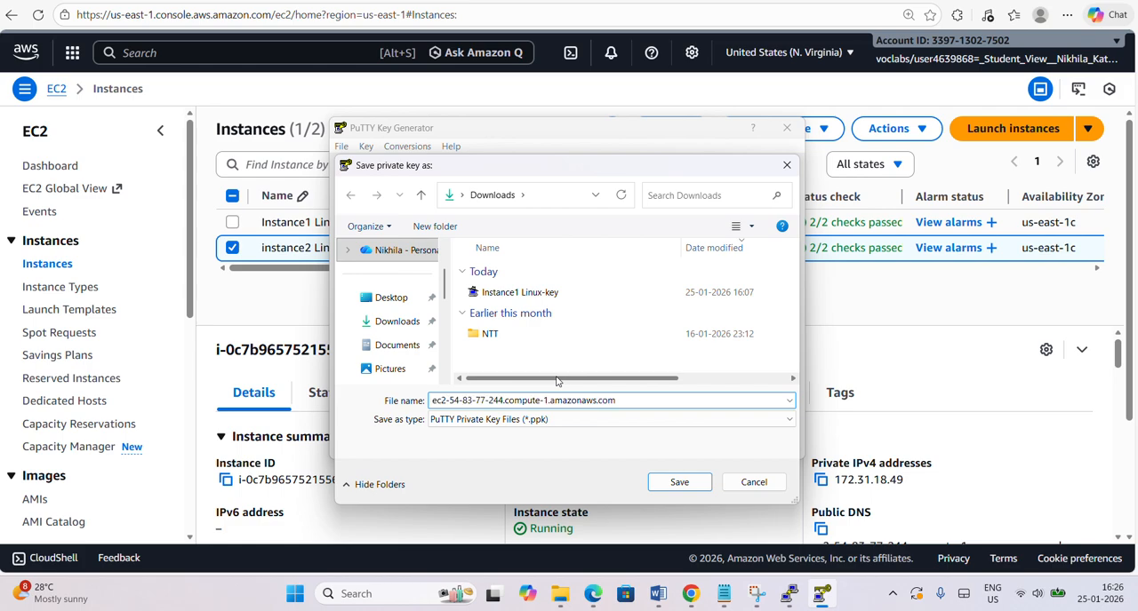
key(ctrl+a)
key(BackSpace)
Name the private key file "instance2 Linux-key", without the .pem extension, and save it in Downloads as a PuTTY .ppk file.
text(insta)
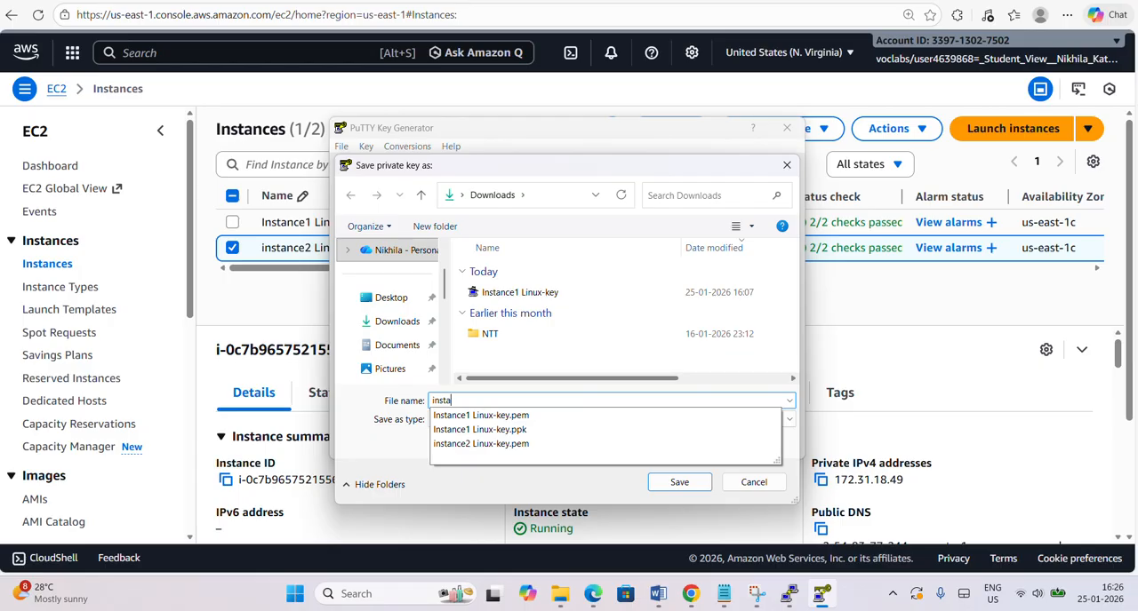
click(520, 442)
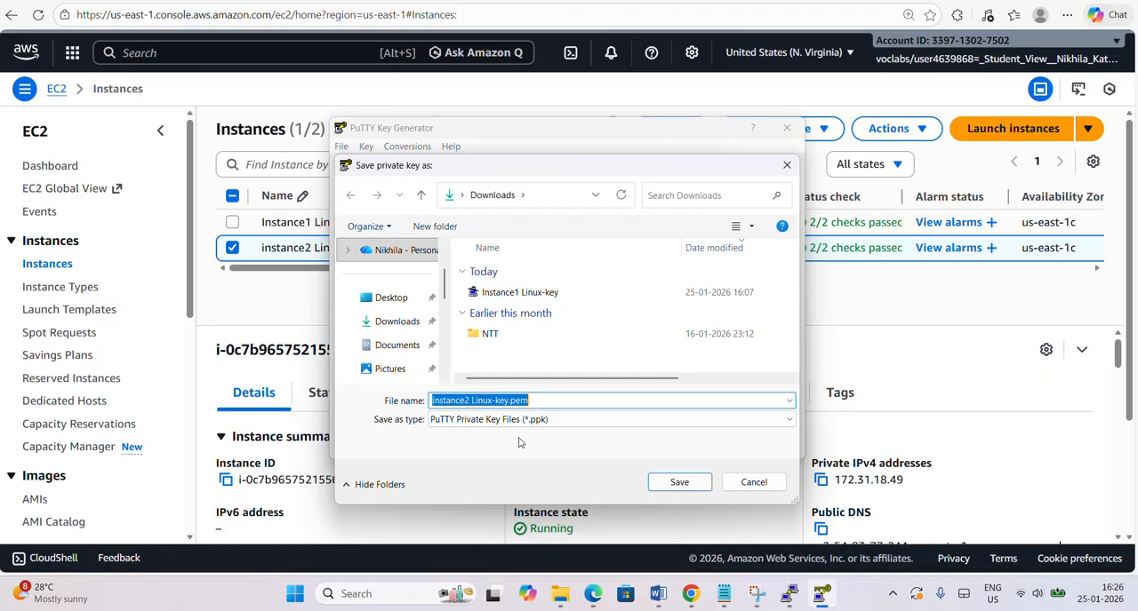
key(End)
key(BackSpace)
key(BackSpace)
key(BackSpace)
key(BackSpace)
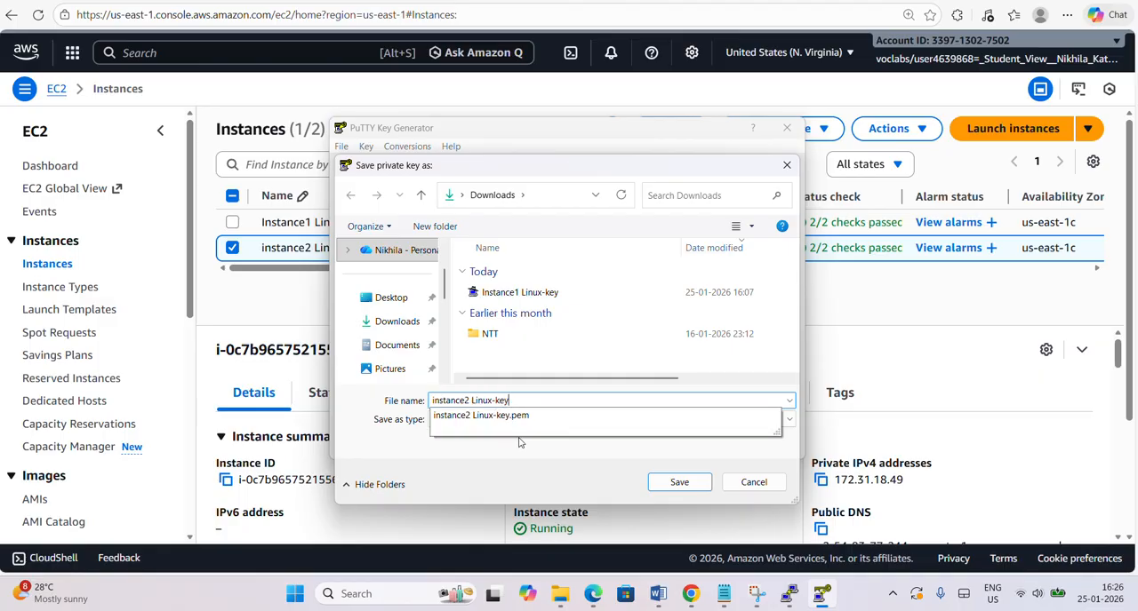
click(522, 443)
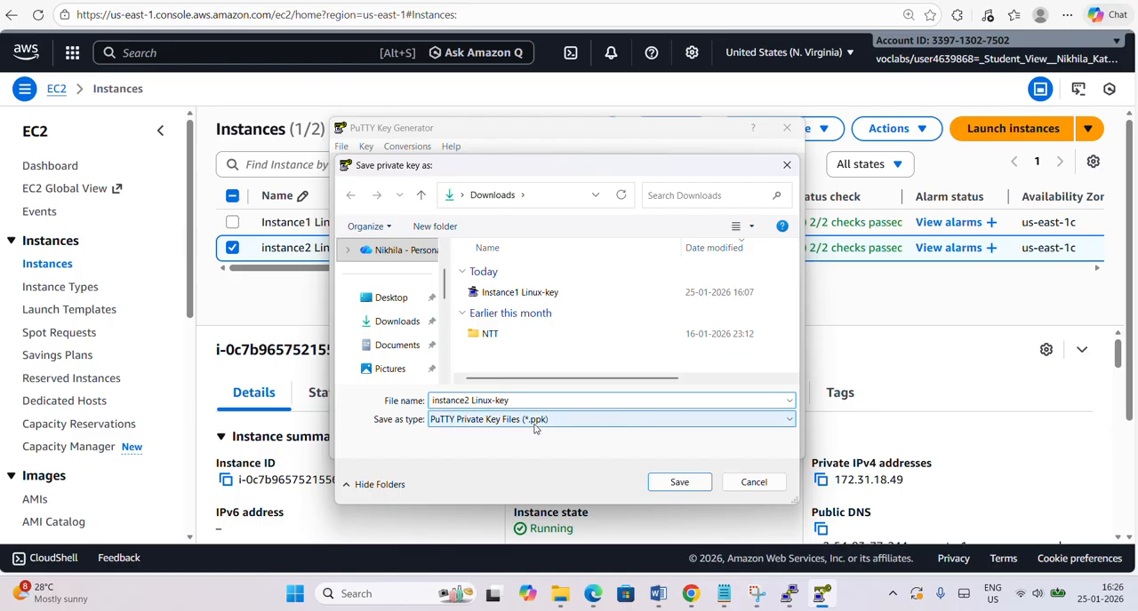
click(699, 485)
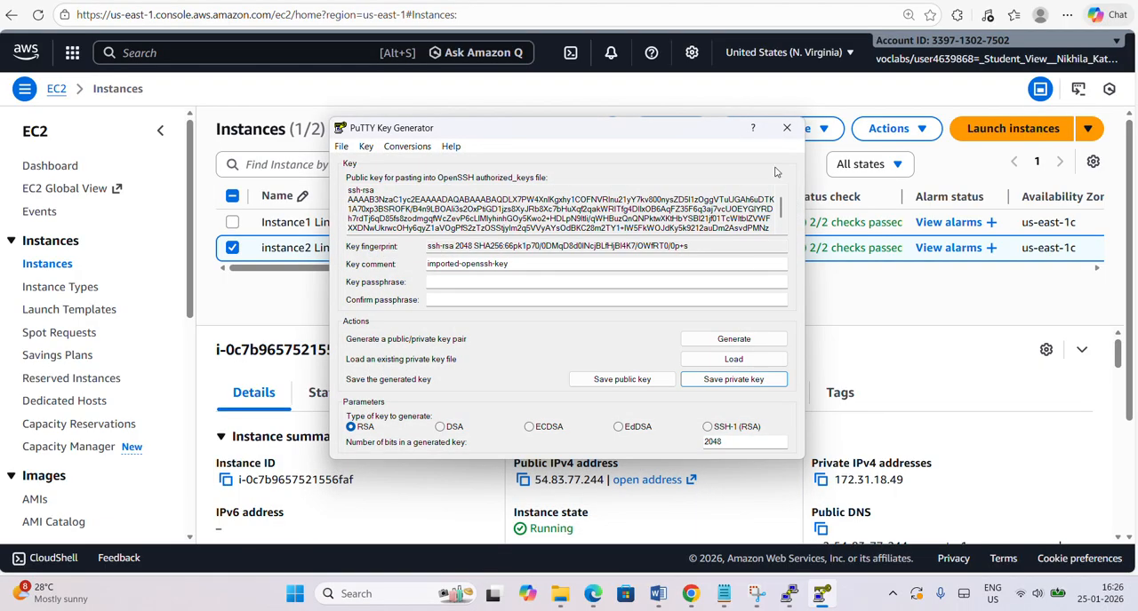
Close the PuTTY Key Generator and check the Downloads folder in File Explorer for the saved instance2 Linux-key file.
click(786, 128)
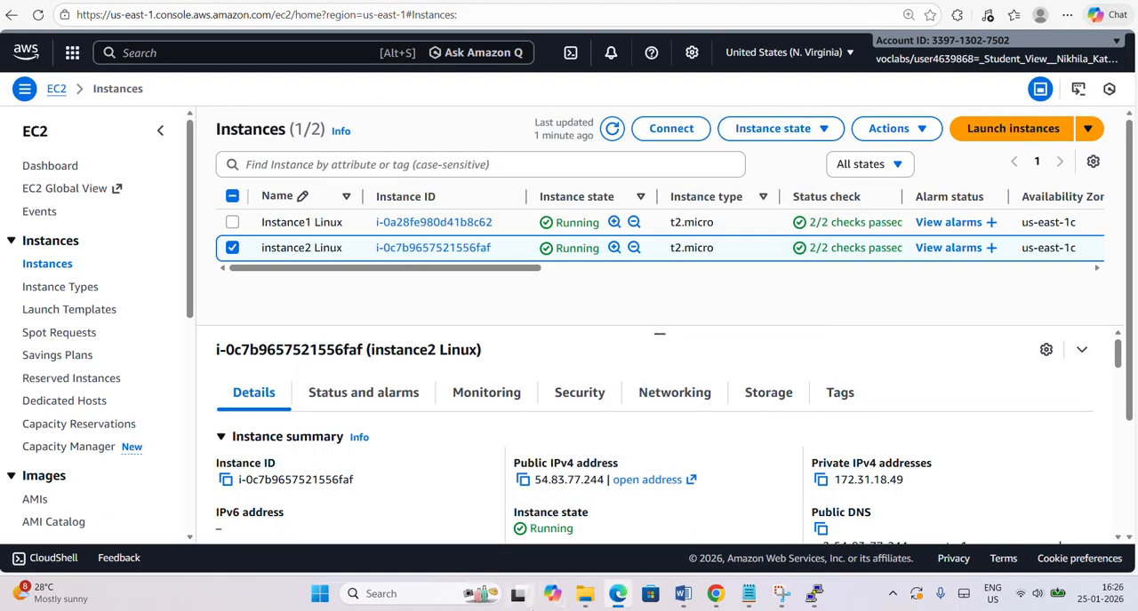
click(585, 593)
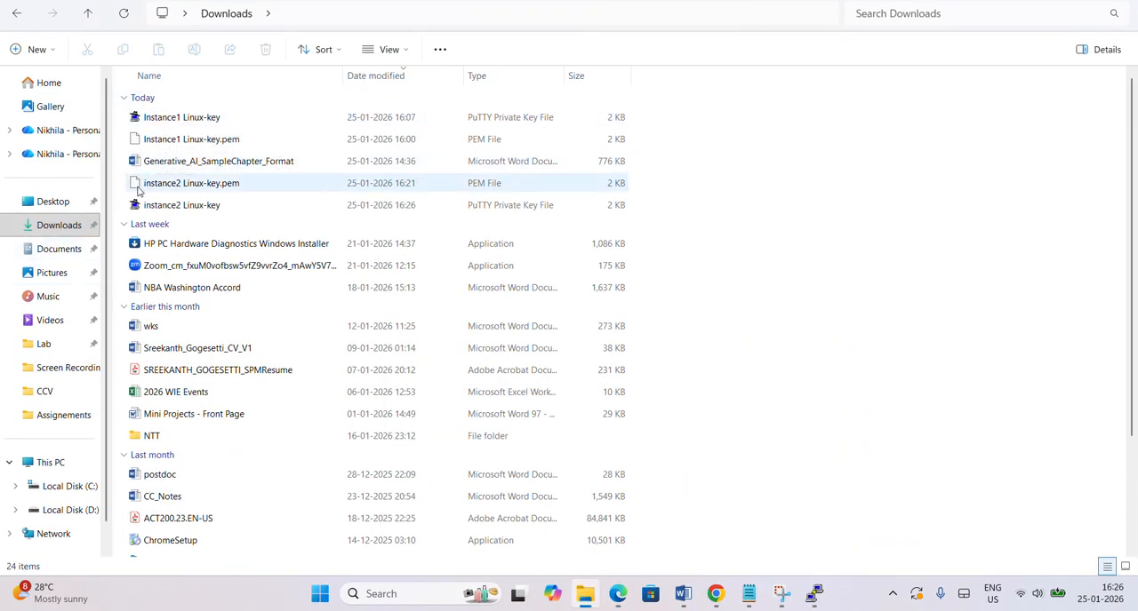
Launch PuTTY and set the host to the Instance2 Linux public IP 54.83.77.244, copied from the Notepad notes.
click(223, 211)
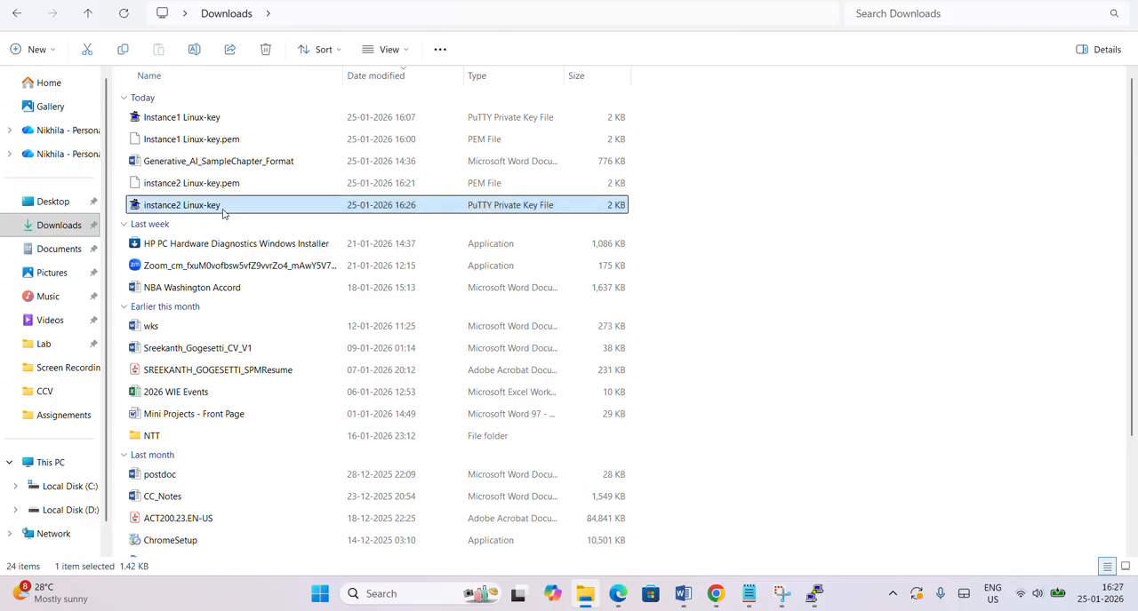
key(alt+Tab)
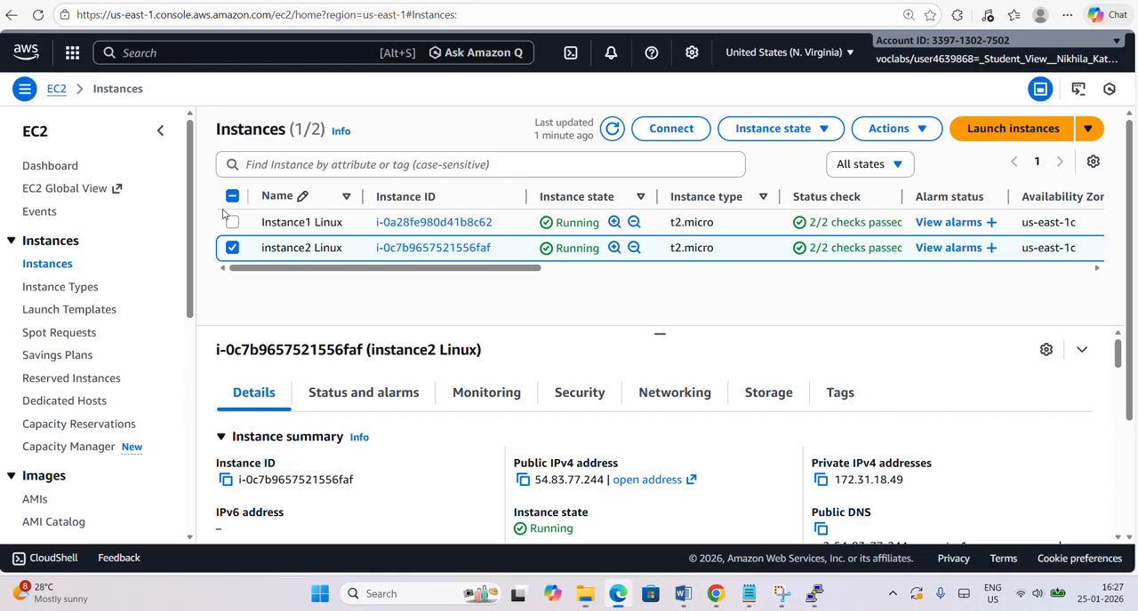
click(317, 594)
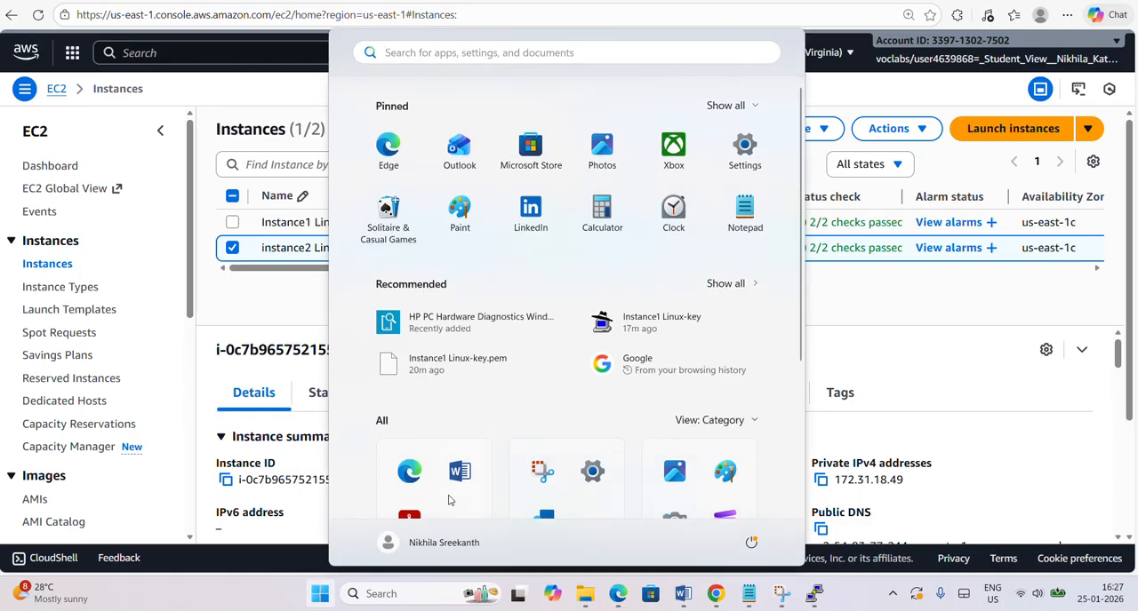
text(putty)
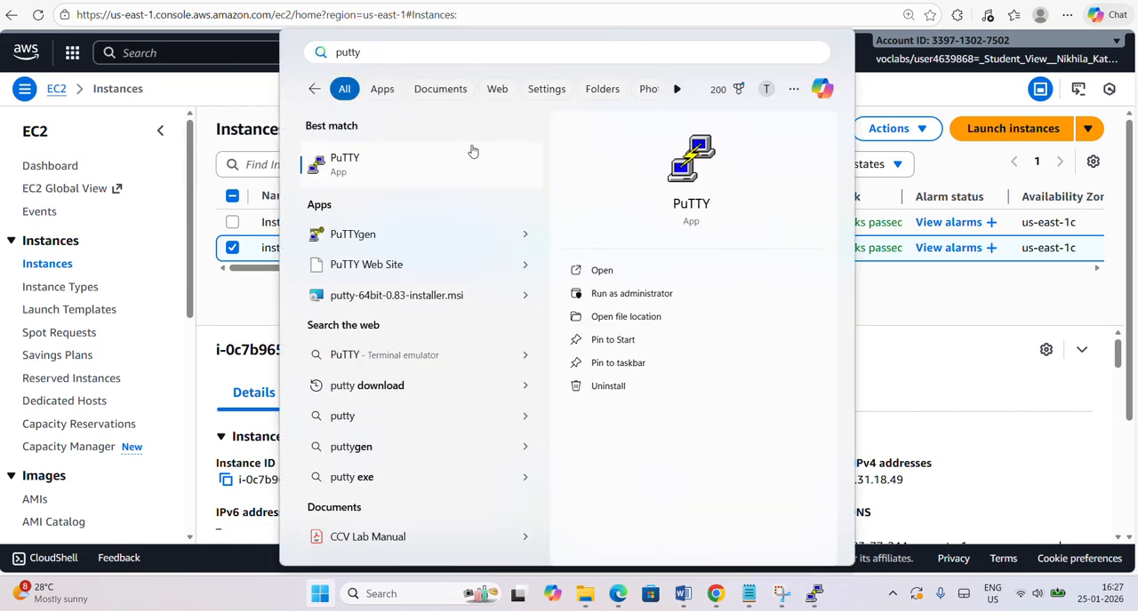
click(470, 149)
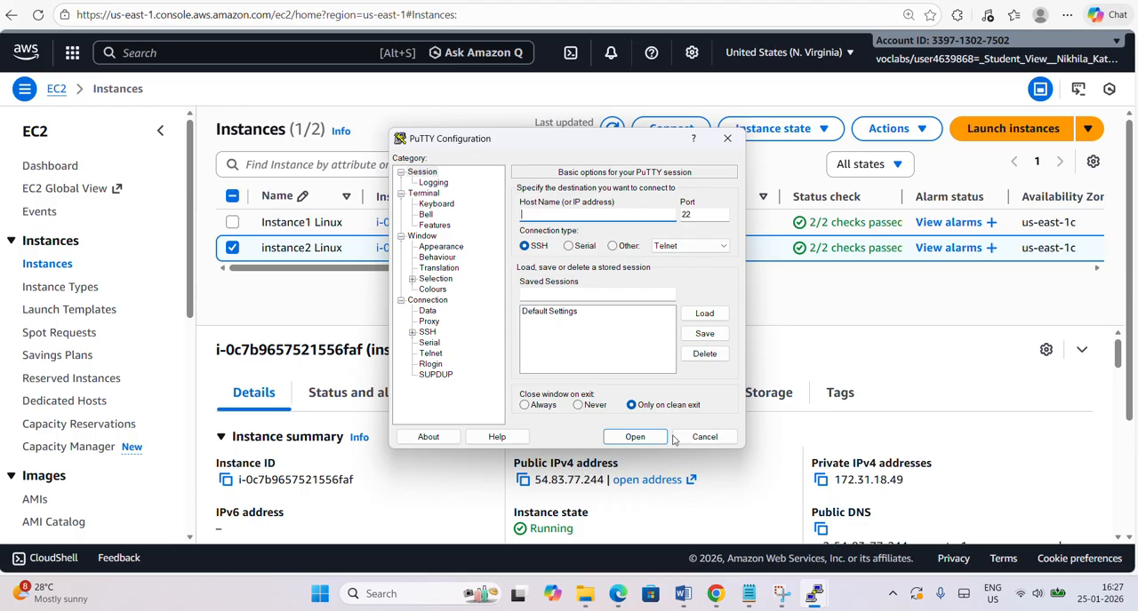
click(748, 594)
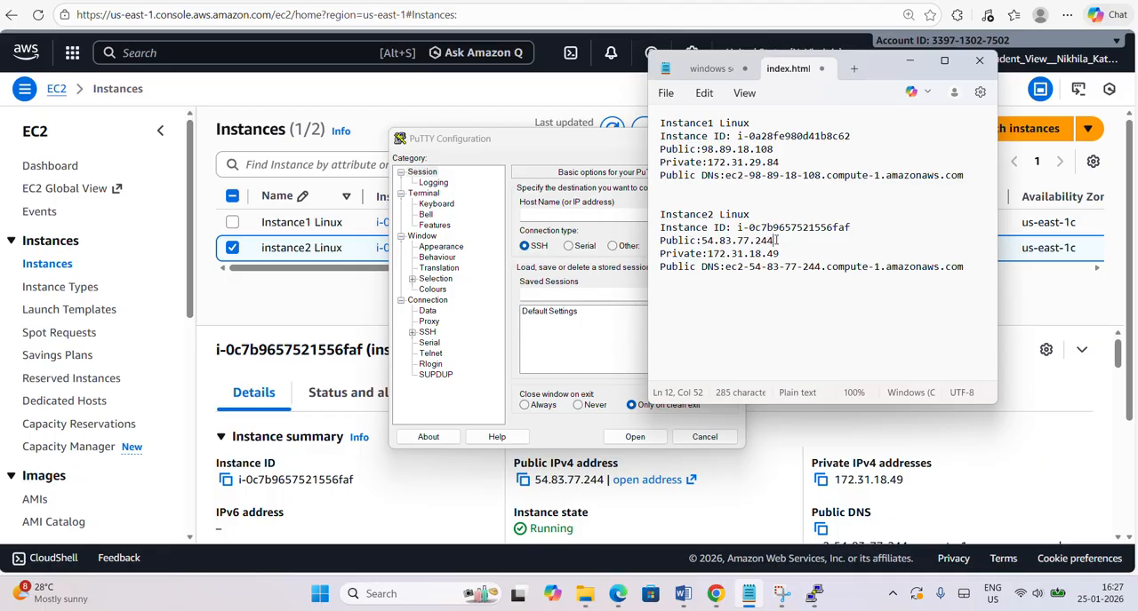
drag(776, 240, 704, 249)
key(ctrl+c)
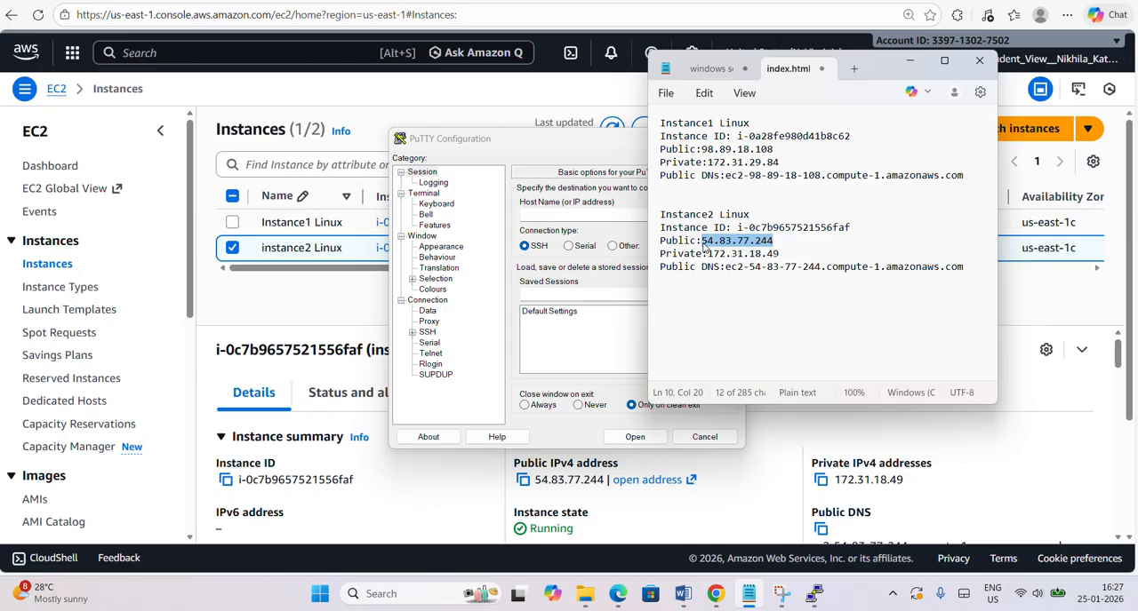
click(560, 211)
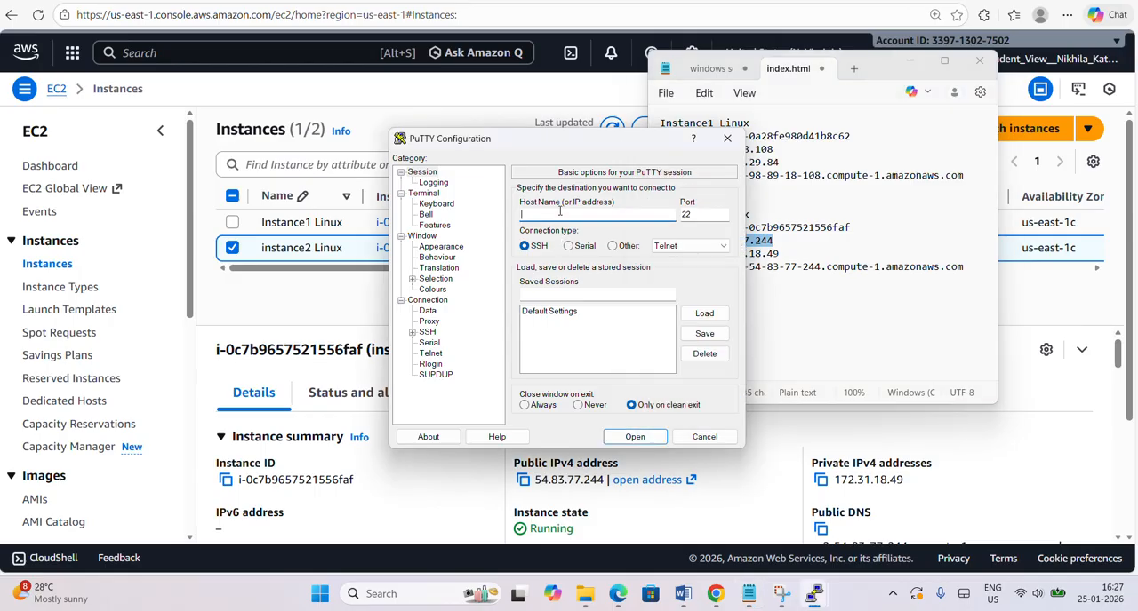
key(ctrl+v)
Set the SSH authentication private key to the instance2 Linux-key PuTTY file from Downloads.
click(412, 332)
click(424, 365)
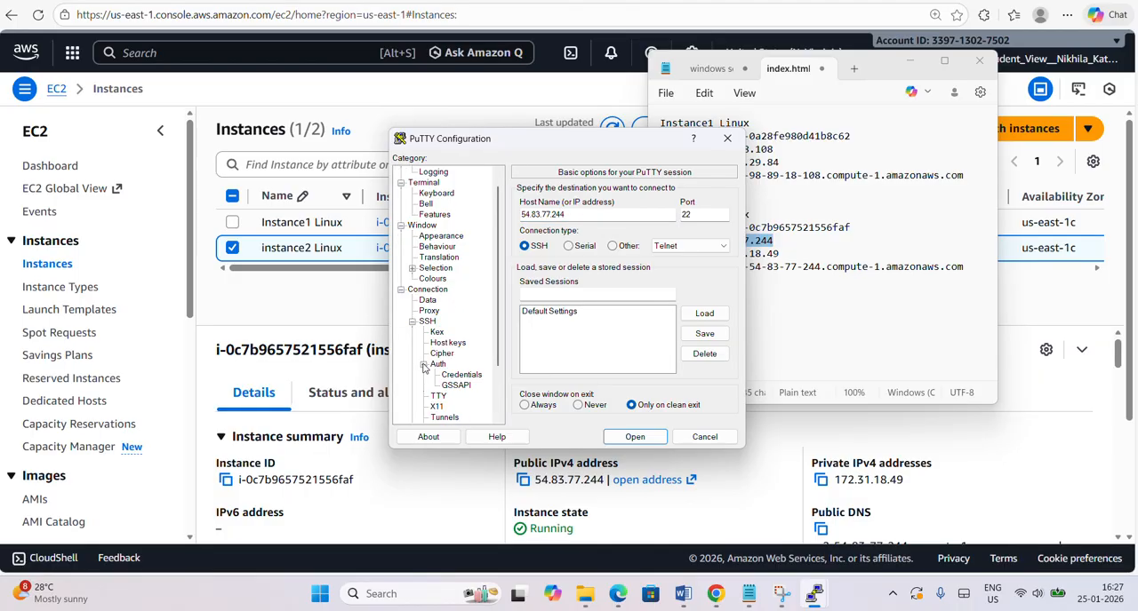
click(471, 376)
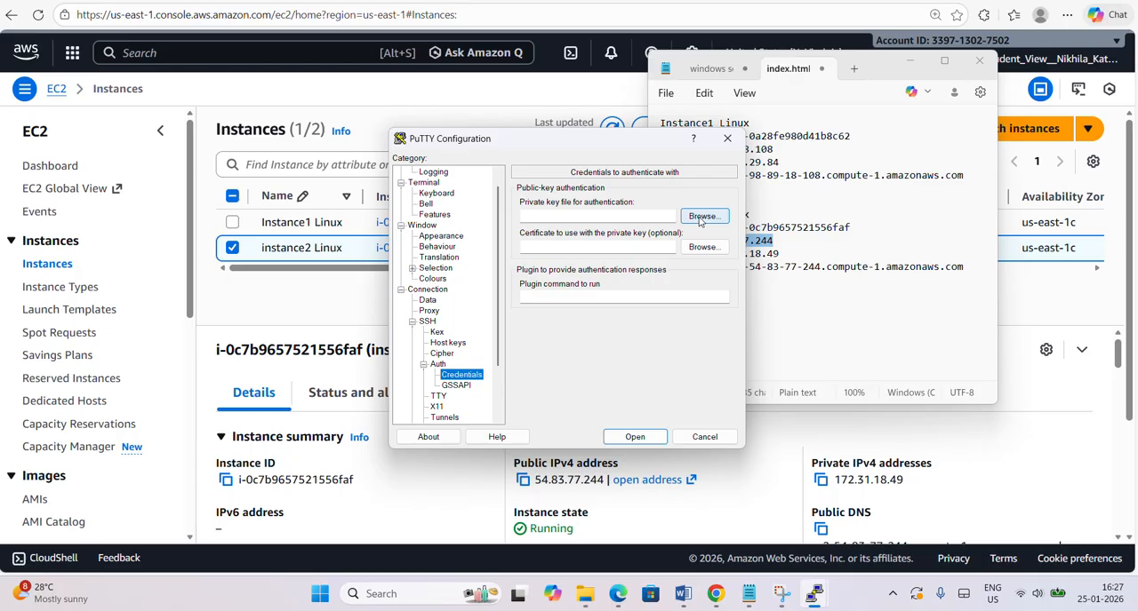
click(701, 218)
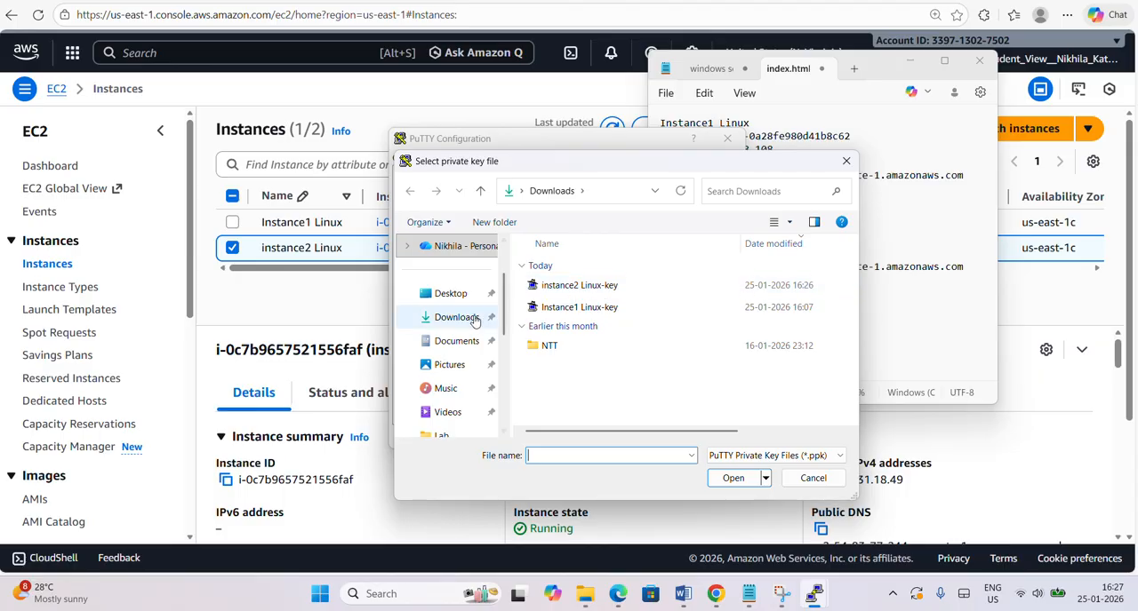
double_click(596, 285)
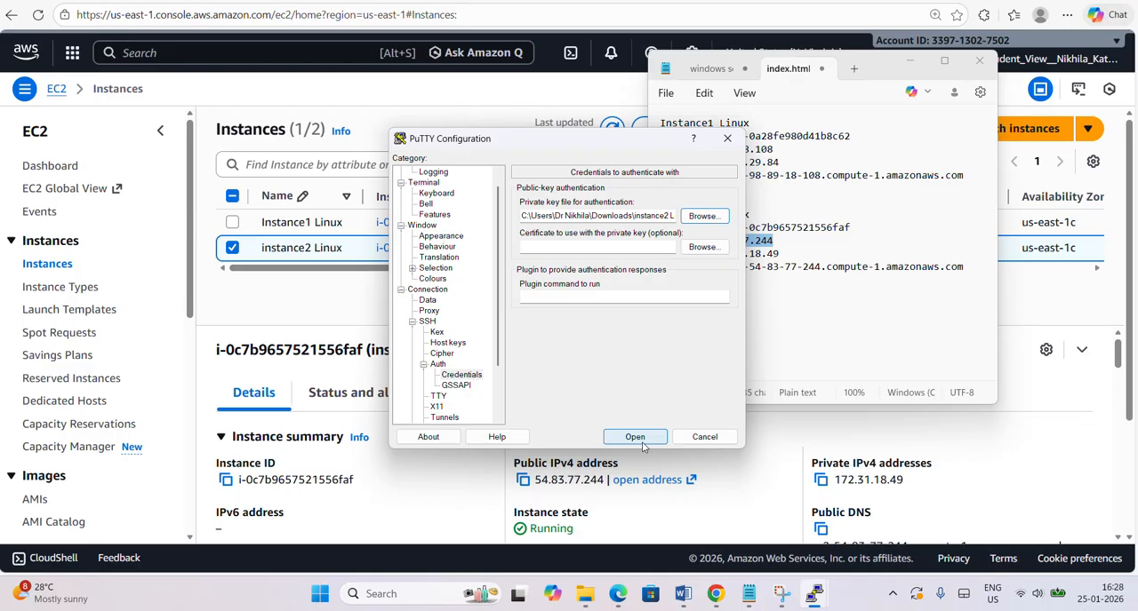
Open the SSH session, accept the server's host key and log in as ec2-user.
click(644, 446)
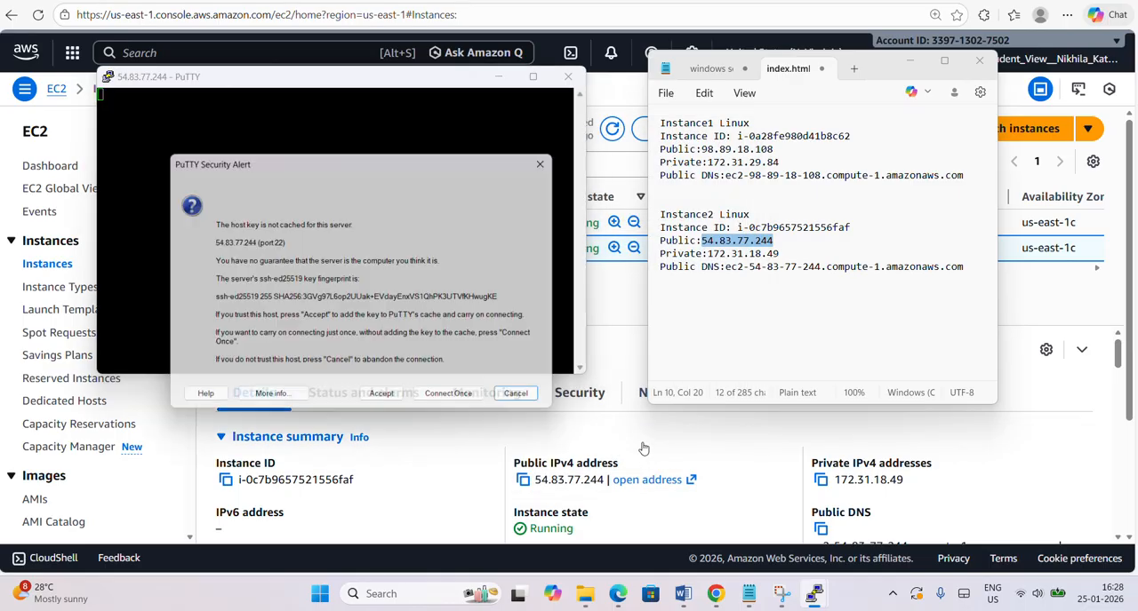
click(391, 402)
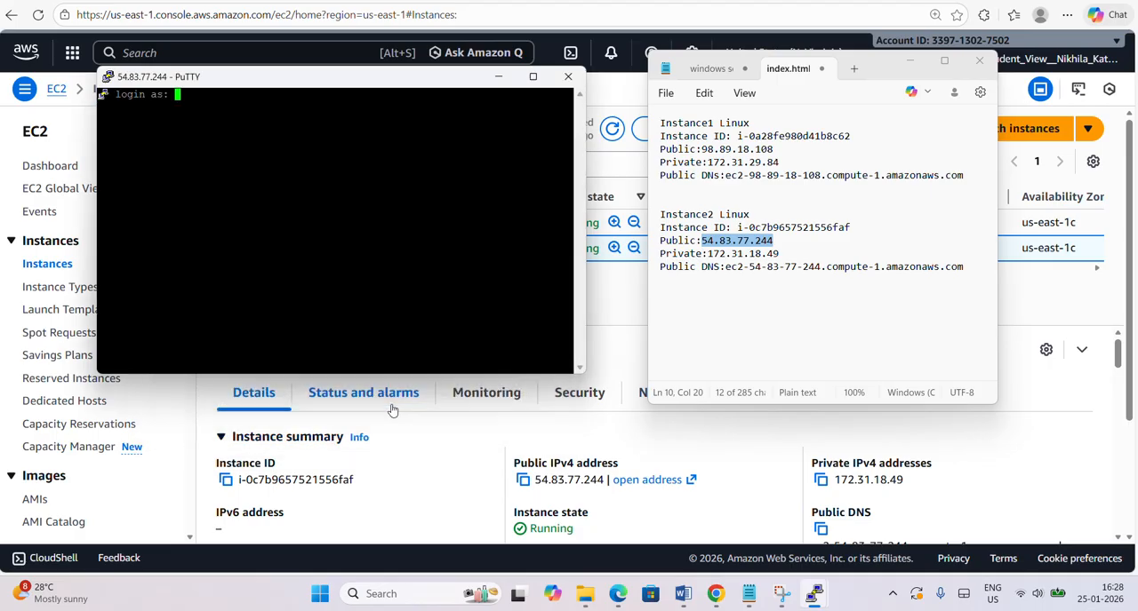
text(ec2-user)
key(Return)
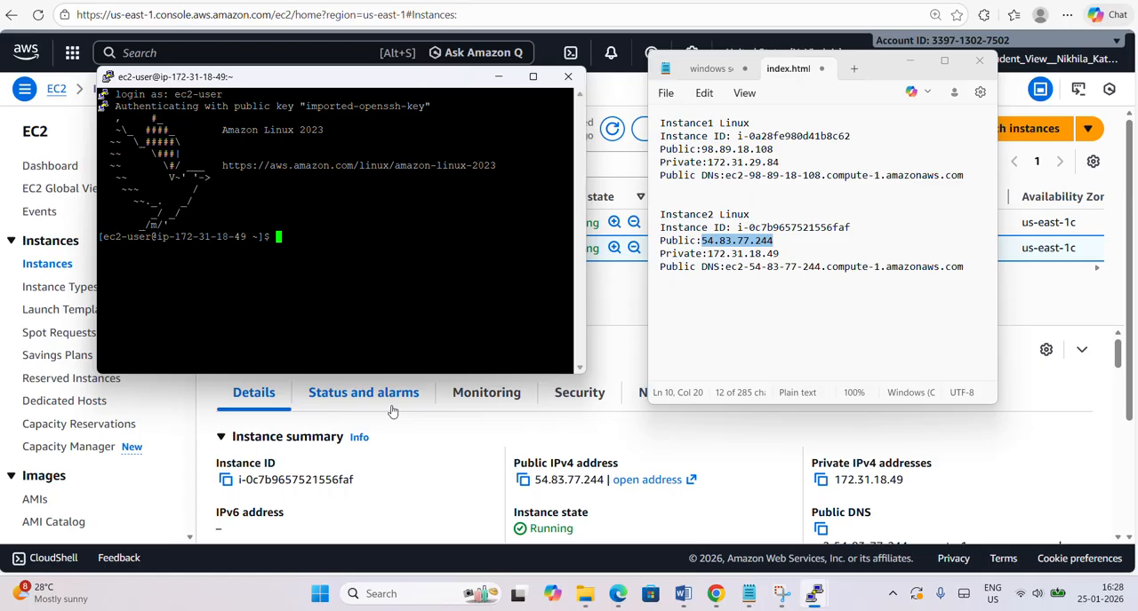
Run df -hT to list the mounted file systems on the second instance.
text(df -hT)
key(Return)
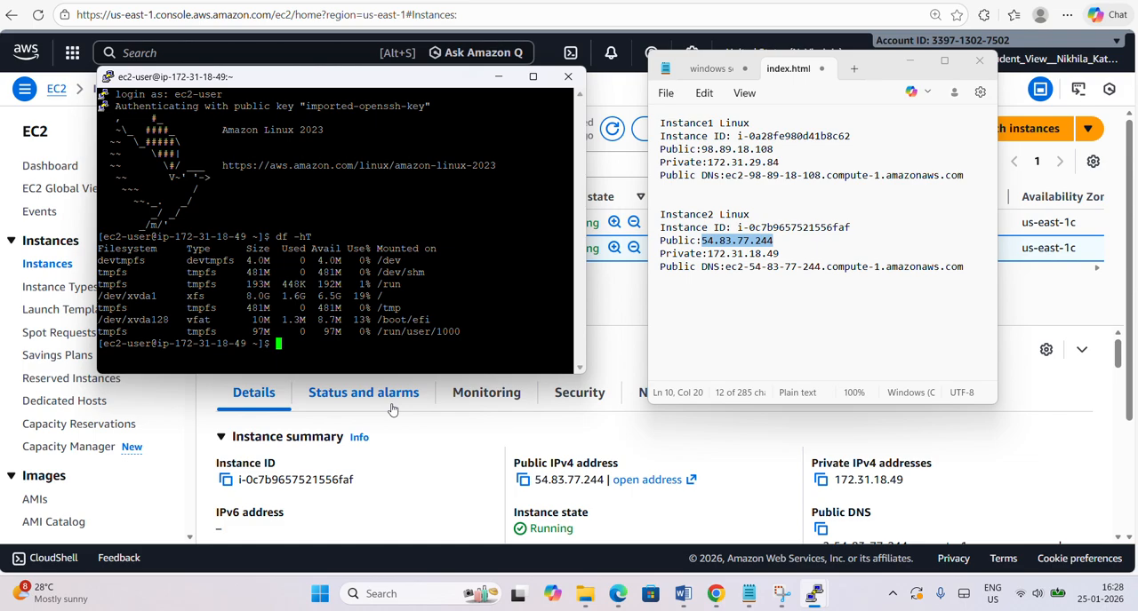
Run lsblk to list the block devices on the second instance and highlight the command in the terminal.
text(lsblk)
key(Return)
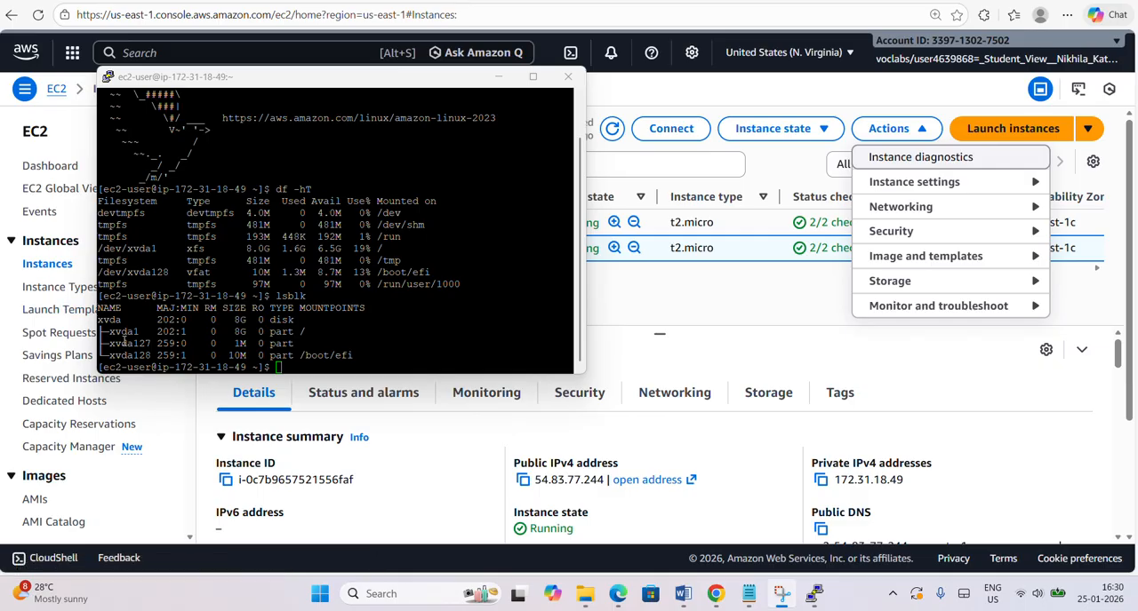
click(275, 298)
drag(276, 298, 304, 299)
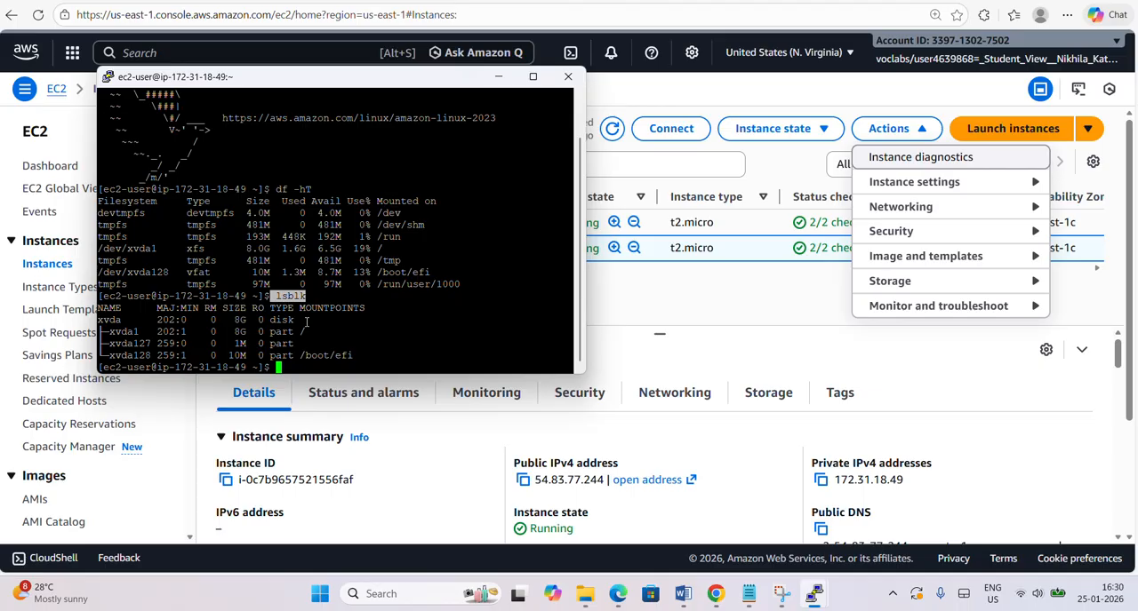
Return to the AWS console in Edge, open the Elastic Block Store volumes list and select the 5 GiB volume vol-016f2ba0b49bddc0b.
click(632, 295)
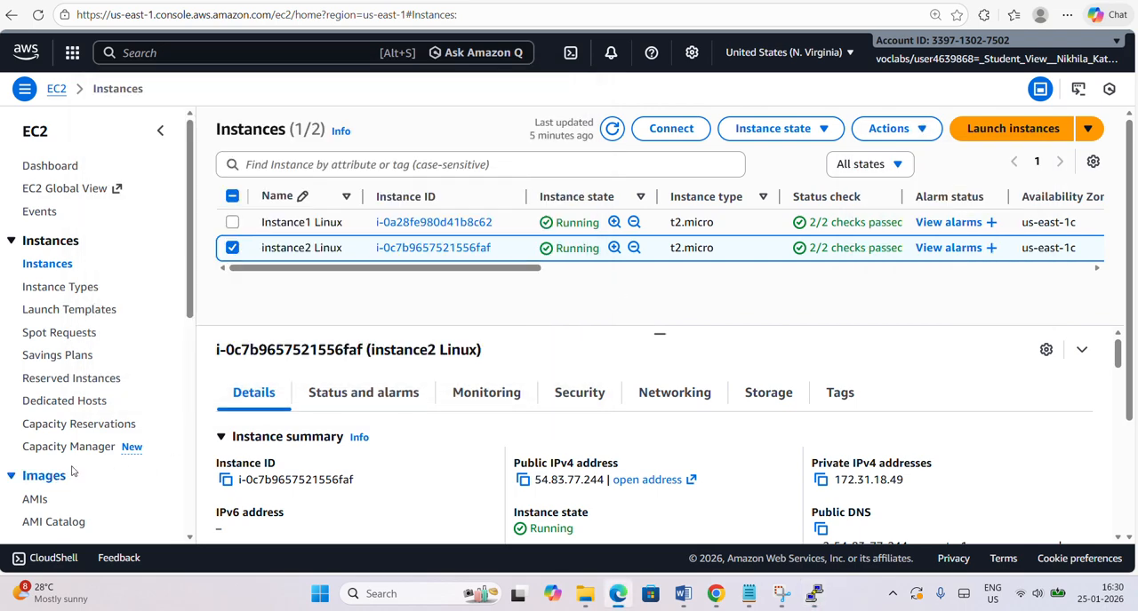
scroll(74, 473, down, 3)
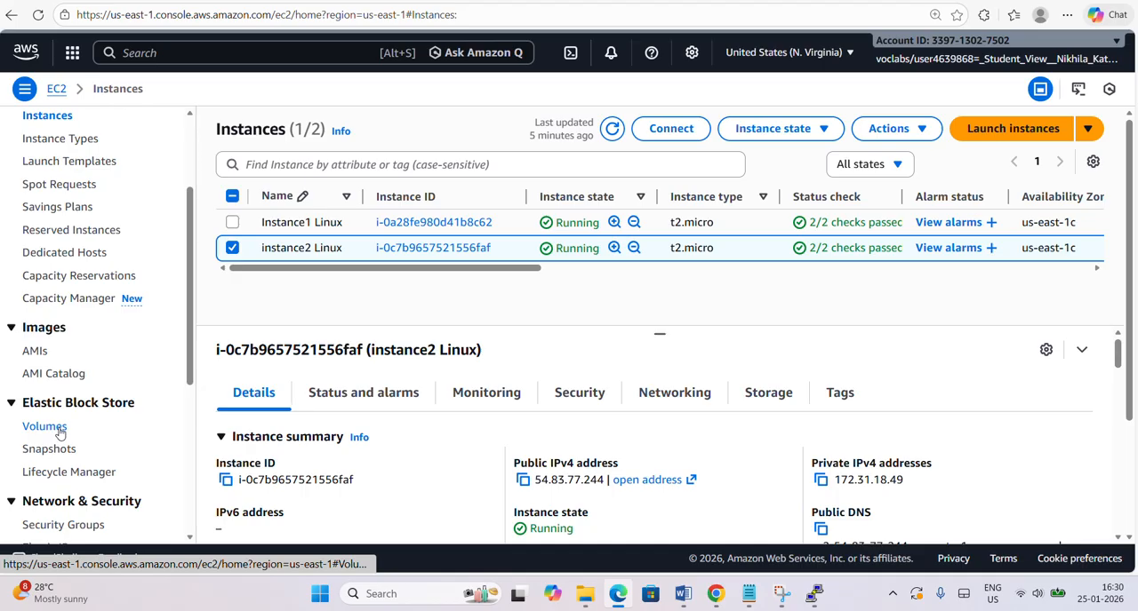
click(45, 426)
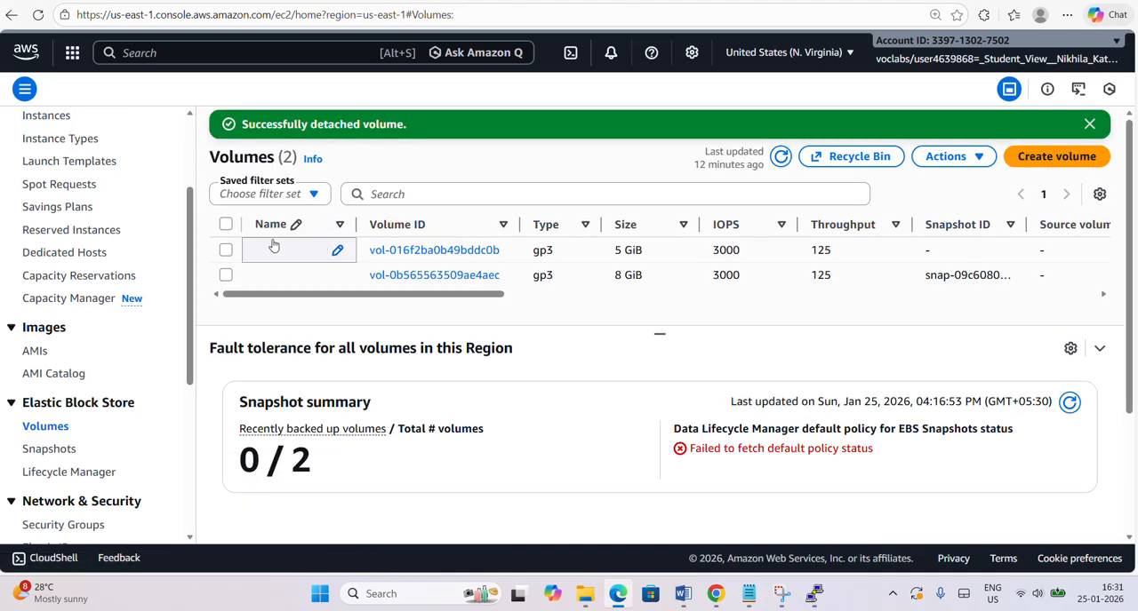
click(226, 251)
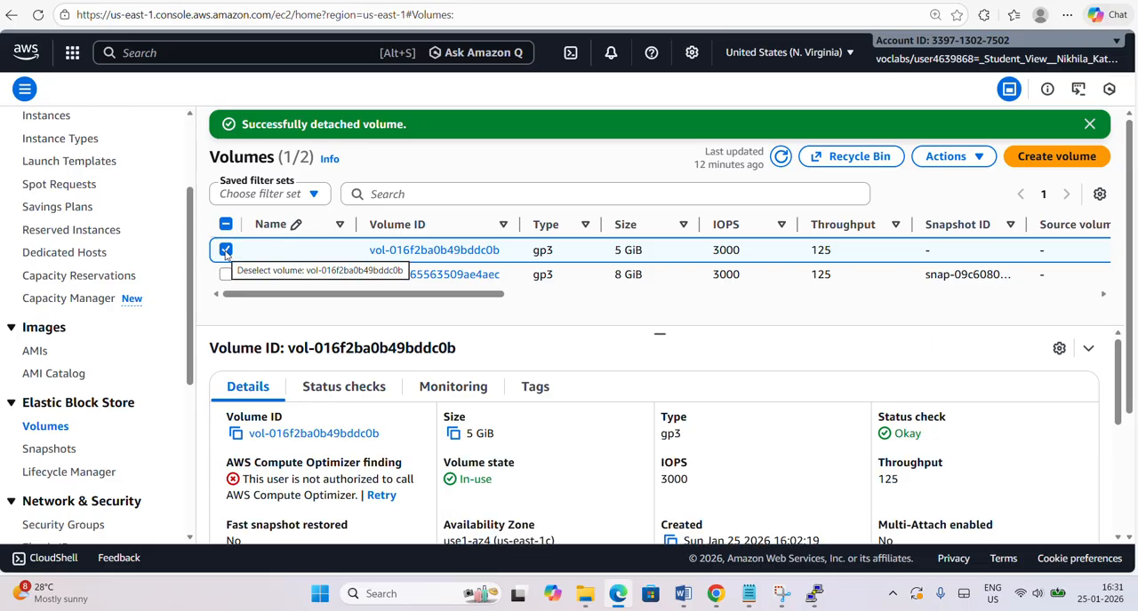
Check the 5 GiB volume's availability, refresh the volumes list and open the Attach volume form for that volume.
click(970, 165)
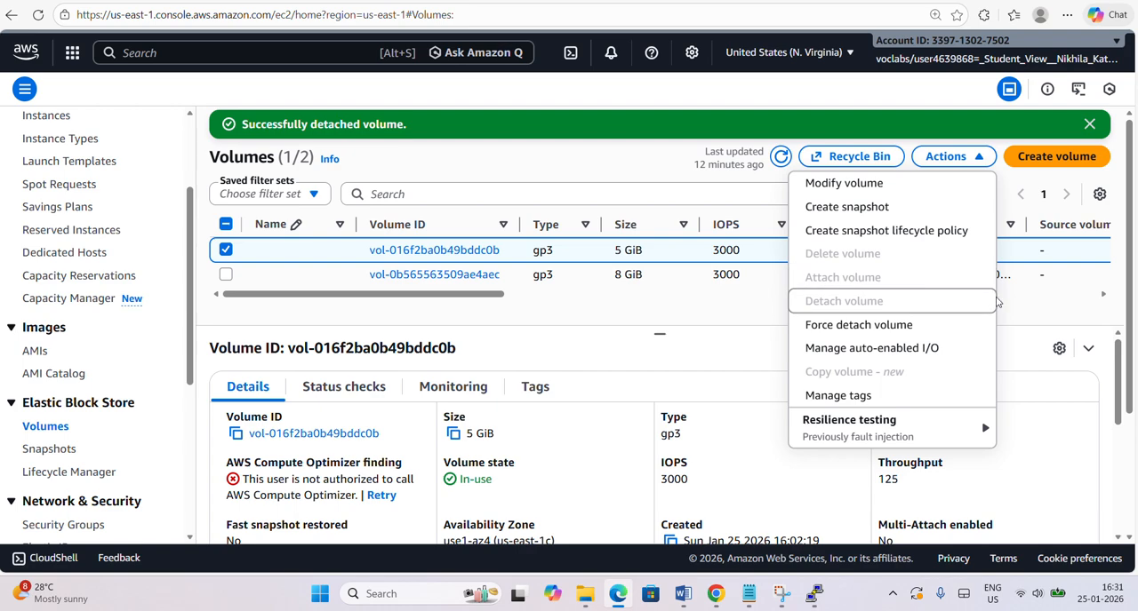
scroll(1017, 302, right, 5)
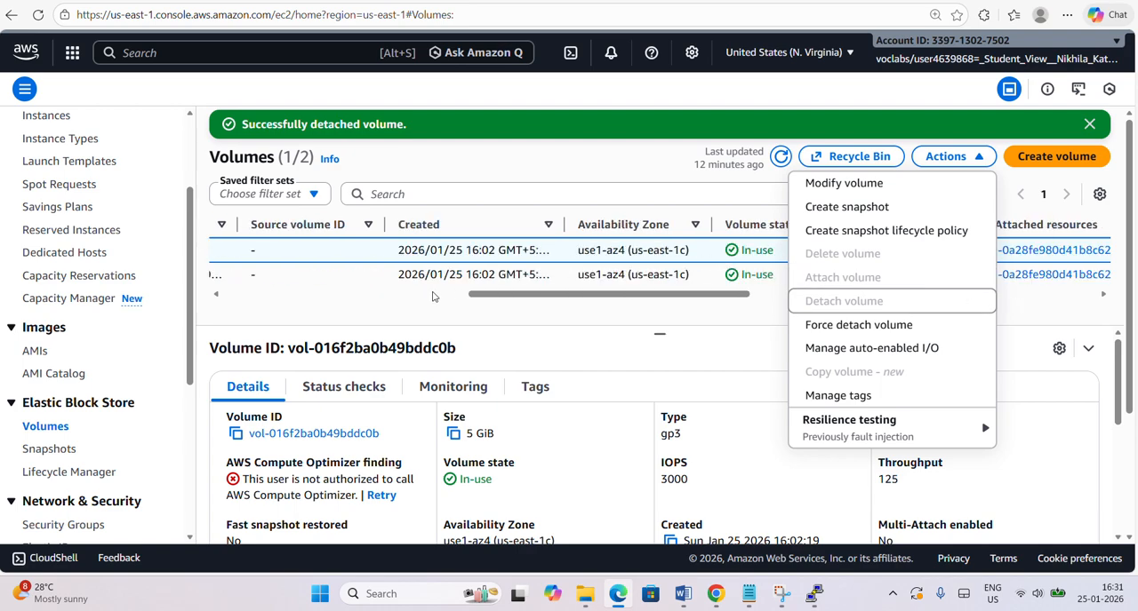
drag(528, 294, 144, 289)
click(226, 251)
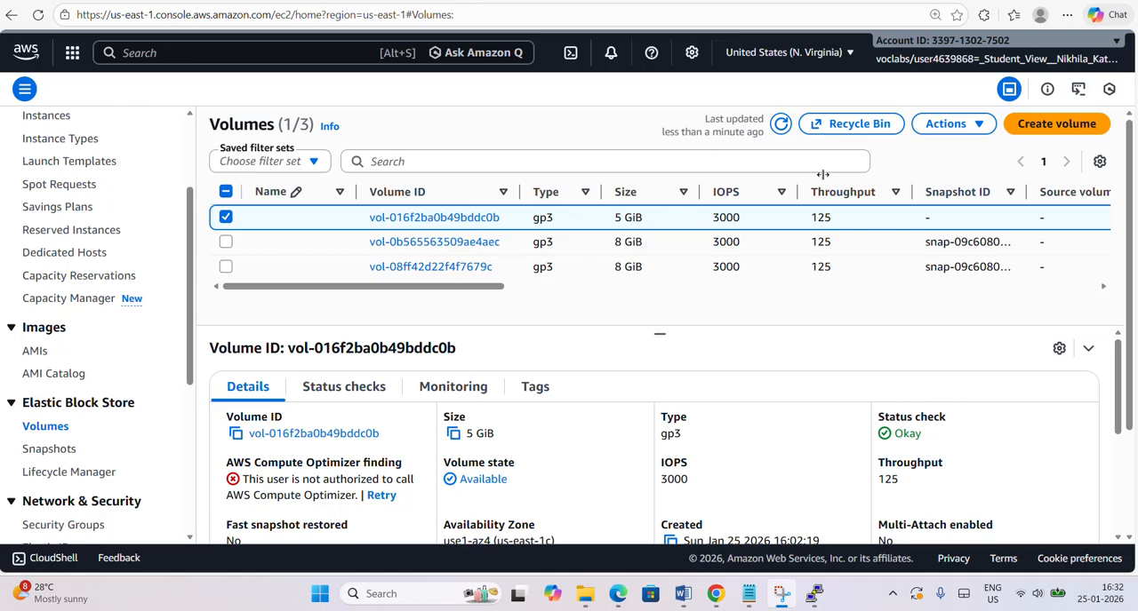
click(982, 126)
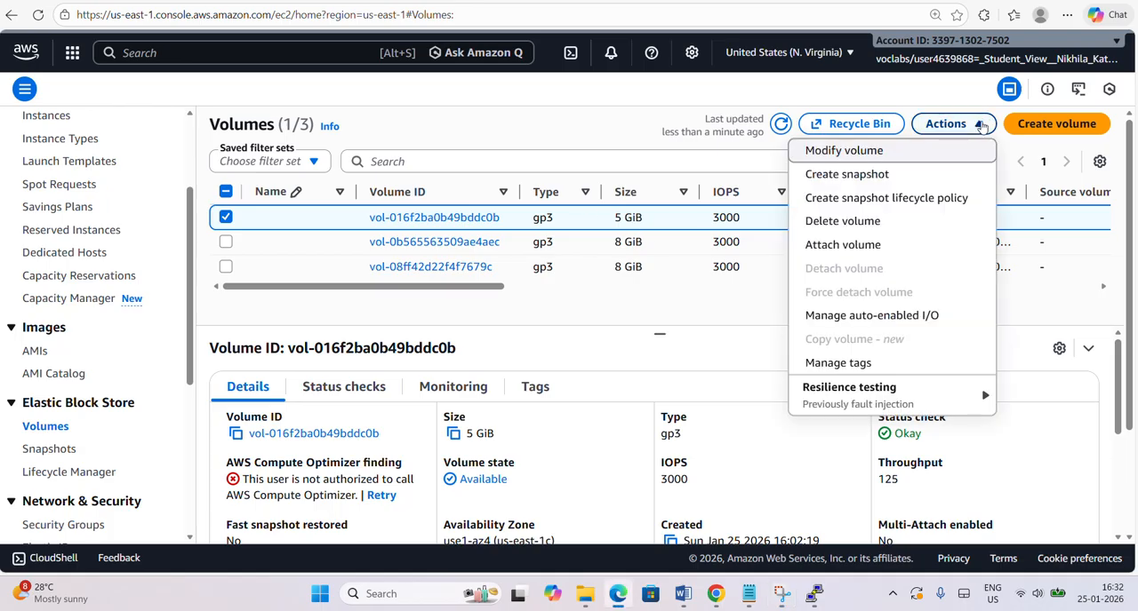
click(904, 245)
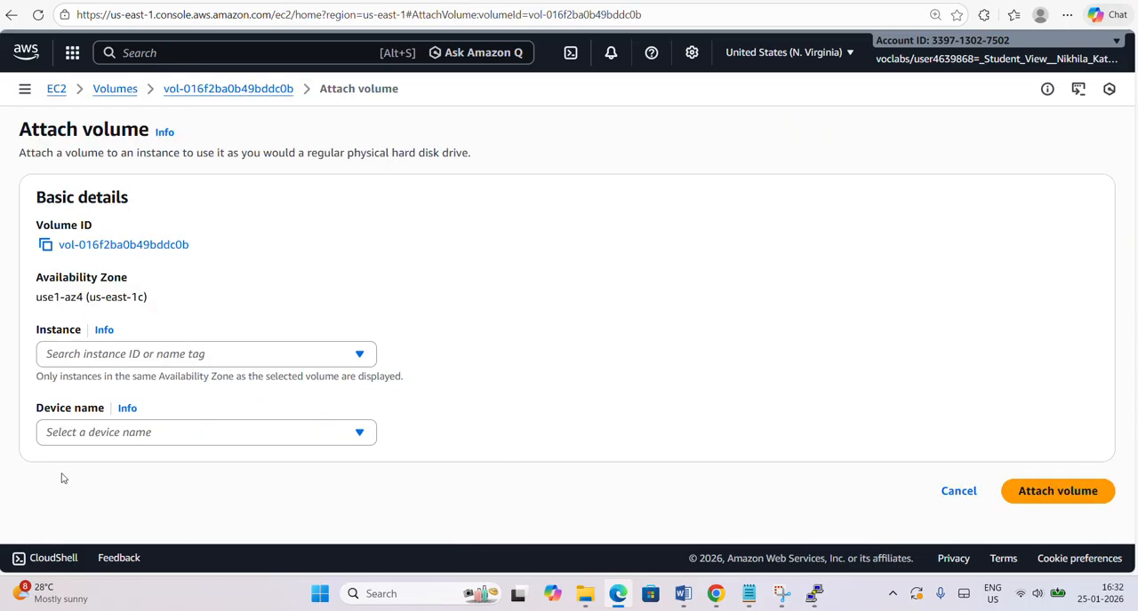
Check the Instance2 Linux instance ID in the Notepad notes and return to the Attach volume form in Edge.
click(128, 360)
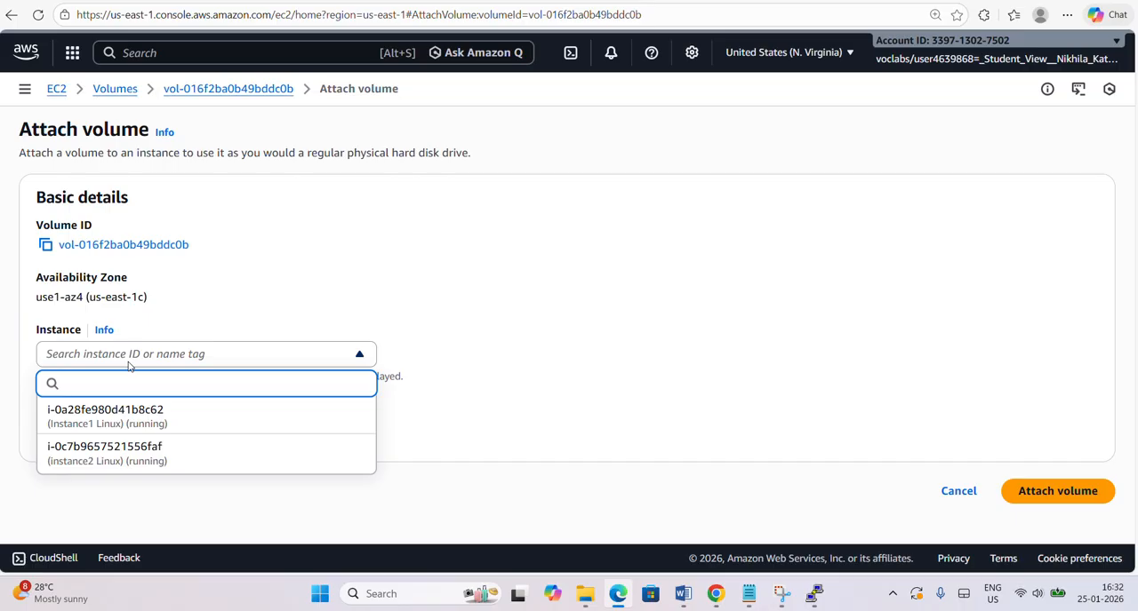
click(129, 363)
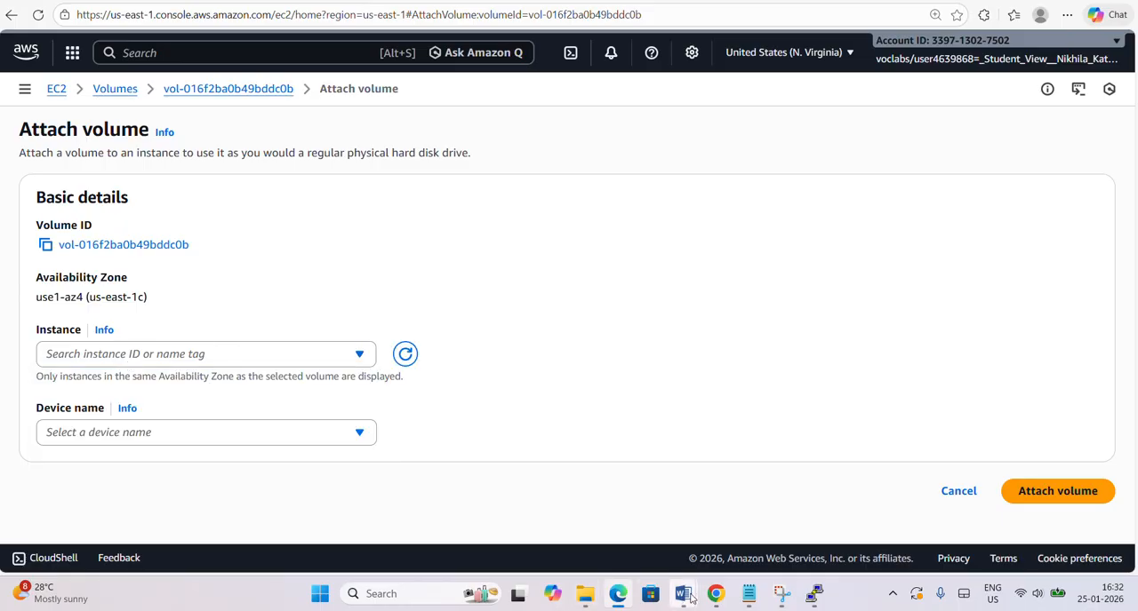
click(748, 593)
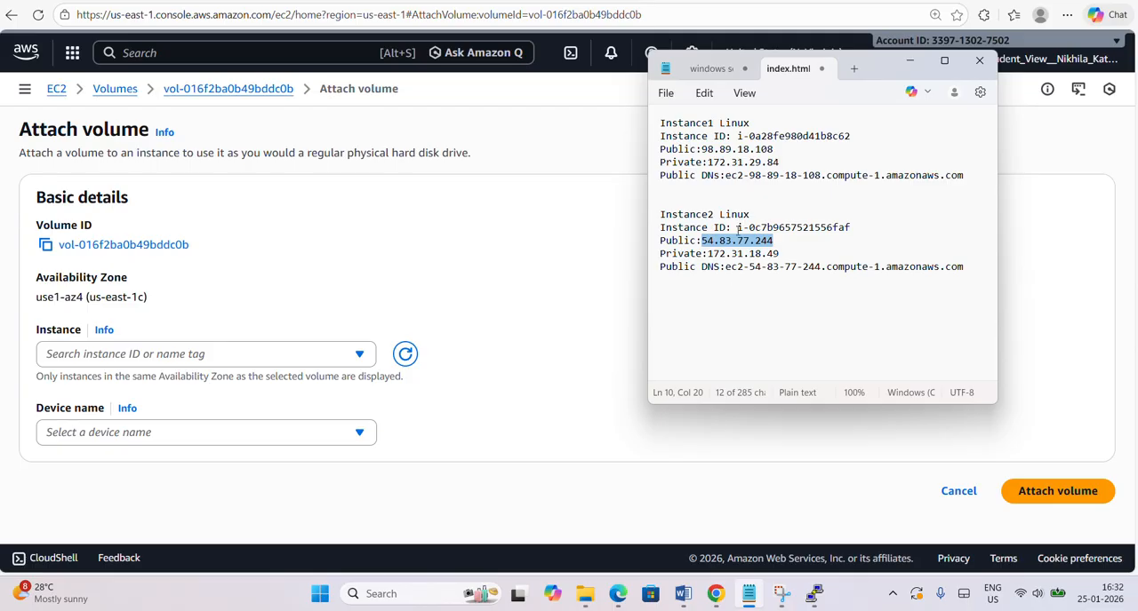
click(854, 229)
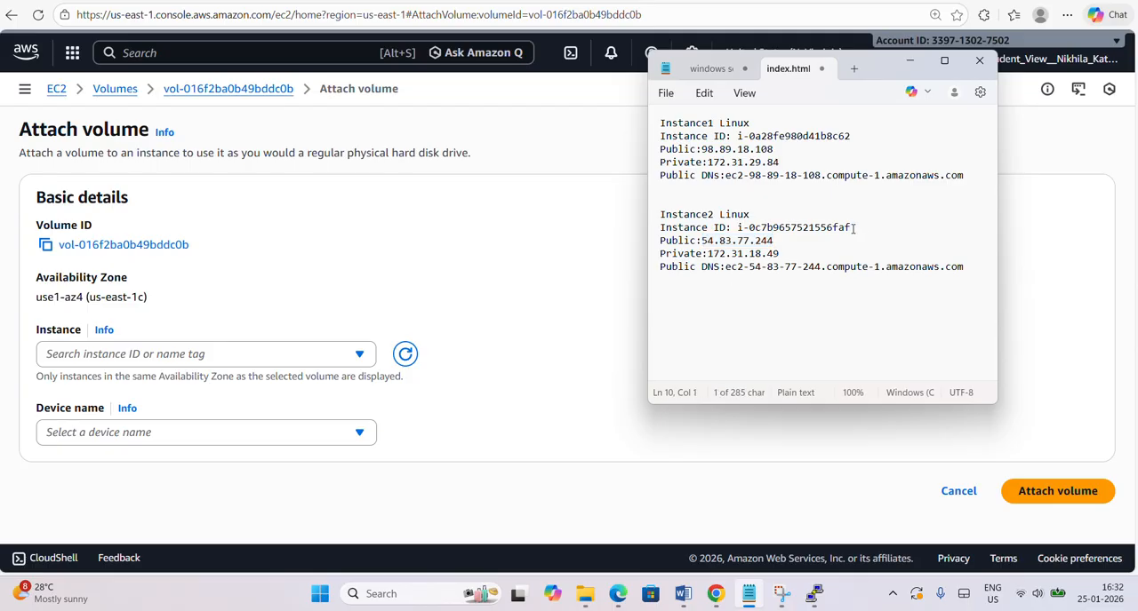
drag(853, 229, 831, 228)
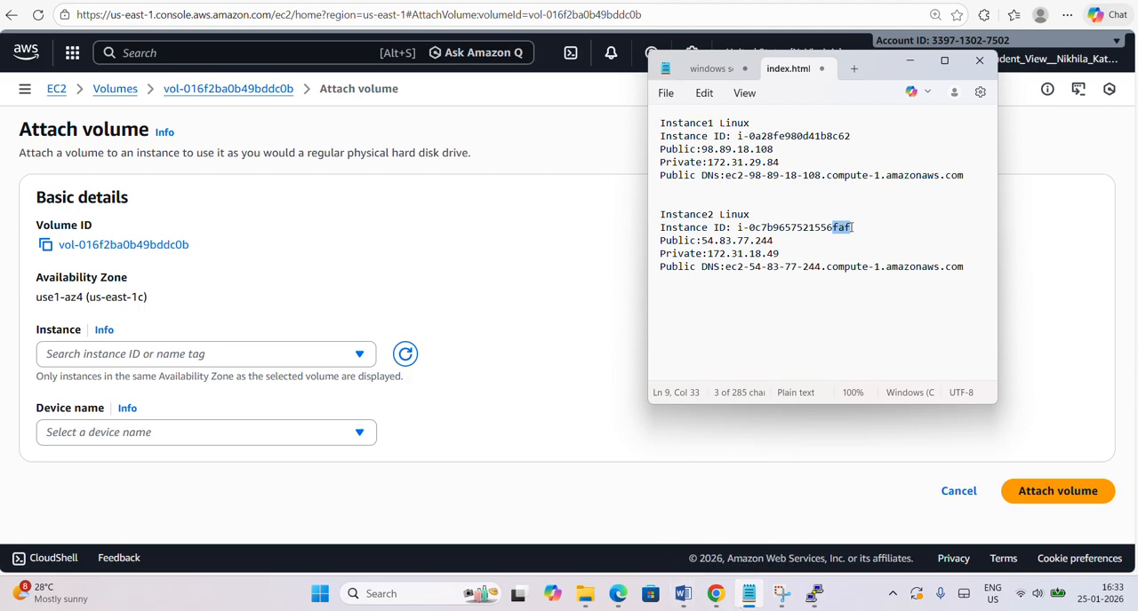
mouse_move(691, 601)
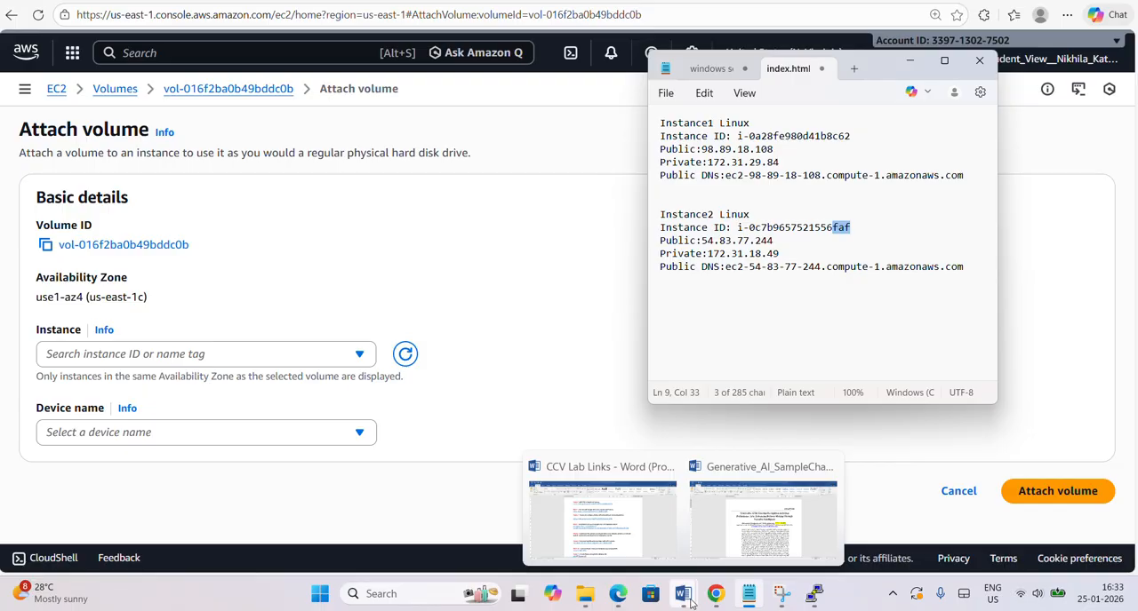
click(629, 600)
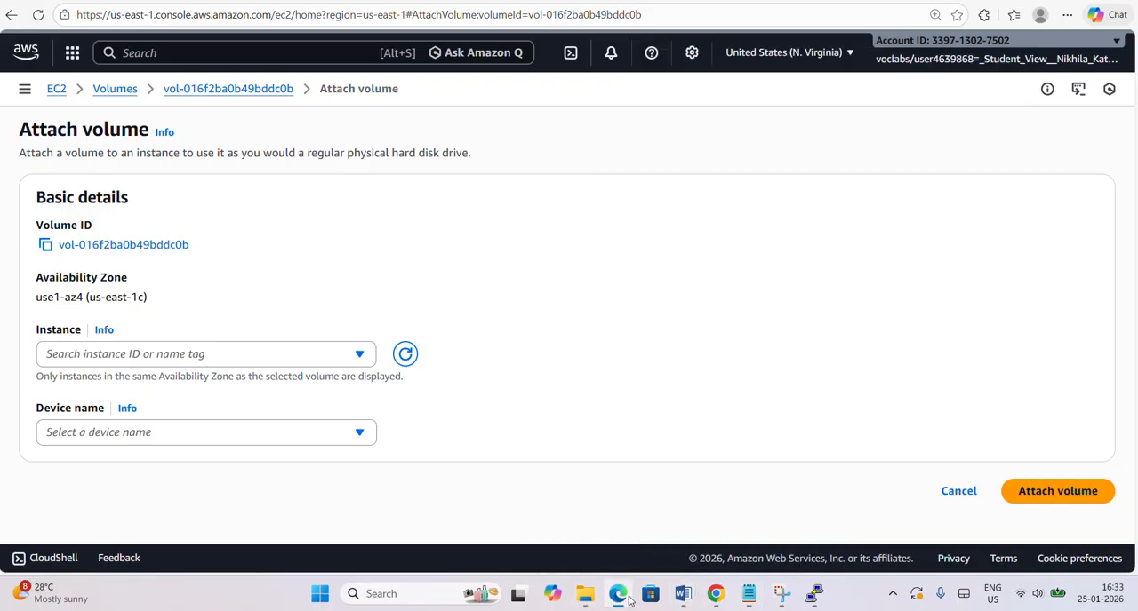
click(145, 355)
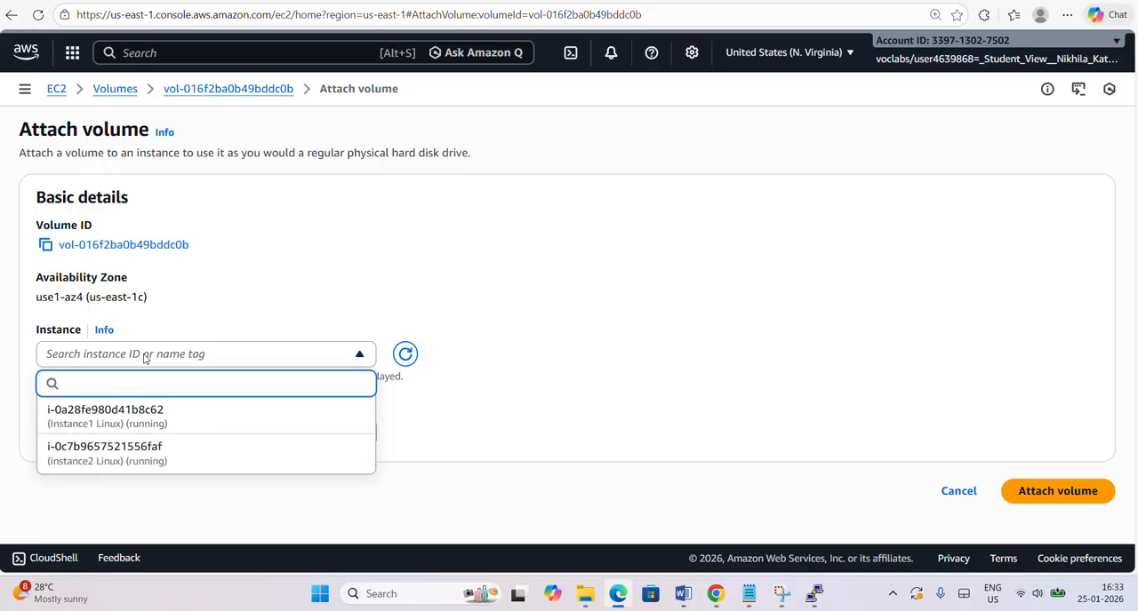
click(162, 461)
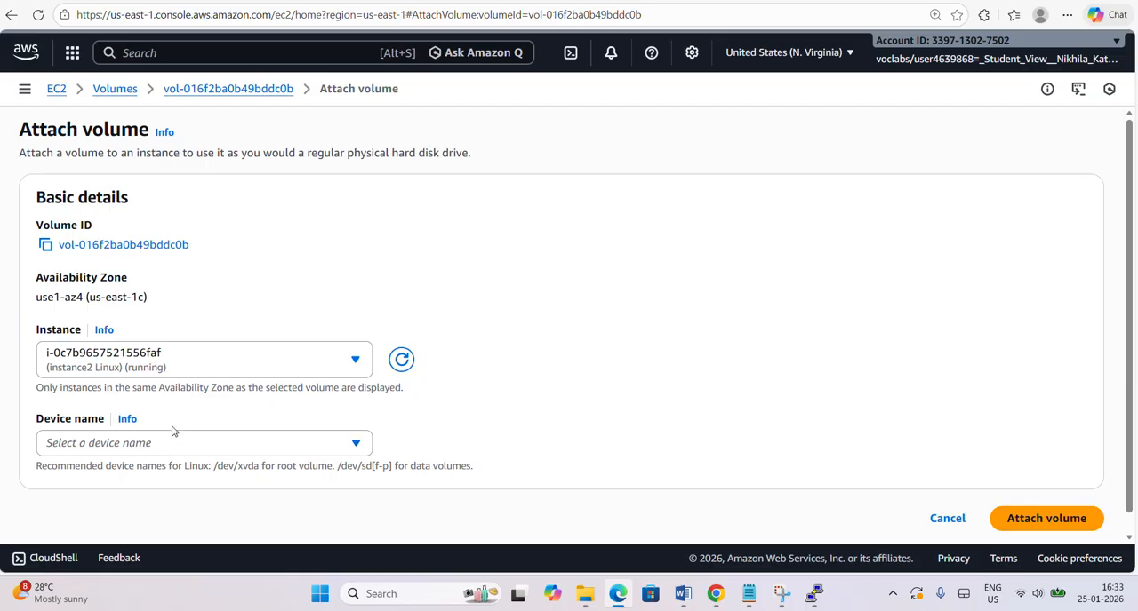
click(169, 443)
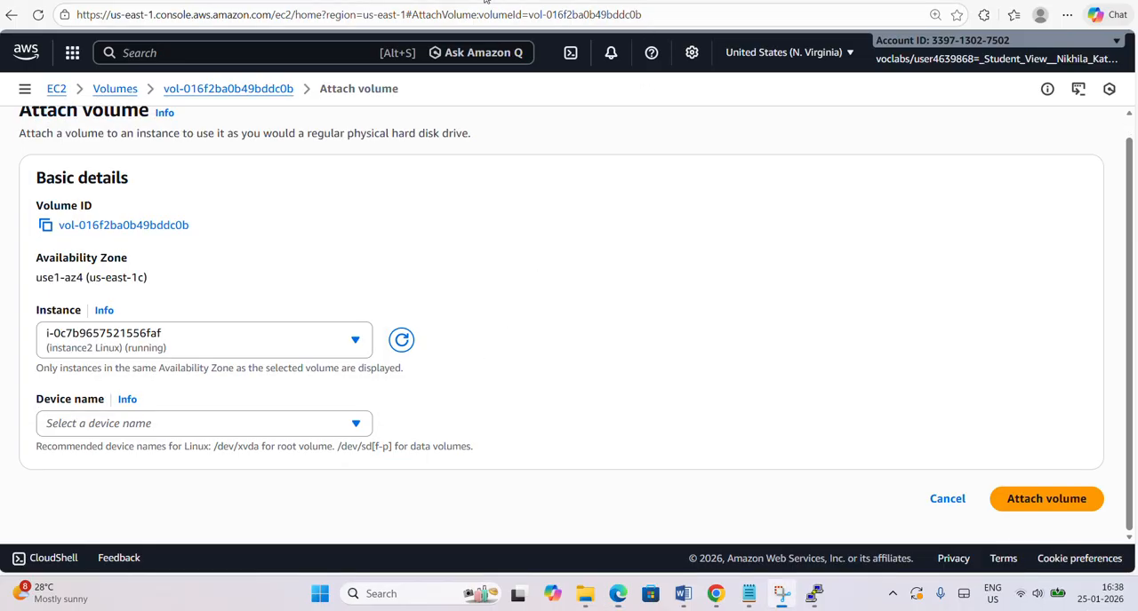
click(1021, 504)
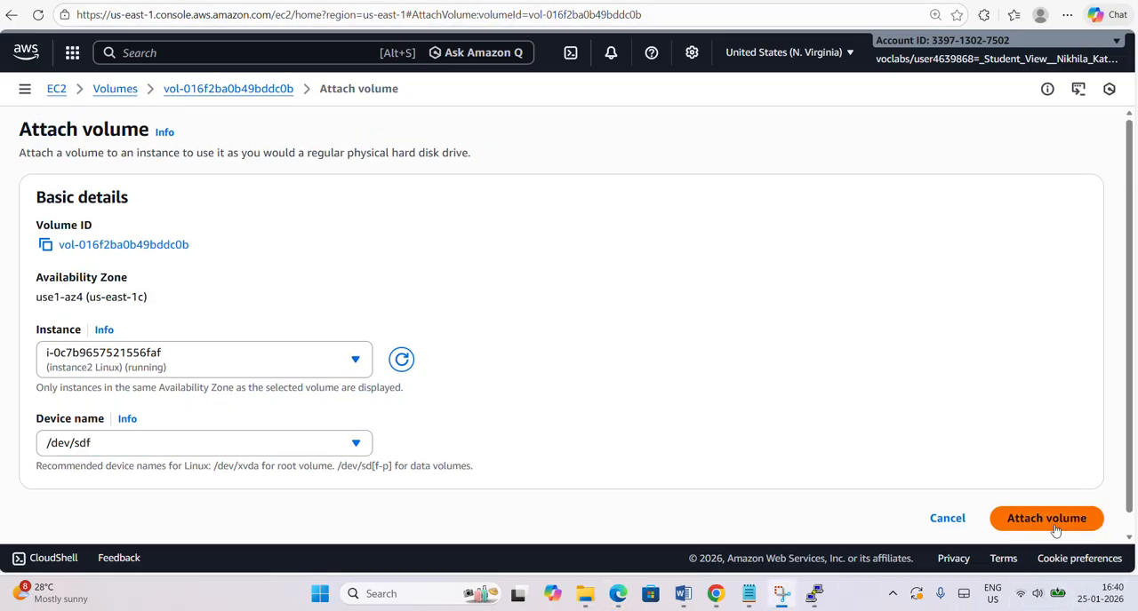
click(1054, 525)
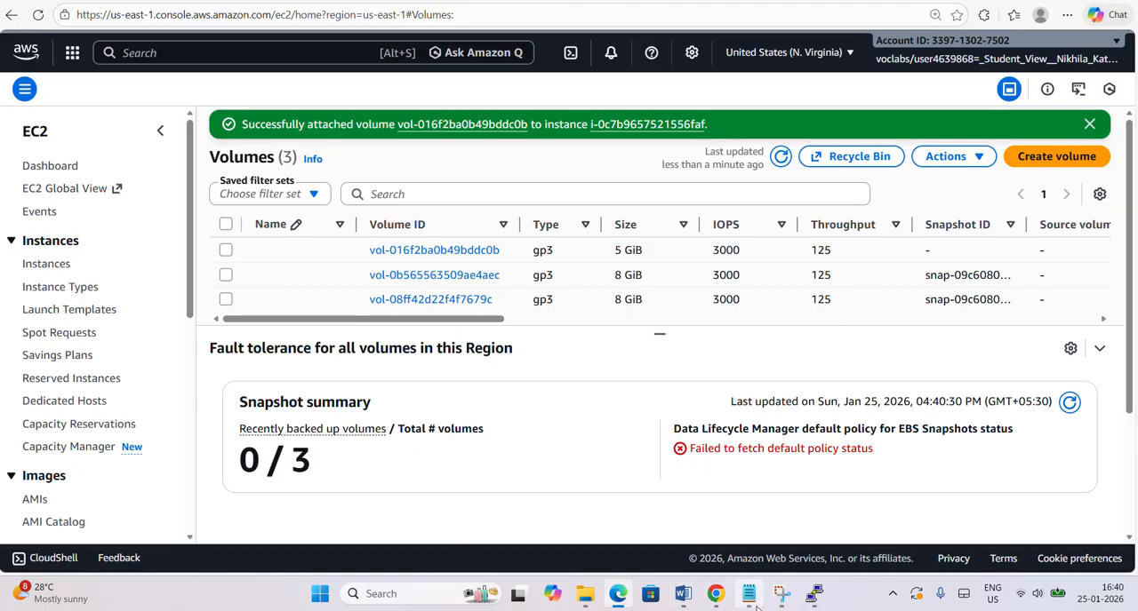
Switch to the second instance's PuTTY session and run lsblk again to list its block devices.
mouse_move(814, 604)
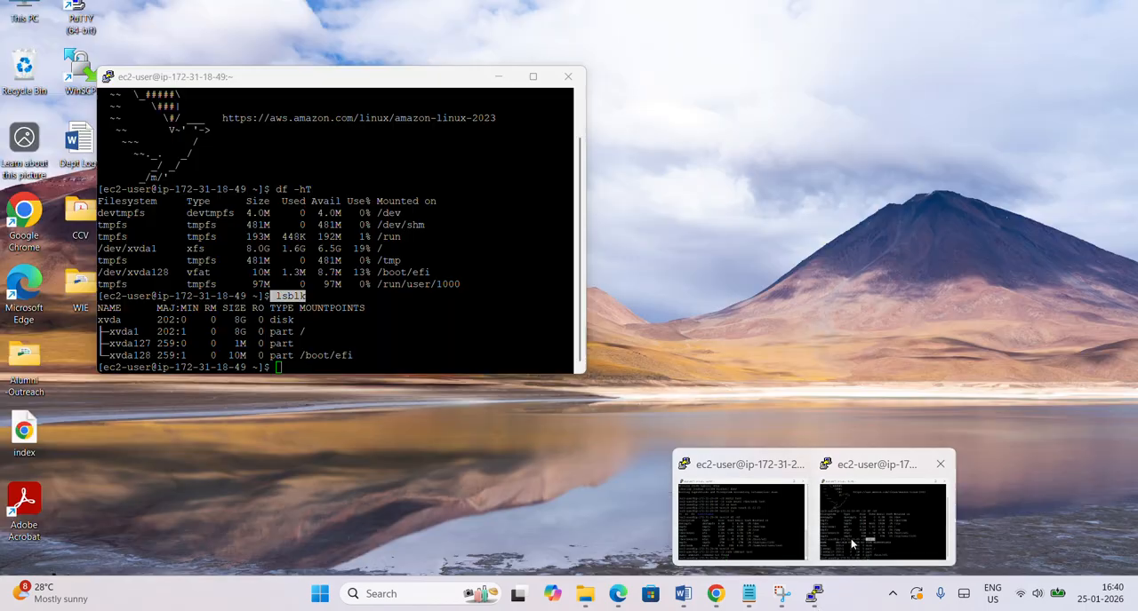
click(883, 520)
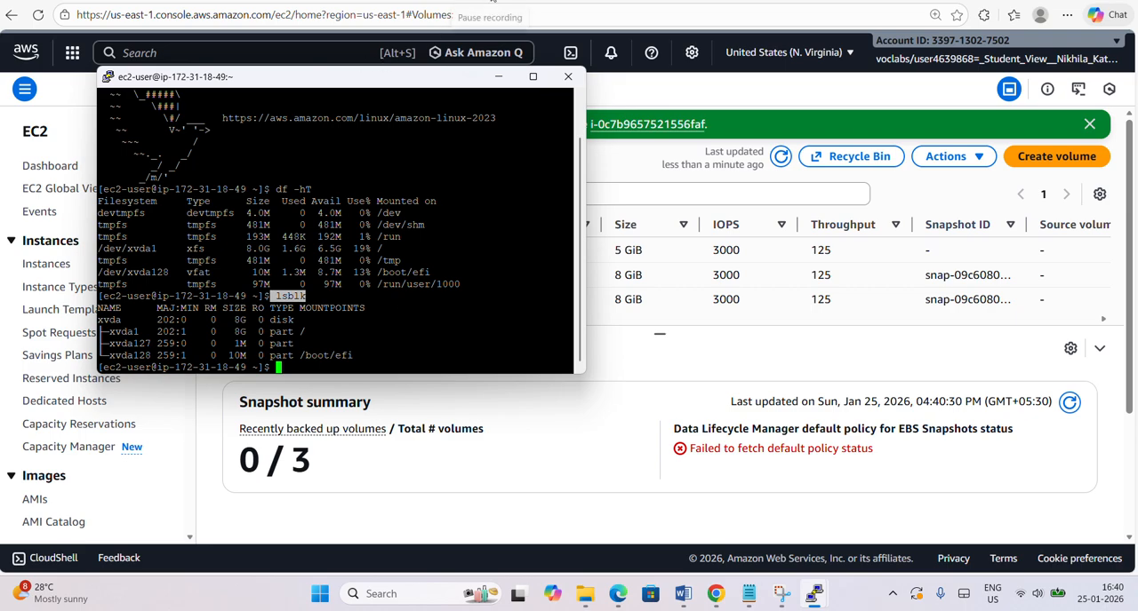
text(lsblk)
key(Return)
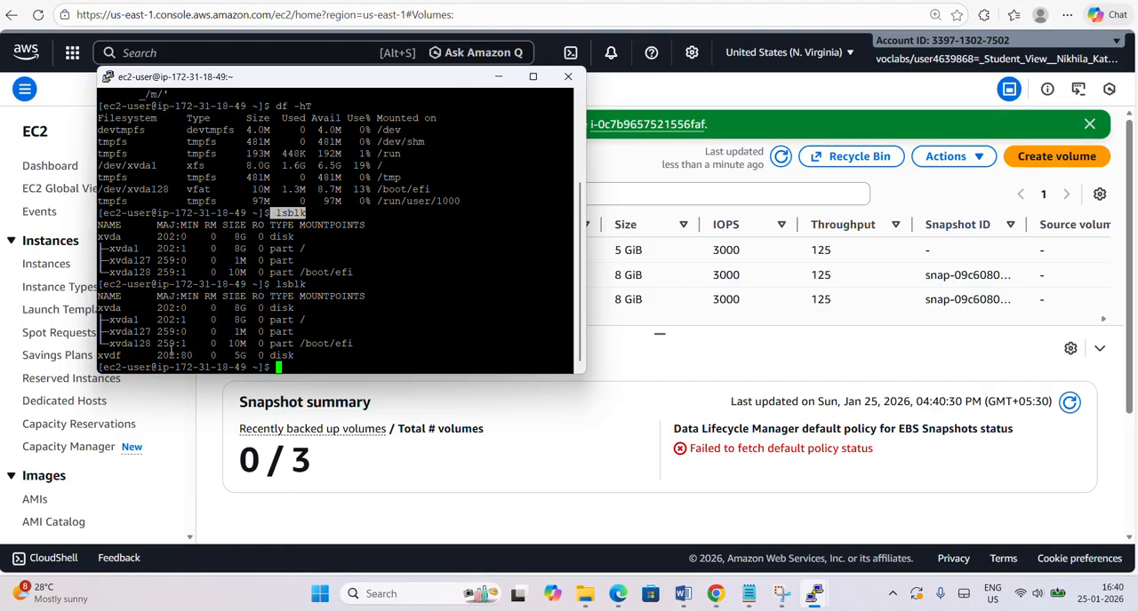
Compare the two lsblk outputs by highlighting the earlier xvda entries and the new xvdf disk line.
drag(104, 355, 297, 356)
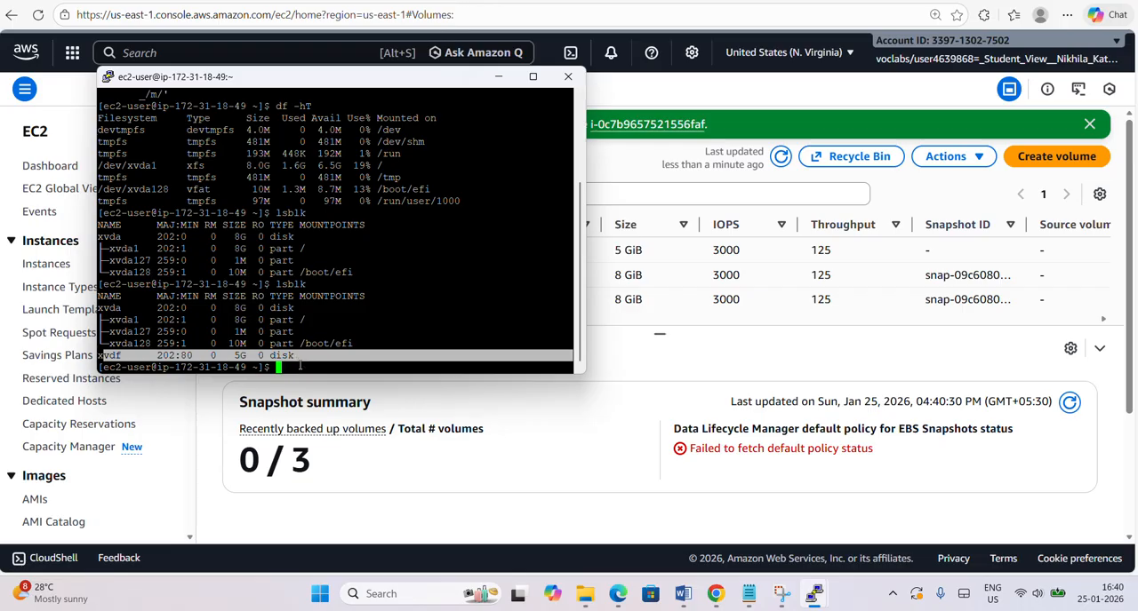
click(299, 365)
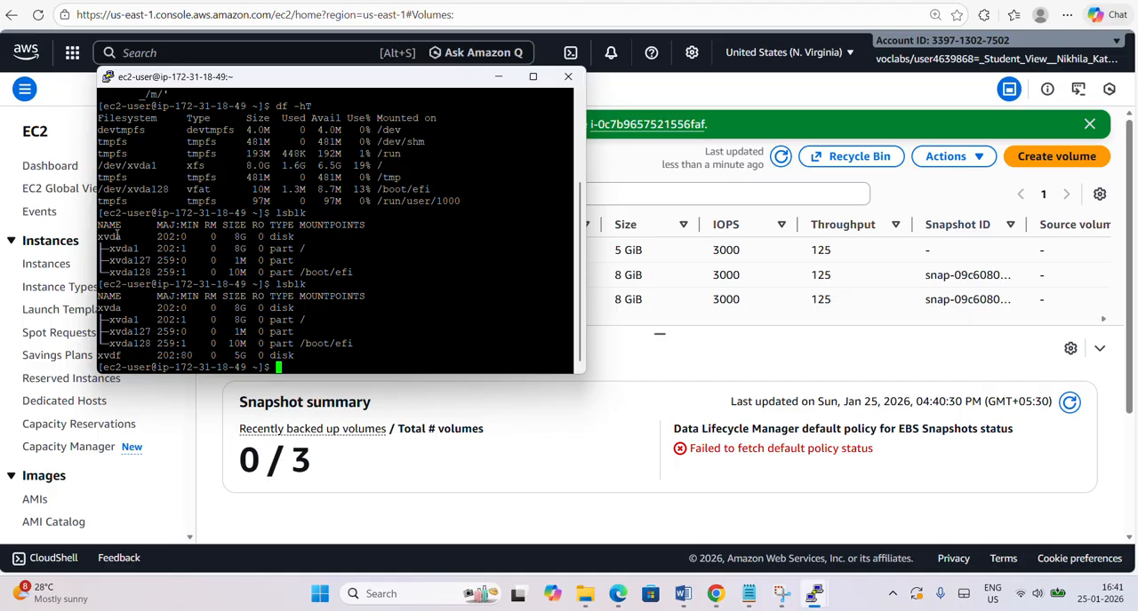
drag(115, 235, 365, 277)
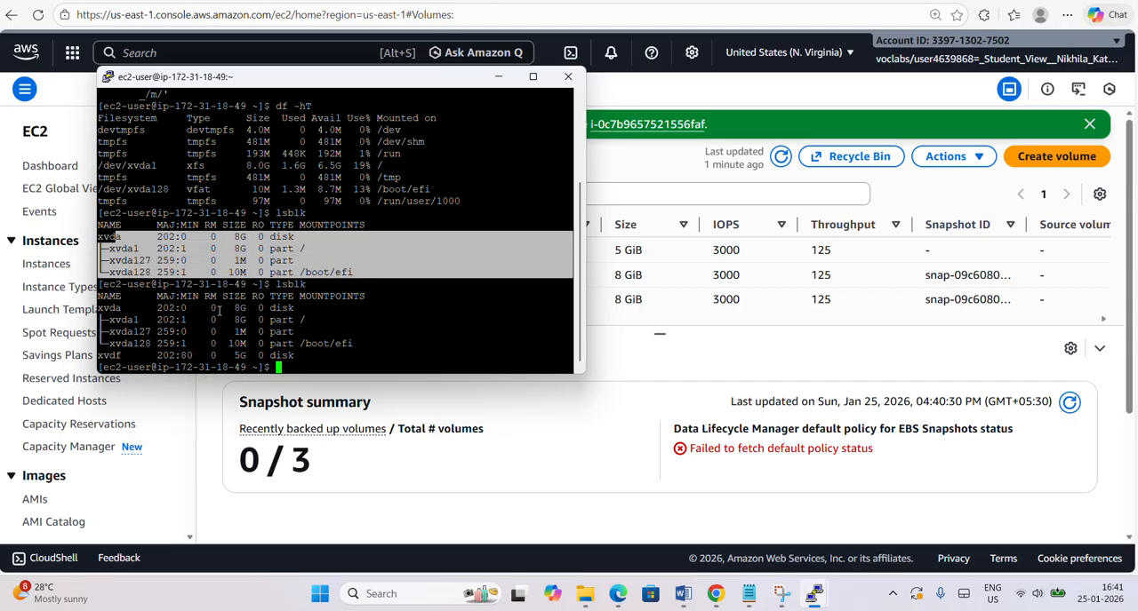
drag(108, 353, 300, 358)
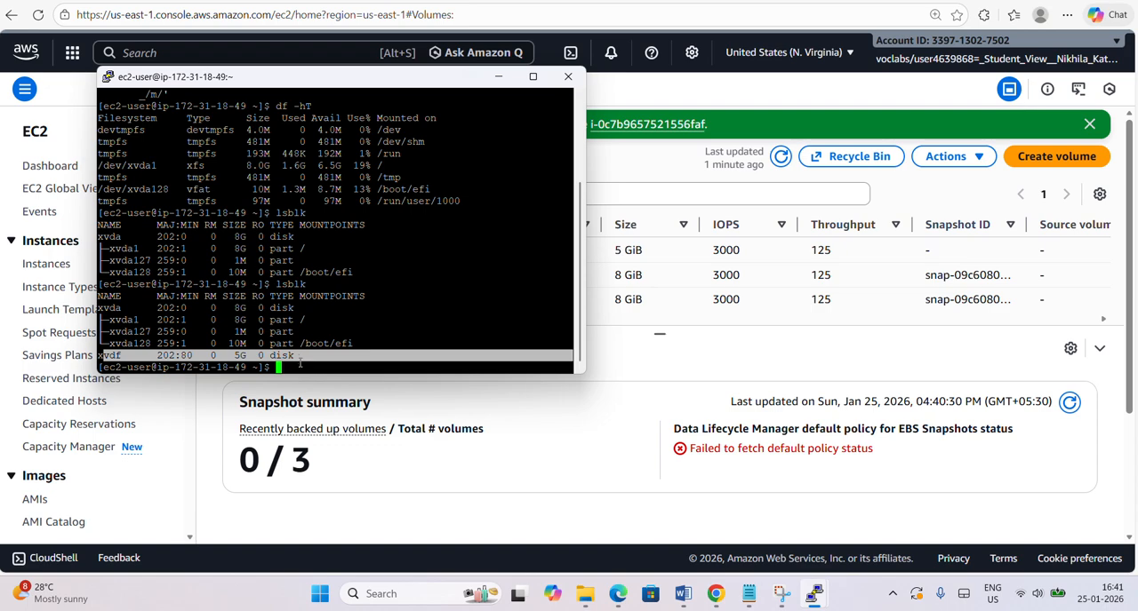
click(300, 364)
Run sudo file -s /dev/xvdf to inspect the file system on the attached volume.
text(s)
text(udo)
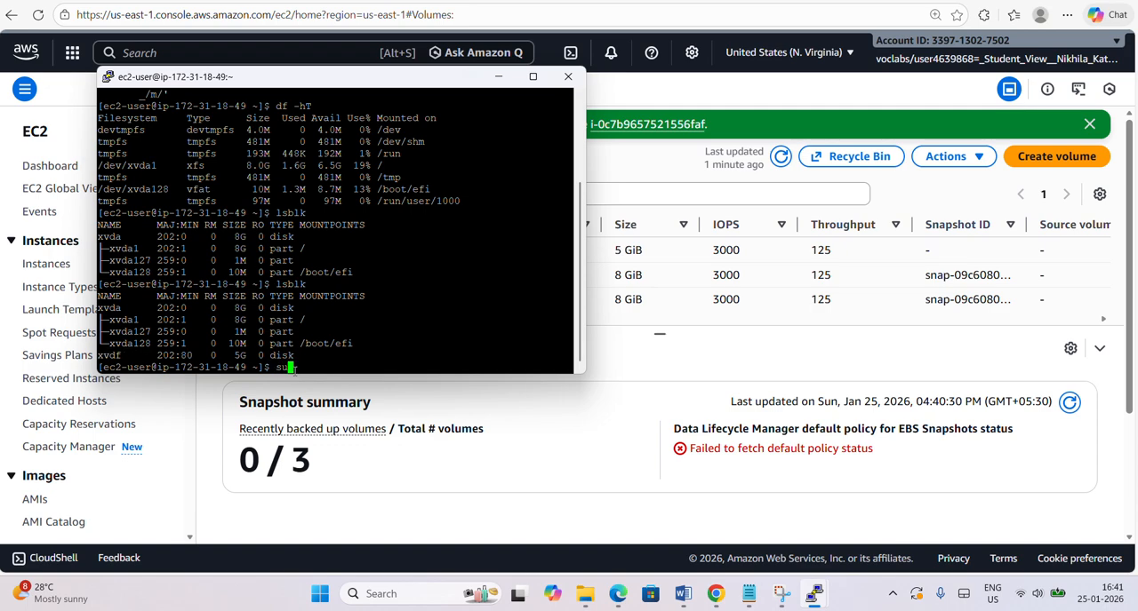
text( file -s /dev/xvdf)
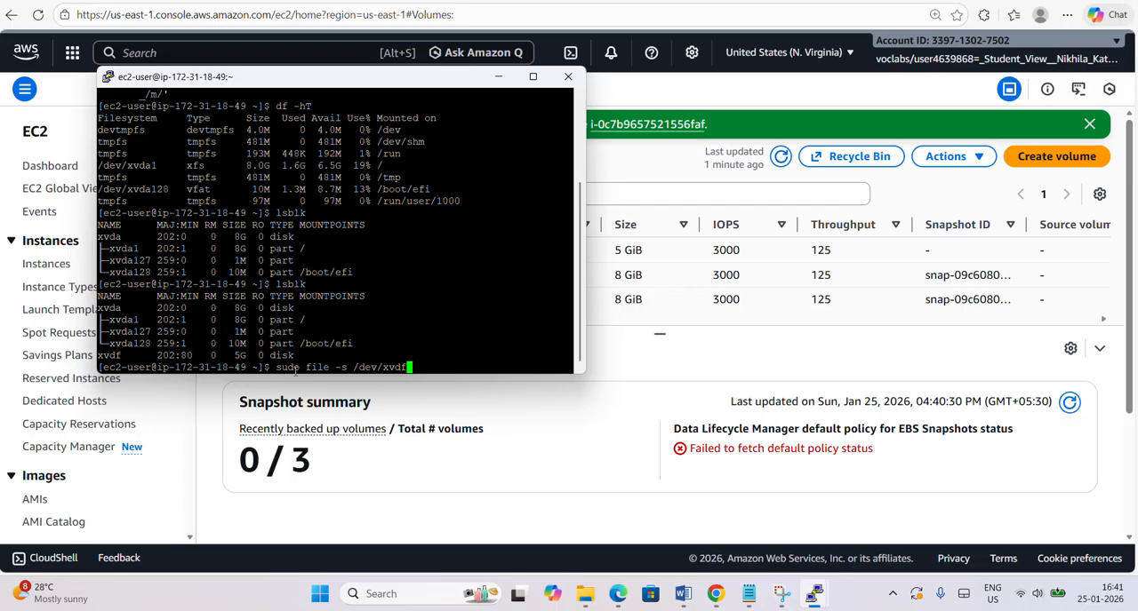
key(Return)
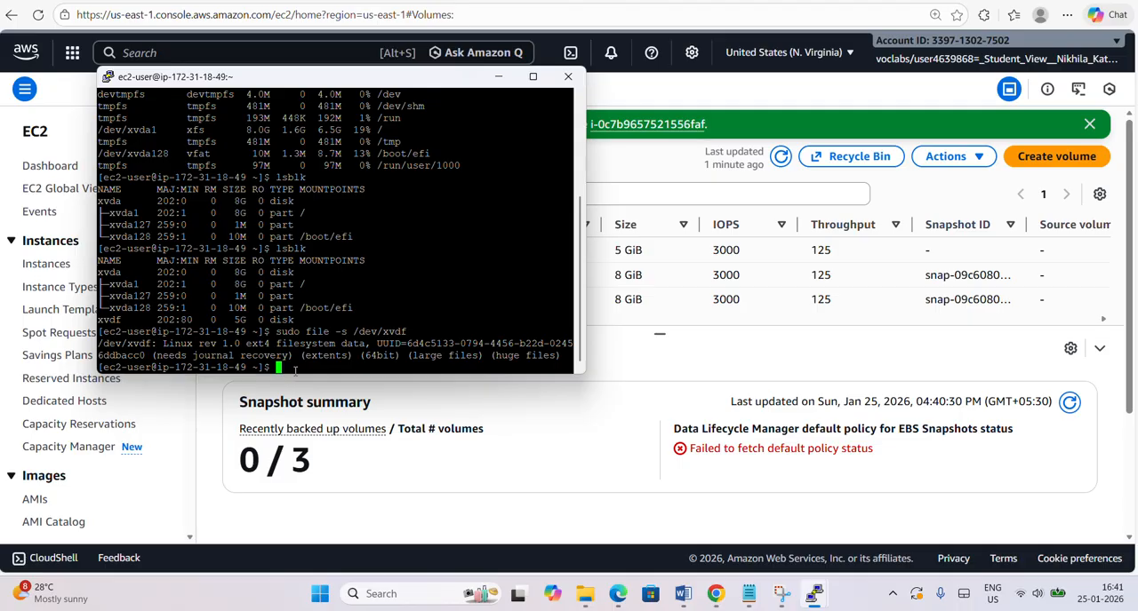
Create a directory named training in the home directory with mkdir training.
text(mkdir training)
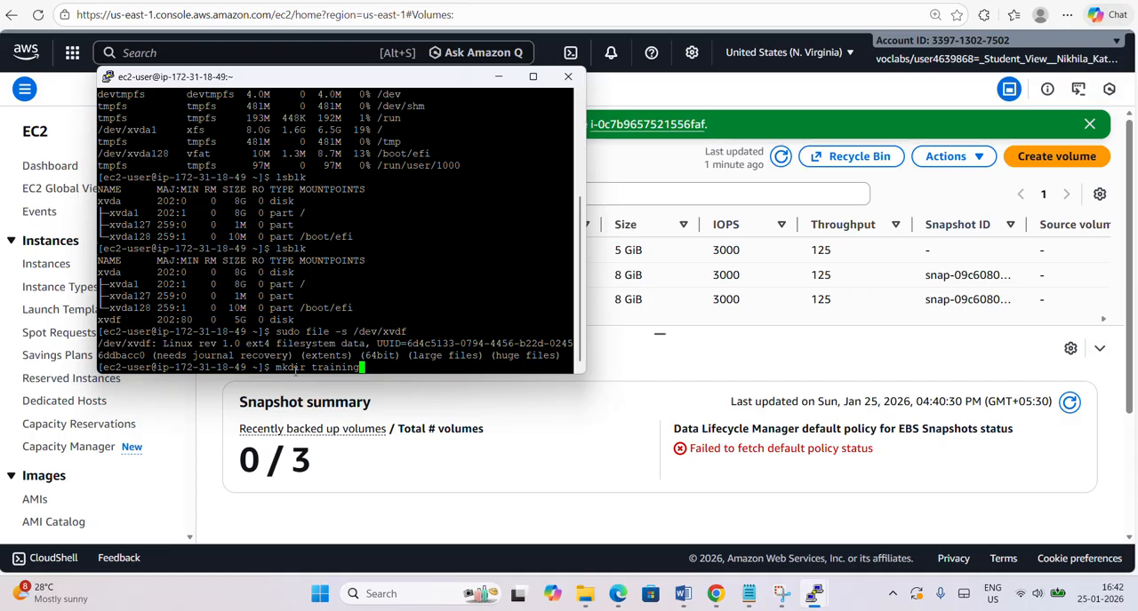
key(Return)
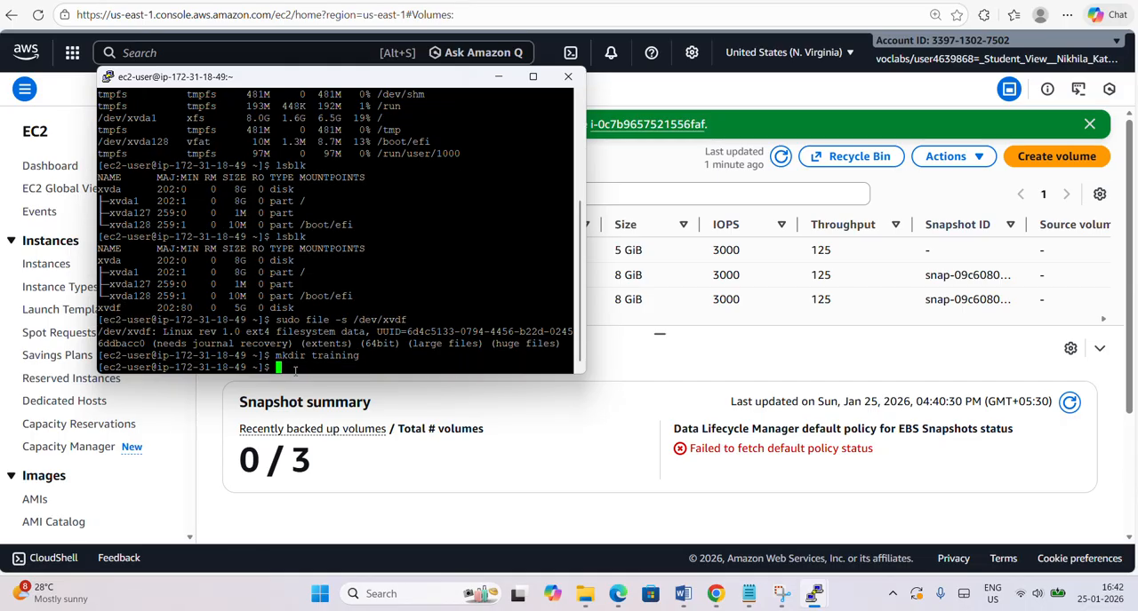
Mount the attached volume on the training directory with sudo mount /dev/xvdf training.
text(mount)
key(Left)
key(Home)
text(sudo)
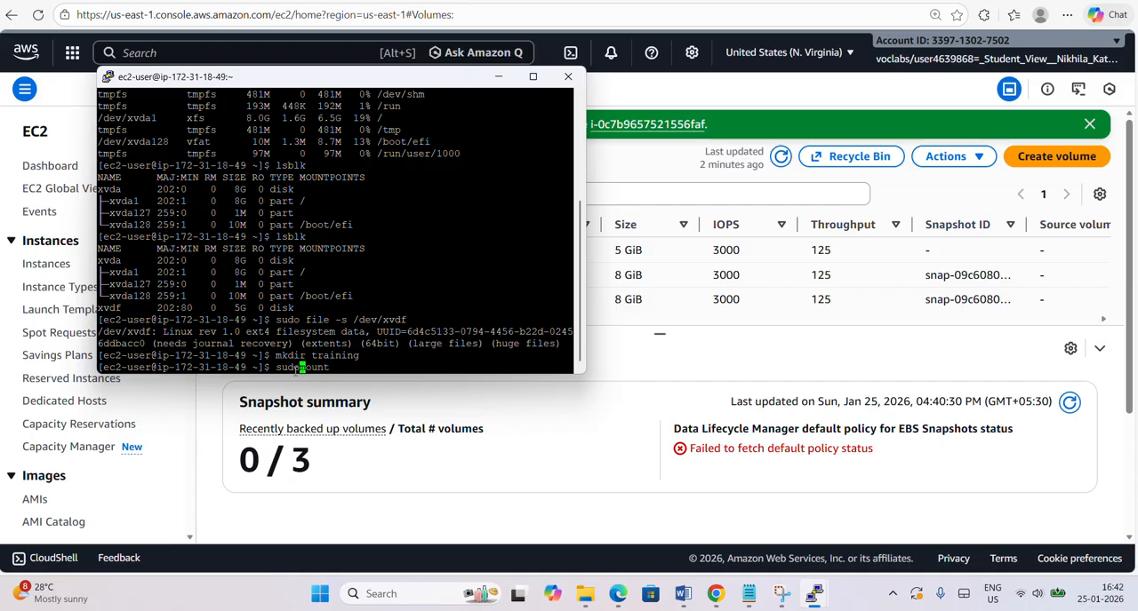
key(Right)
key(Right)
key(Right)
key(Right)
key(Right)
text(/dev/)
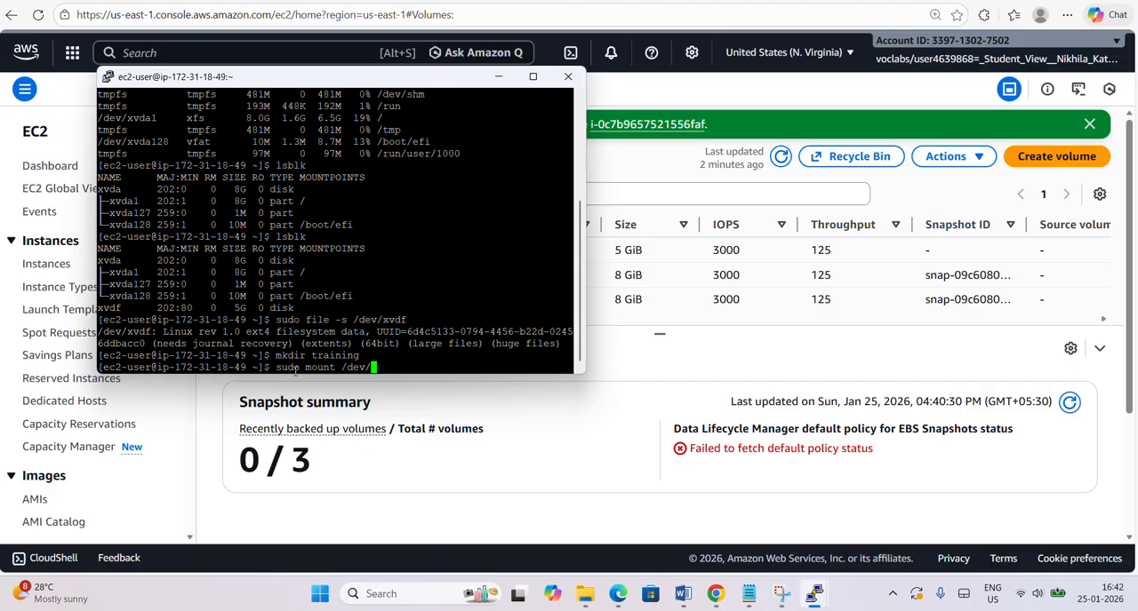
text(xvdf training)
key(Return)
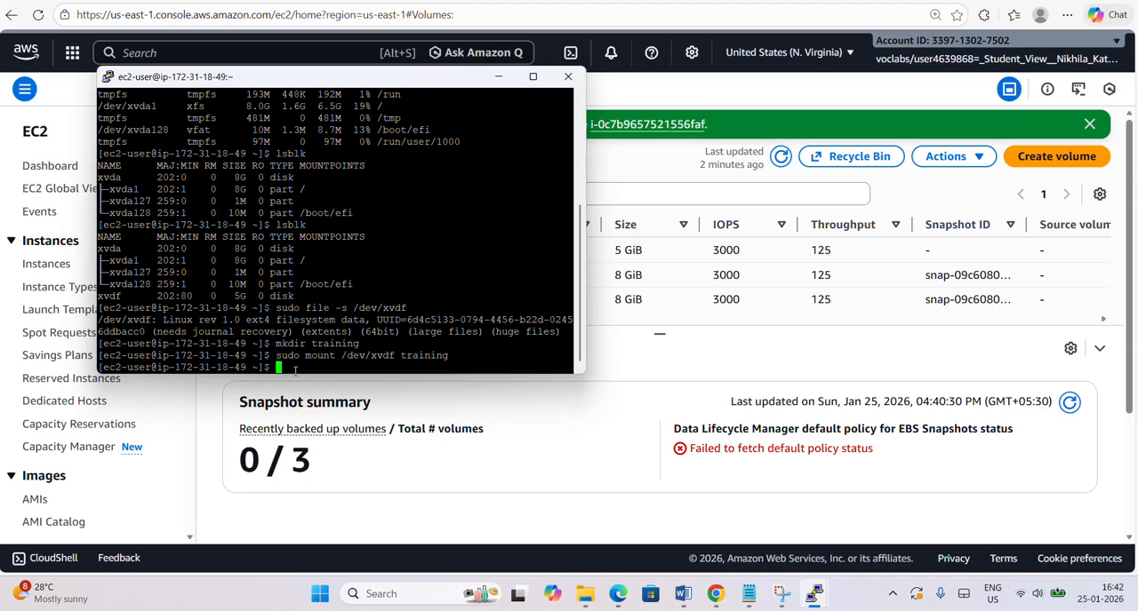
Change into the mounted directory with cd training and highlight the directory name in the prompt.
text(cd training)
key(Return)
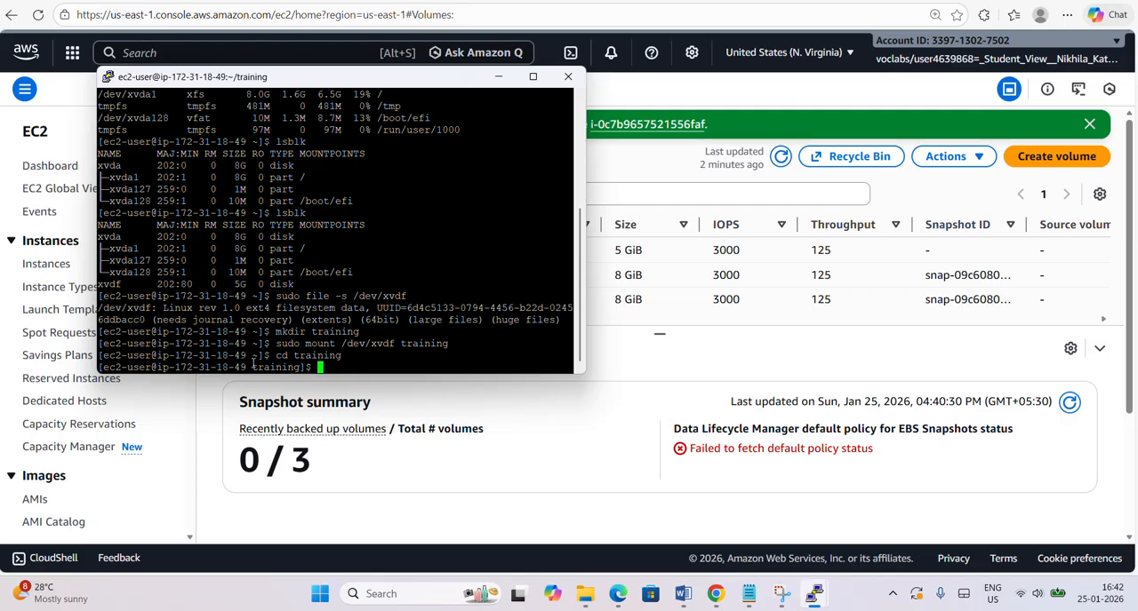
drag(257, 367, 308, 373)
double_click(324, 371)
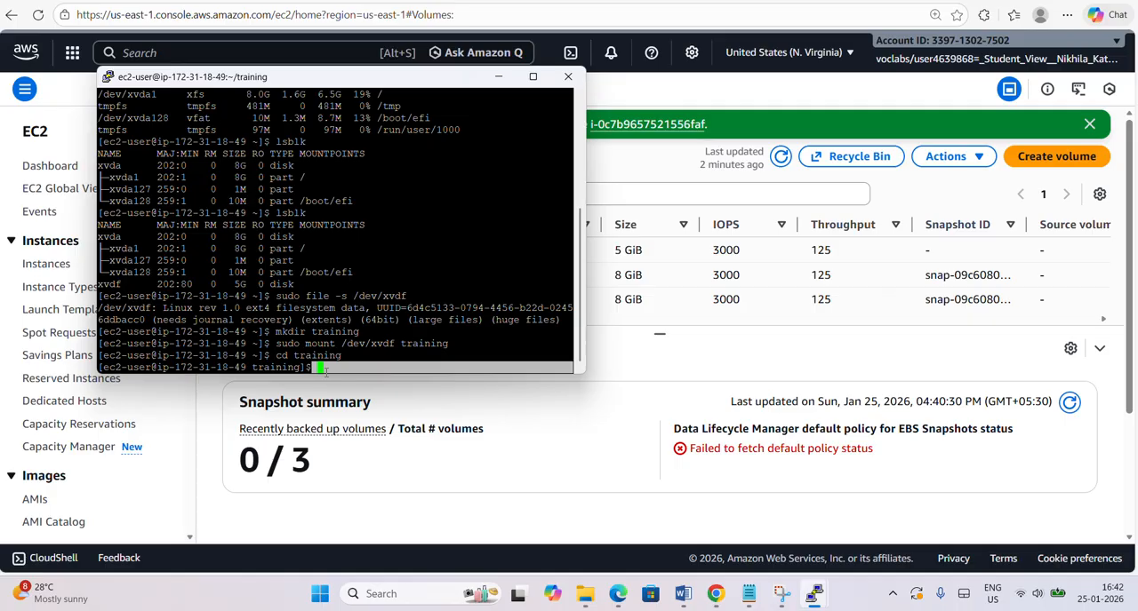
Run ls to list the mounted volume's contents and highlight the files f1, f2 and f3.
click(327, 370)
text(ls)
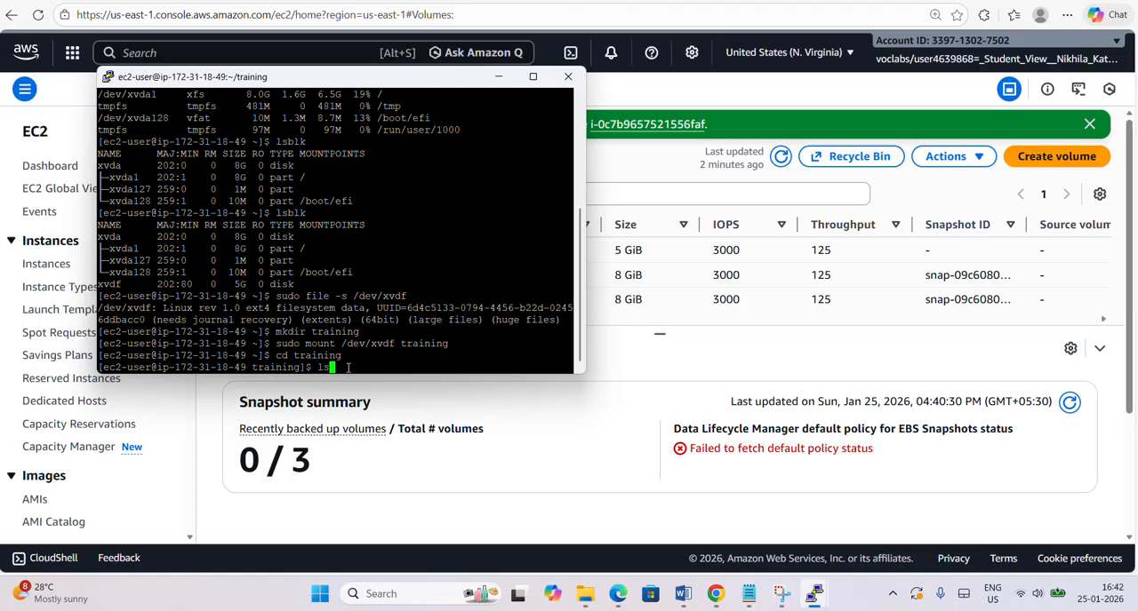
key(Return)
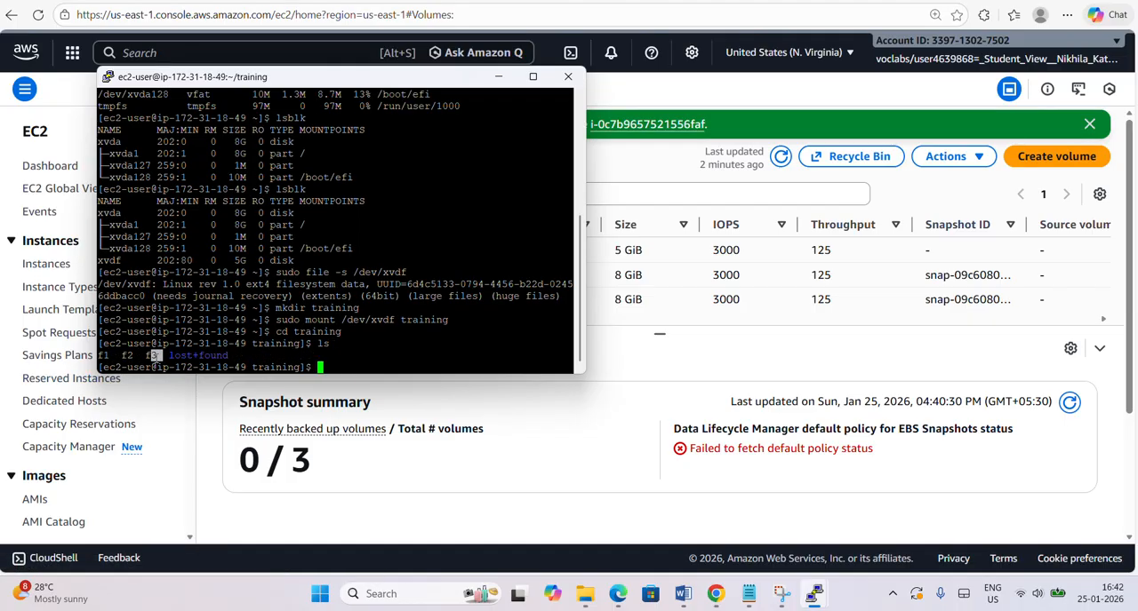
drag(153, 355, 101, 357)
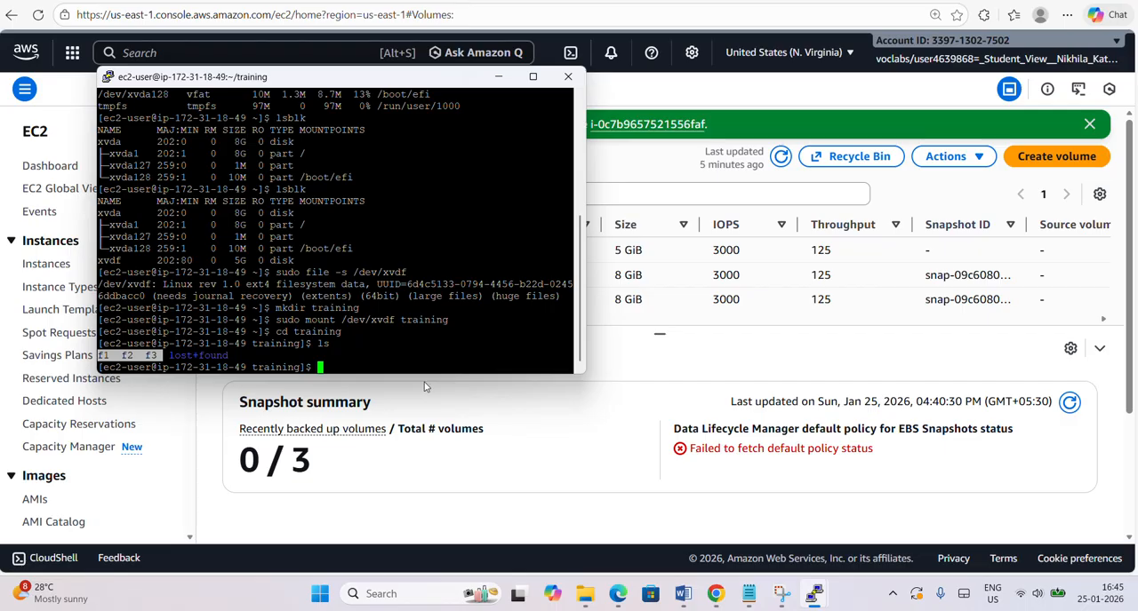
Return to the EC2 console and detach the 5 GiB volume from the second Linux instance, confirming the detachment.
click(499, 76)
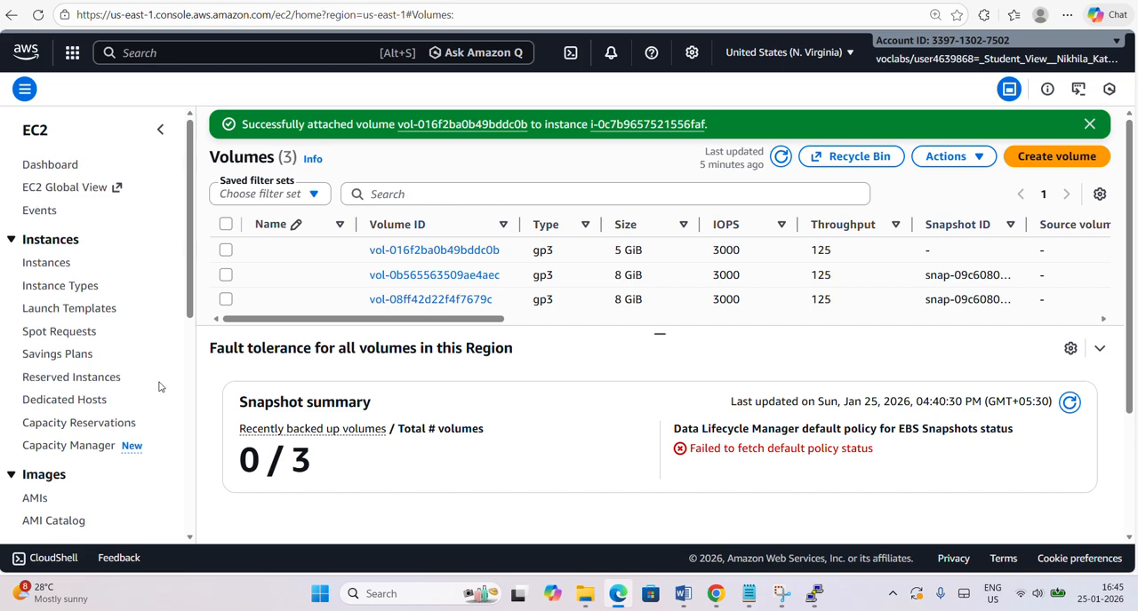
scroll(160, 386, down, 1)
scroll(160, 386, down, 1)
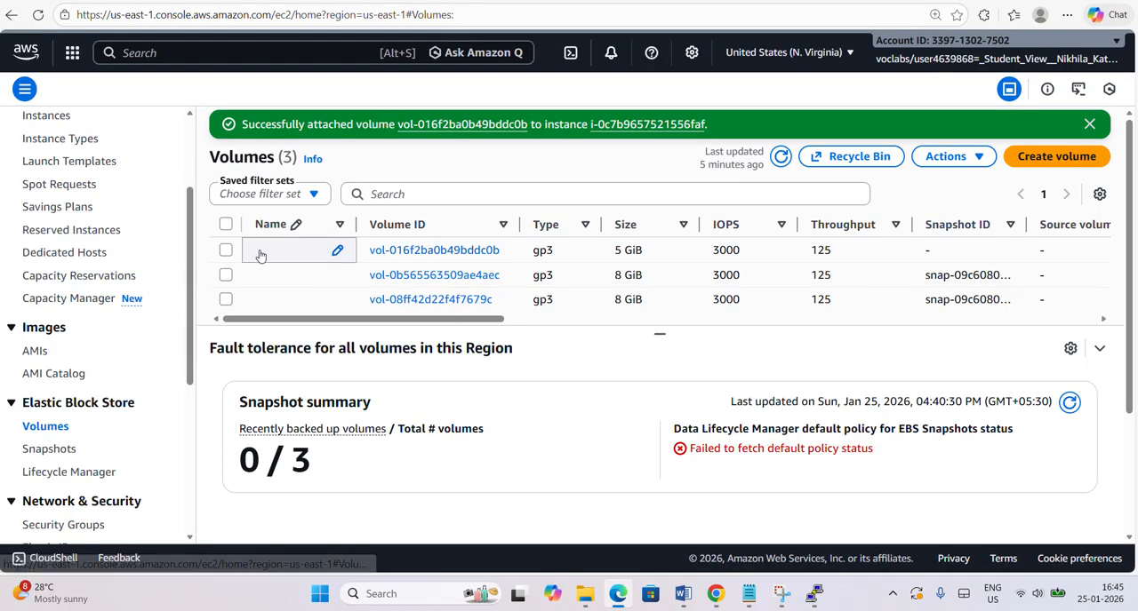
click(222, 254)
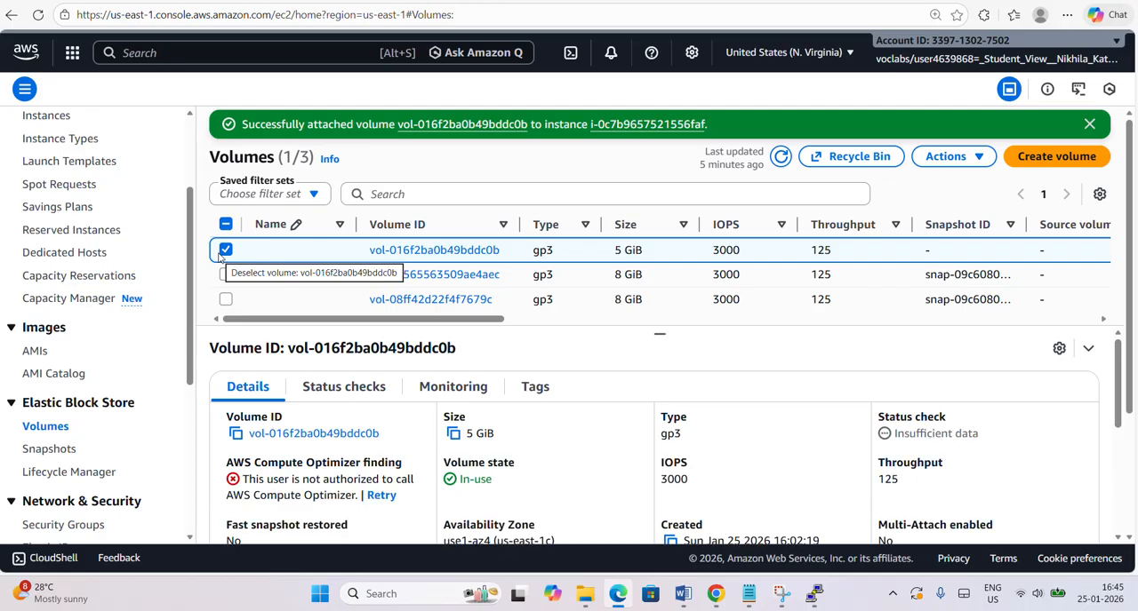
click(967, 157)
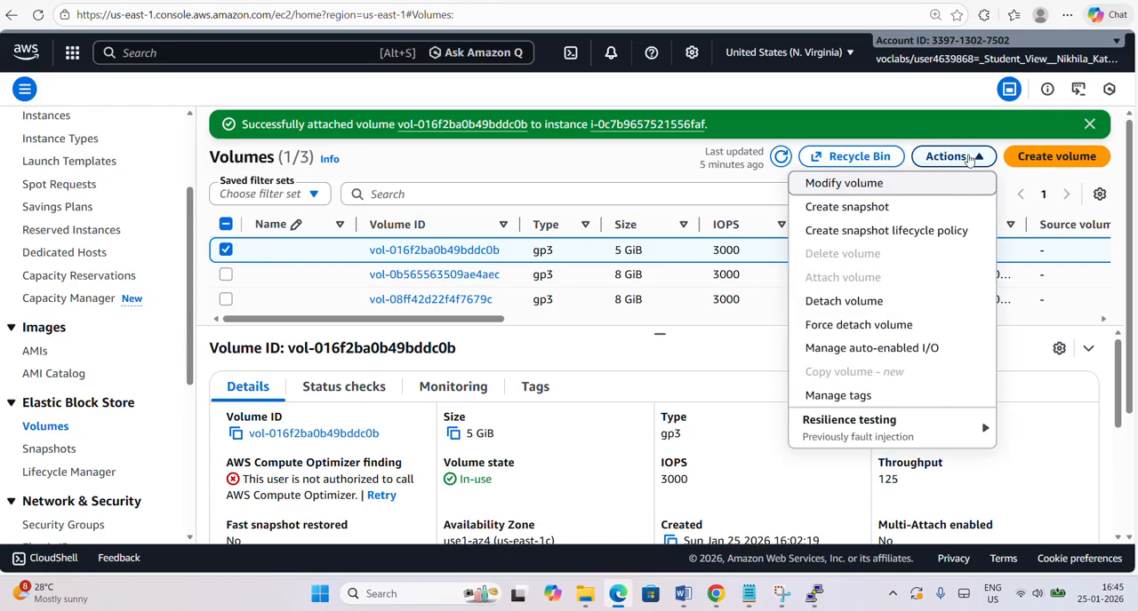
click(896, 309)
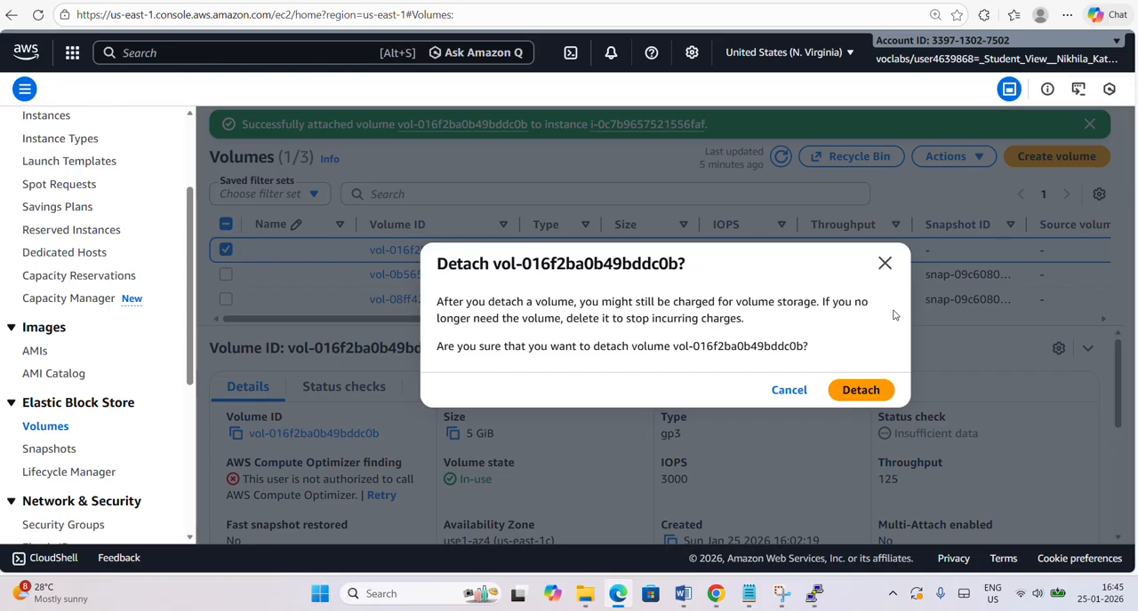
click(862, 391)
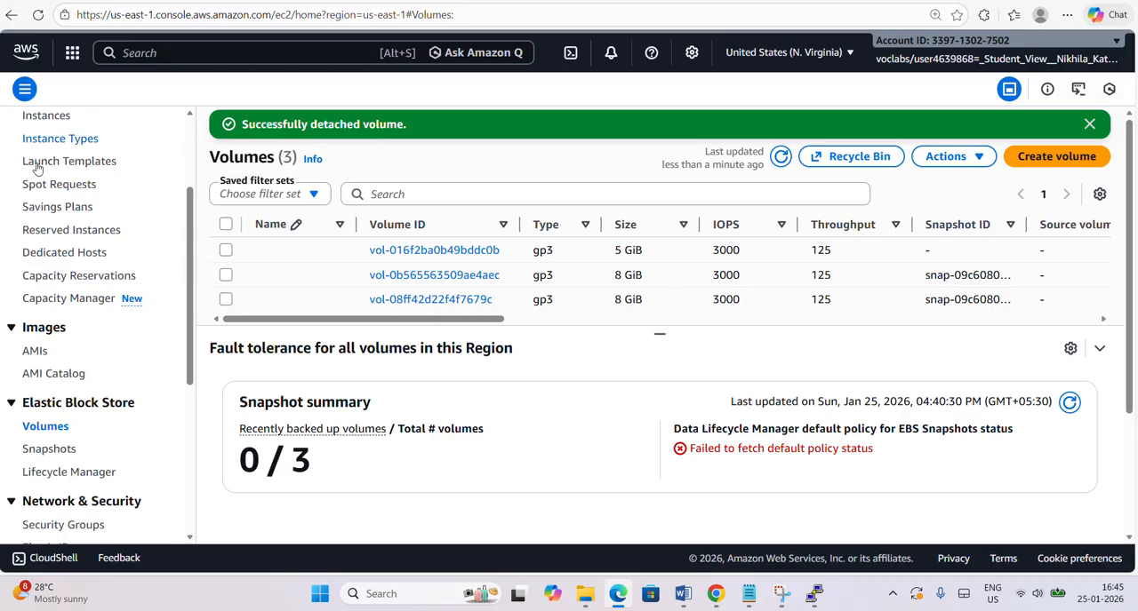
Stop both EC2 instances, Instance1 Linux and instance2 Linux, without skipping the OS shutdown.
scroll(46, 217, up, 2)
scroll(47, 217, up, 1)
click(46, 267)
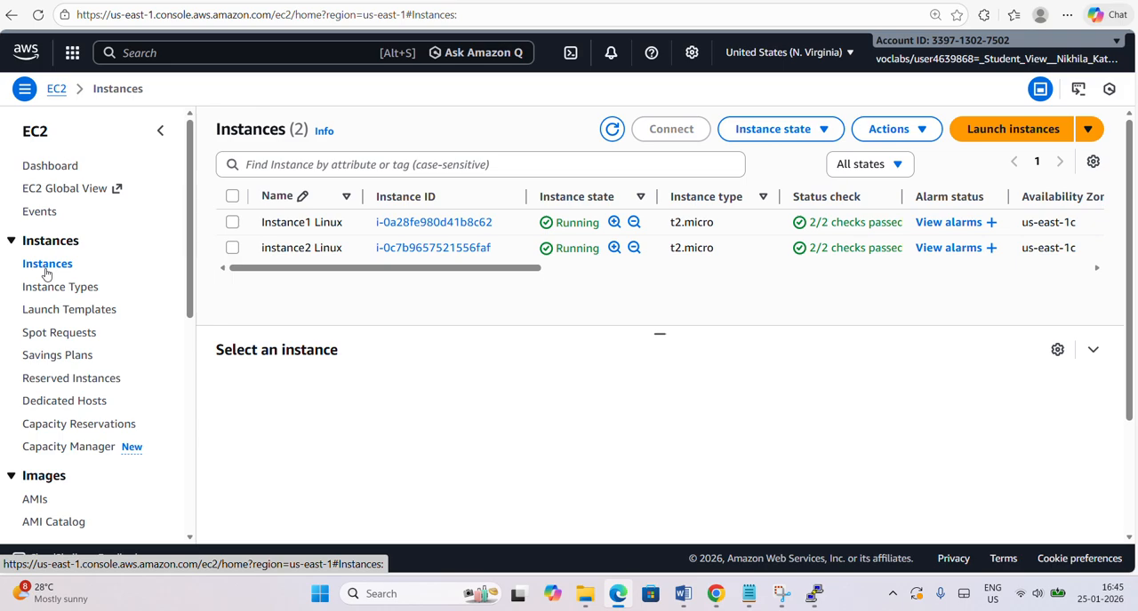
click(233, 196)
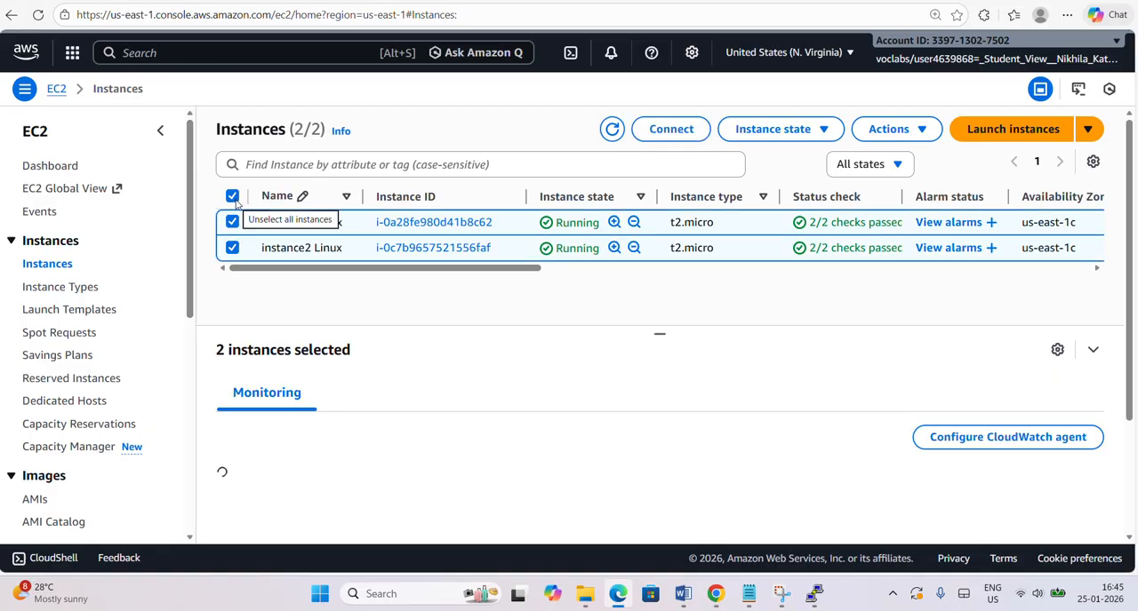
click(889, 129)
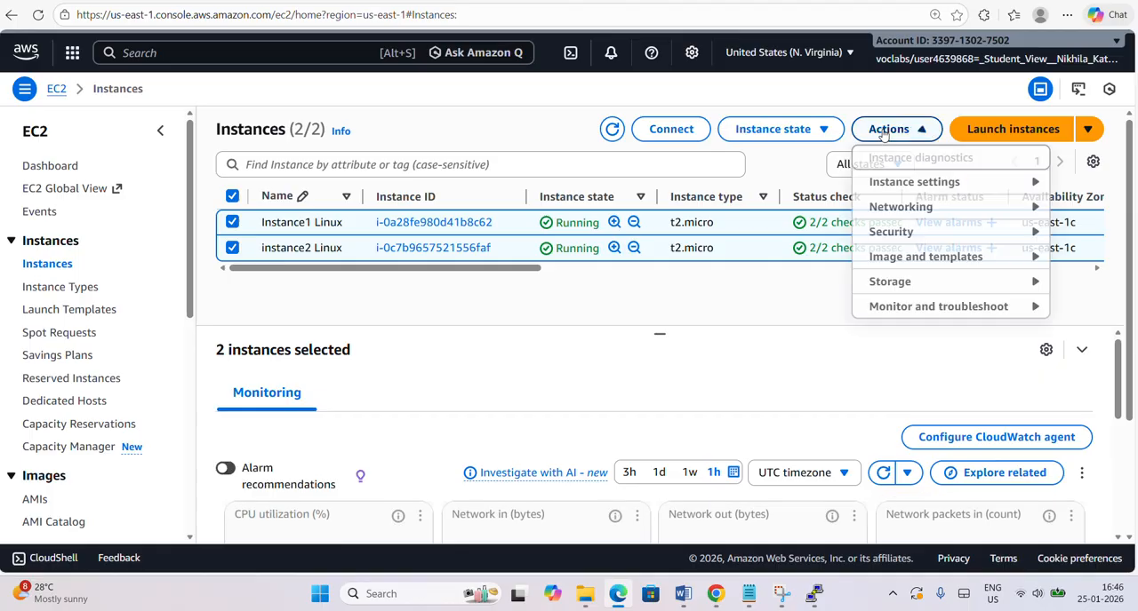
click(813, 141)
click(813, 140)
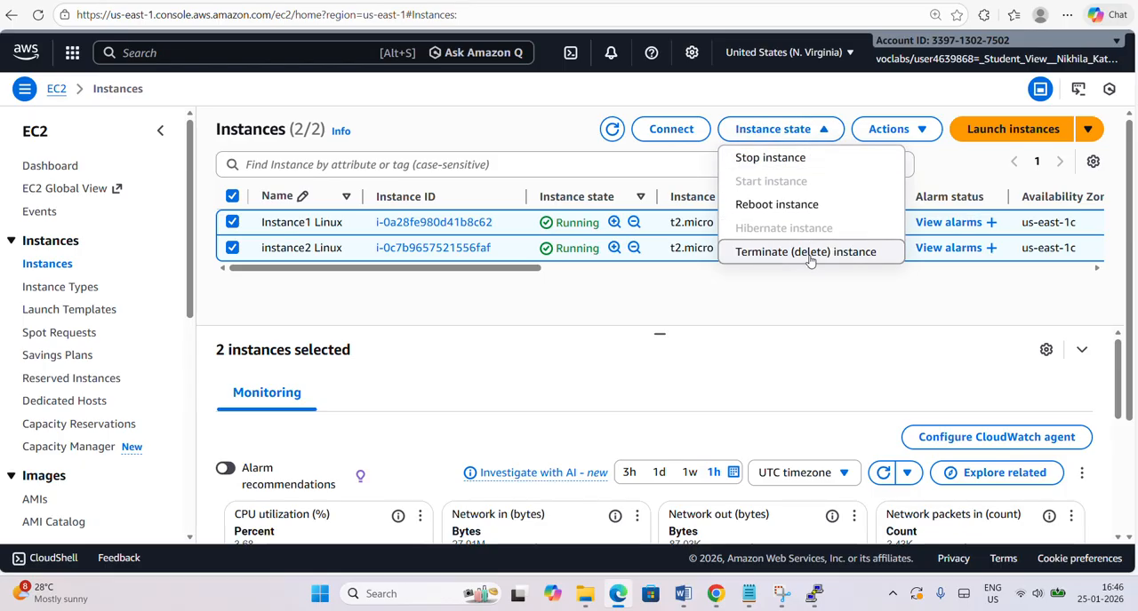
click(800, 160)
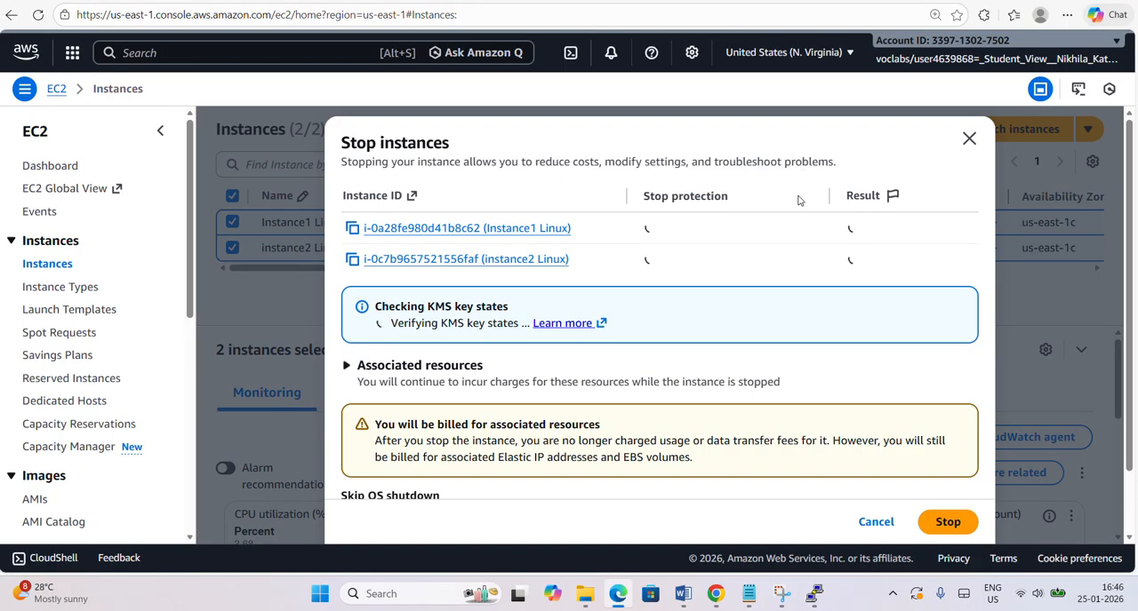
click(948, 520)
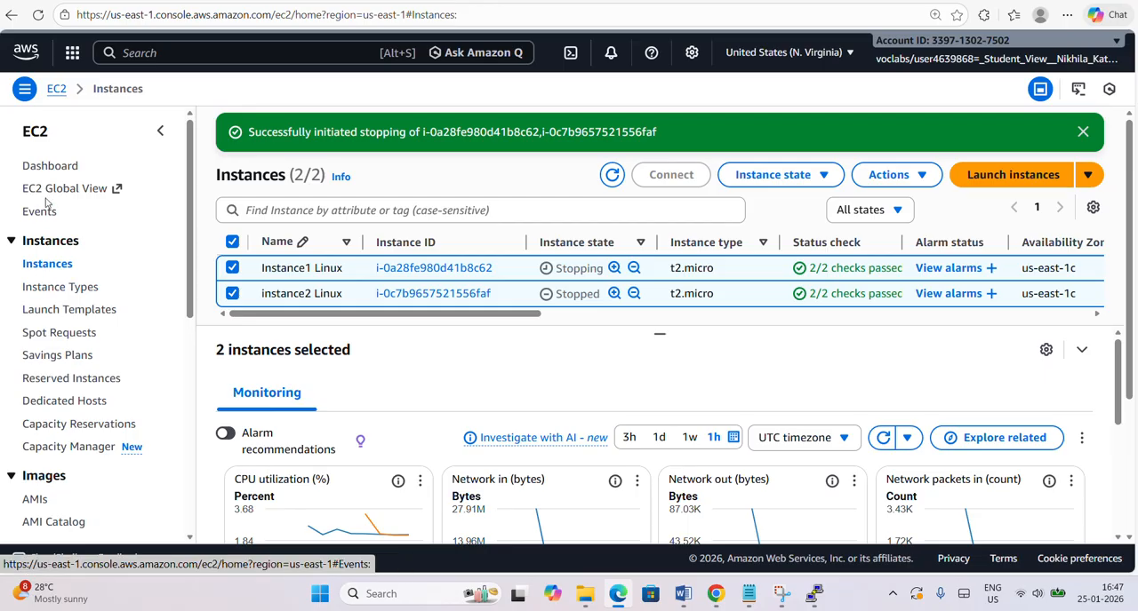
Delete all the EC2 key pairs, instance2 Linux-key, vockey and Instance1 Linux-key, entering delete as the confirmation.
click(49, 170)
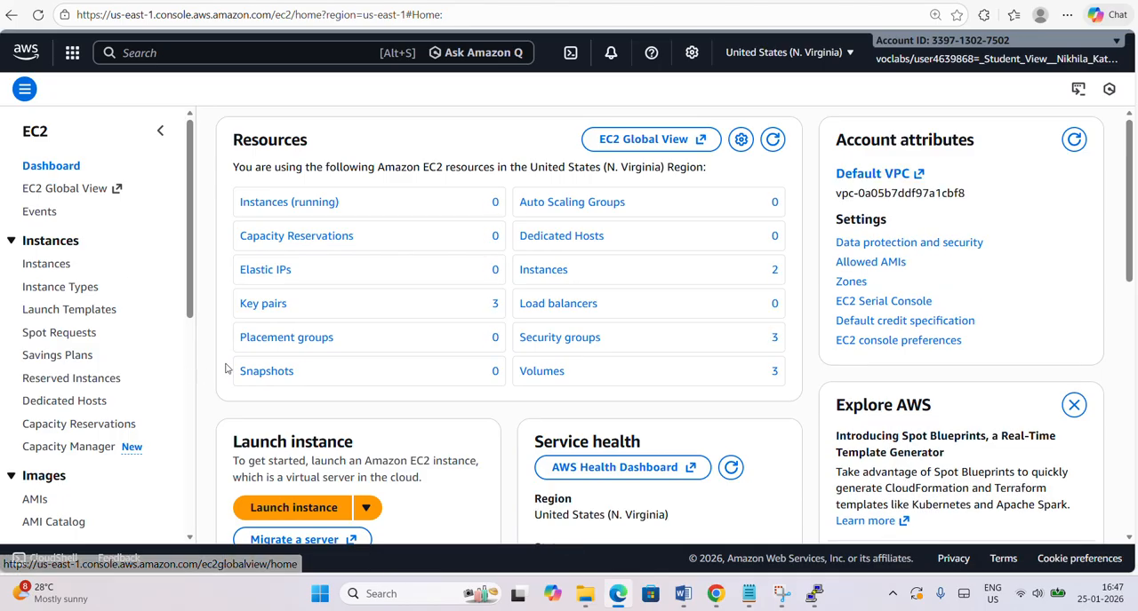
click(264, 304)
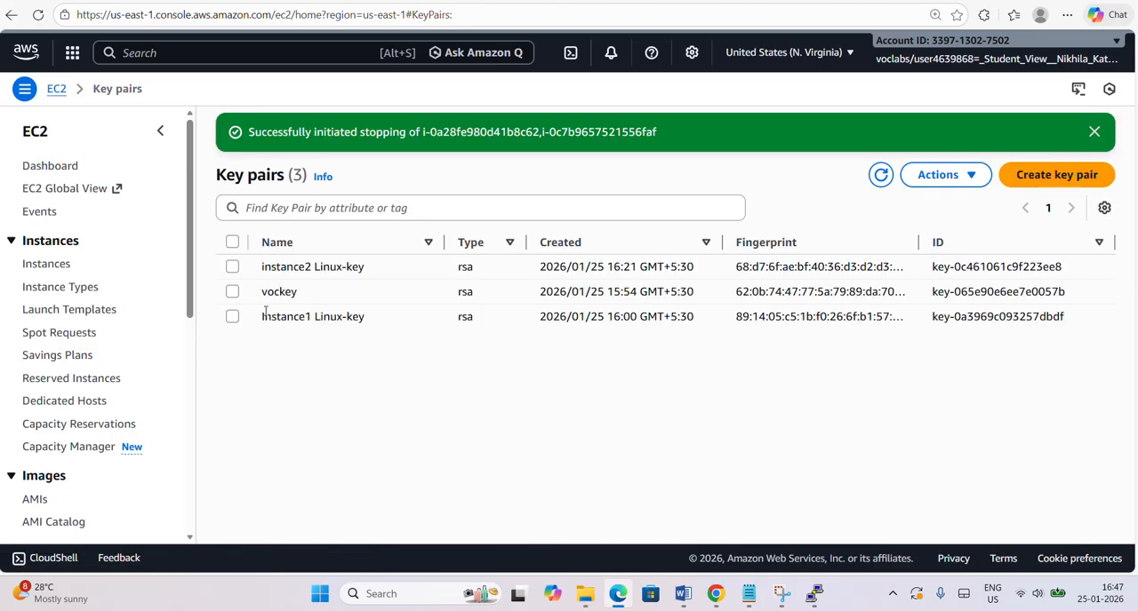
click(232, 241)
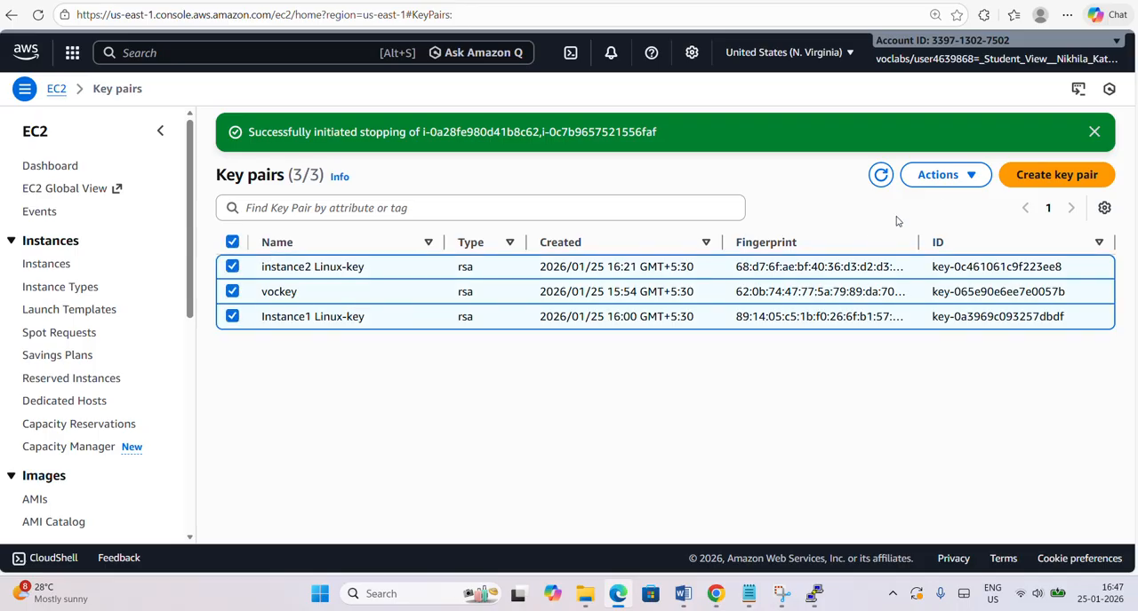
click(940, 181)
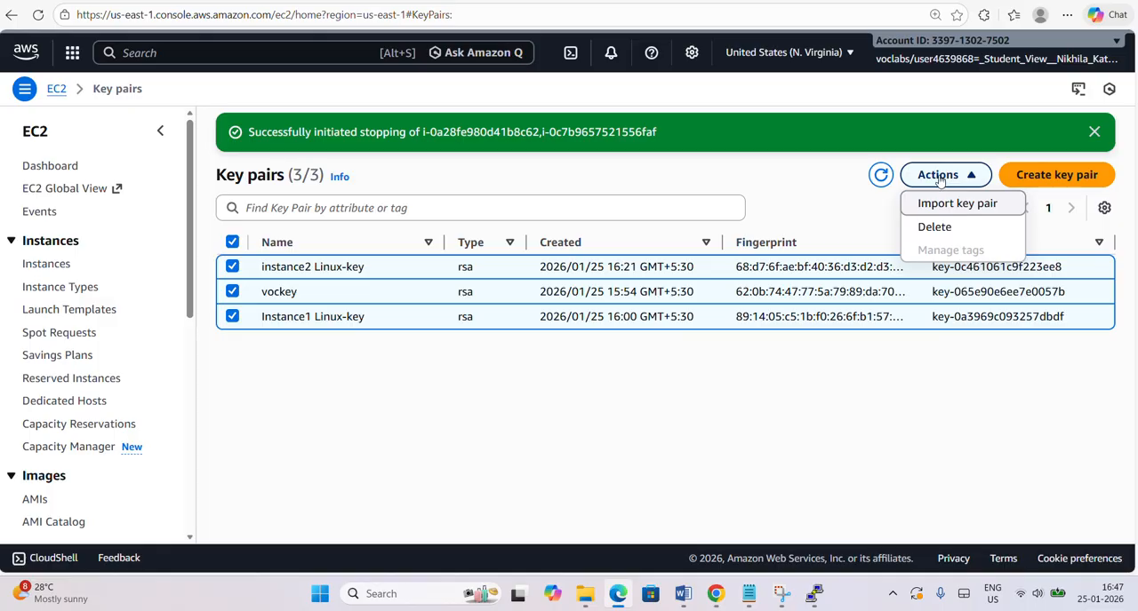
click(935, 228)
click(462, 342)
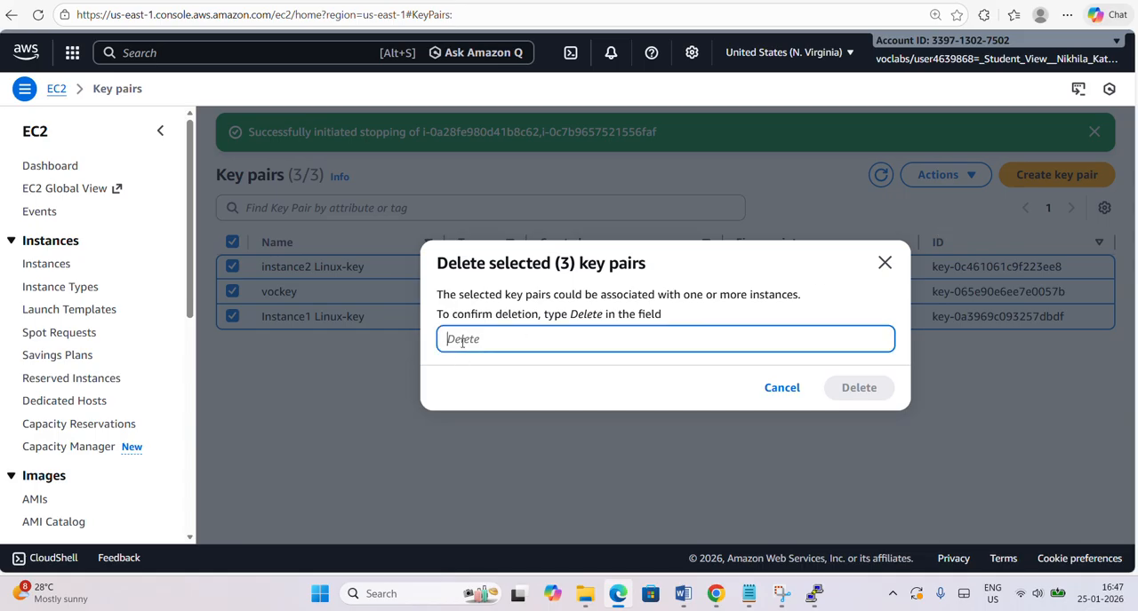
text(delete)
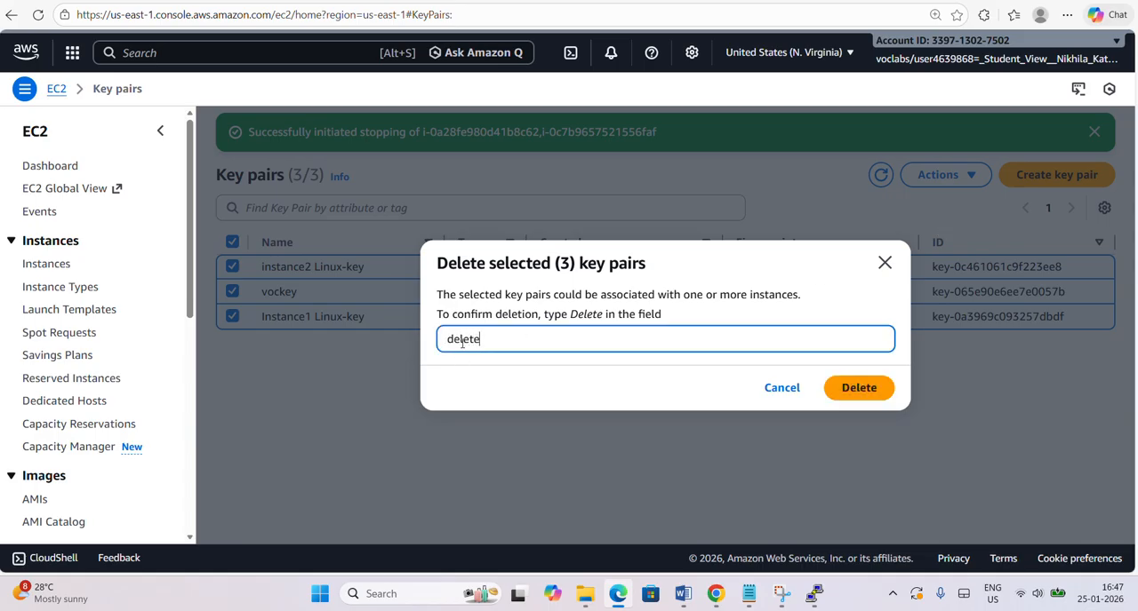
click(860, 399)
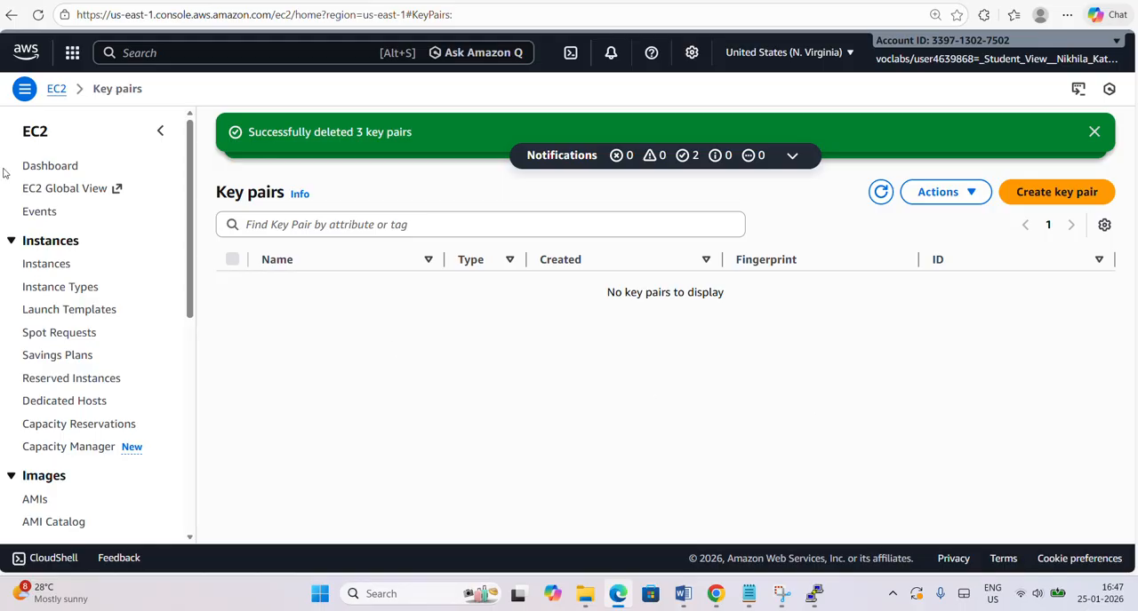
Try to delete the security groups instance2 Linux-SG and Instance1 Linux-SG, leaving the default group out of the selection.
click(48, 175)
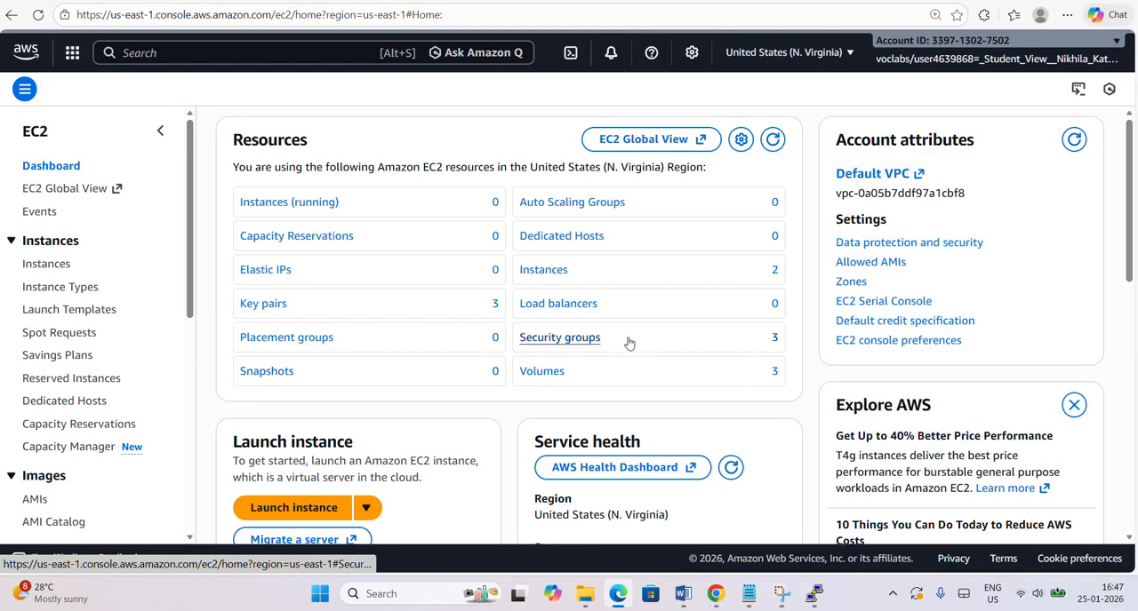
click(544, 339)
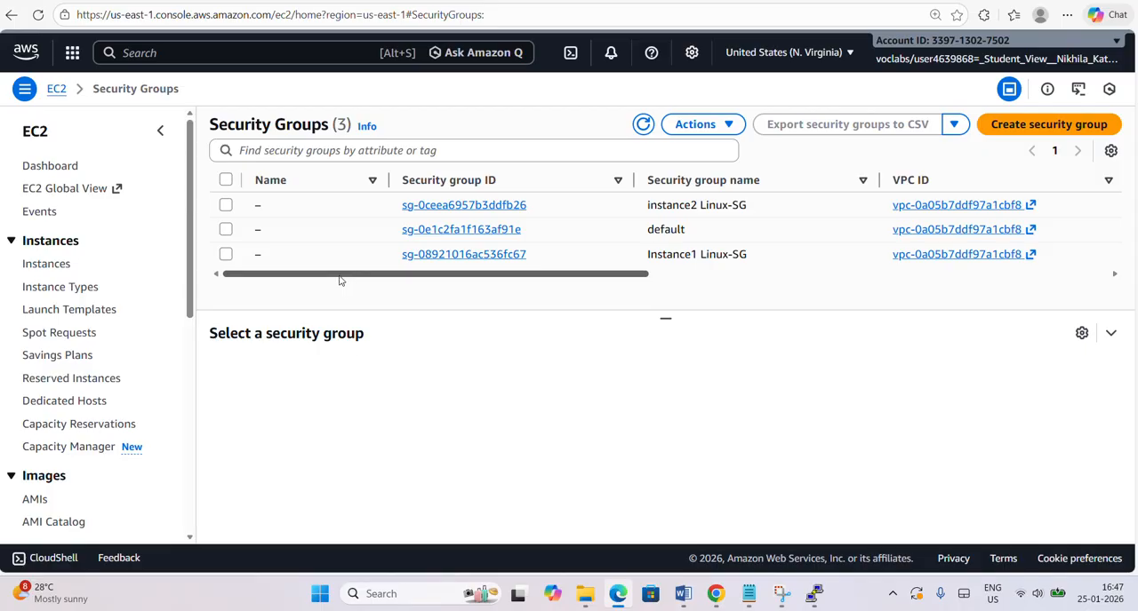
click(226, 180)
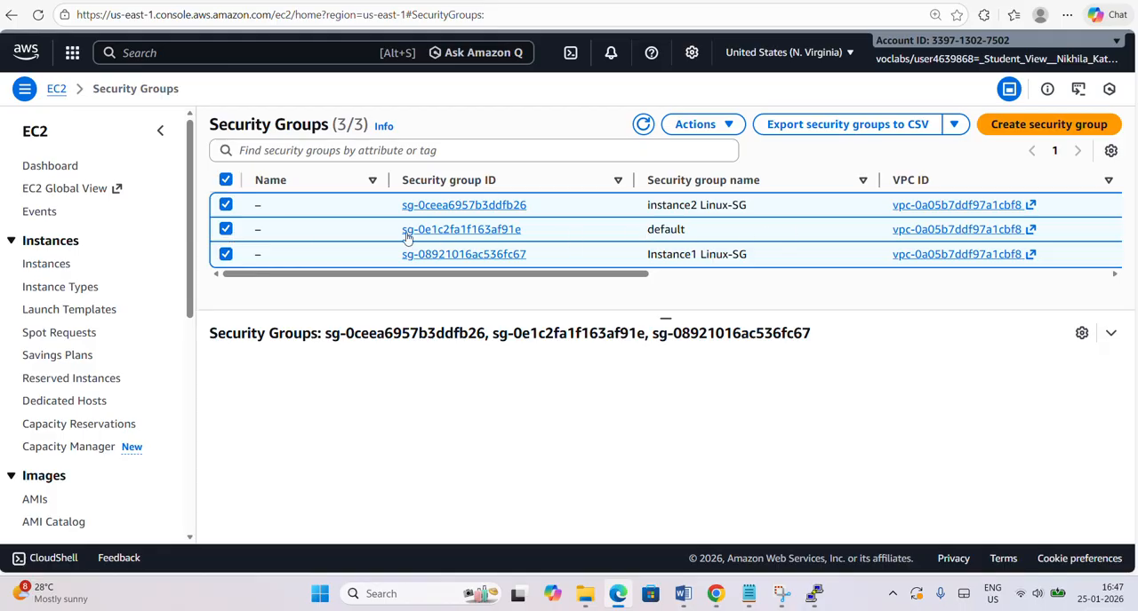
click(231, 233)
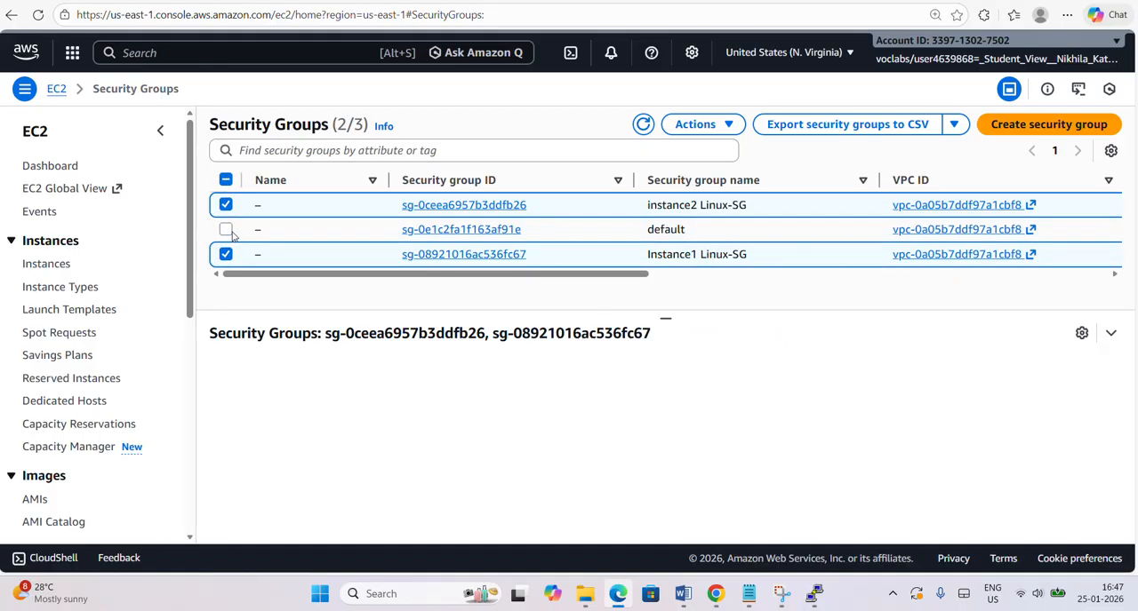
click(726, 130)
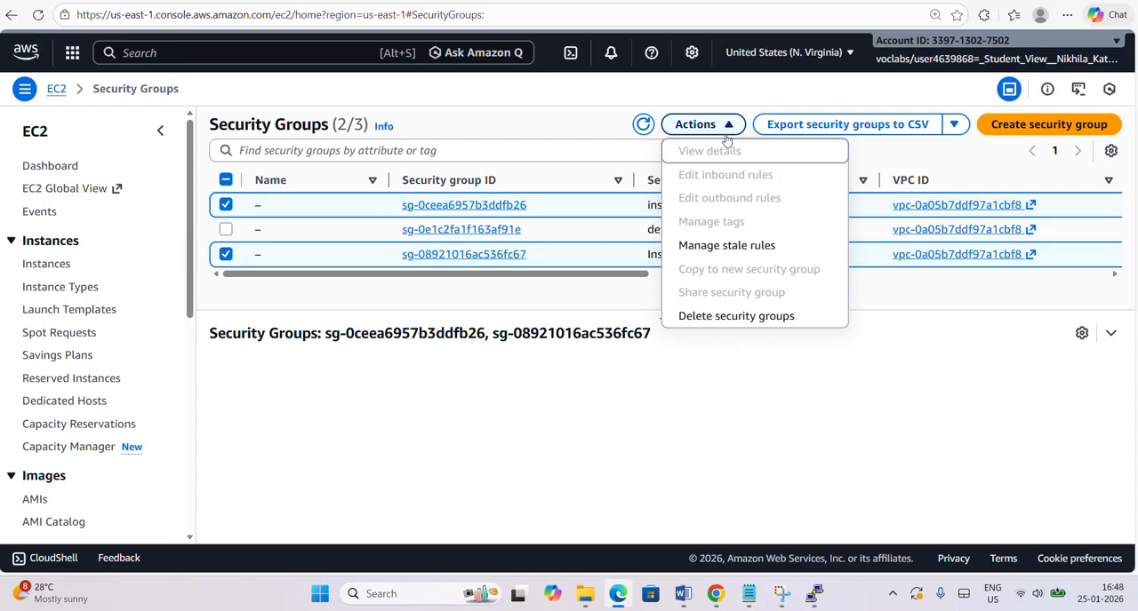
click(724, 318)
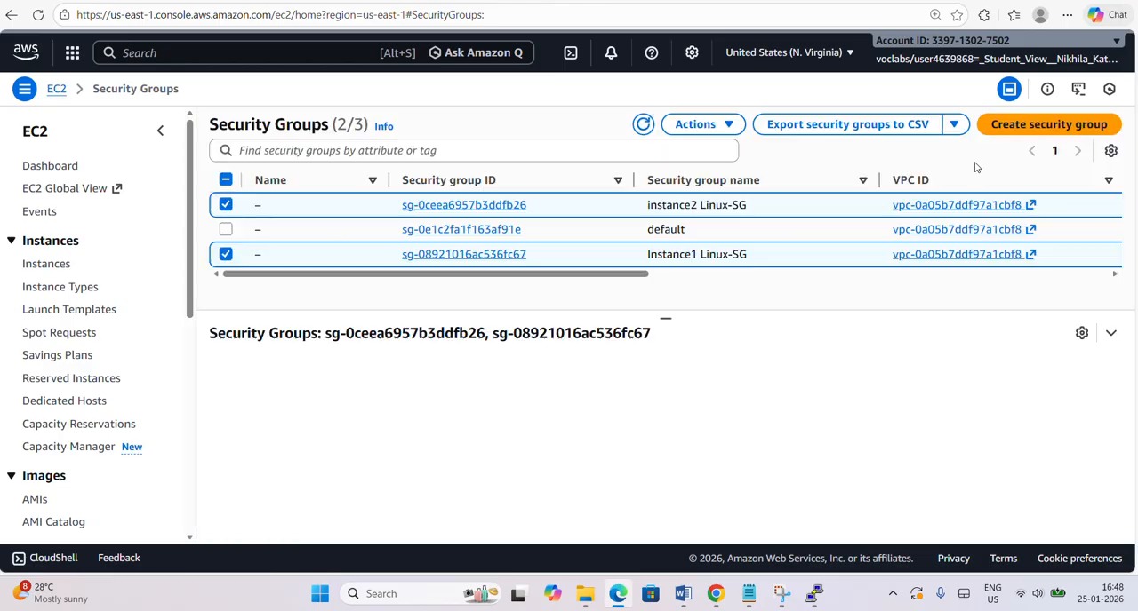
click(975, 163)
click(721, 125)
click(702, 313)
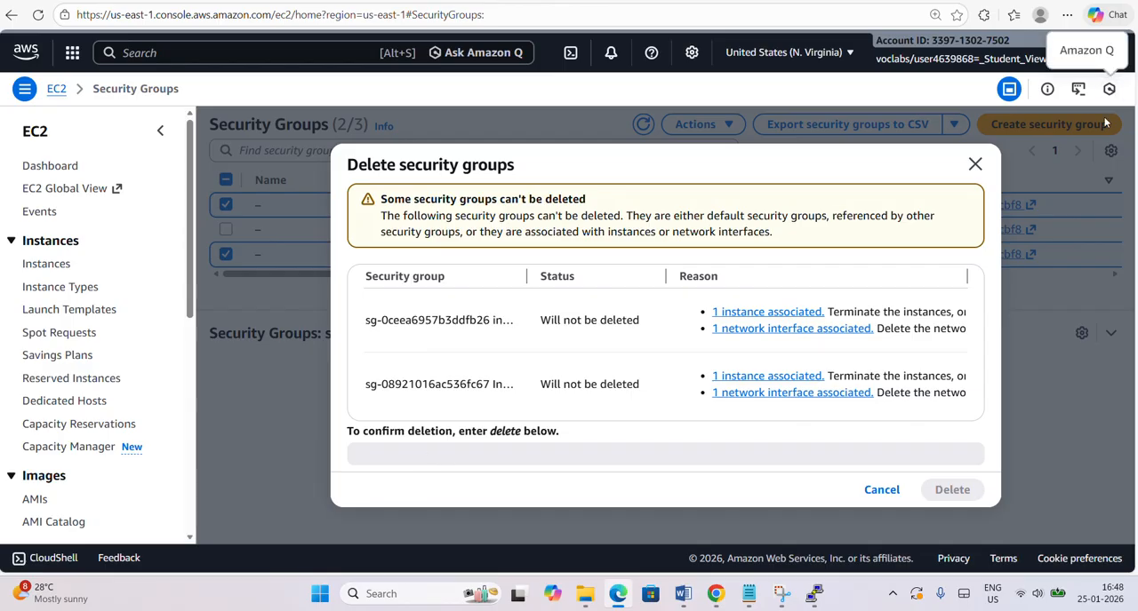
click(859, 489)
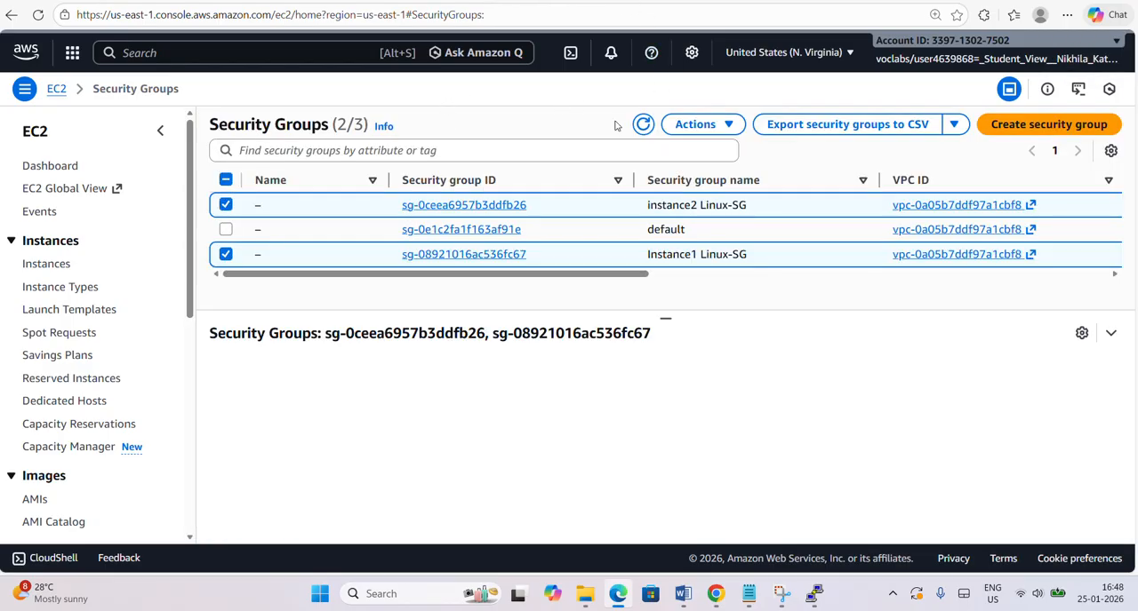
Refresh the security group list and retry deleting instance2 Linux-SG and Instance1 Linux-SG together.
click(644, 125)
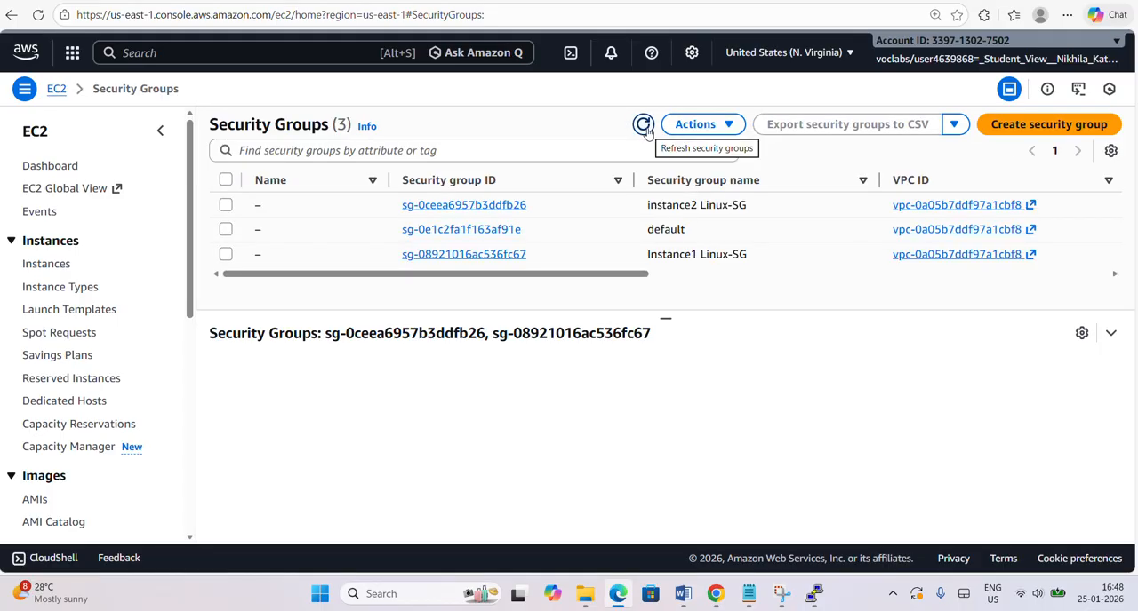
click(225, 205)
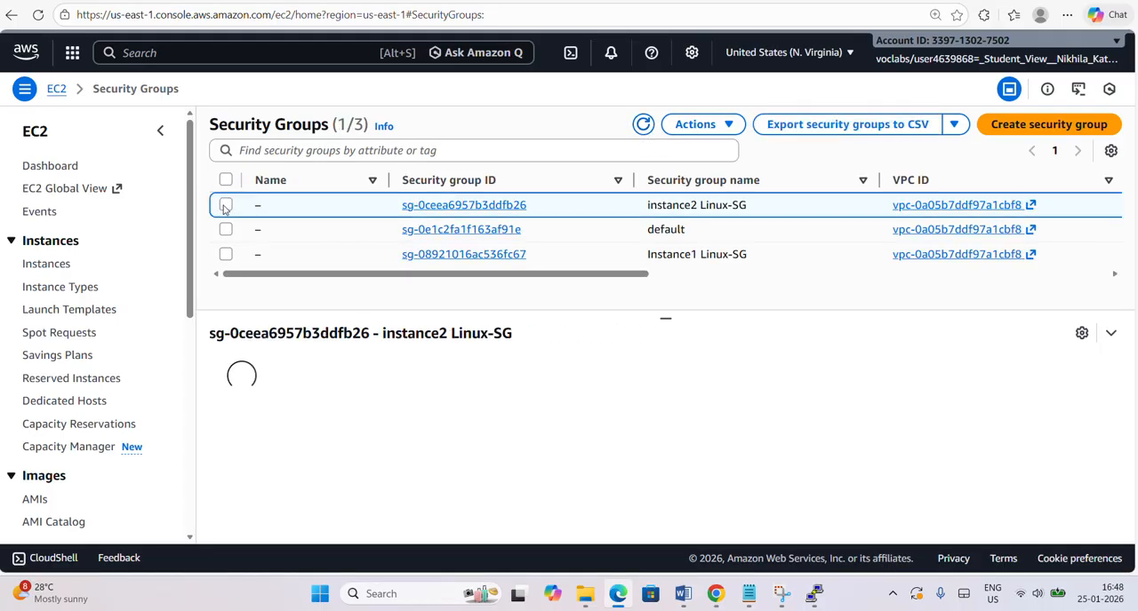
click(226, 254)
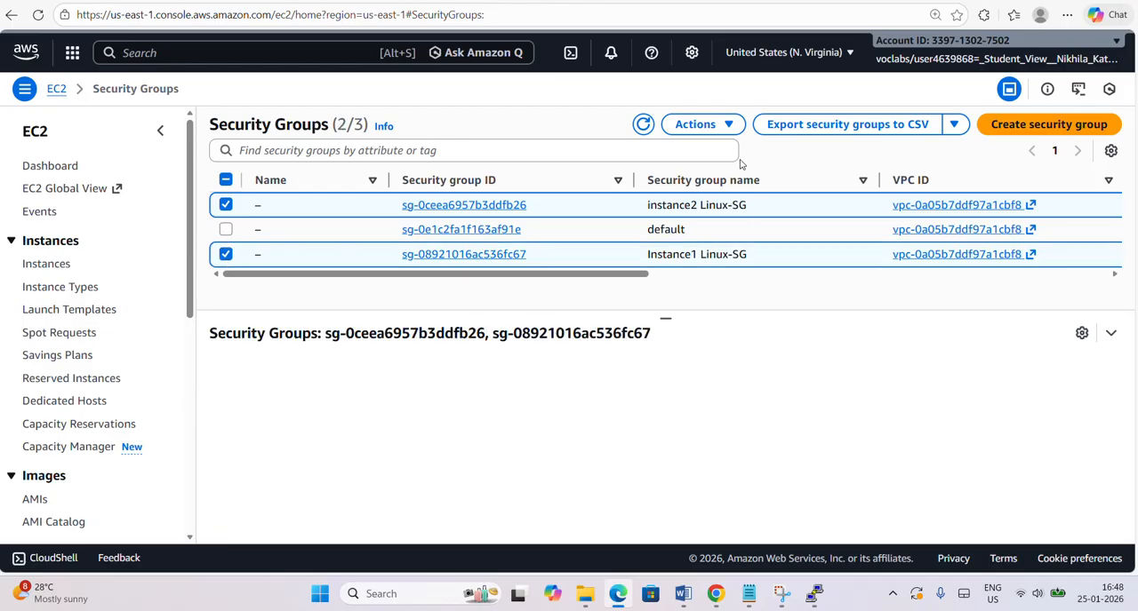
click(706, 125)
click(726, 315)
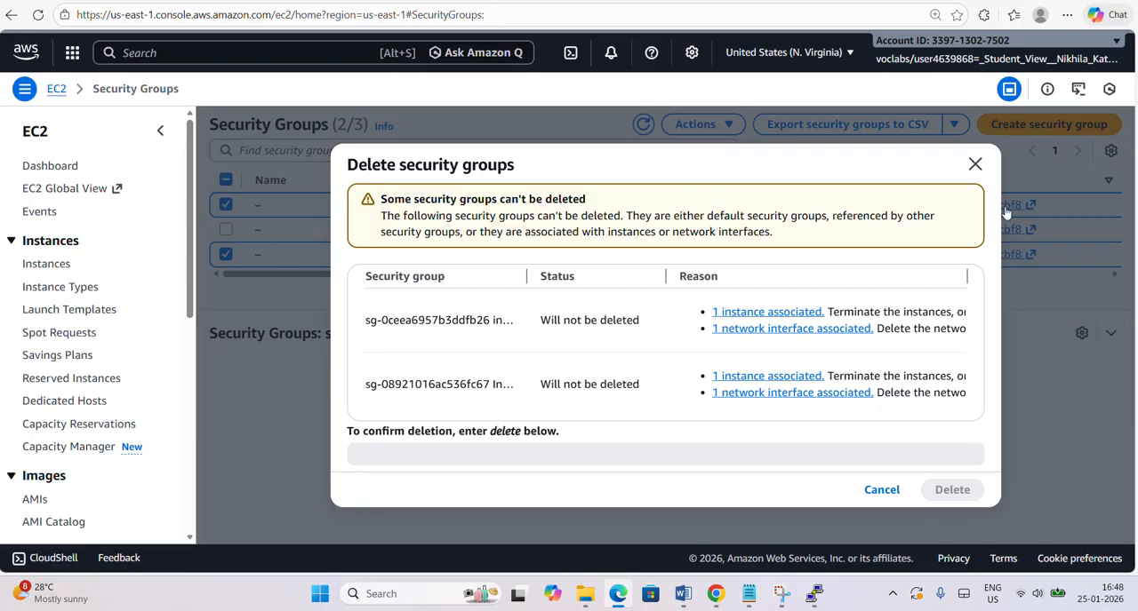
click(859, 496)
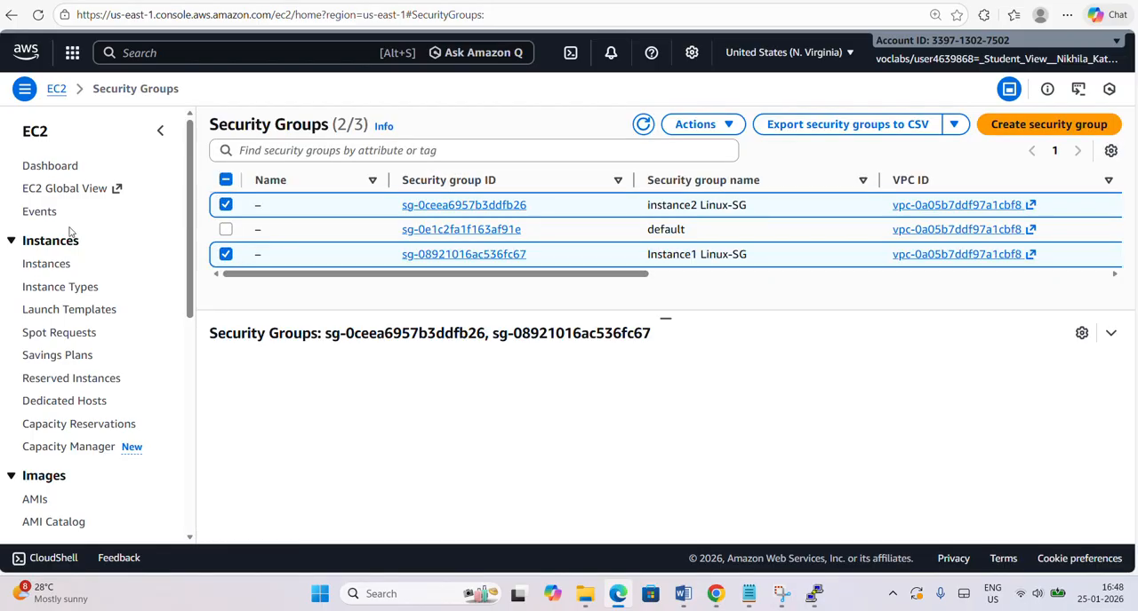
Try to delete the Instance1 Linux-SG security group on its own.
click(226, 206)
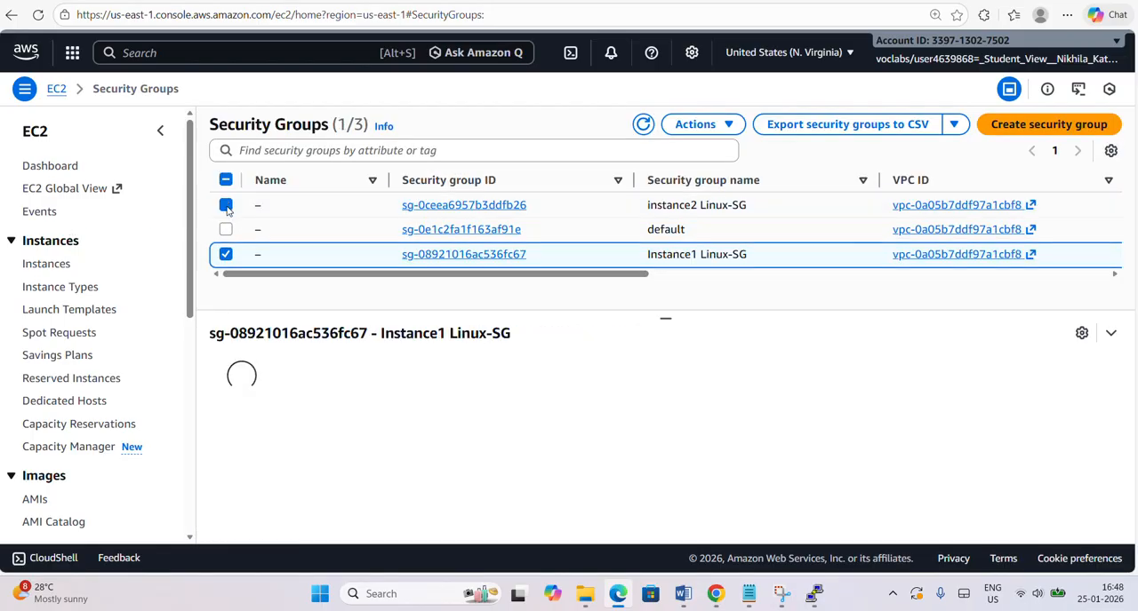
click(716, 125)
click(724, 318)
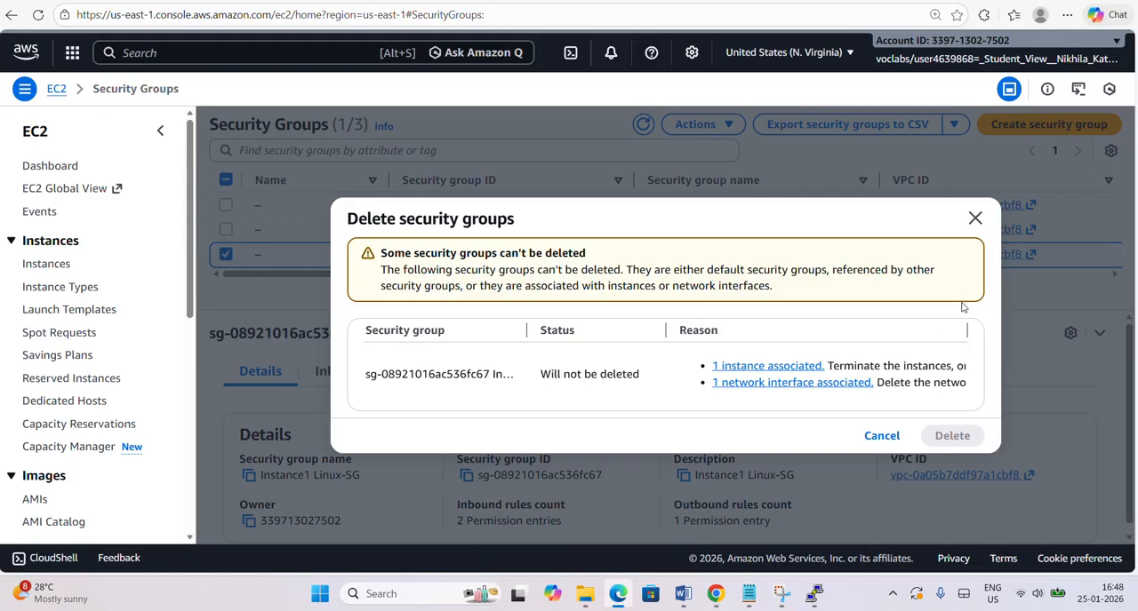
click(975, 218)
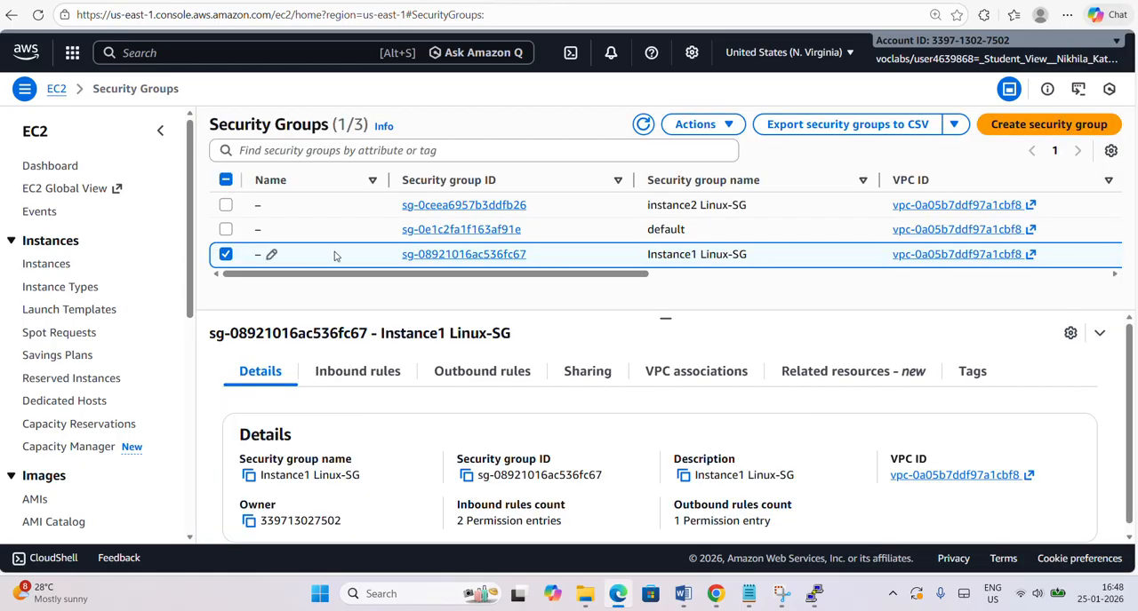
Try to delete only the instance2 Linux-SG security group, with Instance1 Linux-SG deselected.
click(224, 255)
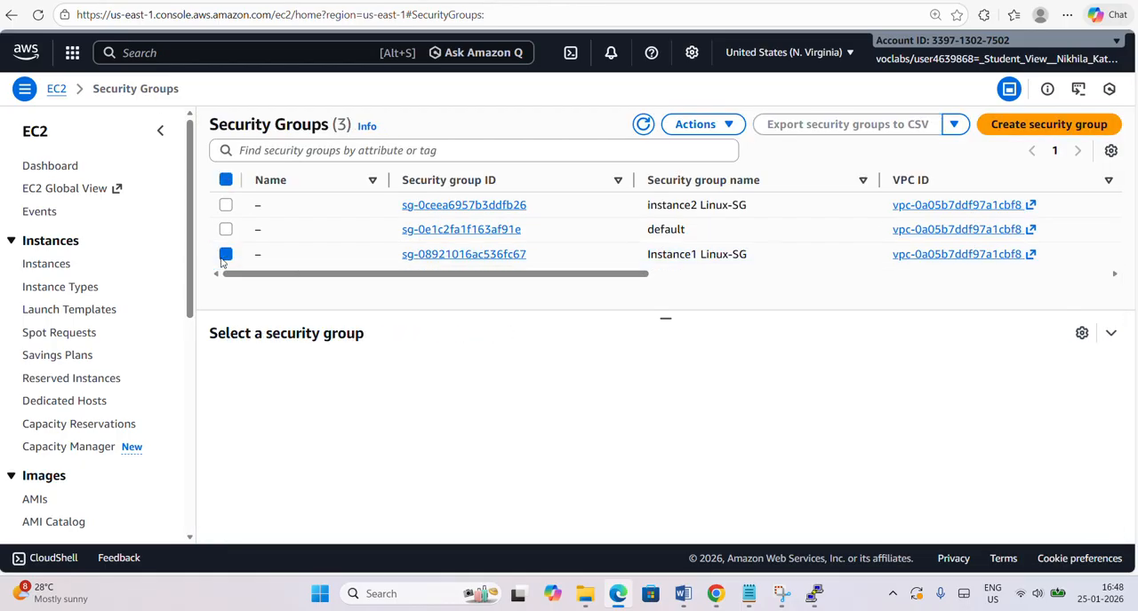
click(226, 205)
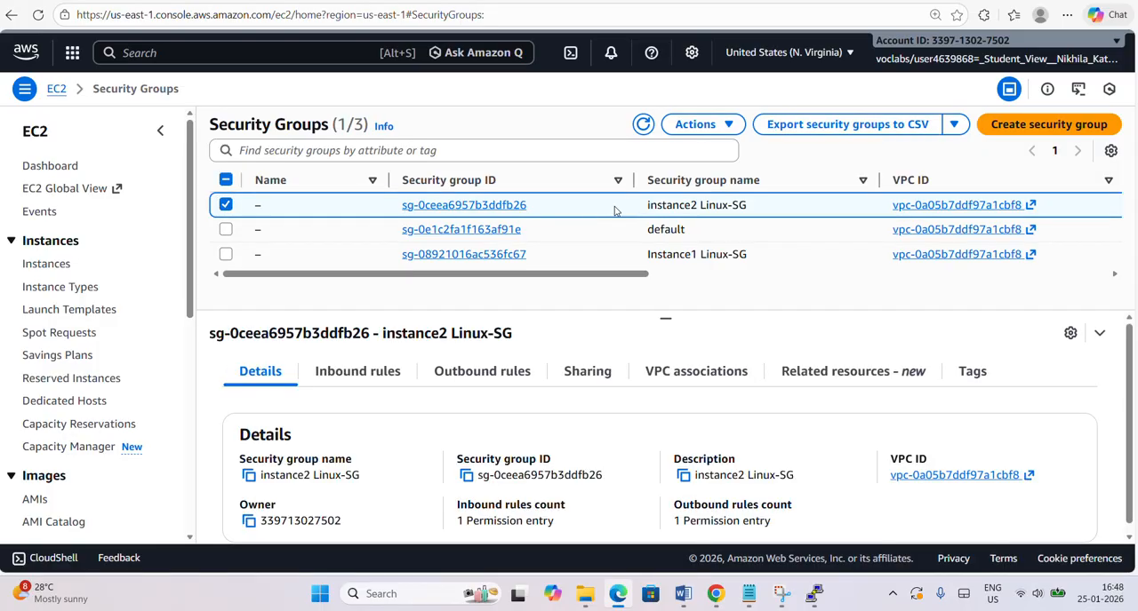
click(695, 124)
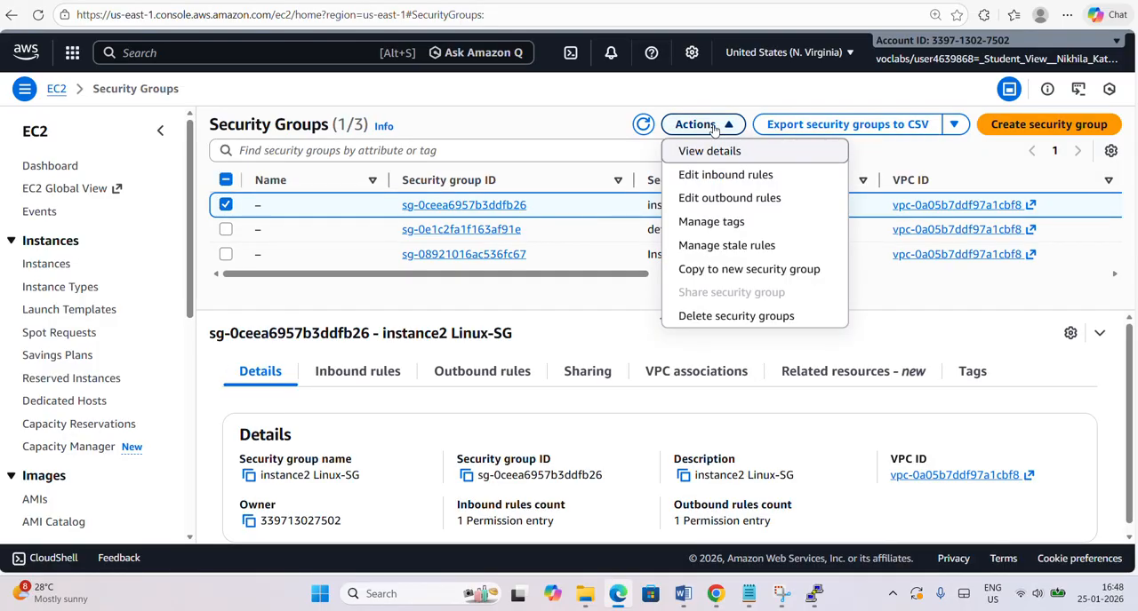
click(716, 318)
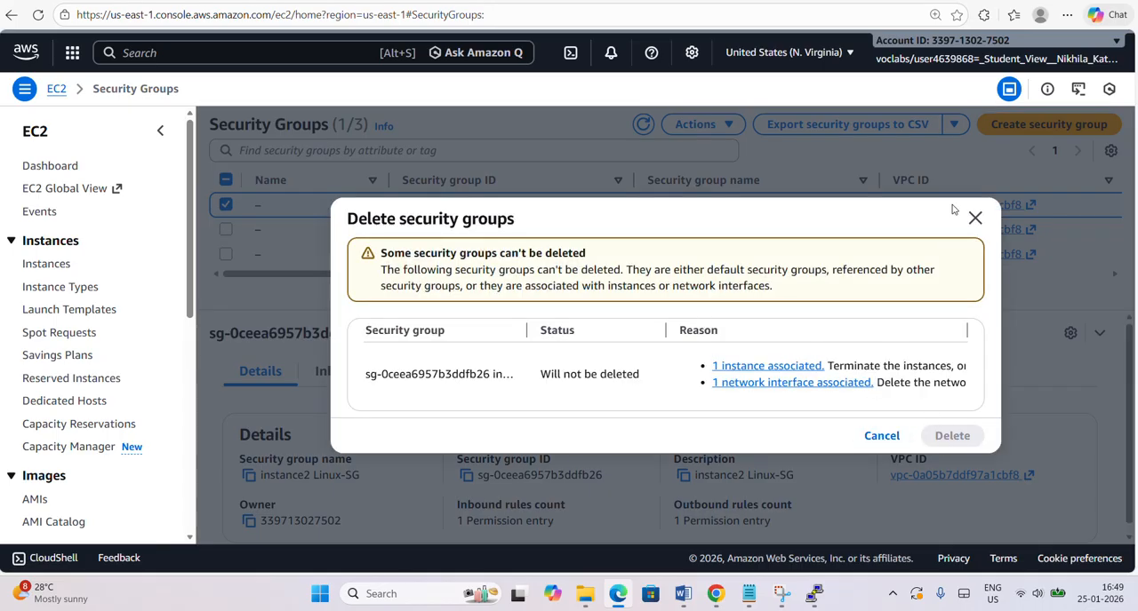
click(974, 219)
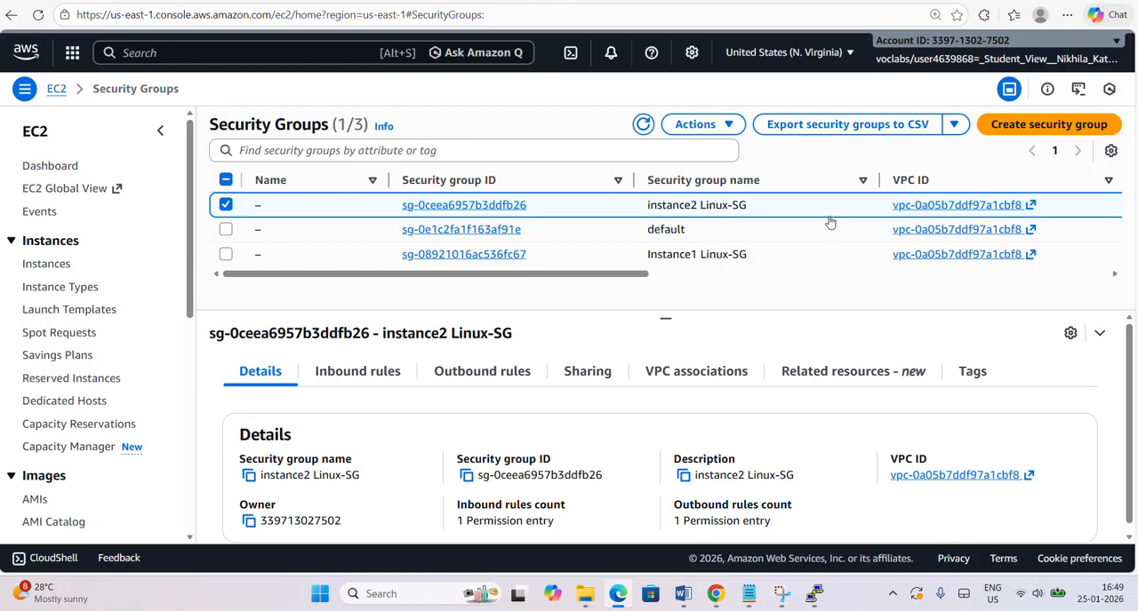
Terminate both EC2 instances, Instance1 Linux and instance2 Linux, without skipping the OS shutdown, and refresh the instance list.
click(61, 266)
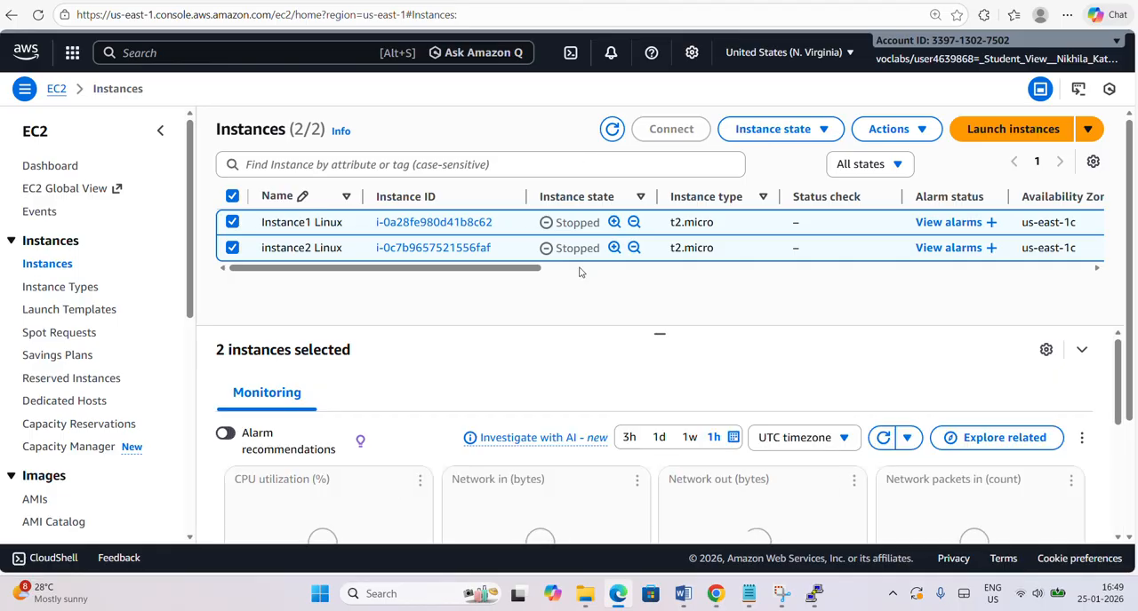
click(611, 132)
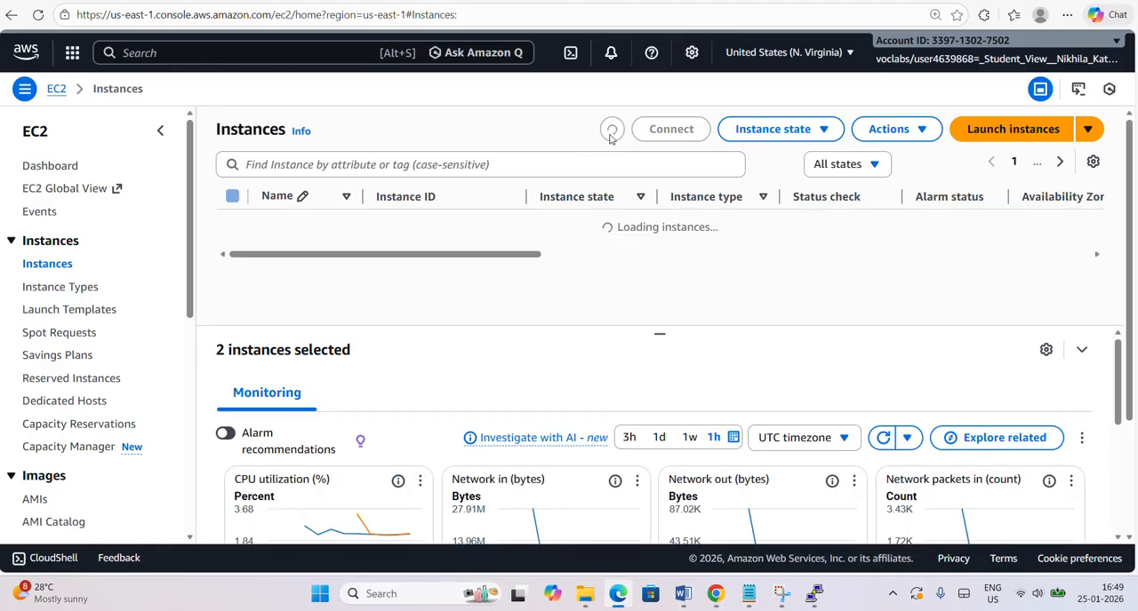
click(882, 139)
click(798, 131)
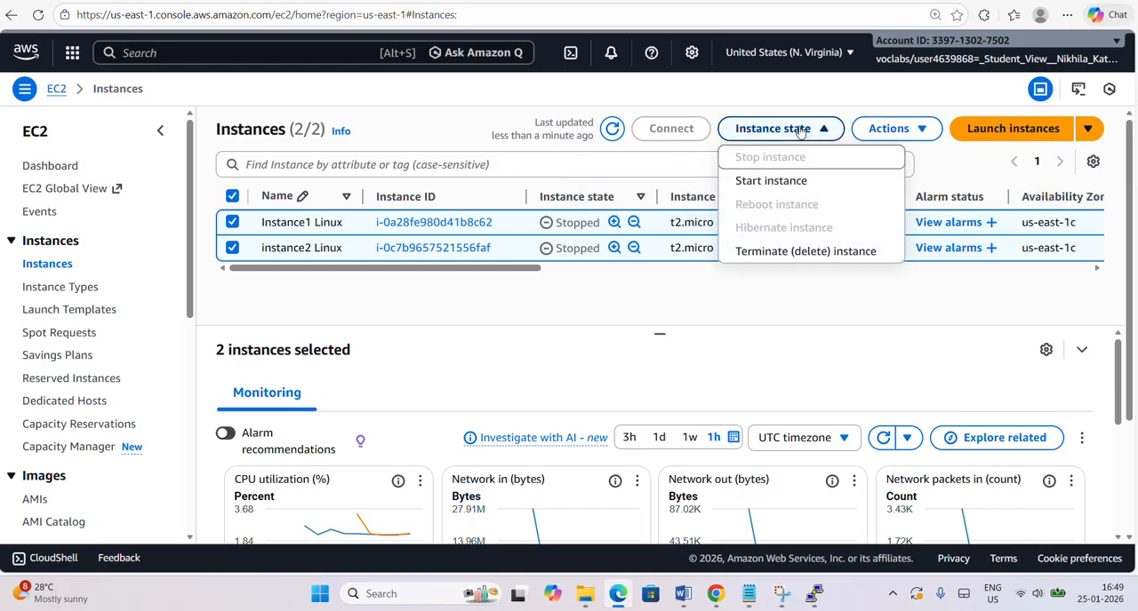
click(801, 255)
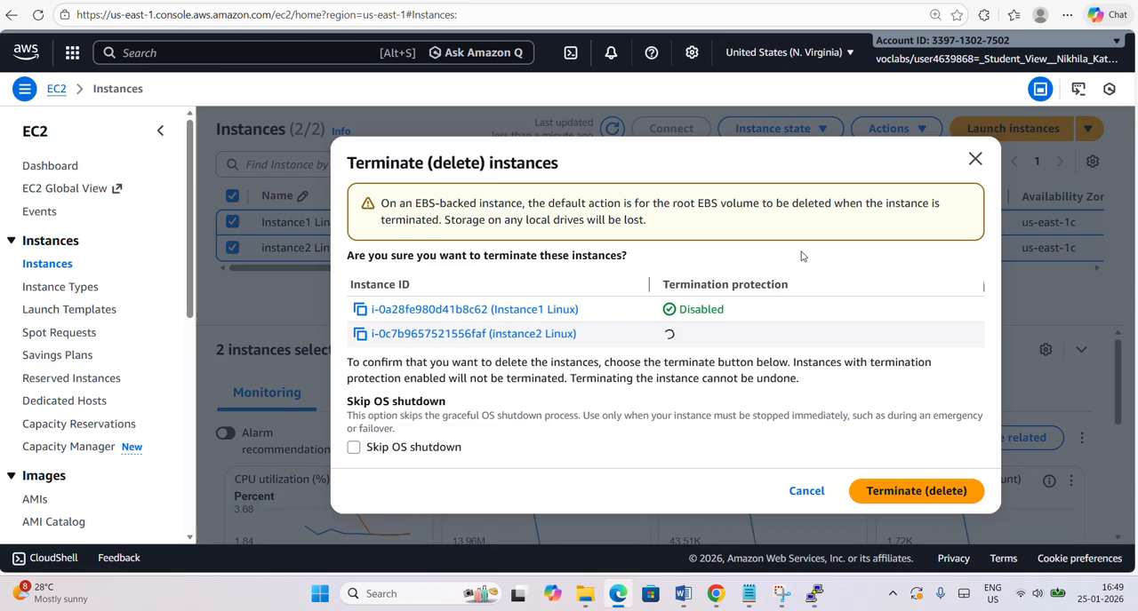
click(891, 489)
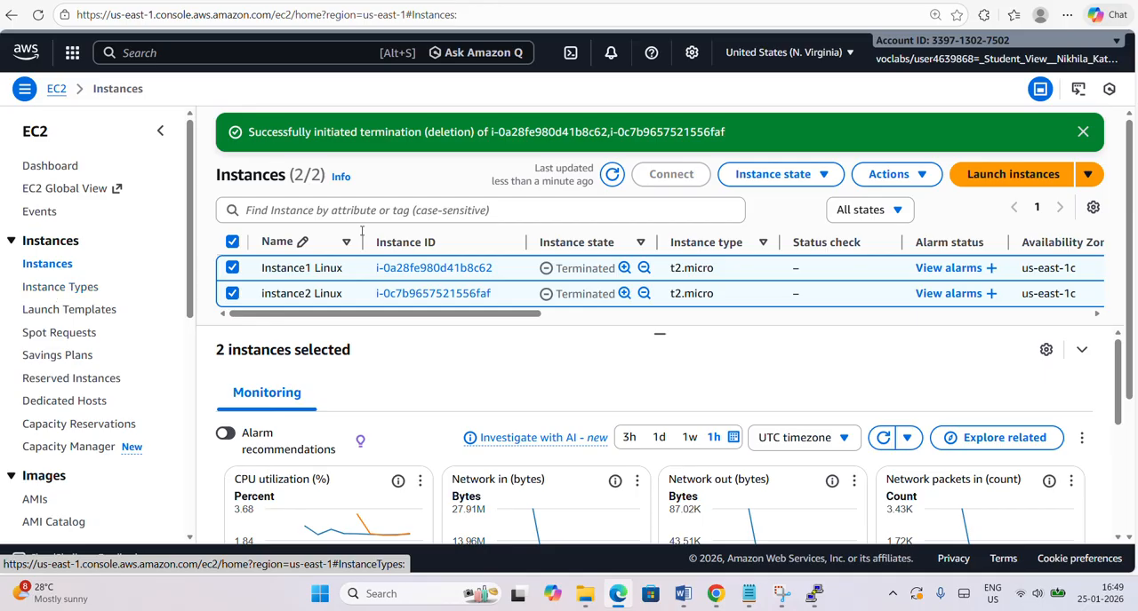
click(613, 174)
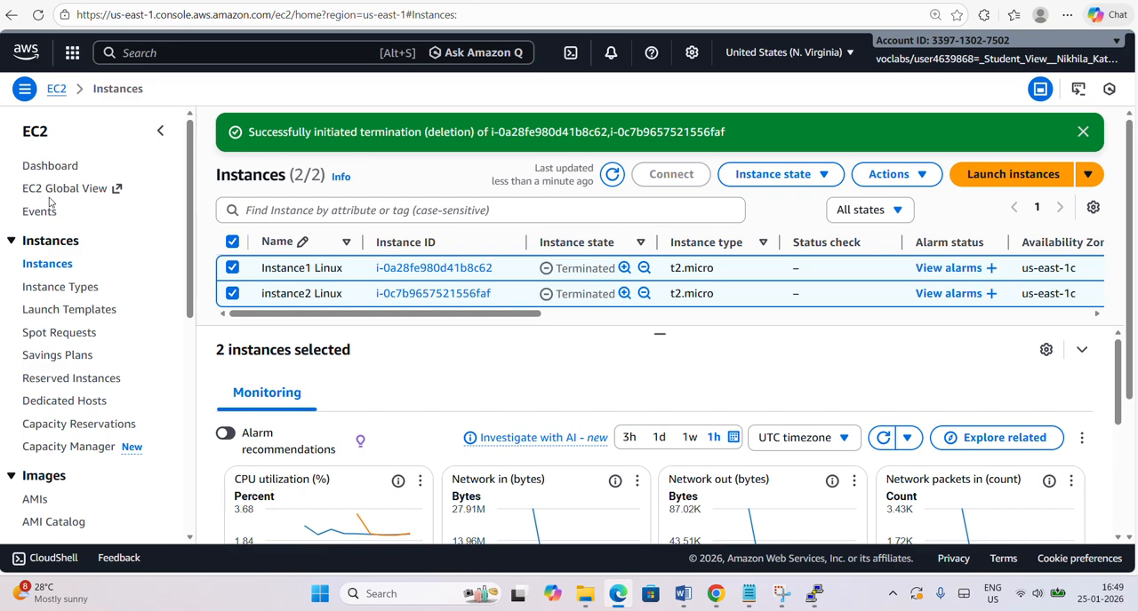
Delete the security groups instance2 Linux-SG and Instance1 Linux-SG together, entering delete as the confirmation and keeping the default group.
click(49, 167)
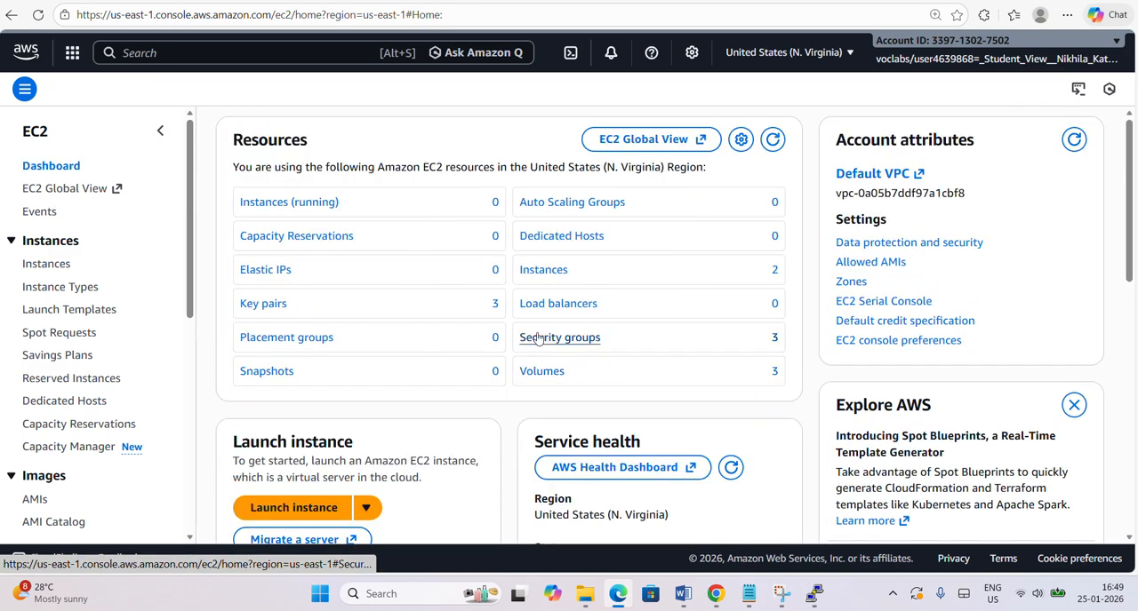
click(537, 338)
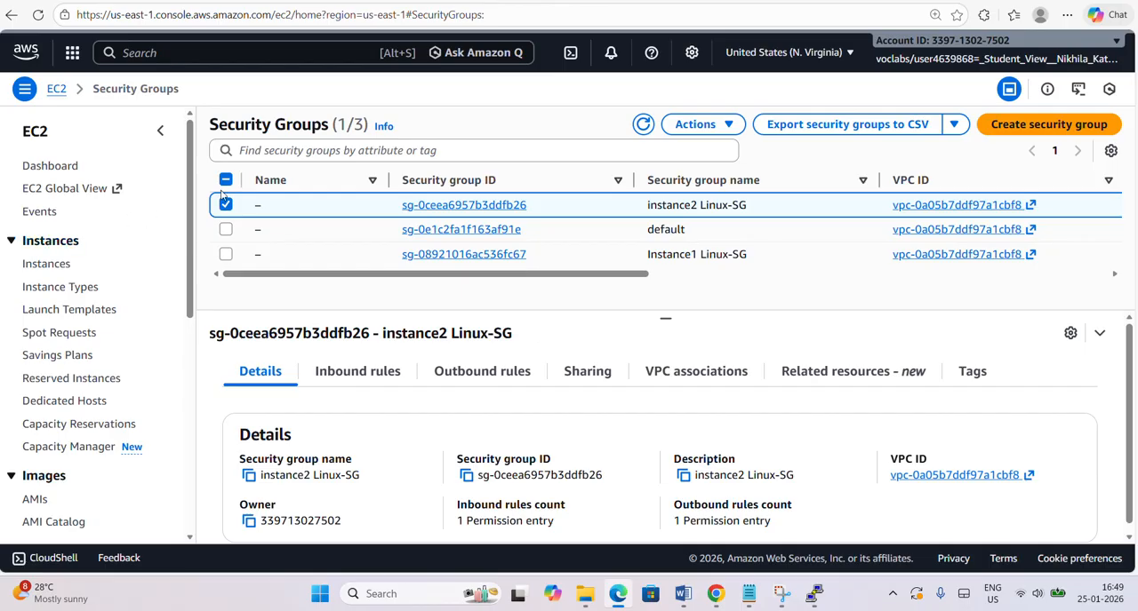
click(228, 257)
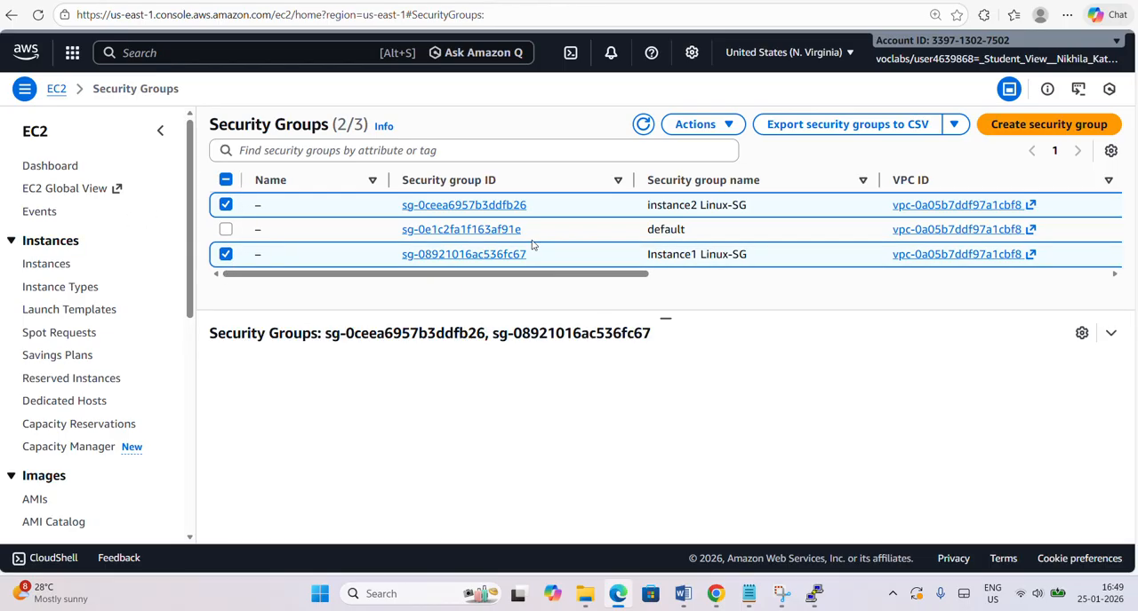
click(729, 129)
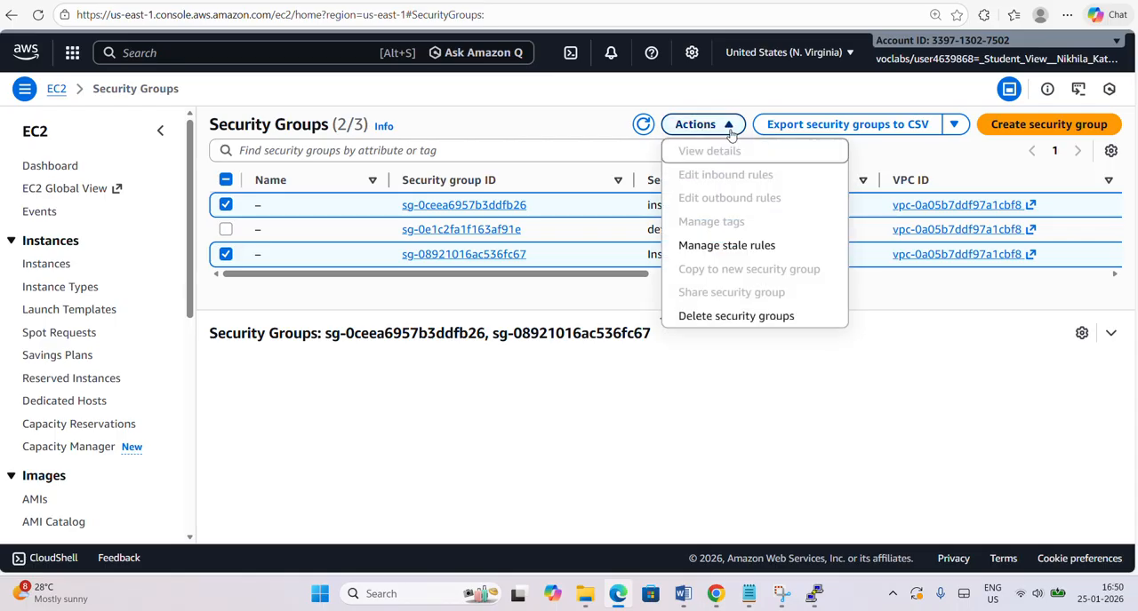
click(717, 325)
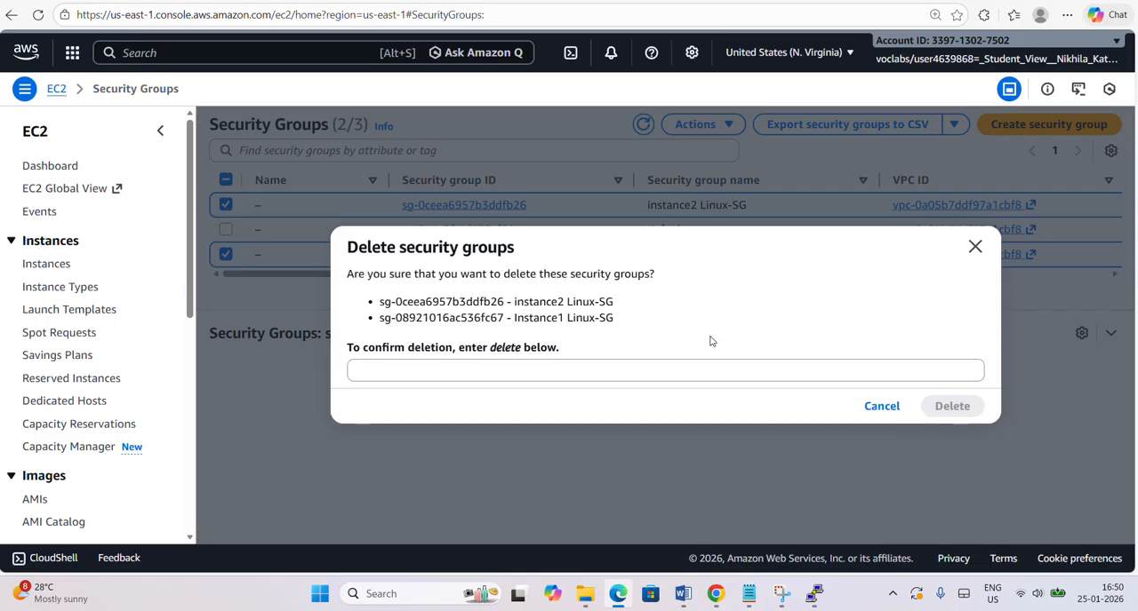
click(678, 377)
text(del)
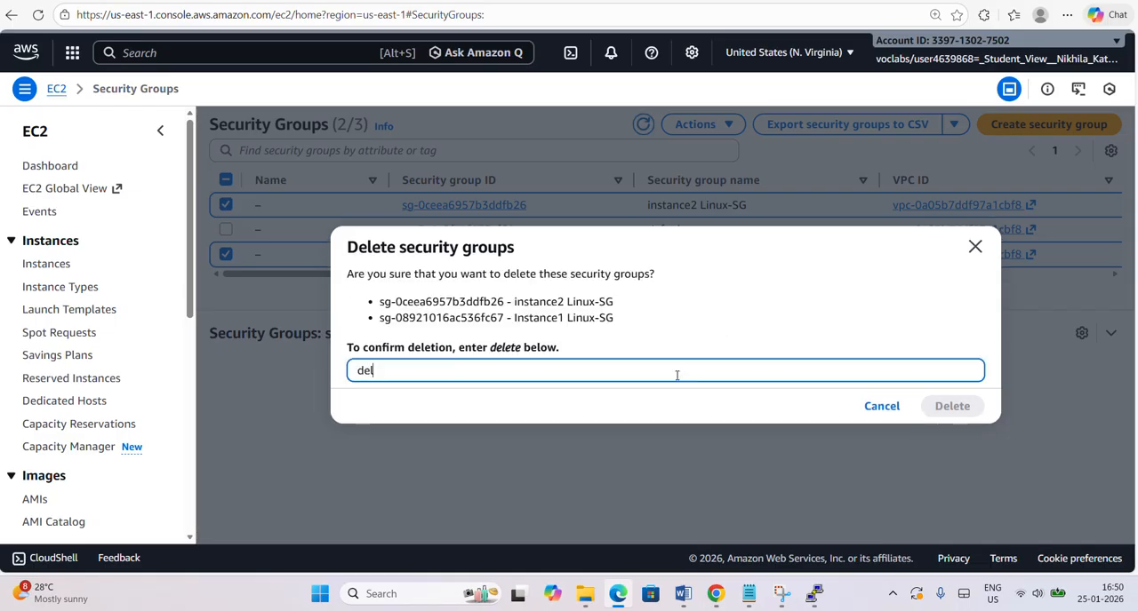
text(ete)
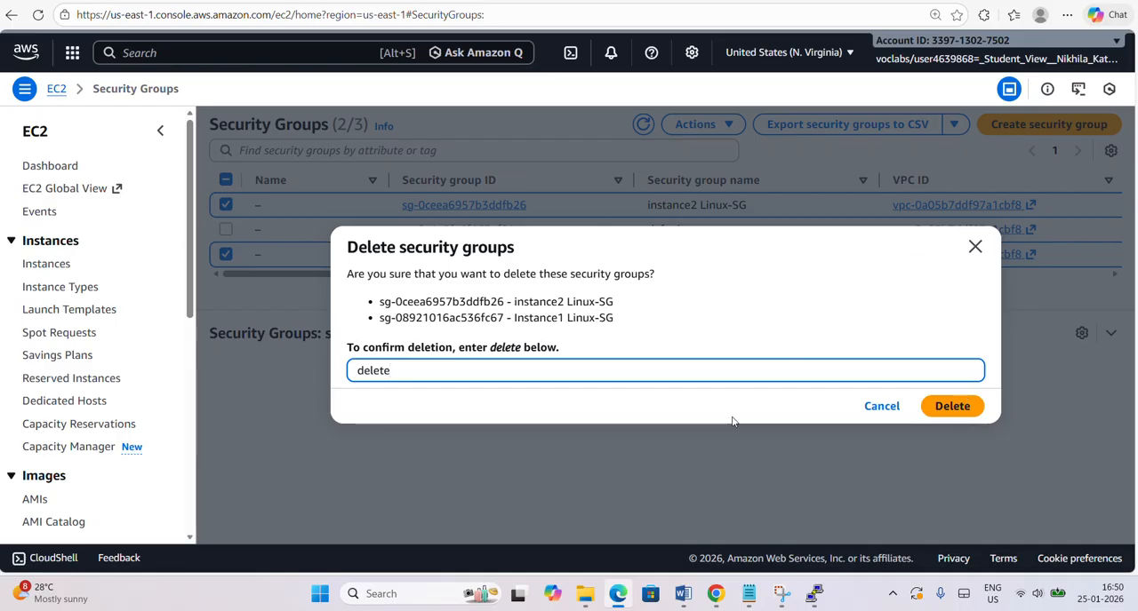
click(954, 407)
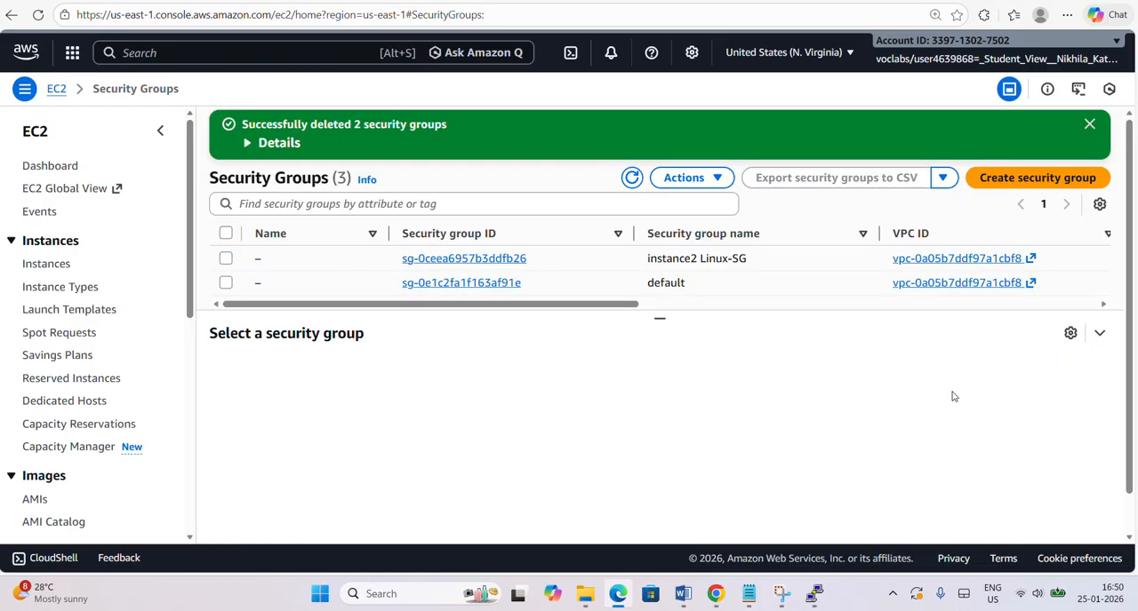
Refresh the resource summary on the EC2 dashboard and open the list of EBS volumes.
click(52, 168)
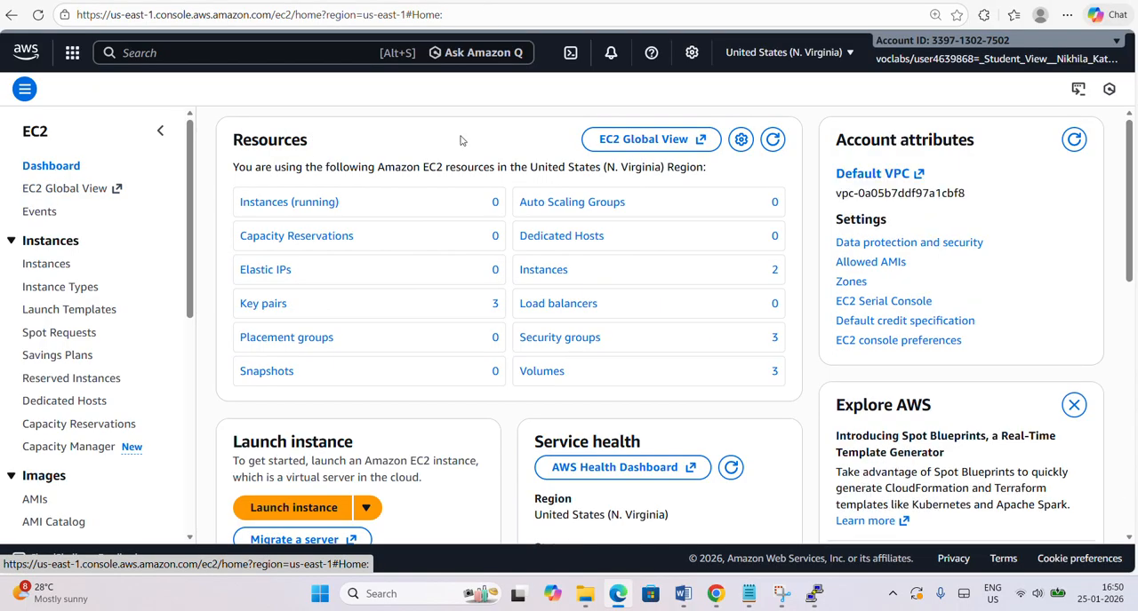
click(773, 140)
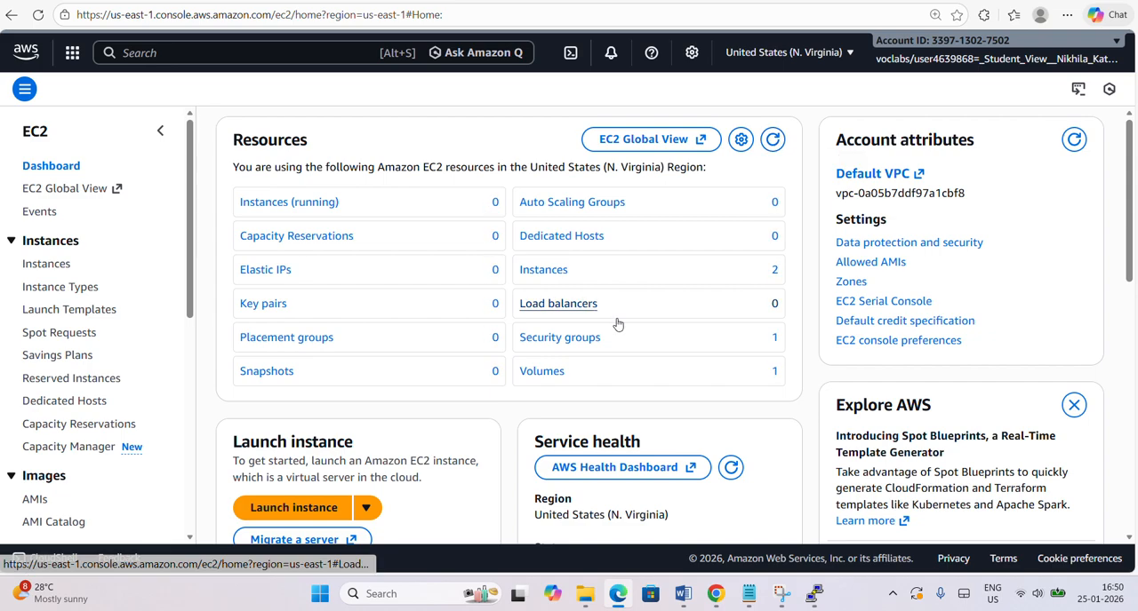
click(542, 372)
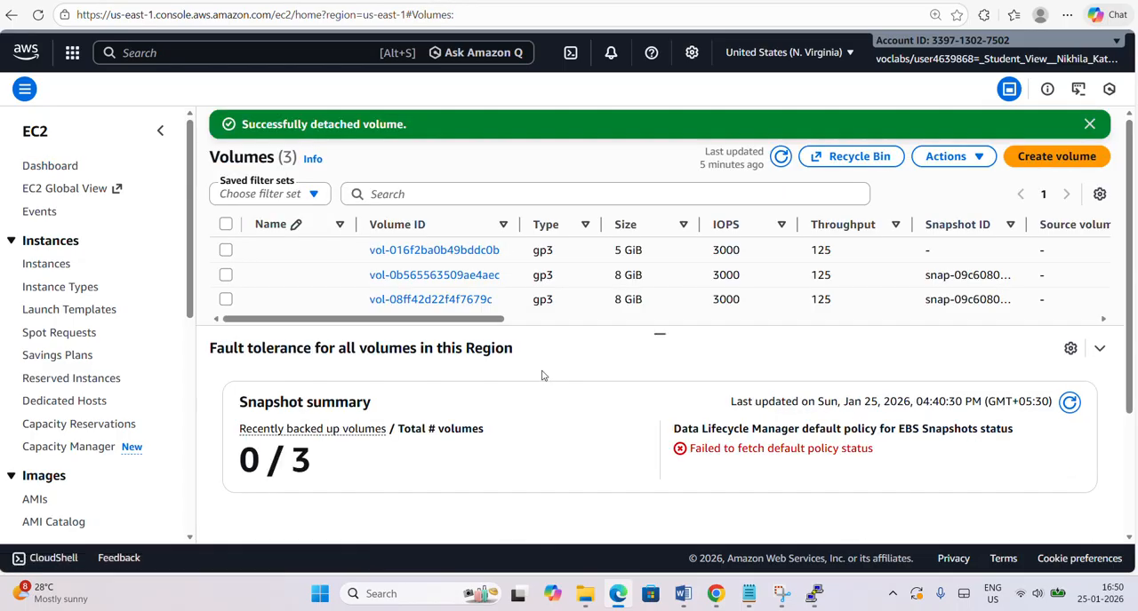
Try to force detach all three listed EBS volumes at once, entering detach as the confirmation.
click(227, 225)
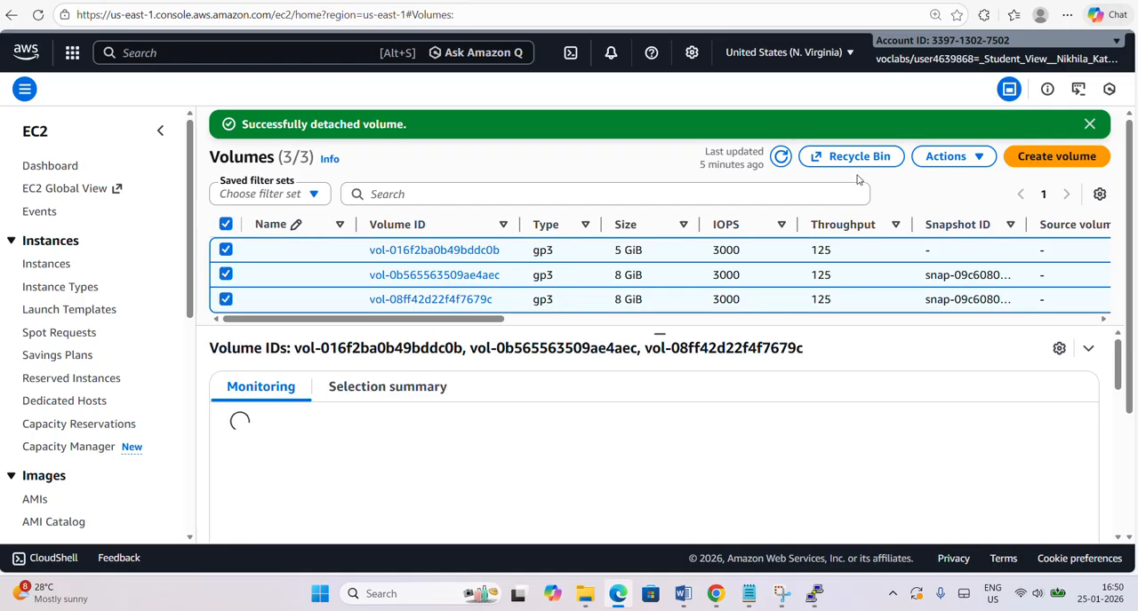
click(971, 157)
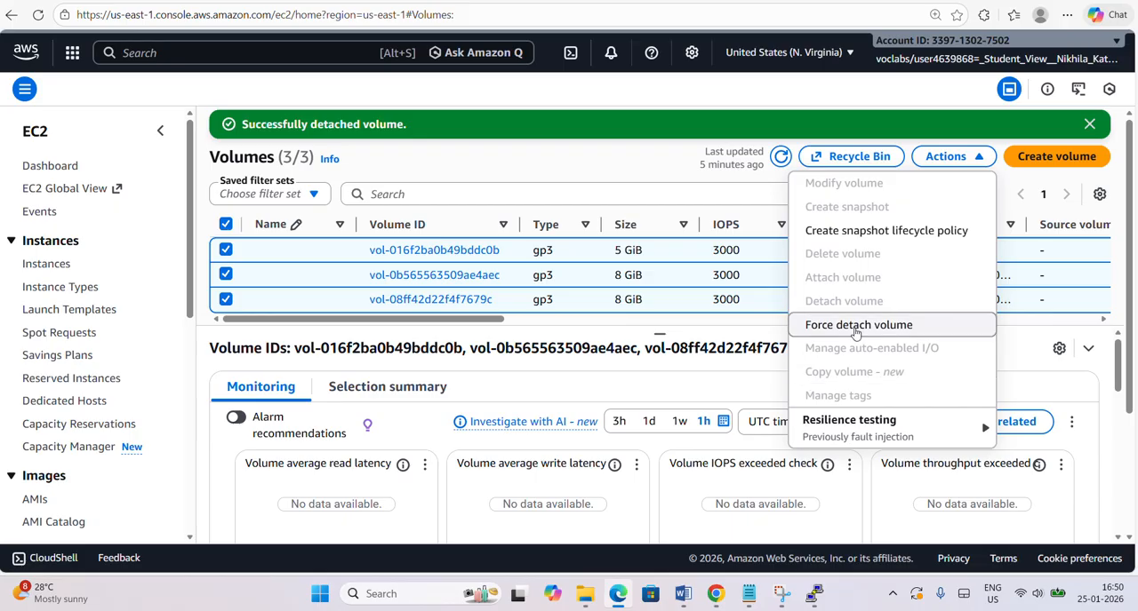
click(855, 327)
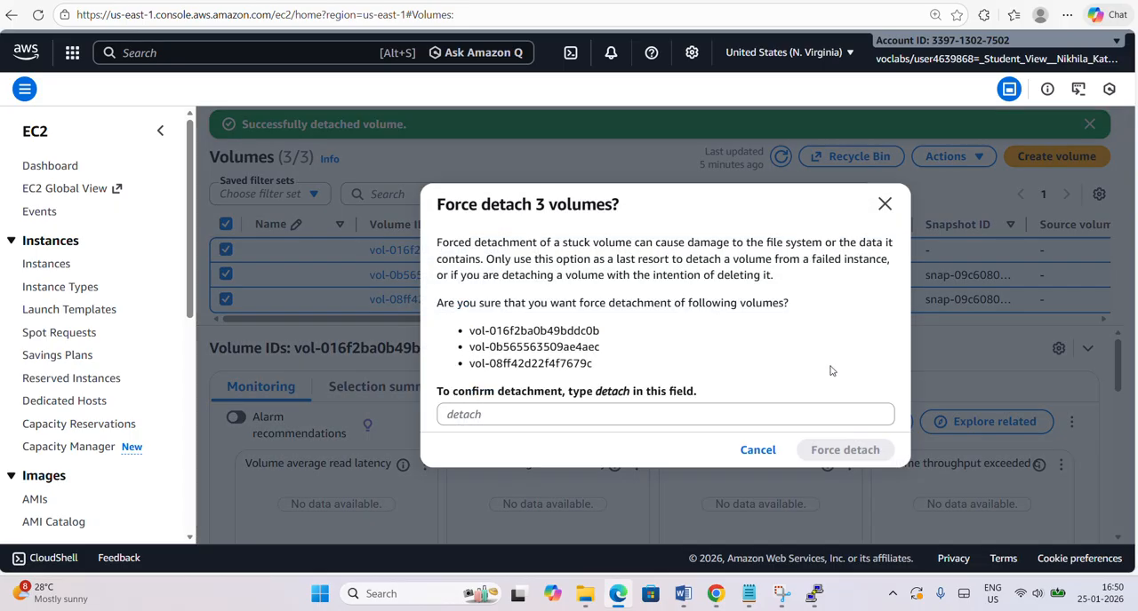
click(761, 411)
text(det)
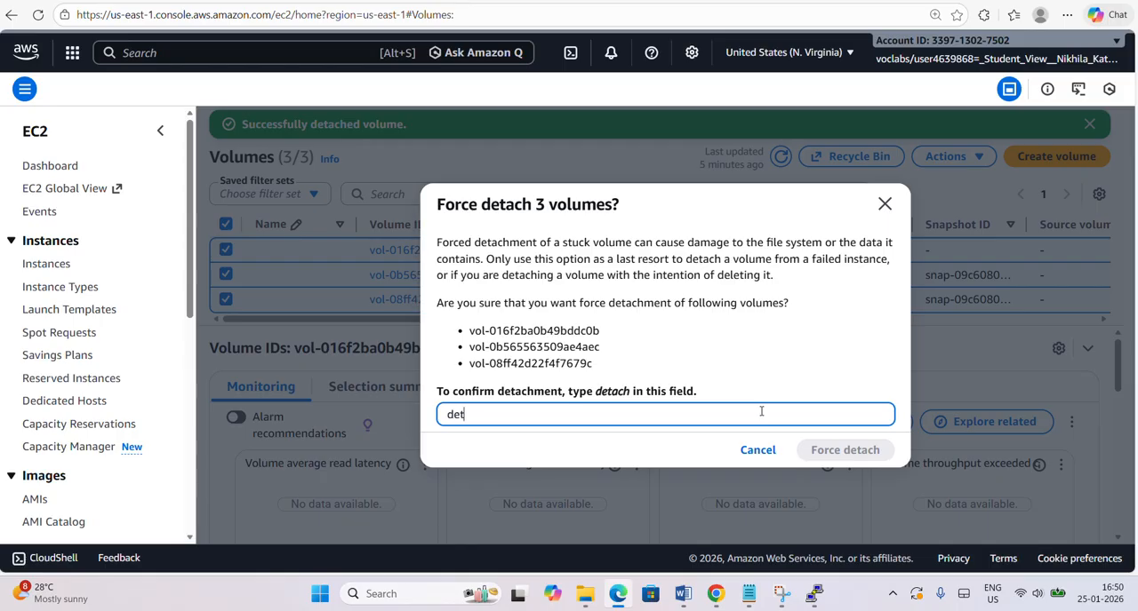
text(ach)
key(Return)
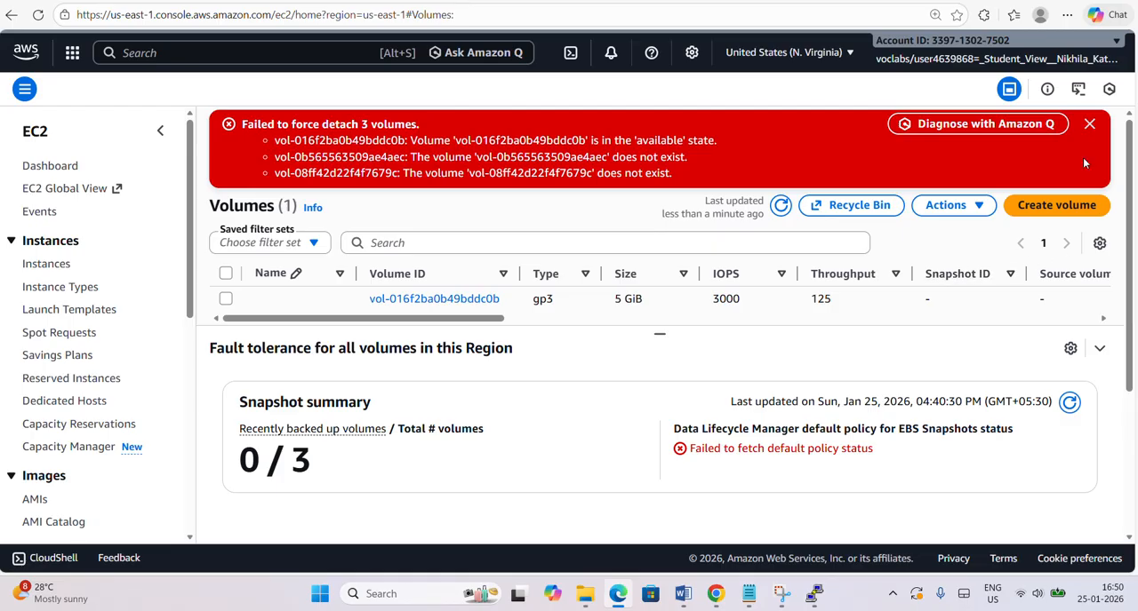
click(1088, 124)
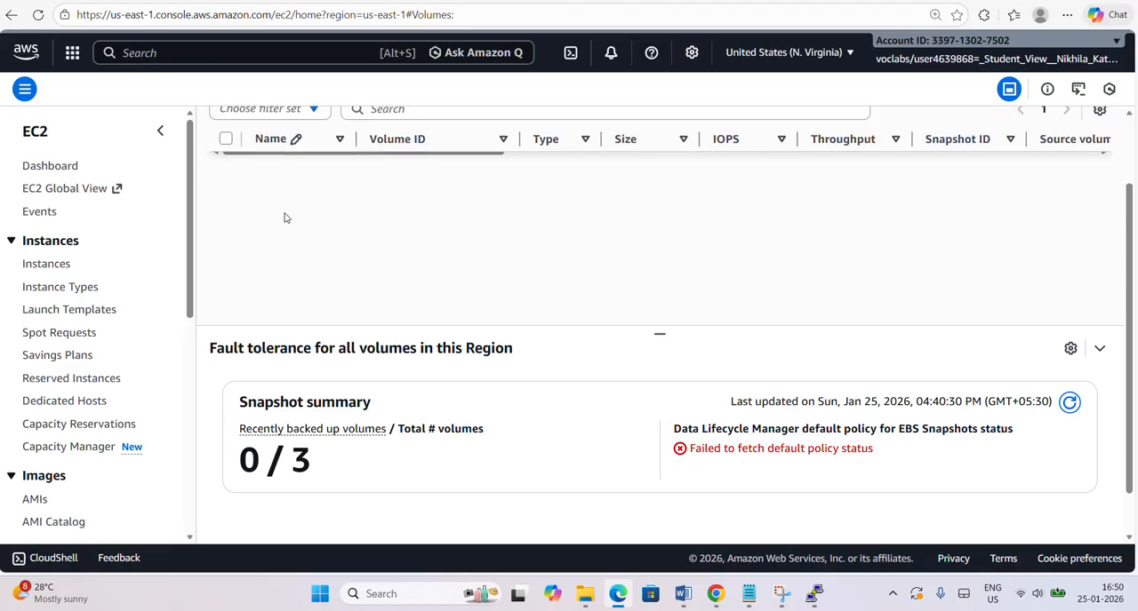
Delete the remaining 5 GiB gp3 volume, entering delete as the confirmation, and return to the EC2 dashboard.
click(226, 218)
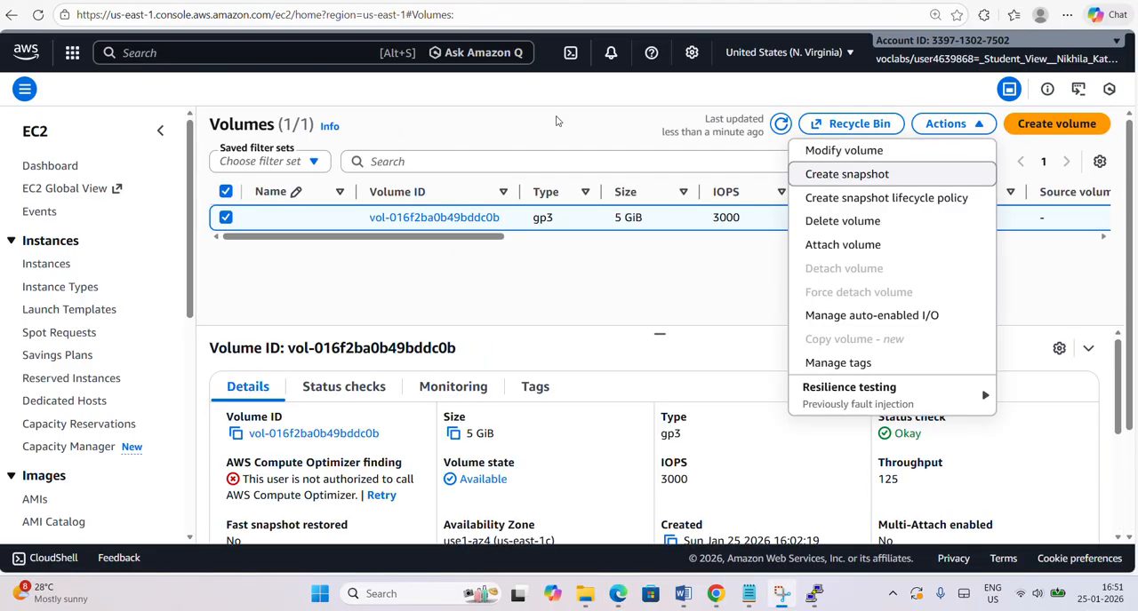
click(607, 136)
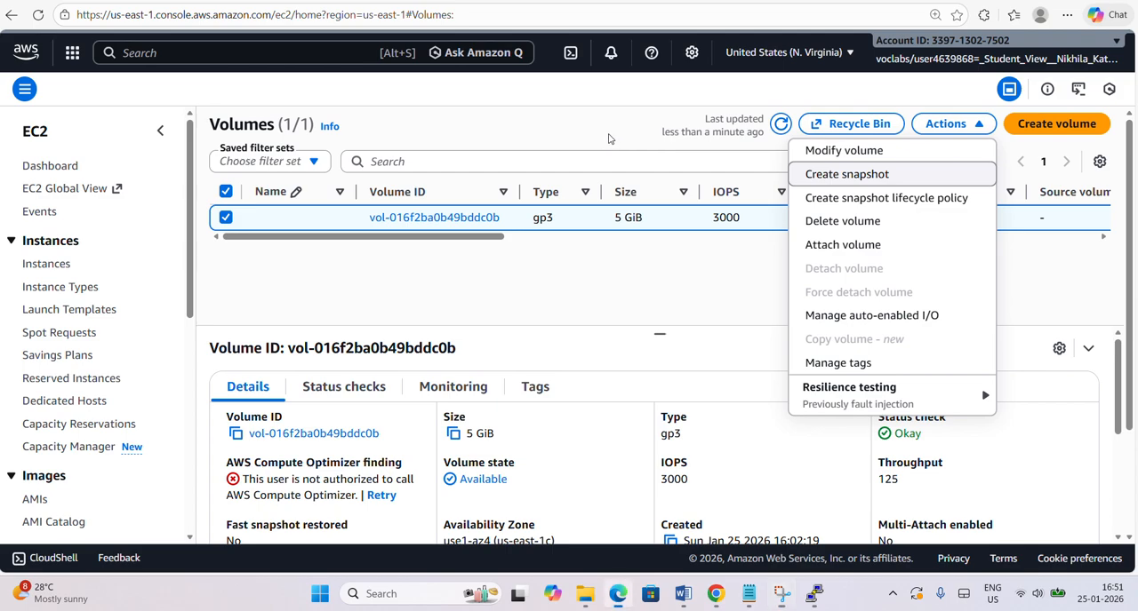
click(976, 124)
click(898, 222)
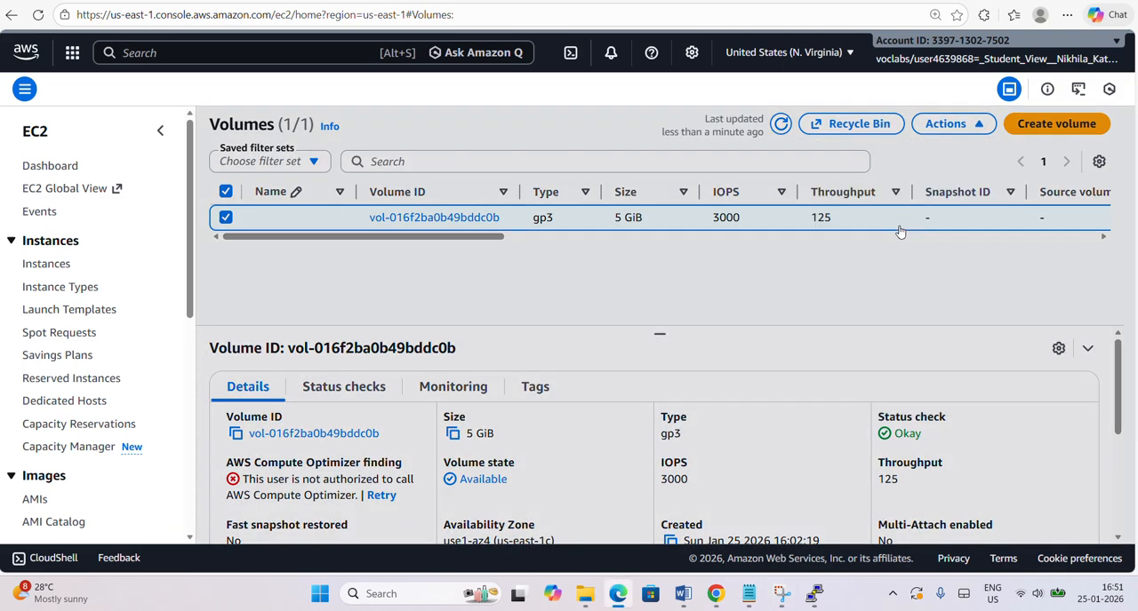
click(708, 379)
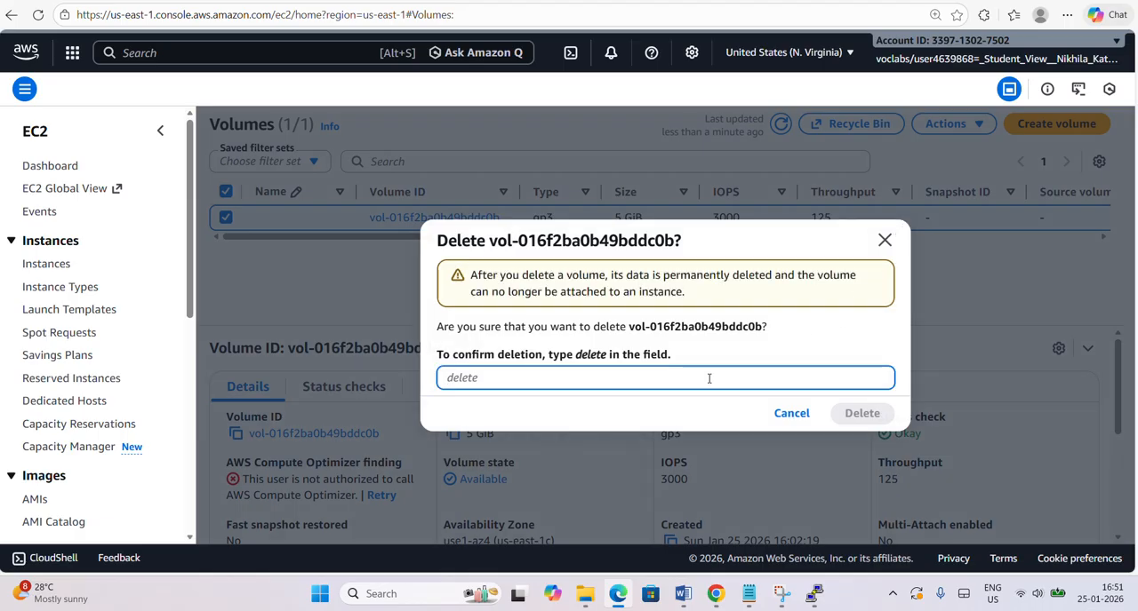
text(delete)
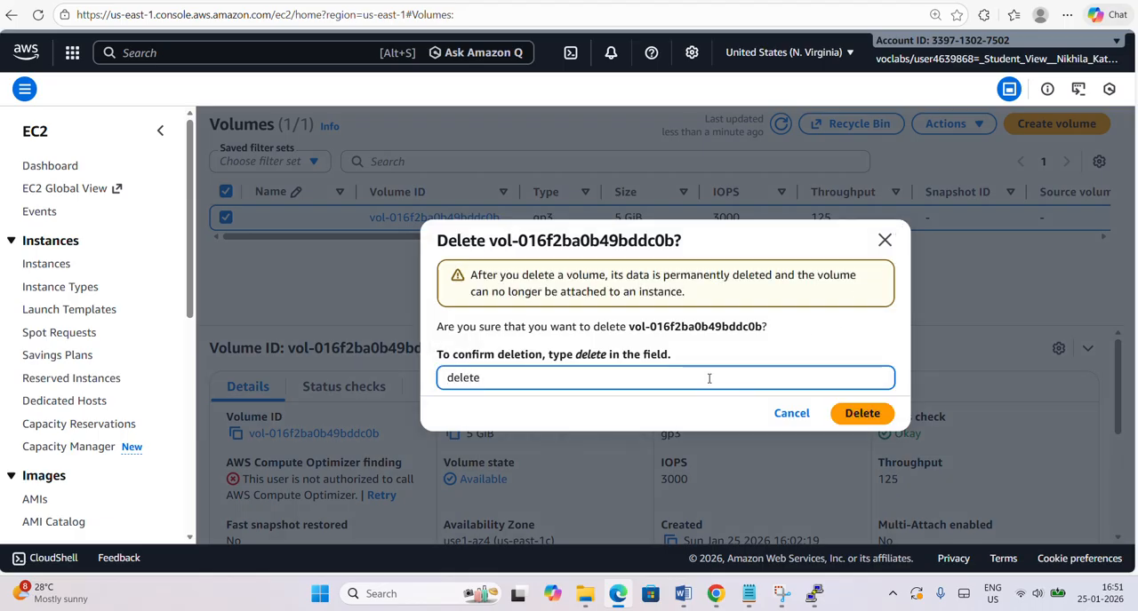
click(875, 418)
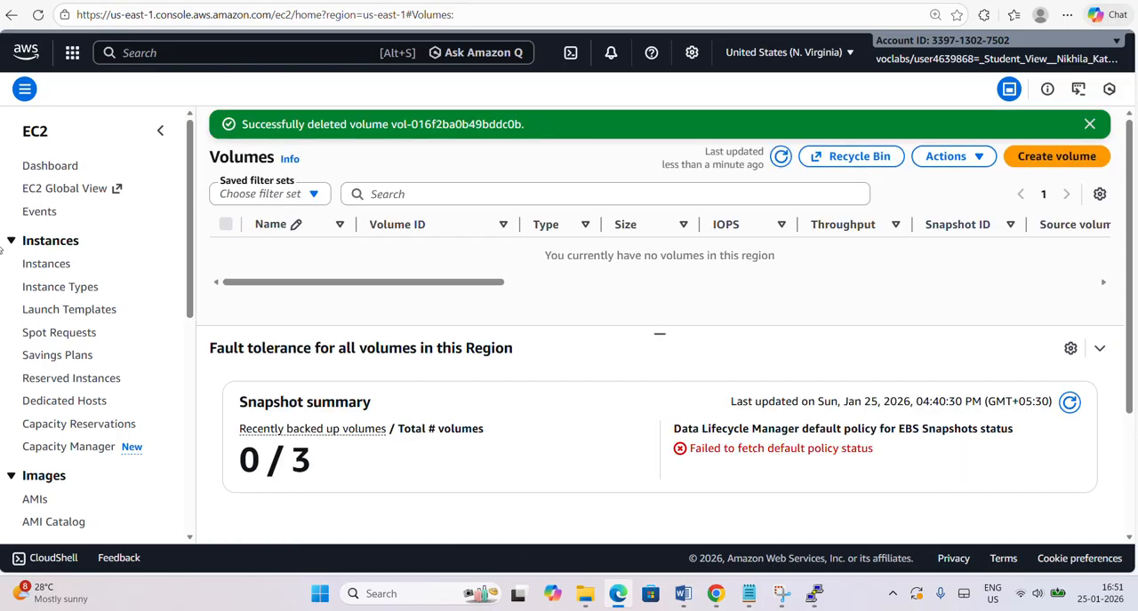
click(45, 169)
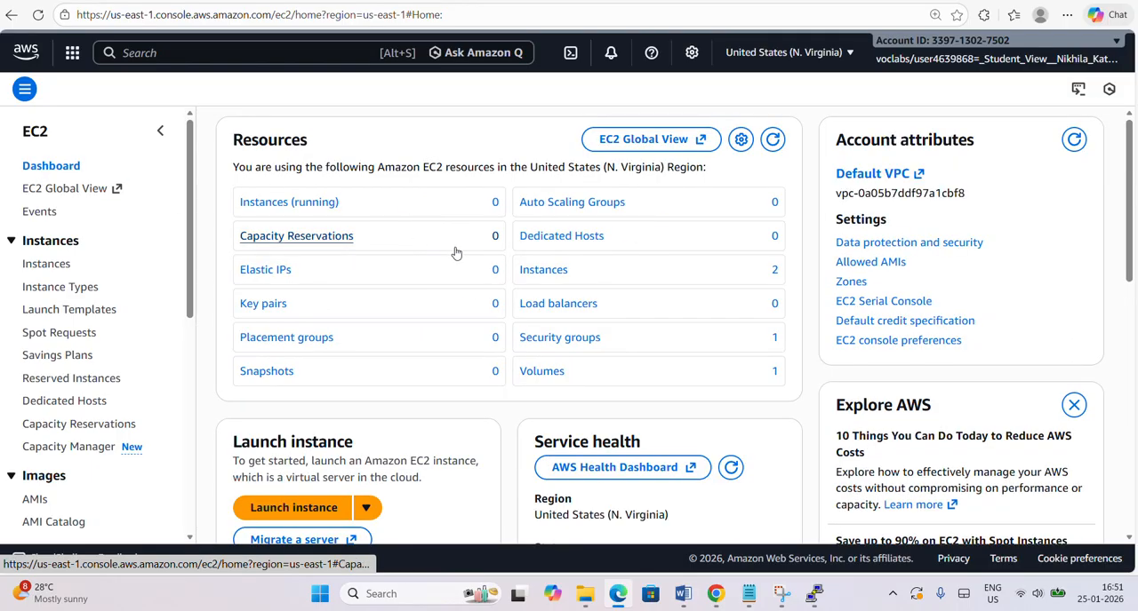